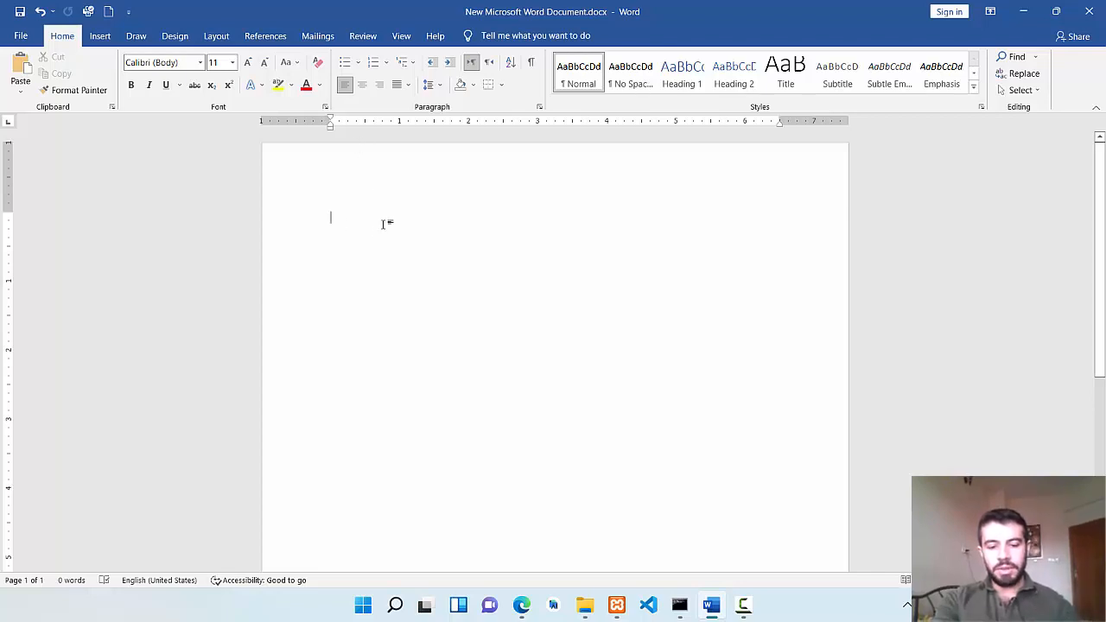
# Write the line "This is the first text in word" at the start of the blank document.
pyautogui.write('This is the wor')
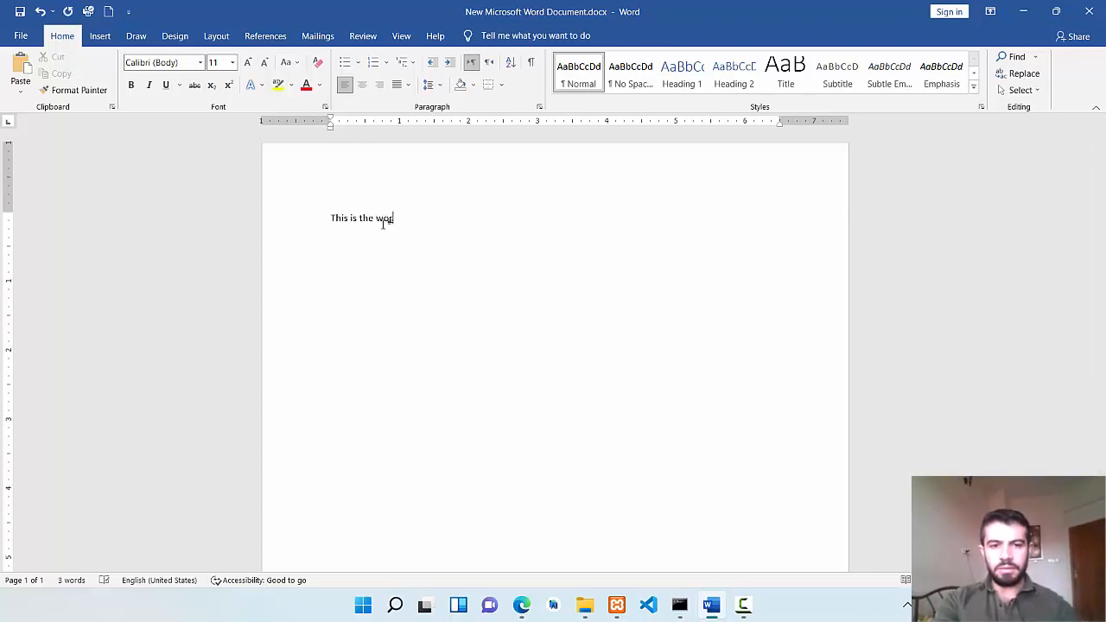
pyautogui.press('BackSpace')
pyautogui.press('BackSpace')
pyautogui.press('BackSpace')
pyautogui.write('first')
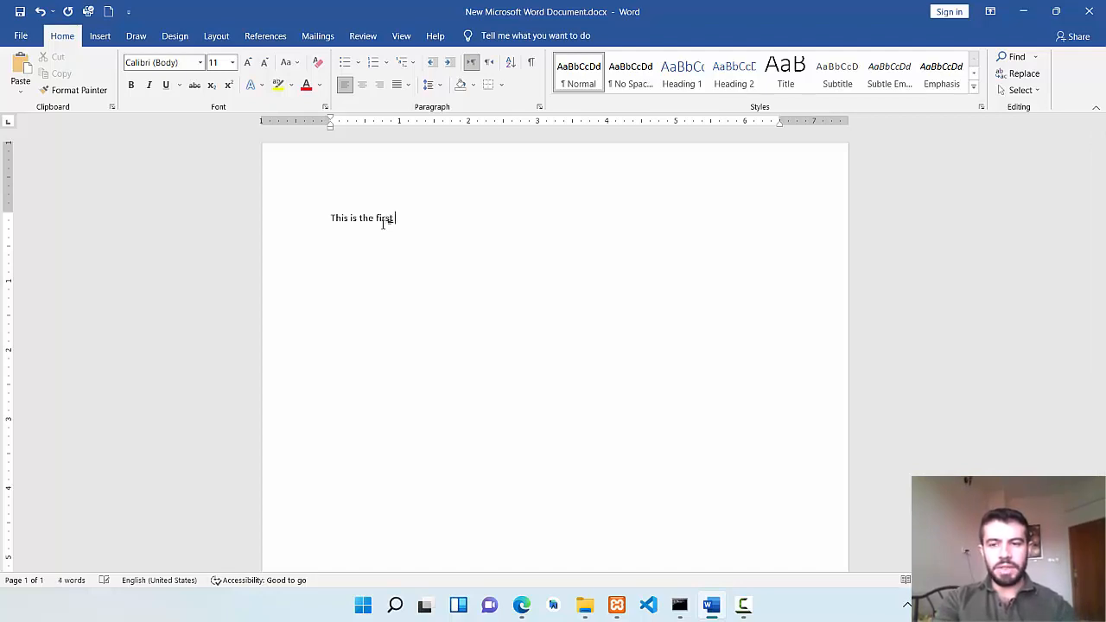
pyautogui.write(' t')
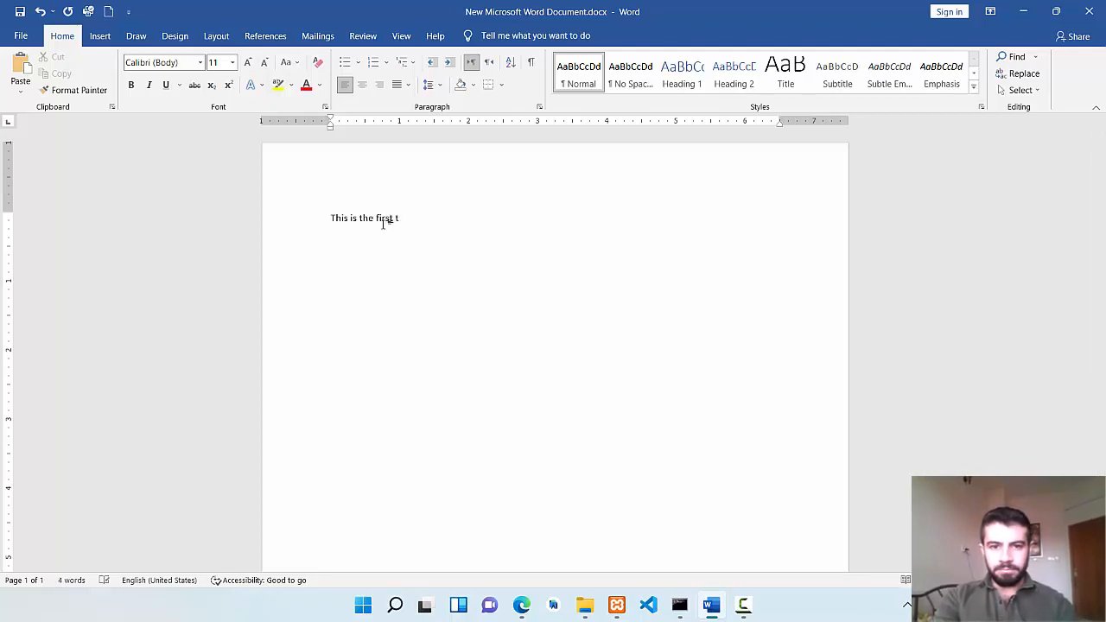
pyautogui.write('ext in word')
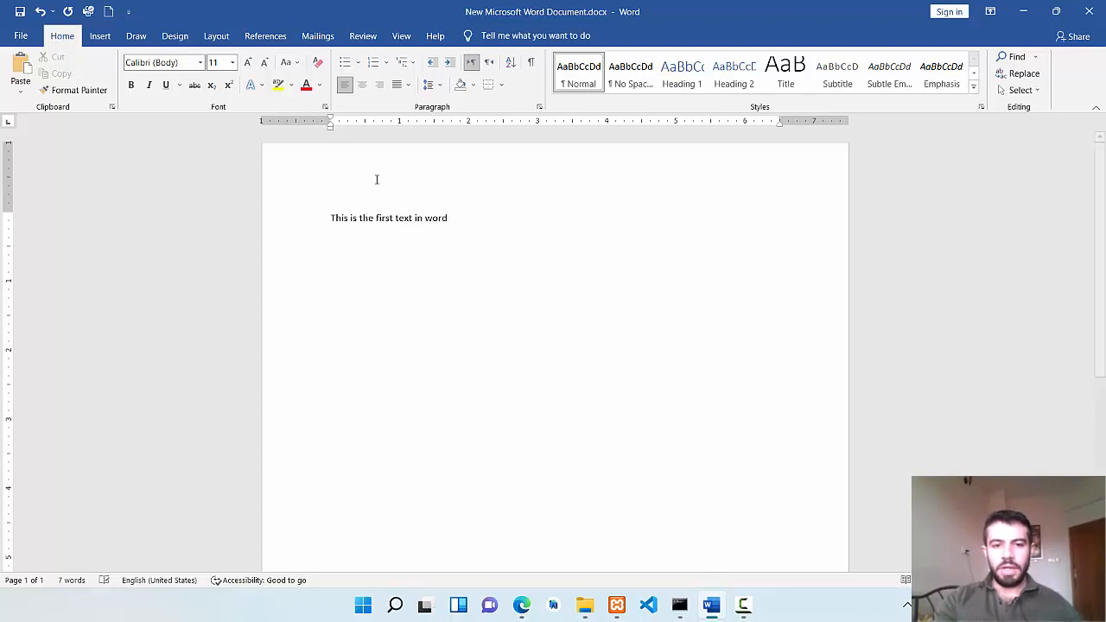
# Copy the whole sentence "This is the first text in word" to the clipboard.
pyautogui.moveTo(452, 220); pyautogui.dragTo(331, 216)
pyautogui.click(383, 241)
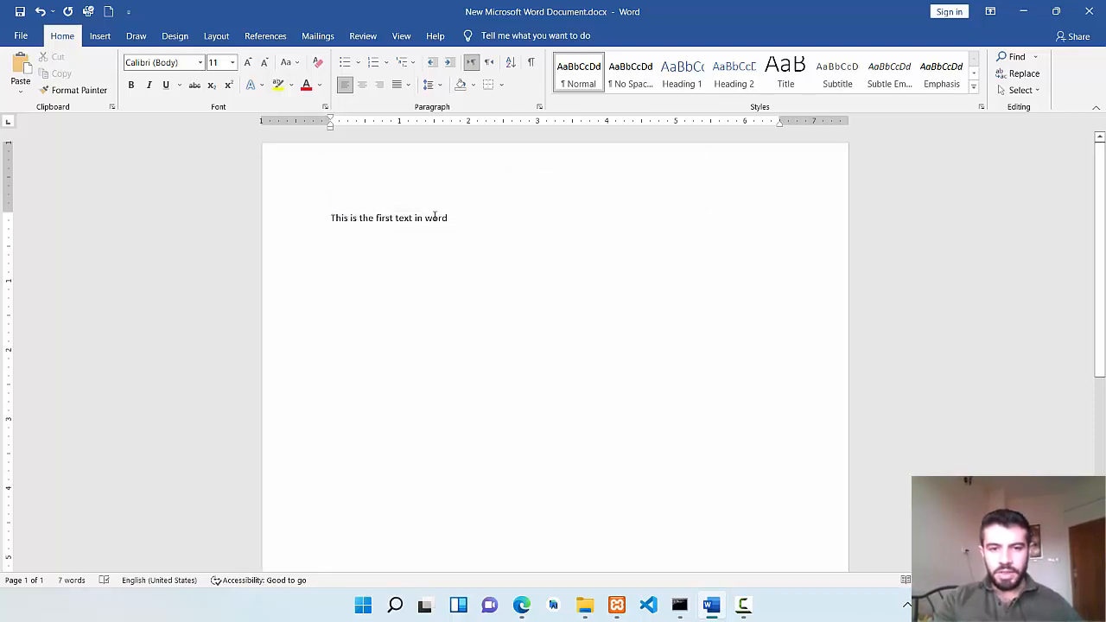
pyautogui.moveTo(434, 217); pyautogui.dragTo(330, 217)
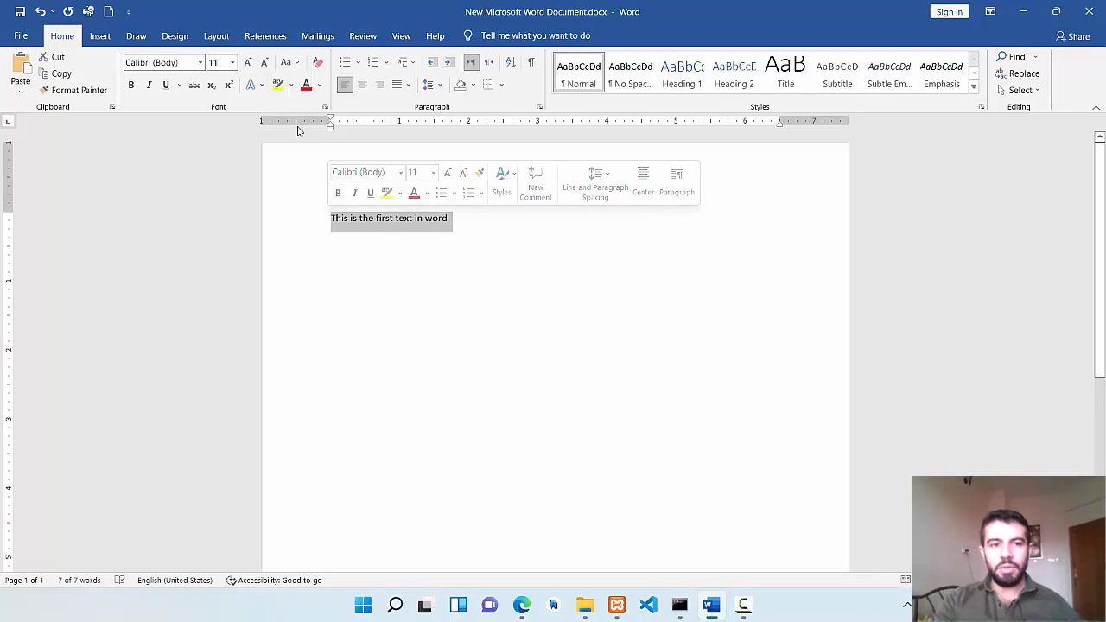
pyautogui.click(53, 75)
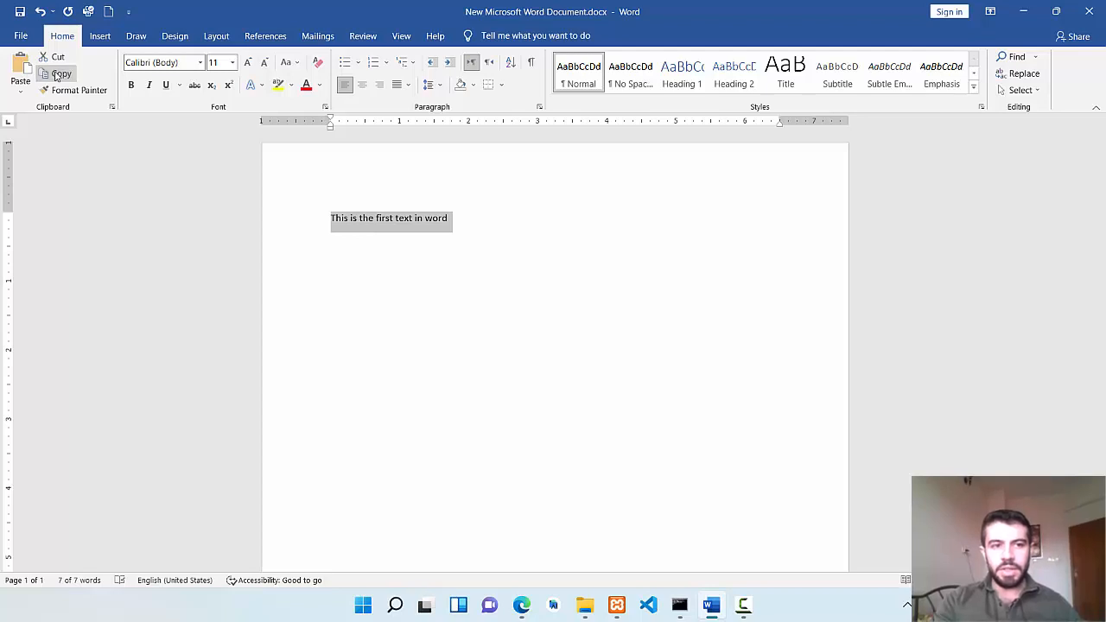
pyautogui.click(425, 221)
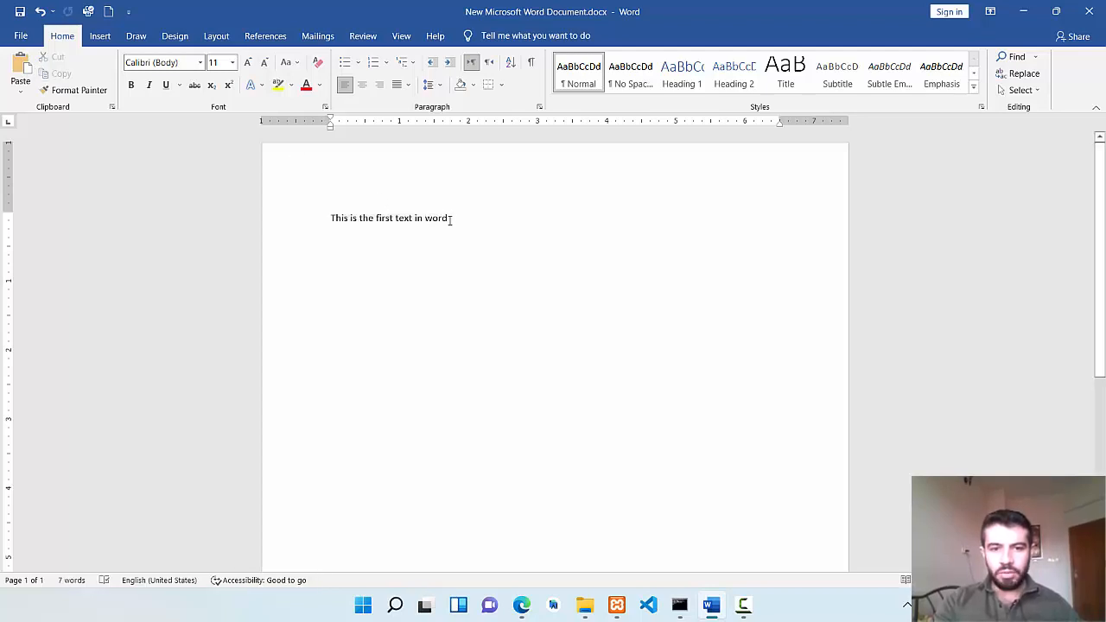
pyautogui.moveTo(449, 219); pyautogui.dragTo(328, 216)
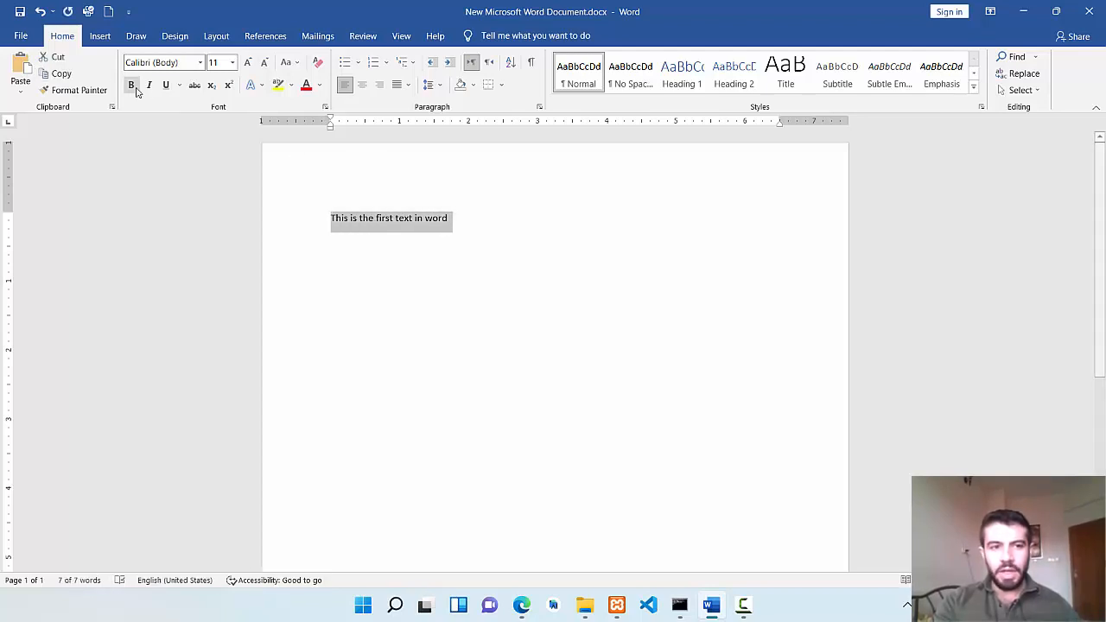
pyautogui.click(69, 75)
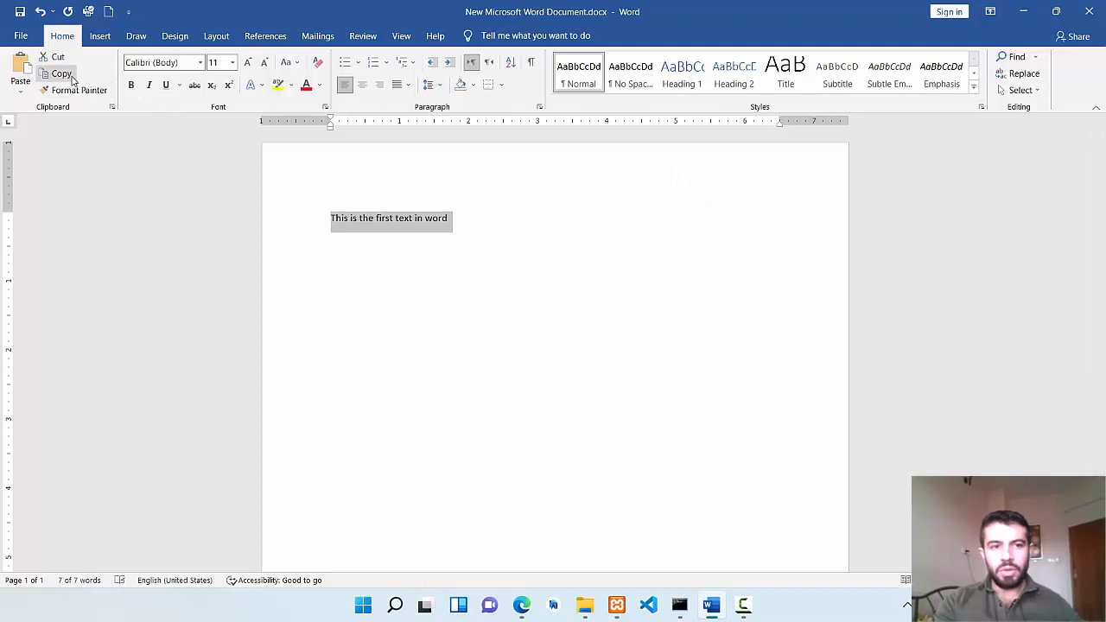
pyautogui.rightClick(423, 227)
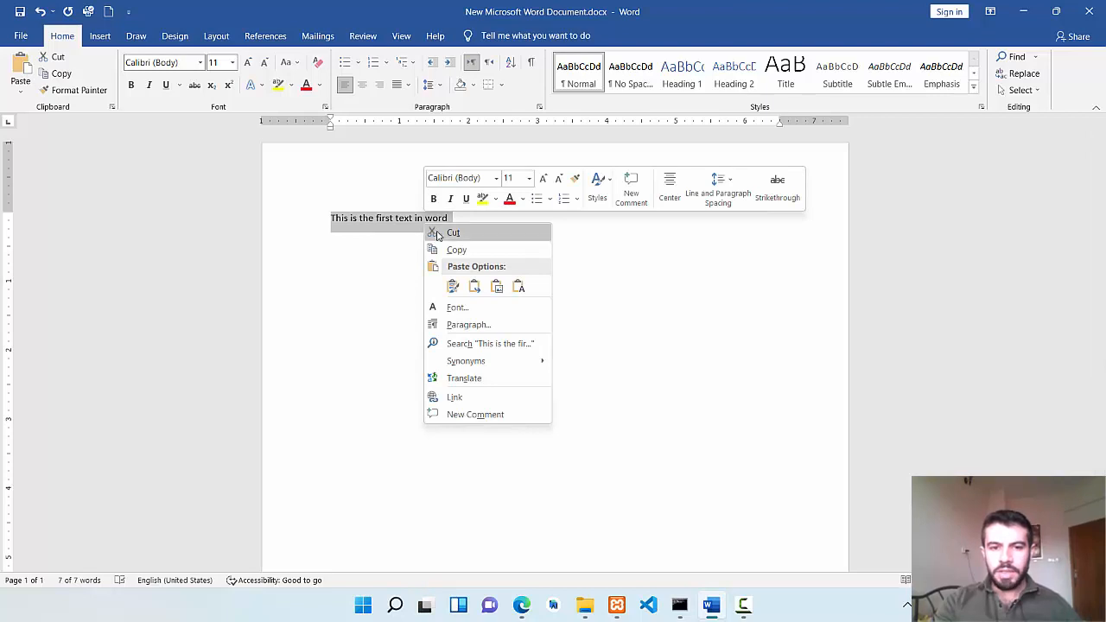
pyautogui.click(450, 247)
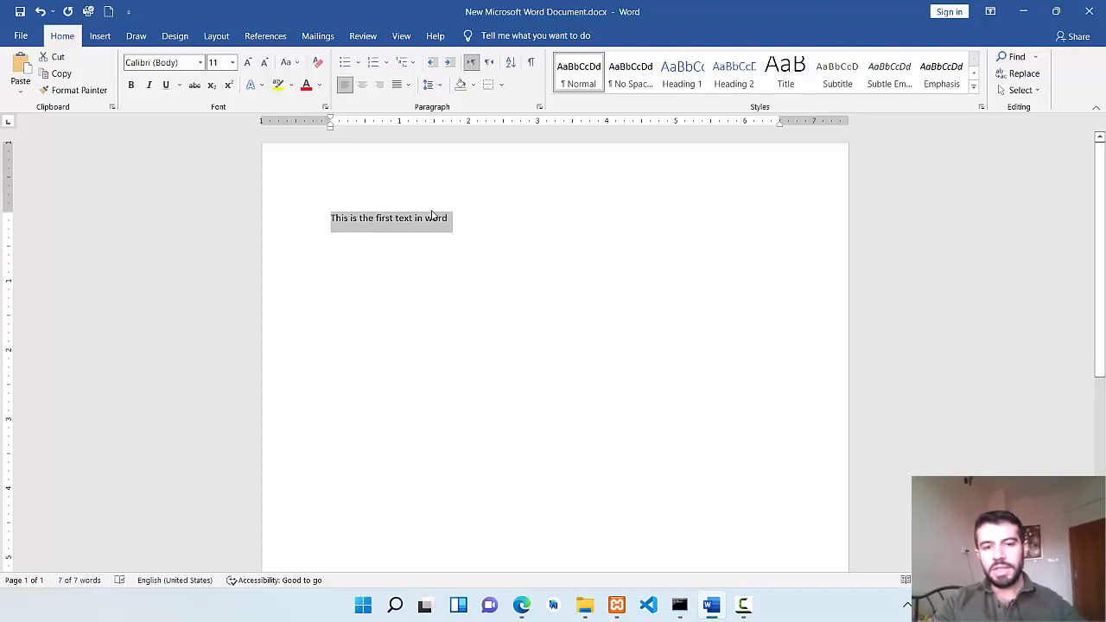
# Start a new line below the sentence and paste the copied sentence there as a picture.
pyautogui.click(456, 223)
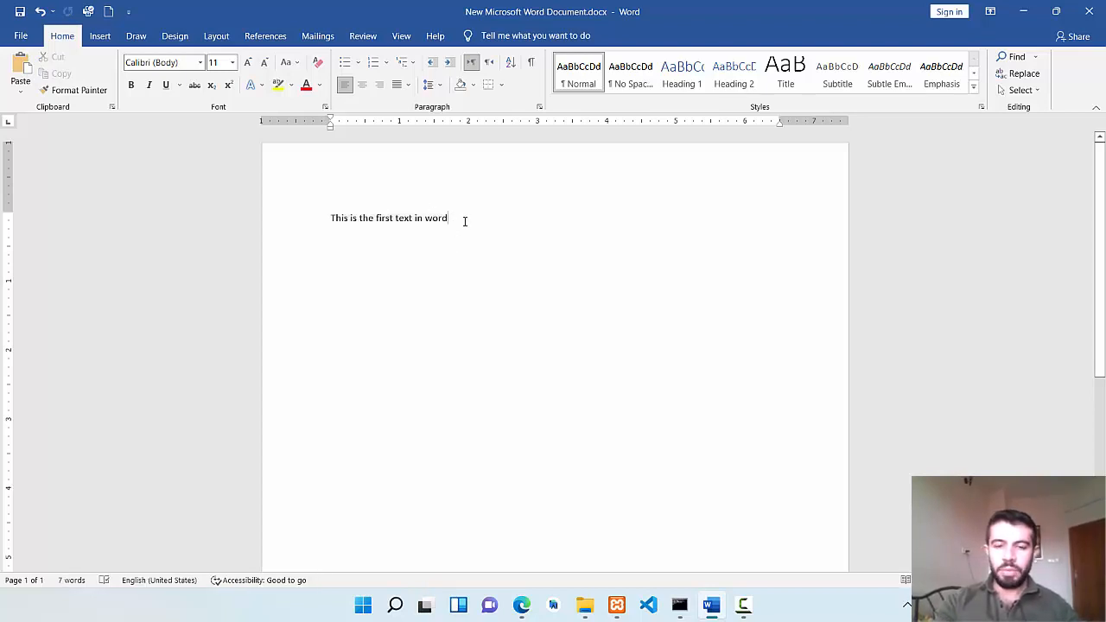
pyautogui.press('Return')
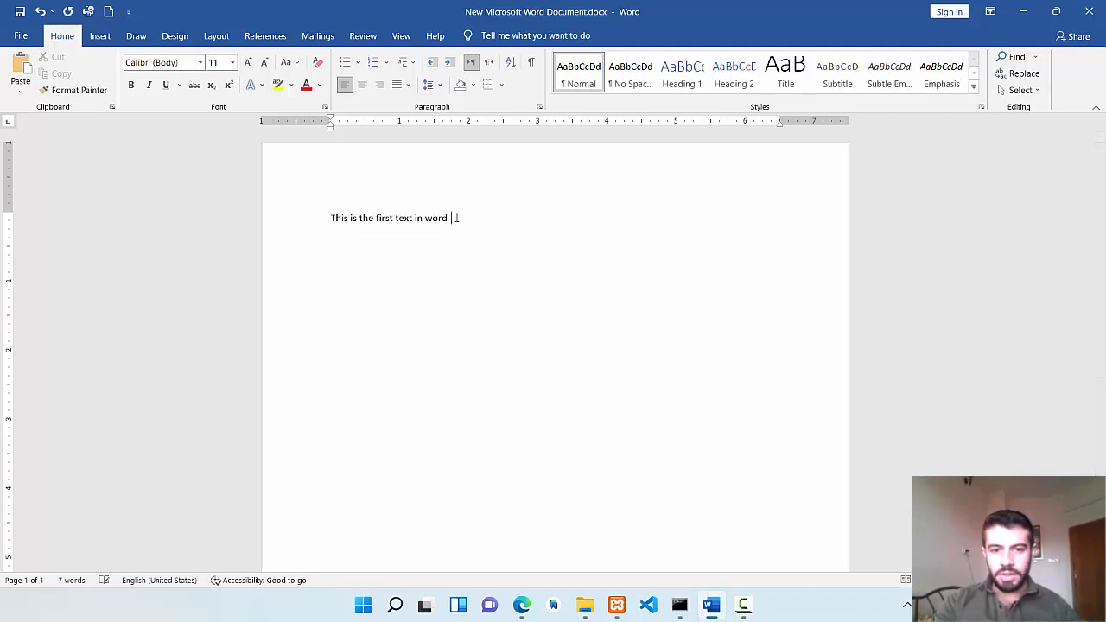
pyautogui.click(456, 218)
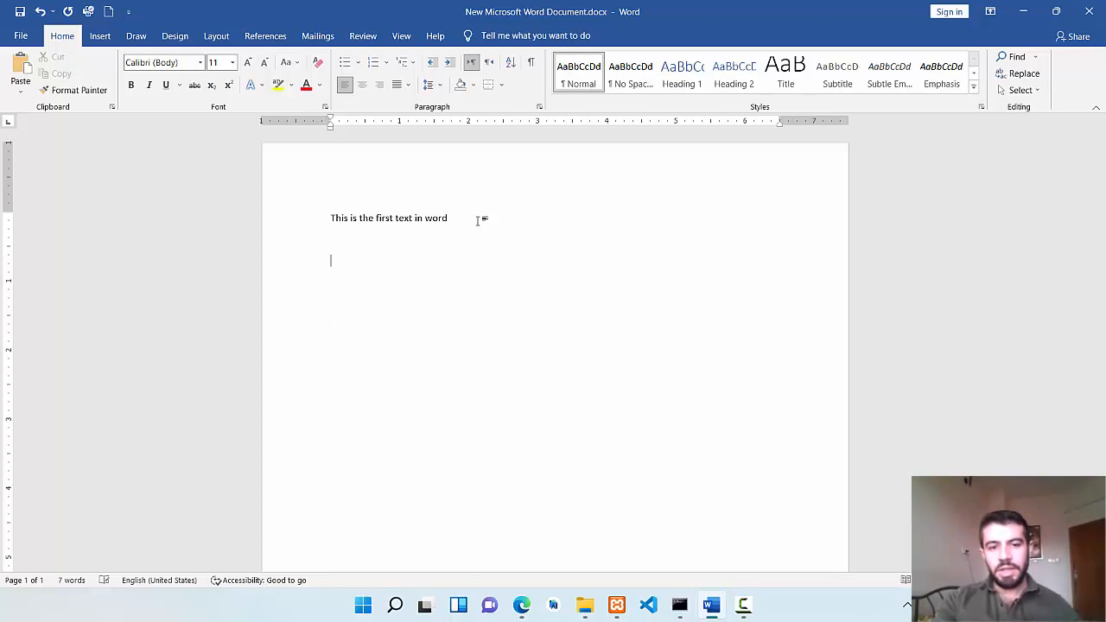
pyautogui.click(20, 90)
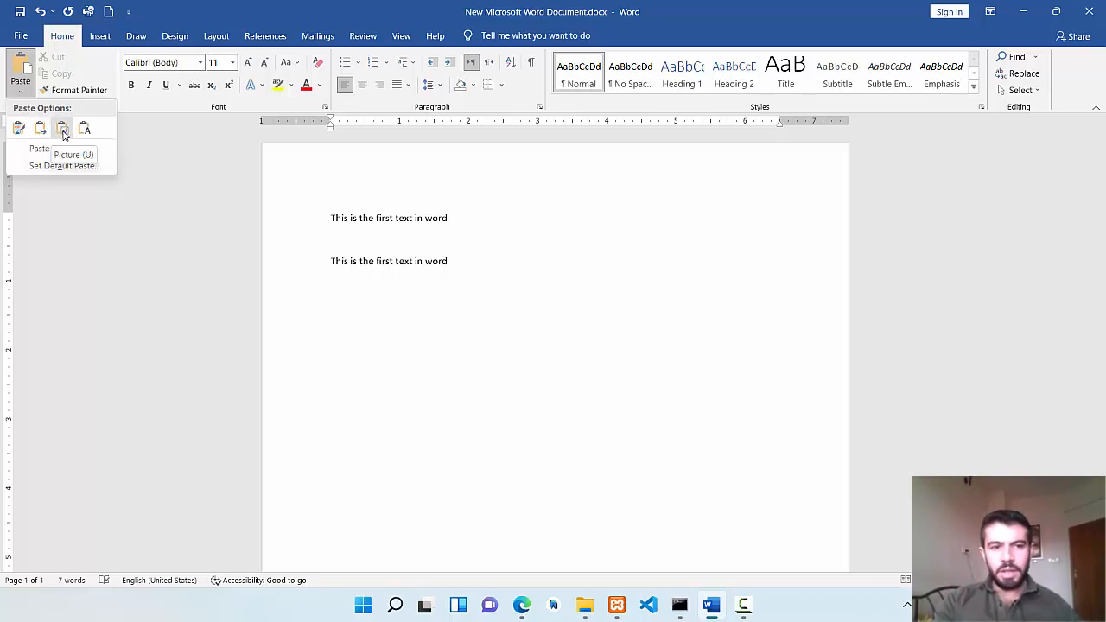
pyautogui.click(63, 132)
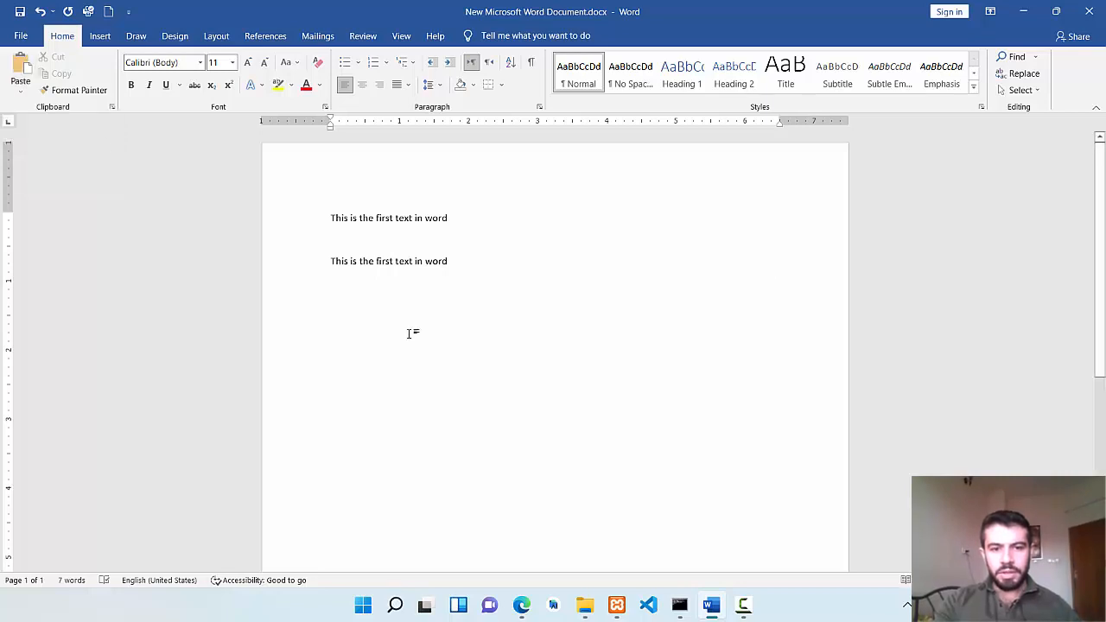
# Delete the pasted picture and paste the copied sentence in its place with Keep Text Only.
pyautogui.click(402, 262)
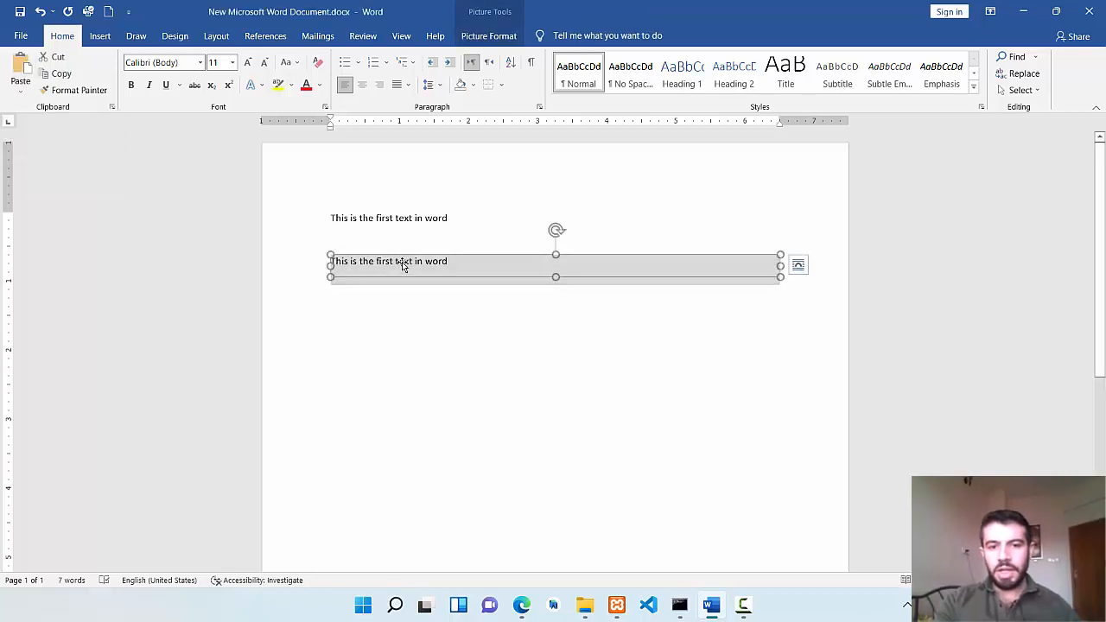
pyautogui.press('Delete')
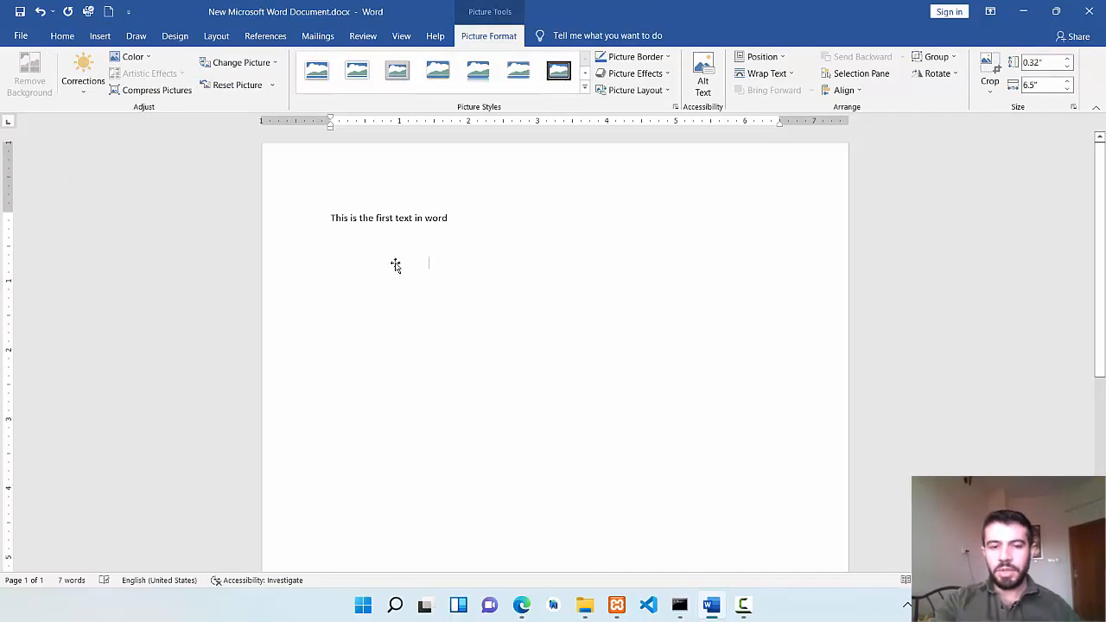
pyautogui.click(21, 93)
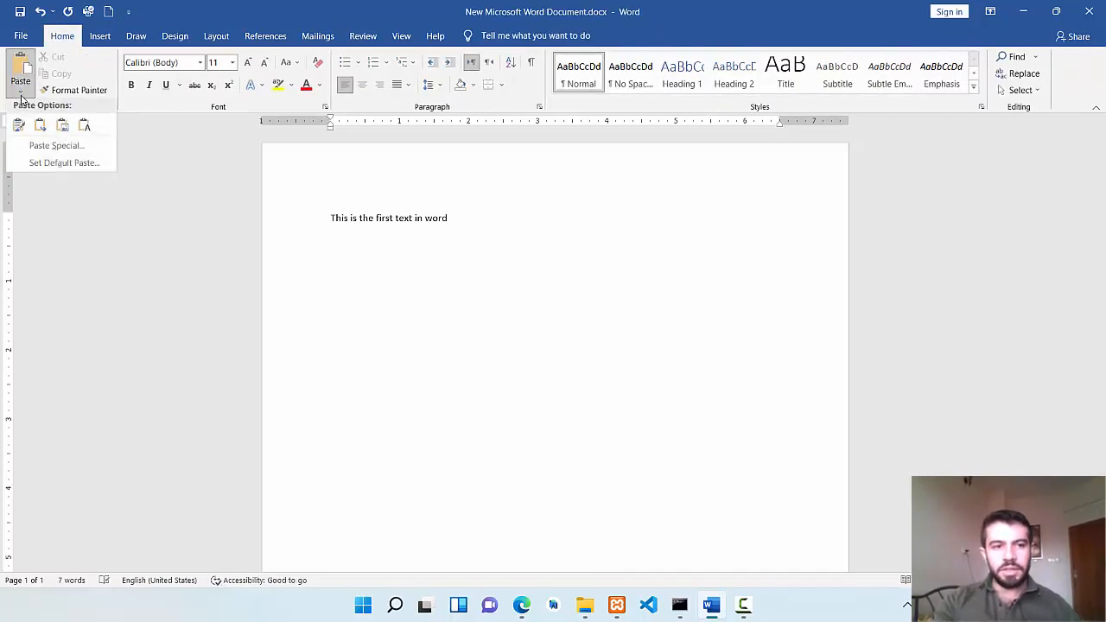
pyautogui.click(85, 131)
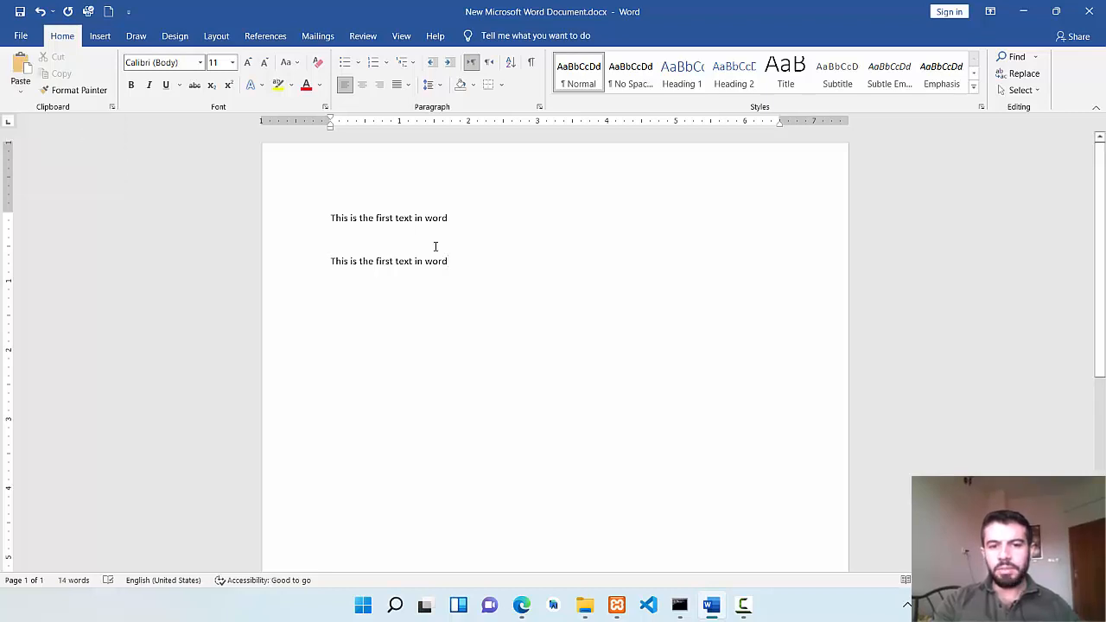
# Delete the pasted sentence below the original and paste it once more as text only.
pyautogui.moveTo(448, 261); pyautogui.dragTo(335, 263)
pyautogui.press('Delete')
pyautogui.rightClick(335, 263)
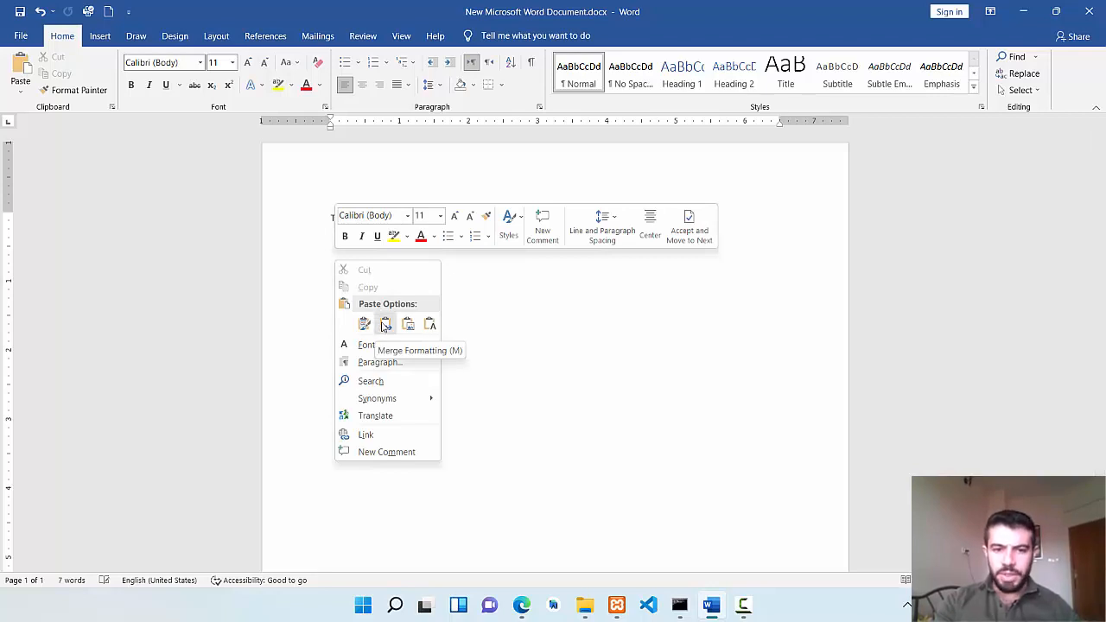
pyautogui.click(429, 323)
# Delete the pasted duplicate sentence, undo the deletion, and delete the duplicate again.
pyautogui.moveTo(333, 243); pyautogui.dragTo(450, 273)
pyautogui.press('Delete')
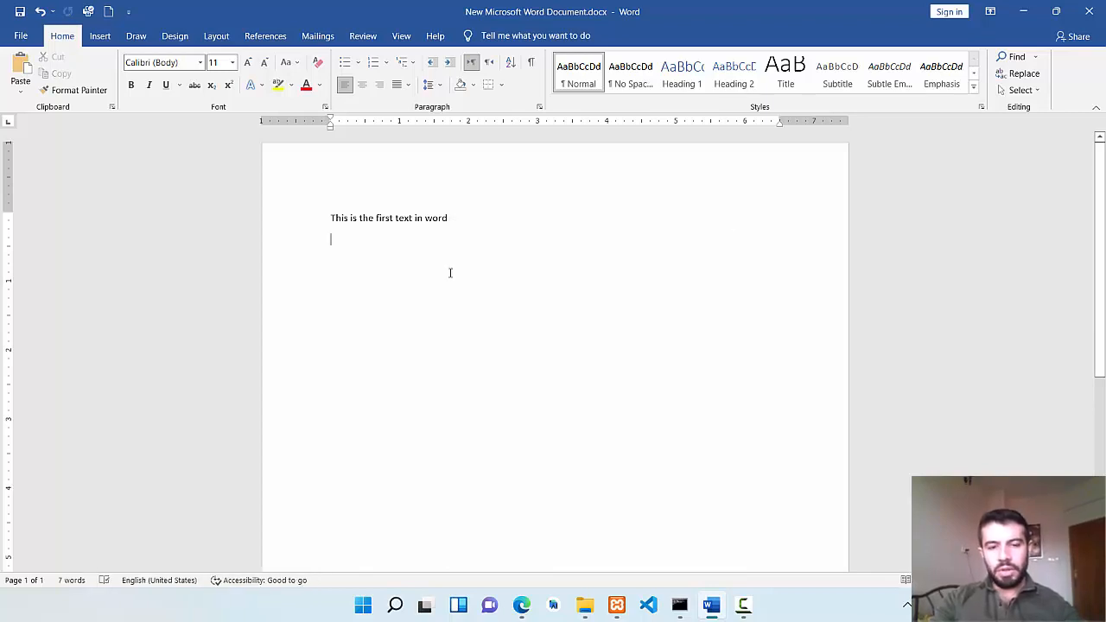
pyautogui.hotkey('ctrl', 'z')
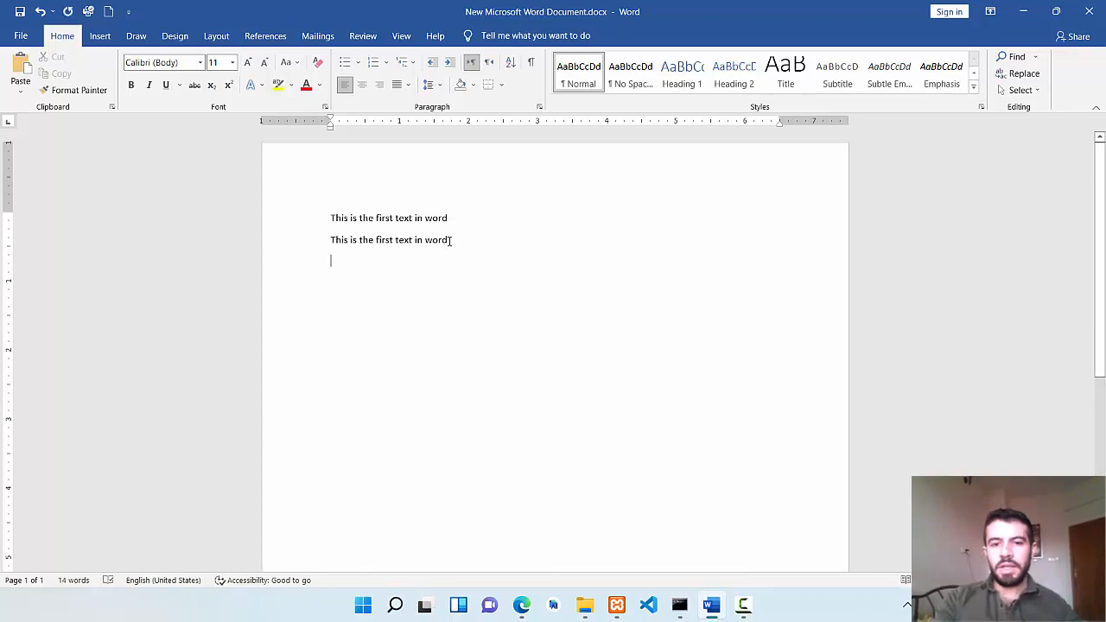
pyautogui.moveTo(450, 239); pyautogui.dragTo(331, 238)
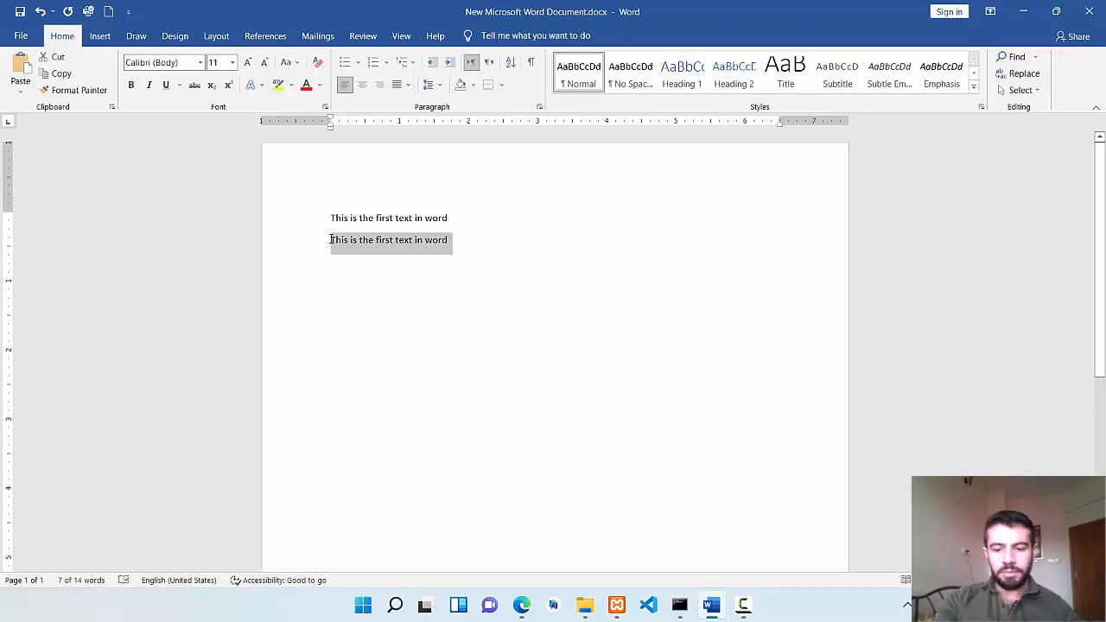
pyautogui.press('Delete')
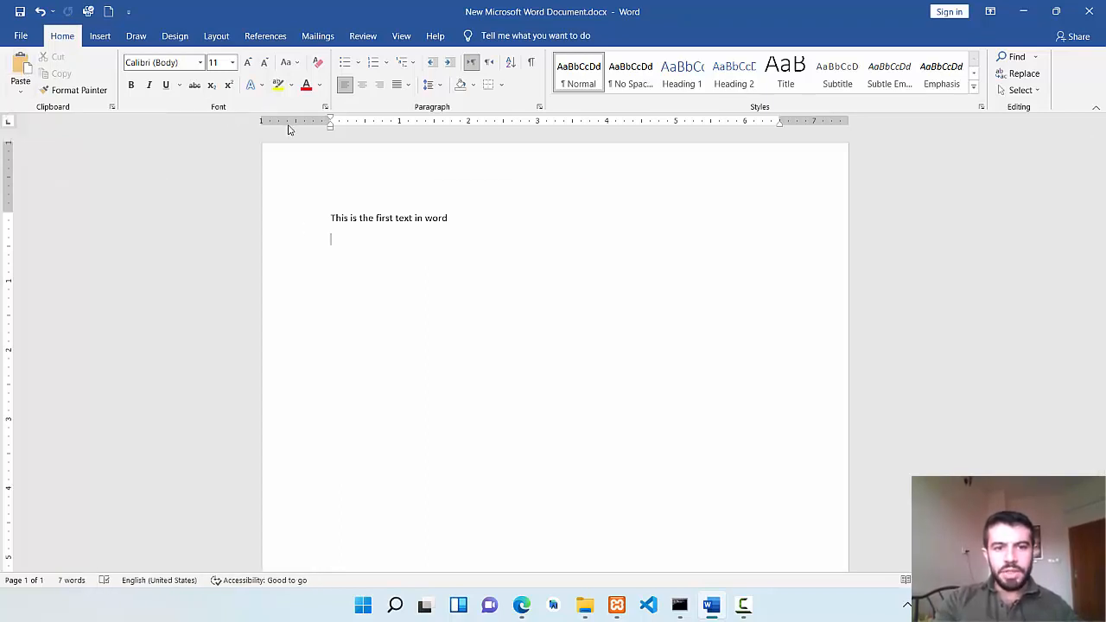
# Try the fonts Times New Roman and Arial Black on the remaining sentence.
pyautogui.moveTo(439, 216); pyautogui.dragTo(335, 215)
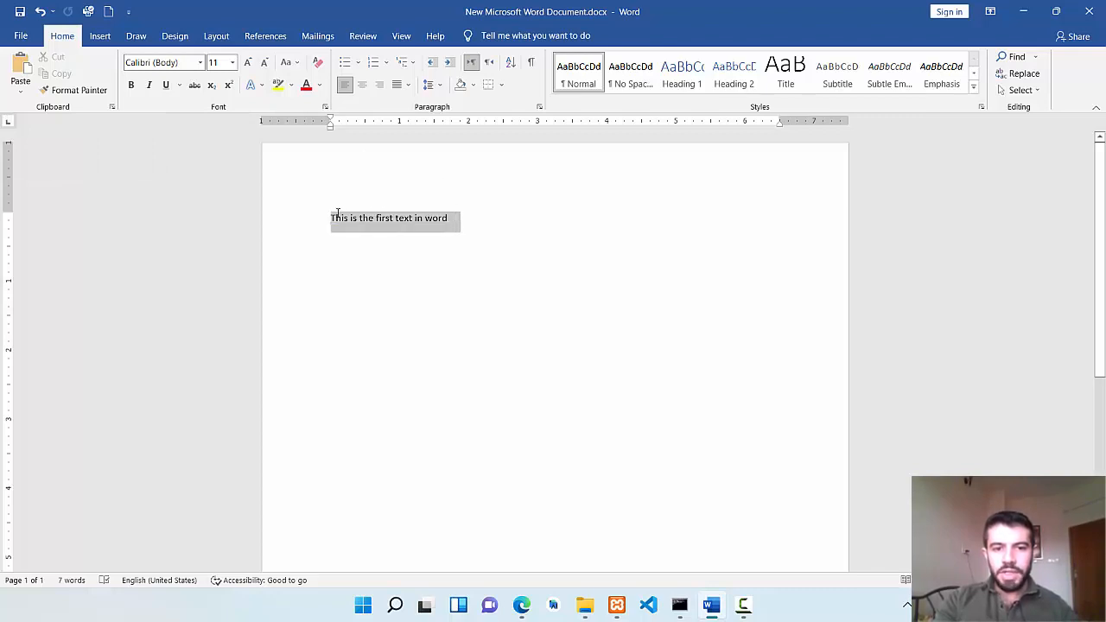
pyautogui.click(200, 65)
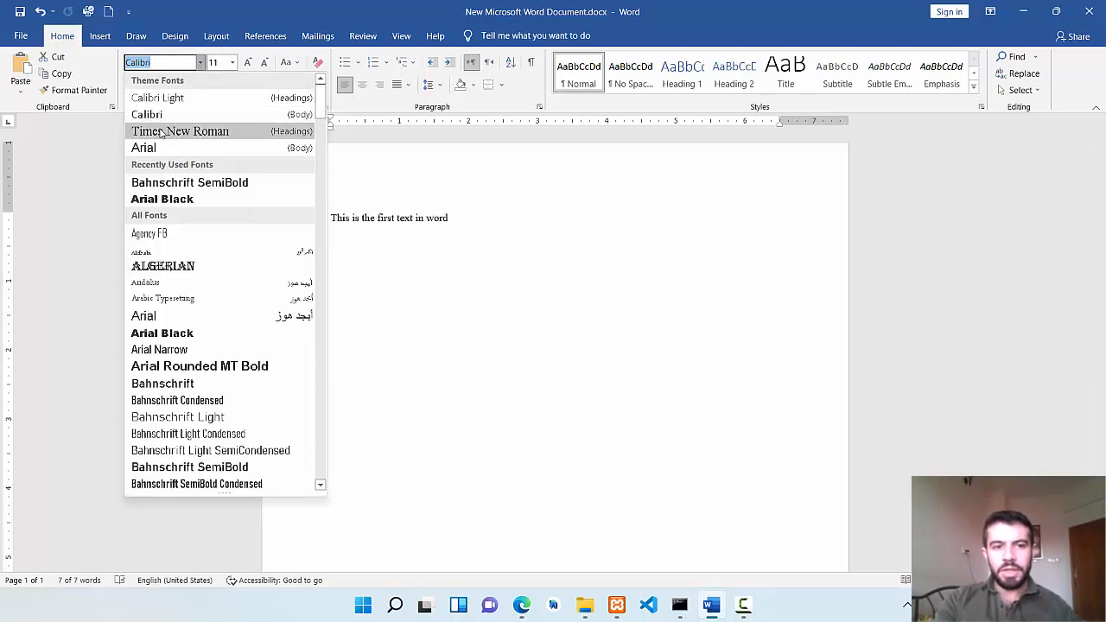
pyautogui.click(189, 133)
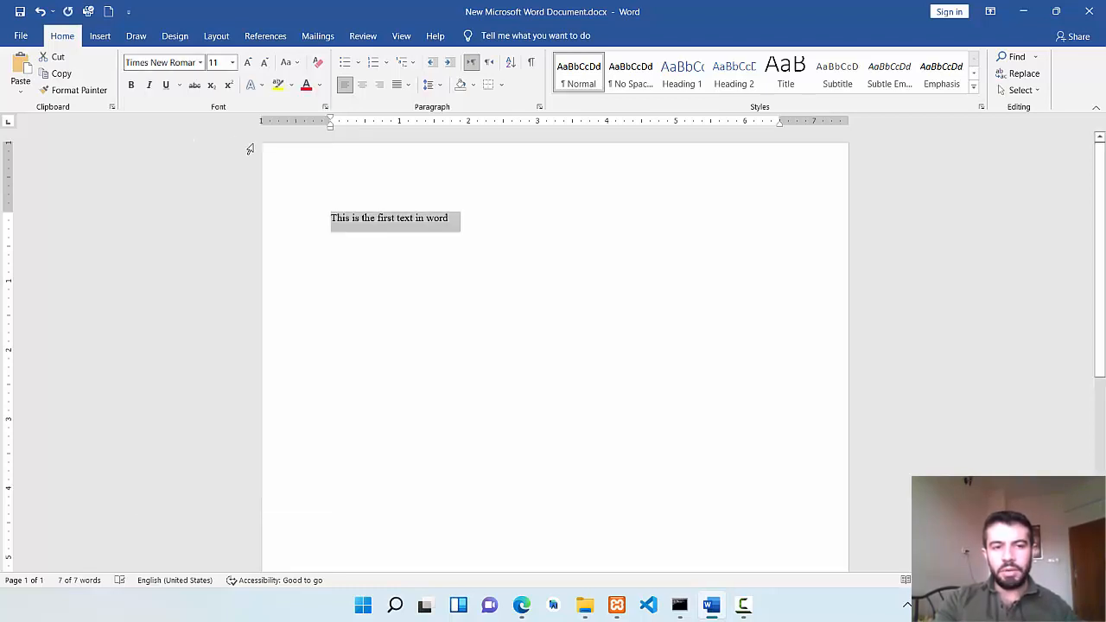
pyautogui.click(200, 63)
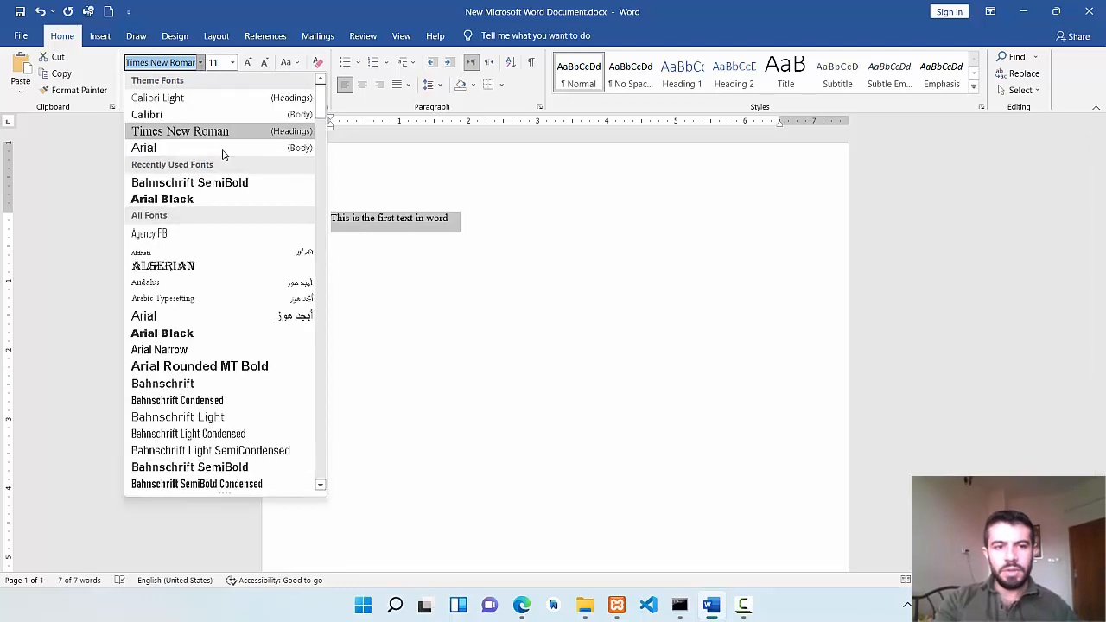
pyautogui.click(219, 199)
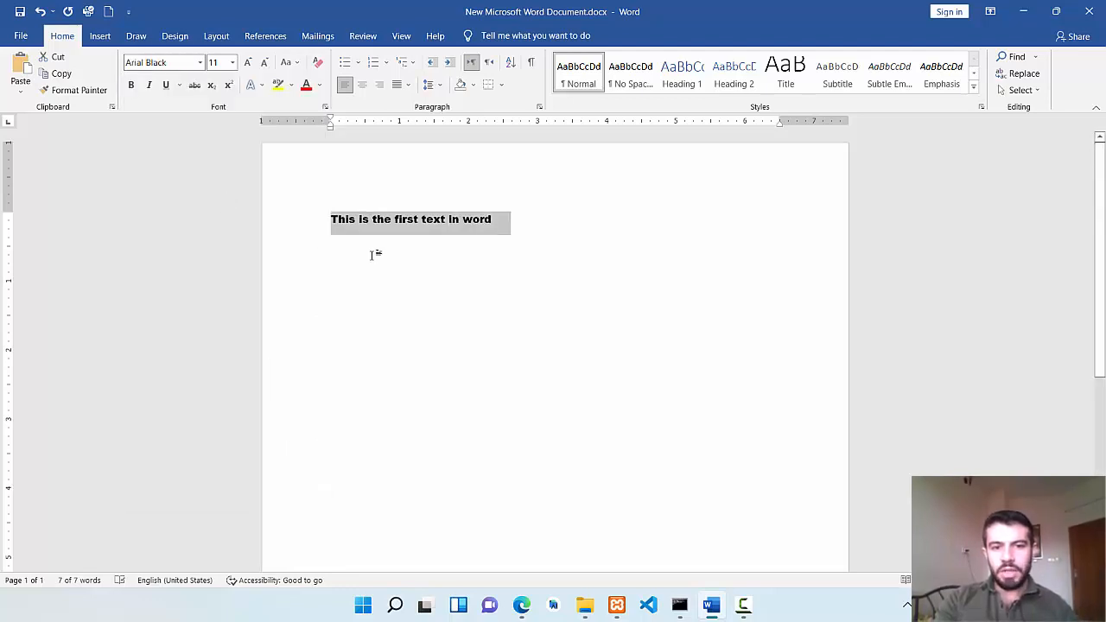
pyautogui.click(372, 250)
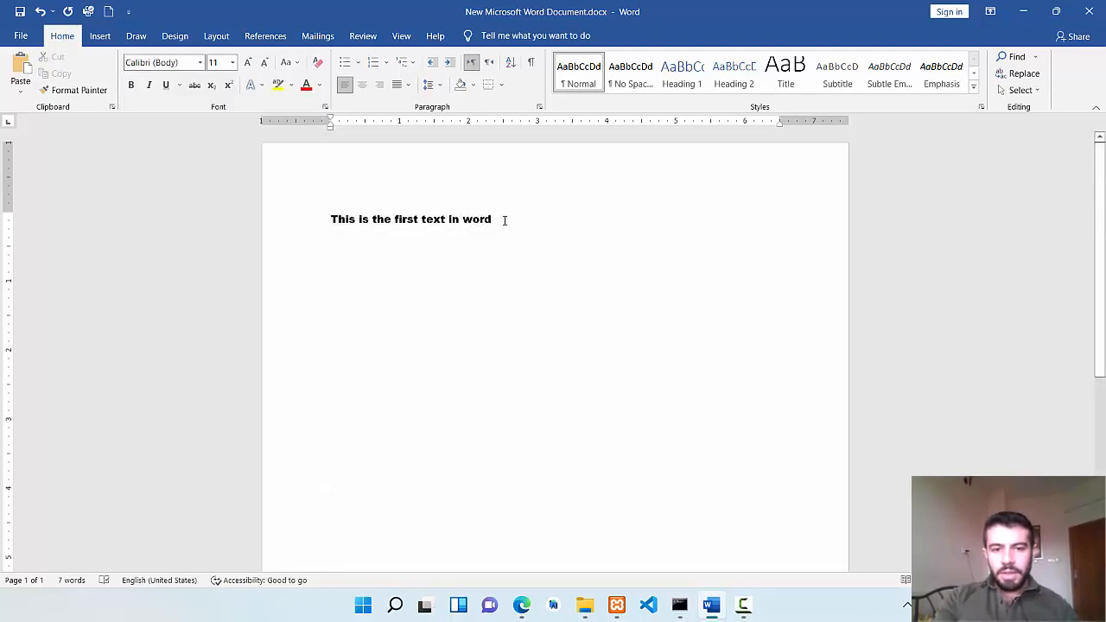
# Set the font of the whole sentence to Times New Roman.
pyautogui.moveTo(508, 220); pyautogui.dragTo(330, 220)
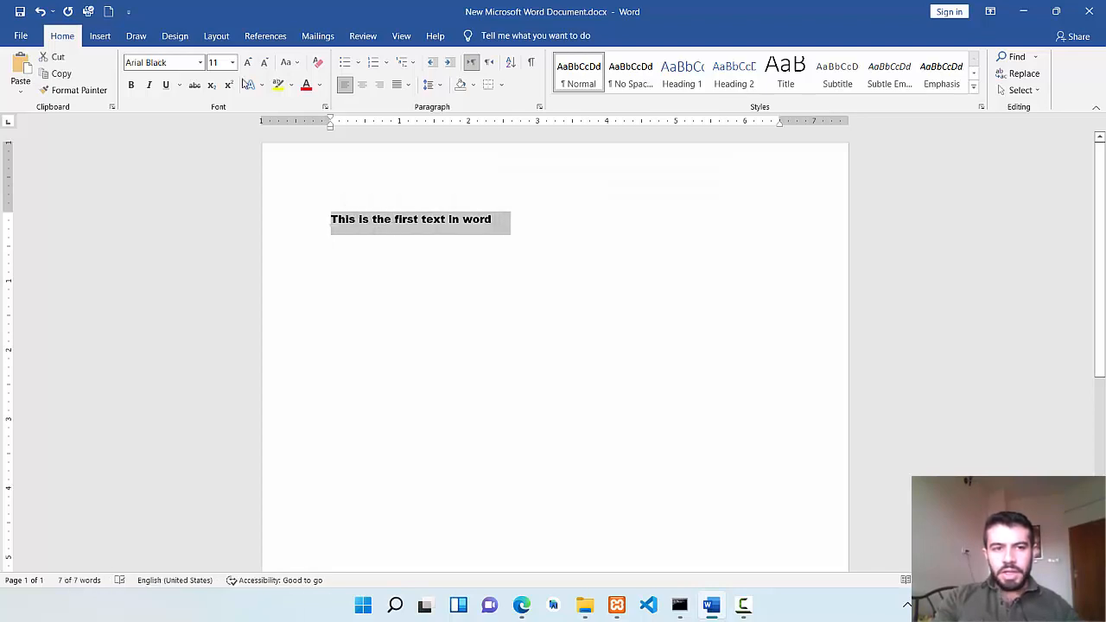
pyautogui.click(201, 62)
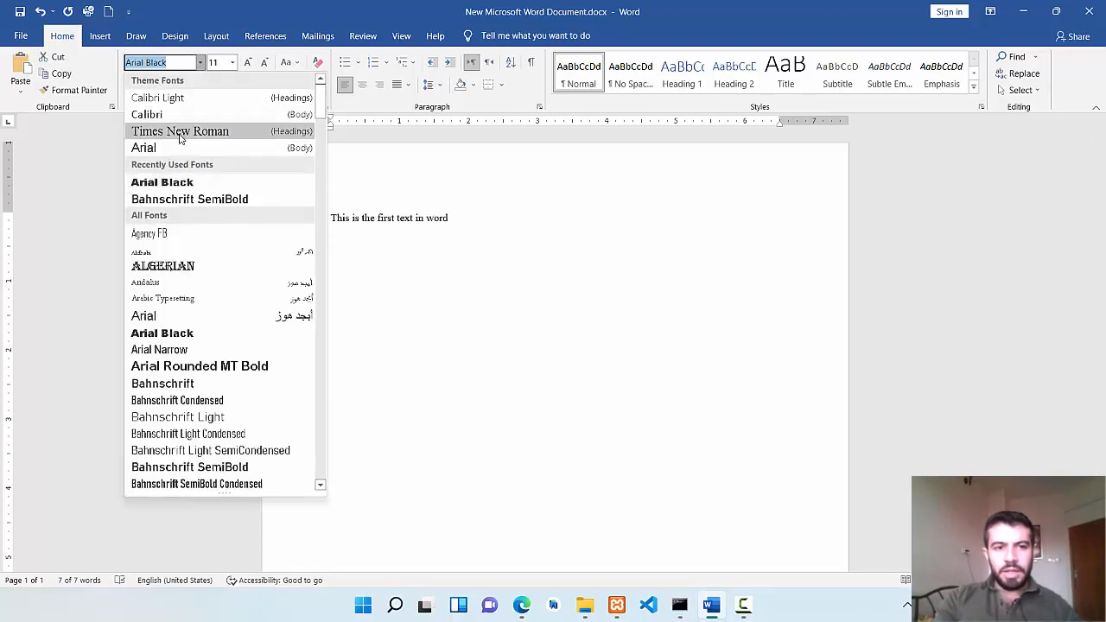
pyautogui.click(180, 135)
# Try different font sizes on the whole sentence, enlarging it to 24 and shrinking it to 8.
pyautogui.click(231, 62)
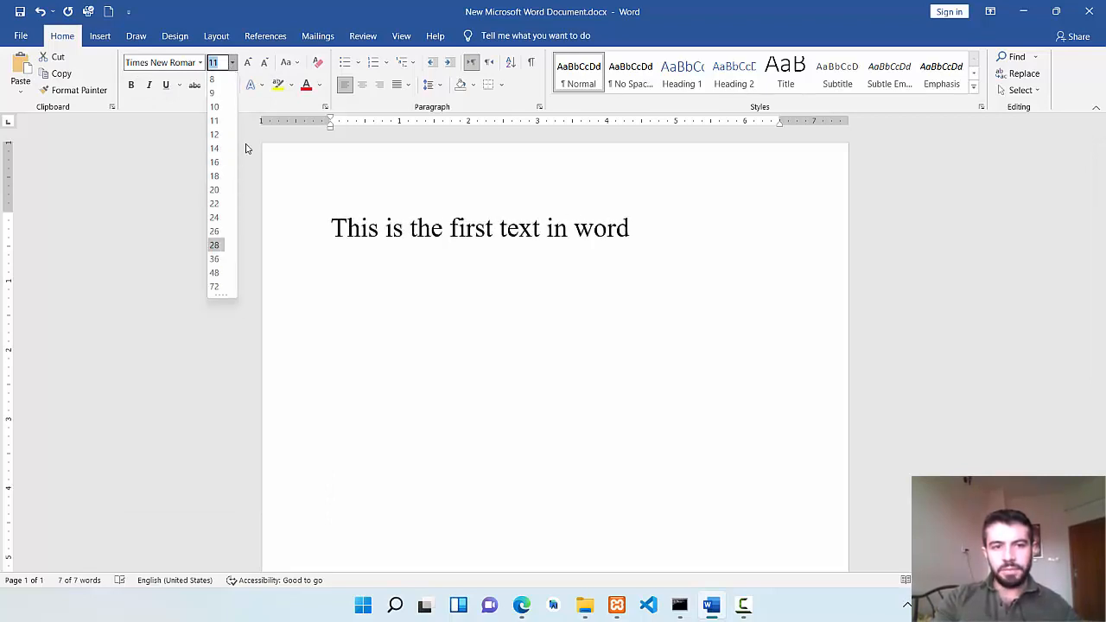
pyautogui.click(247, 63)
pyautogui.click(247, 63)
pyautogui.click(247, 63)
pyautogui.click(247, 63)
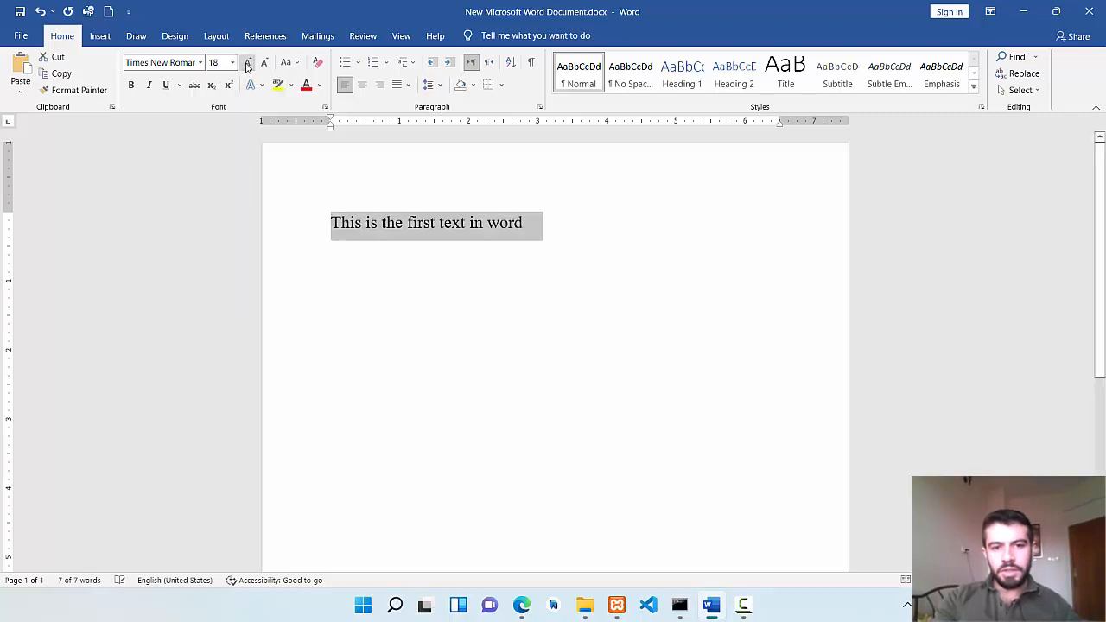
pyautogui.click(247, 63)
pyautogui.click(247, 63)
pyautogui.click(247, 63)
pyautogui.click(247, 63)
pyautogui.click(265, 65)
pyautogui.click(265, 65)
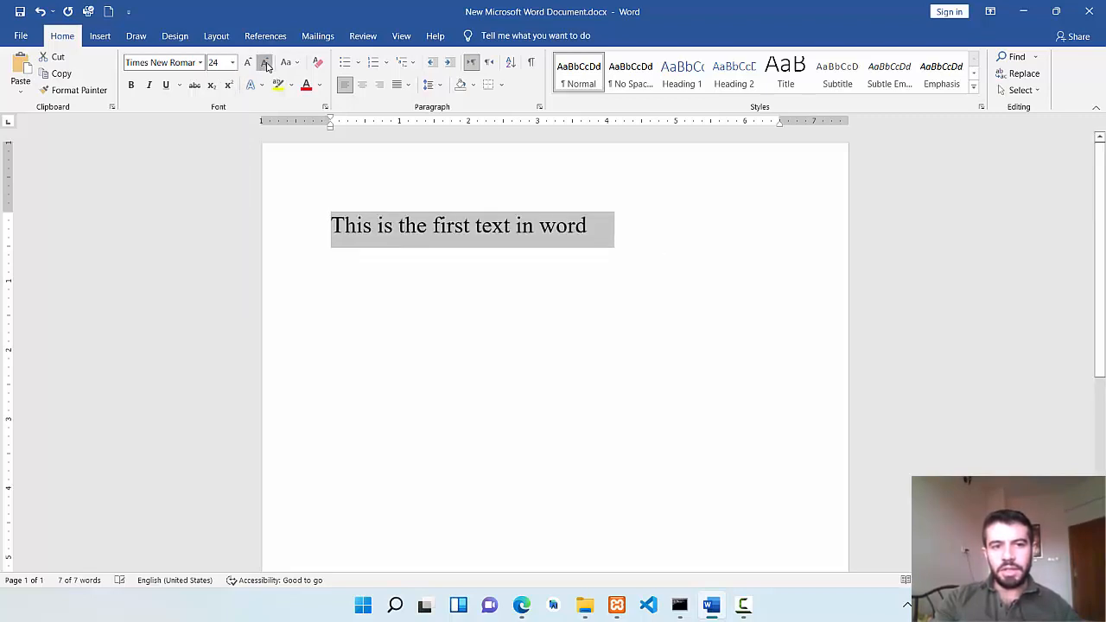
pyautogui.click(265, 66)
pyautogui.click(265, 66)
pyautogui.click(265, 65)
pyautogui.click(265, 66)
pyautogui.click(265, 66)
pyautogui.click(265, 66)
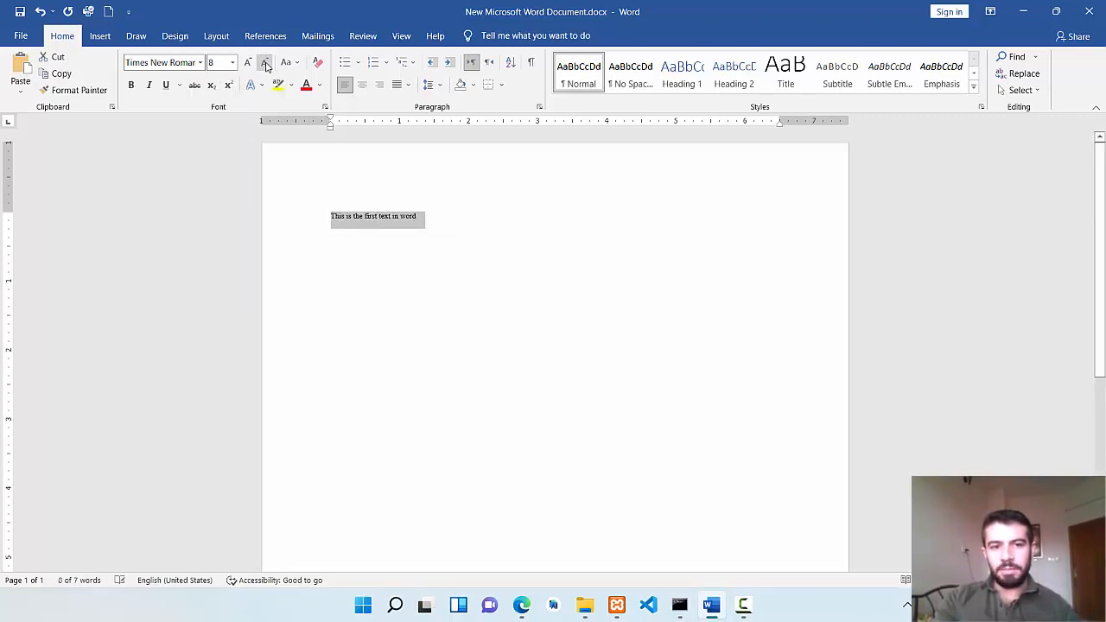
# Set the font size of the whole sentence to 18.
pyautogui.click(249, 64)
pyautogui.click(249, 64)
pyautogui.click(249, 64)
pyautogui.click(248, 64)
pyautogui.click(248, 64)
pyautogui.click(248, 64)
pyautogui.click(249, 64)
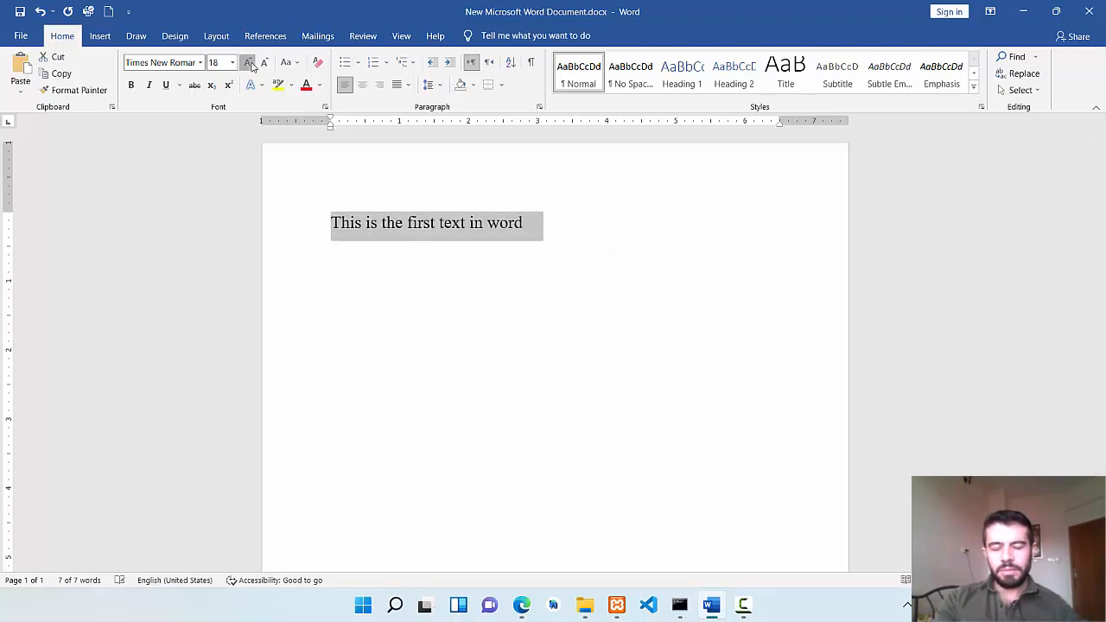
pyautogui.click(249, 64)
pyautogui.click(266, 64)
pyautogui.click(556, 268)
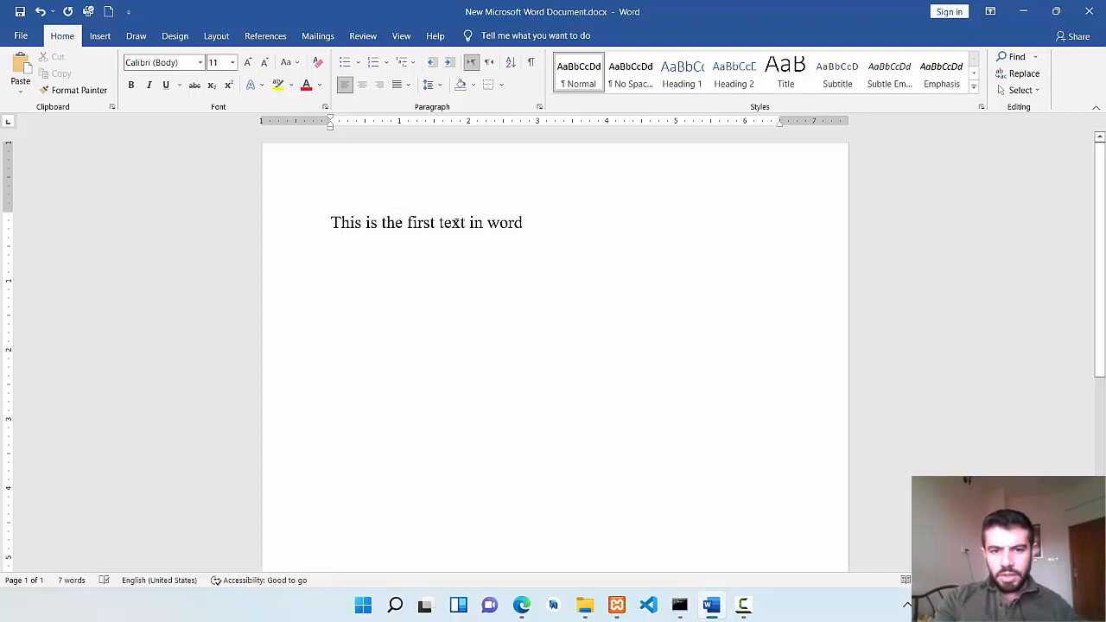
# Enlarge only the word "text" in the sentence to font size 28.
pyautogui.moveTo(465, 223); pyautogui.dragTo(439, 223)
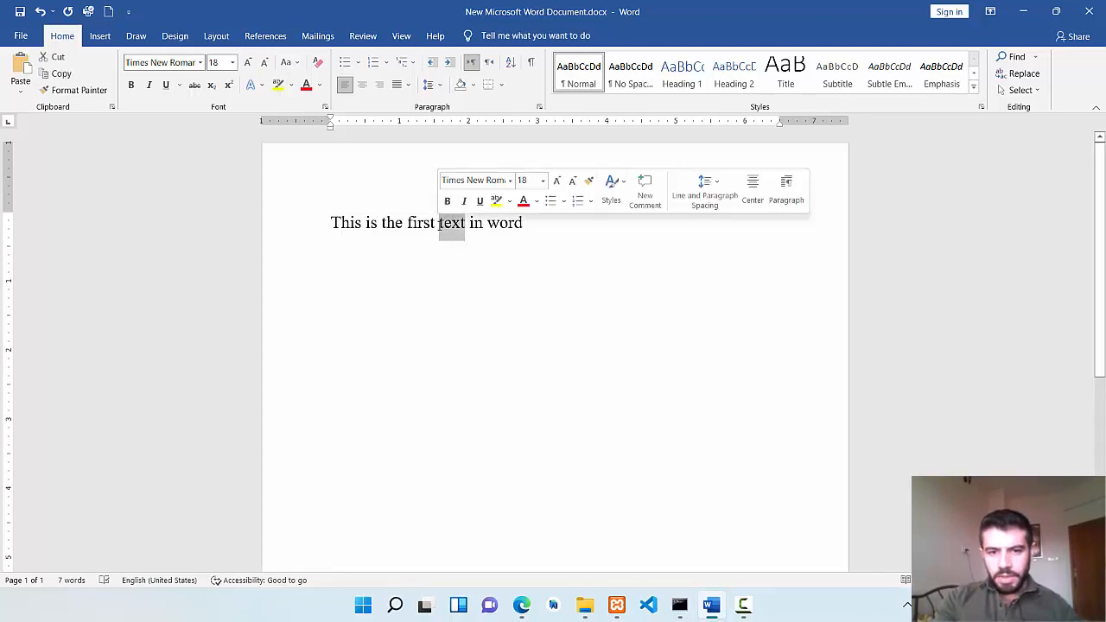
pyautogui.click(248, 64)
pyautogui.click(248, 63)
pyautogui.click(248, 63)
pyautogui.click(247, 63)
pyautogui.click(248, 64)
pyautogui.click(545, 309)
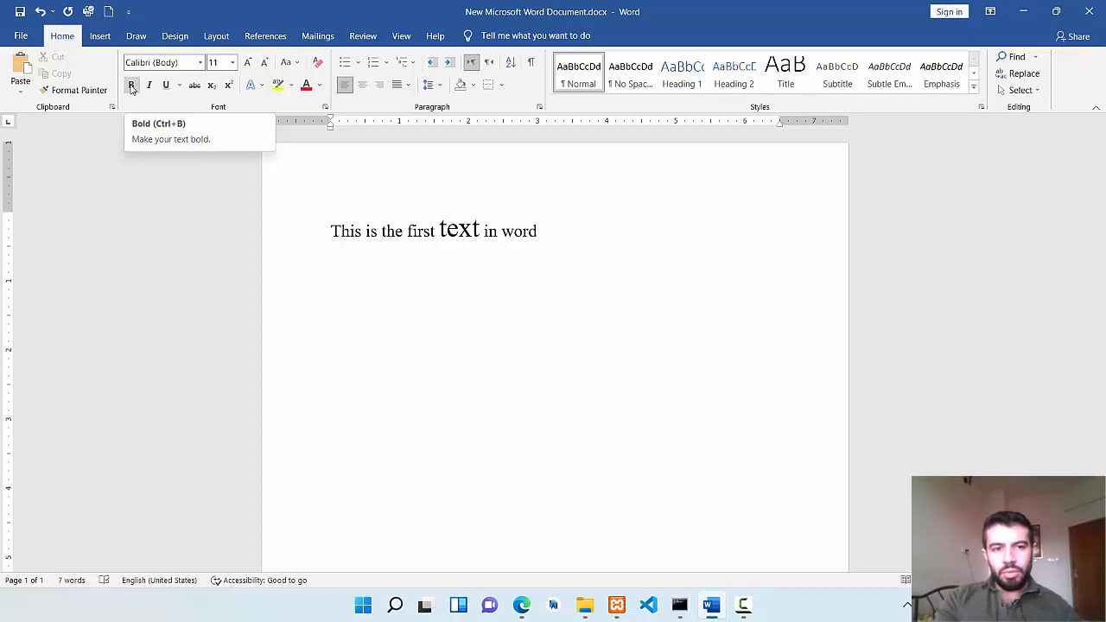
# Make the word "This" bold, remove the bold and apply it again.
pyautogui.doubleClick(350, 236)
pyautogui.click(132, 86)
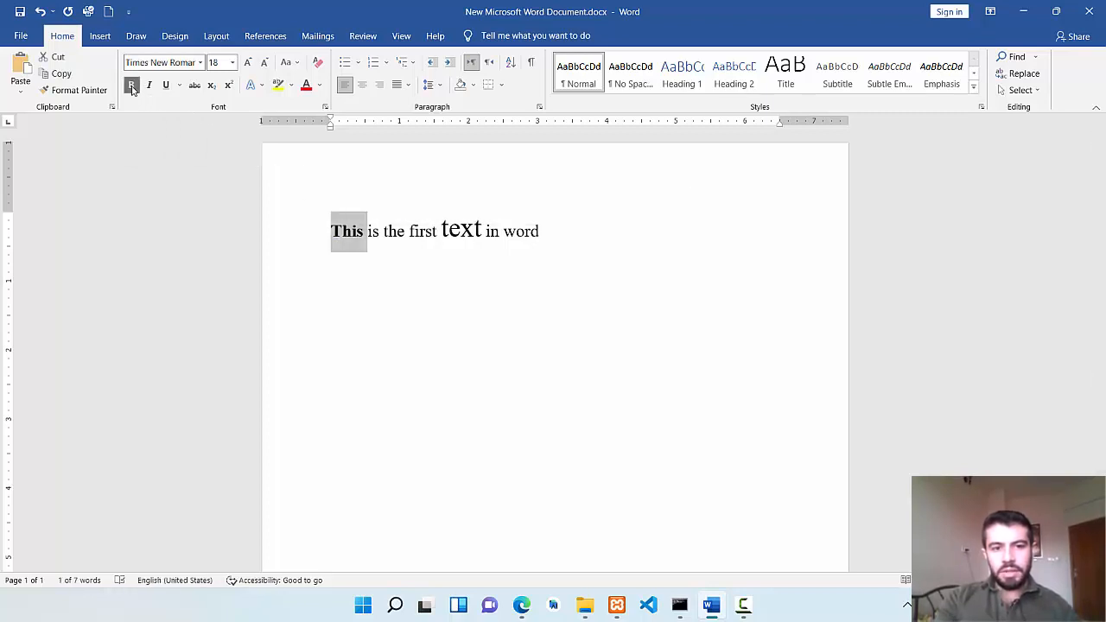
pyautogui.click(131, 87)
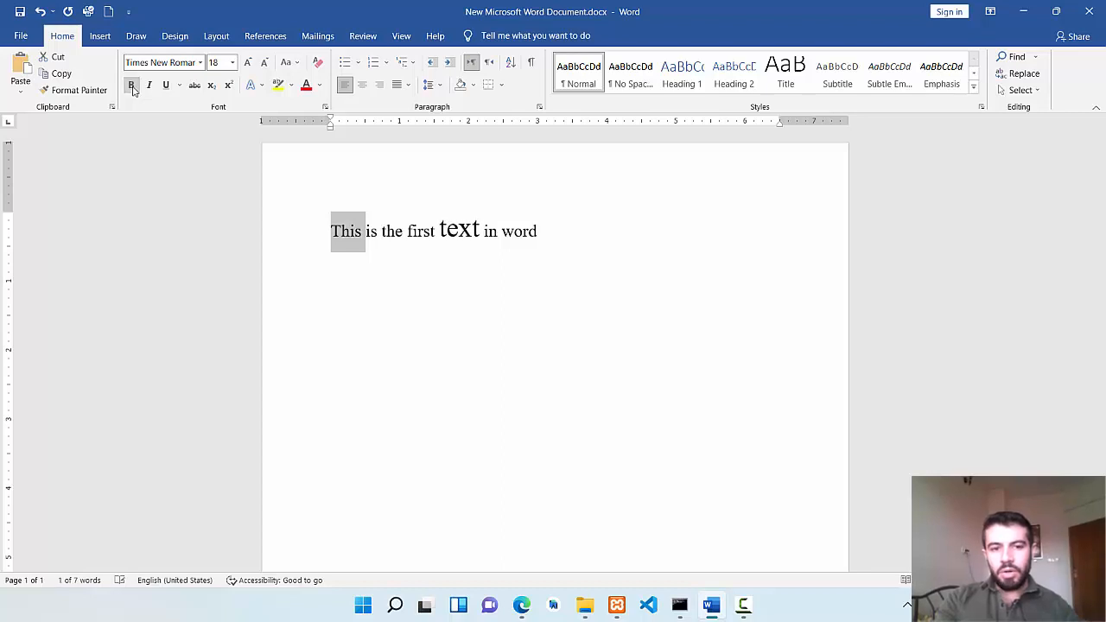
pyautogui.hotkey('ctrl', 'b')
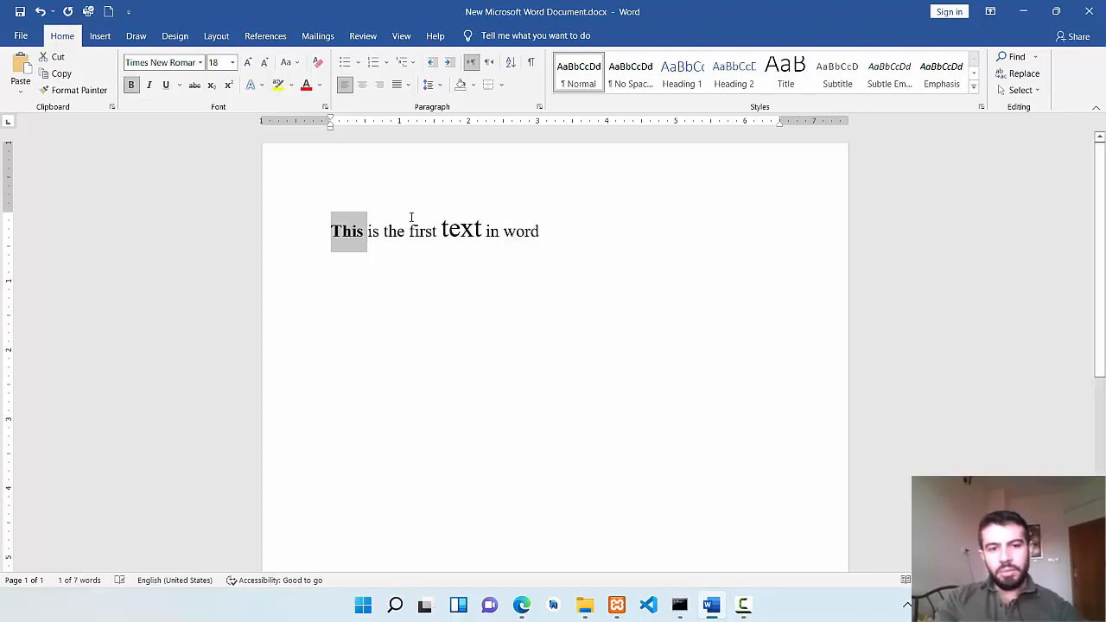
pyautogui.click(382, 254)
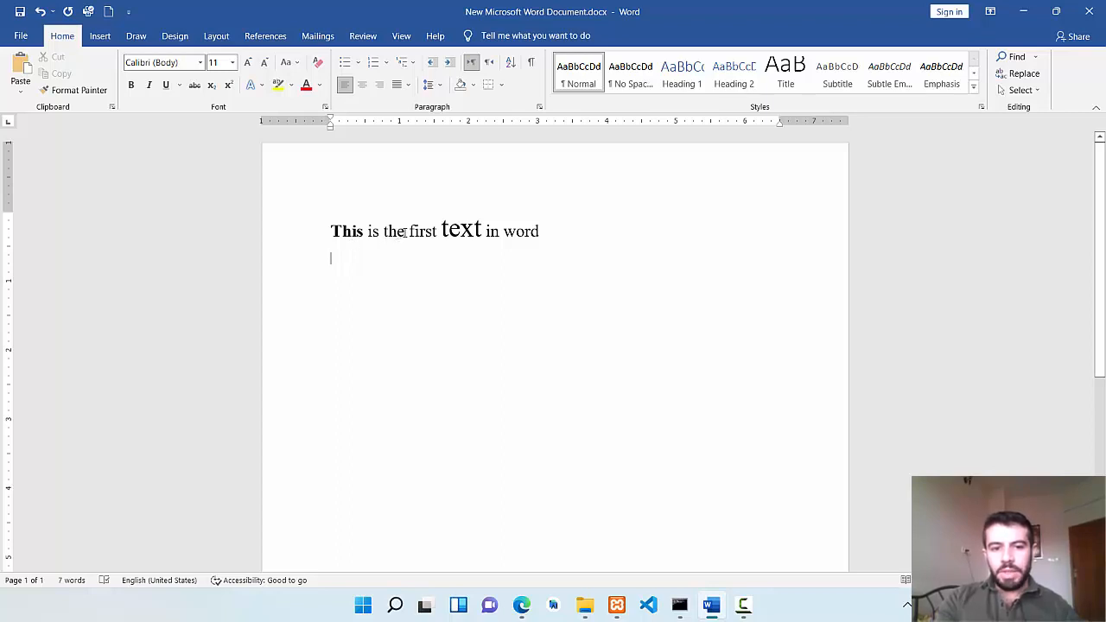
# Italicize the word "the" in the sentence, toggling the italic off and on again.
pyautogui.moveTo(404, 231); pyautogui.dragTo(382, 231)
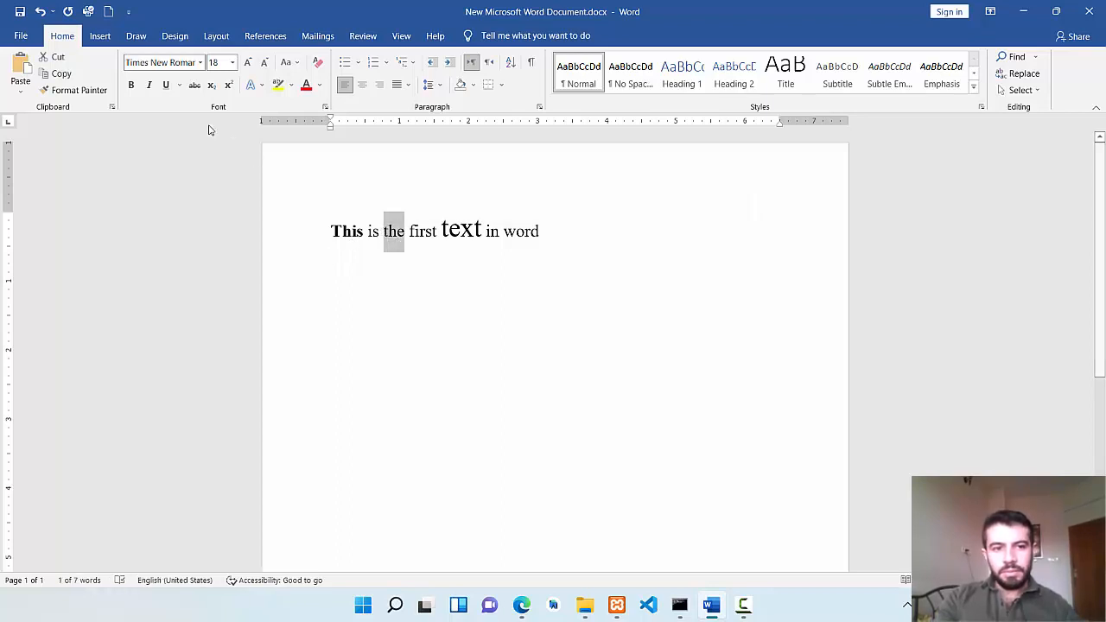
pyautogui.click(151, 86)
pyautogui.click(151, 86)
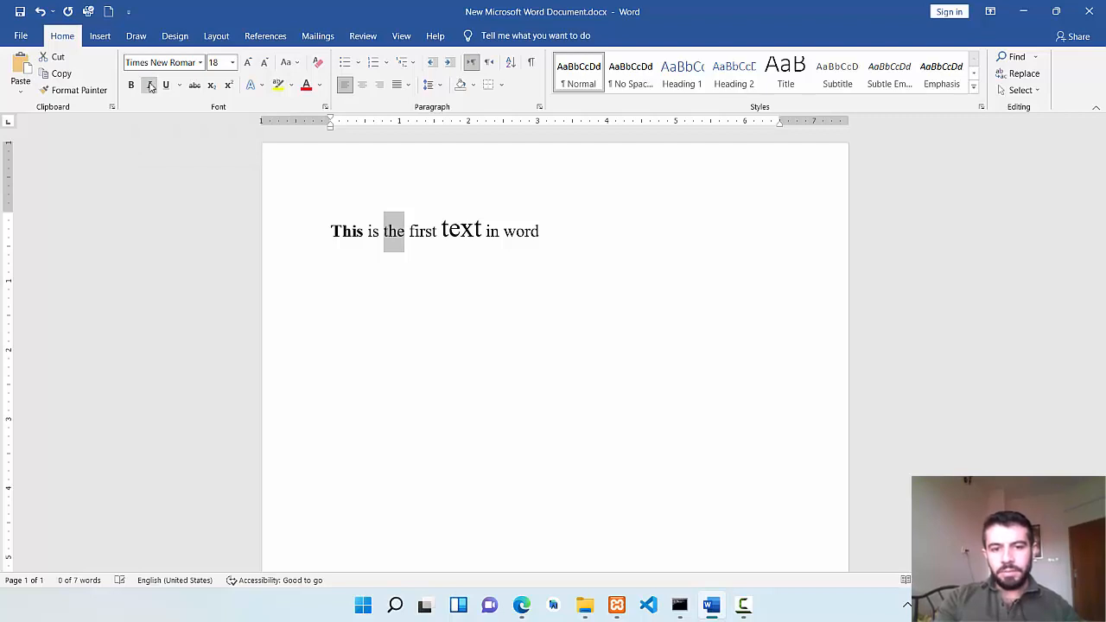
pyautogui.hotkey('ctrl', 'i')
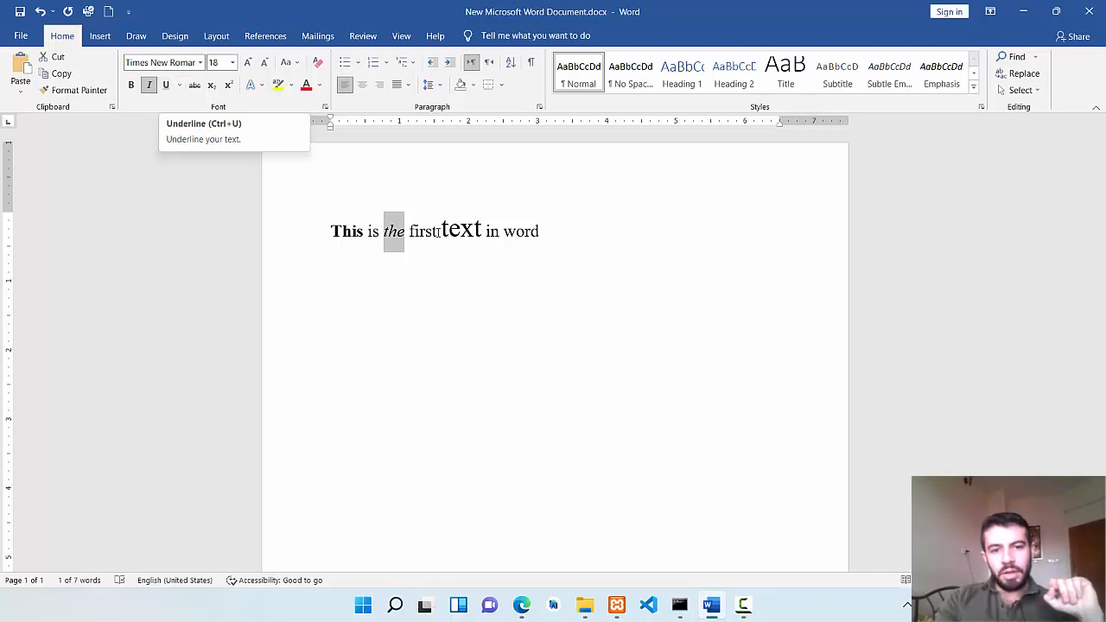
# Underline the word "word" at the end of the sentence, then undo and redo the underline.
pyautogui.click(535, 232)
pyautogui.moveTo(539, 231); pyautogui.dragTo(504, 232)
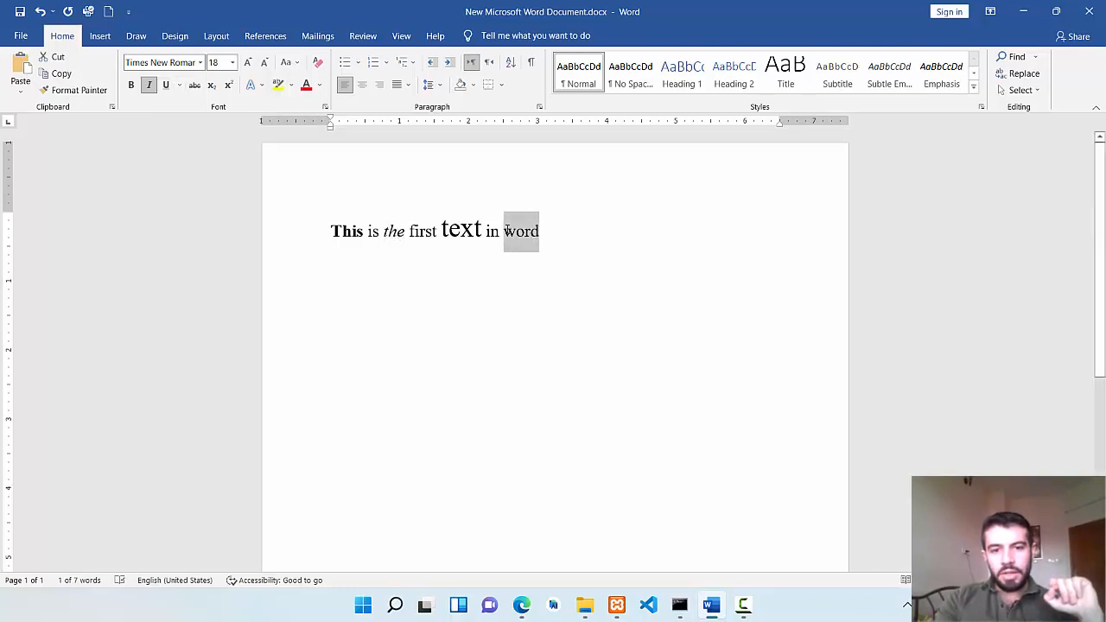
pyautogui.click(167, 86)
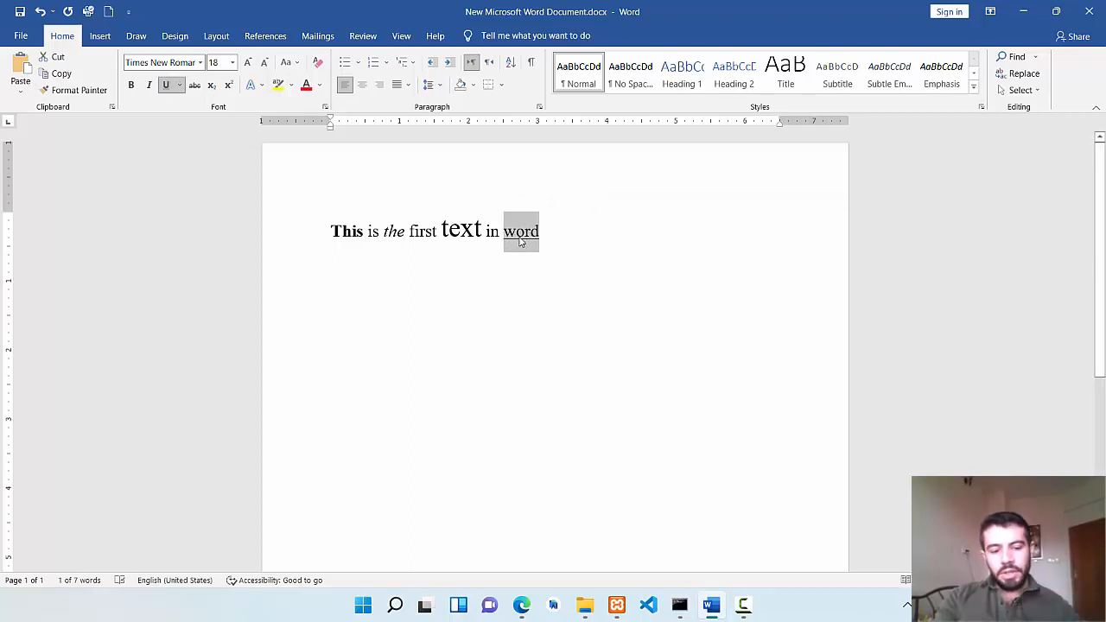
pyautogui.hotkey('ctrl', 'z')
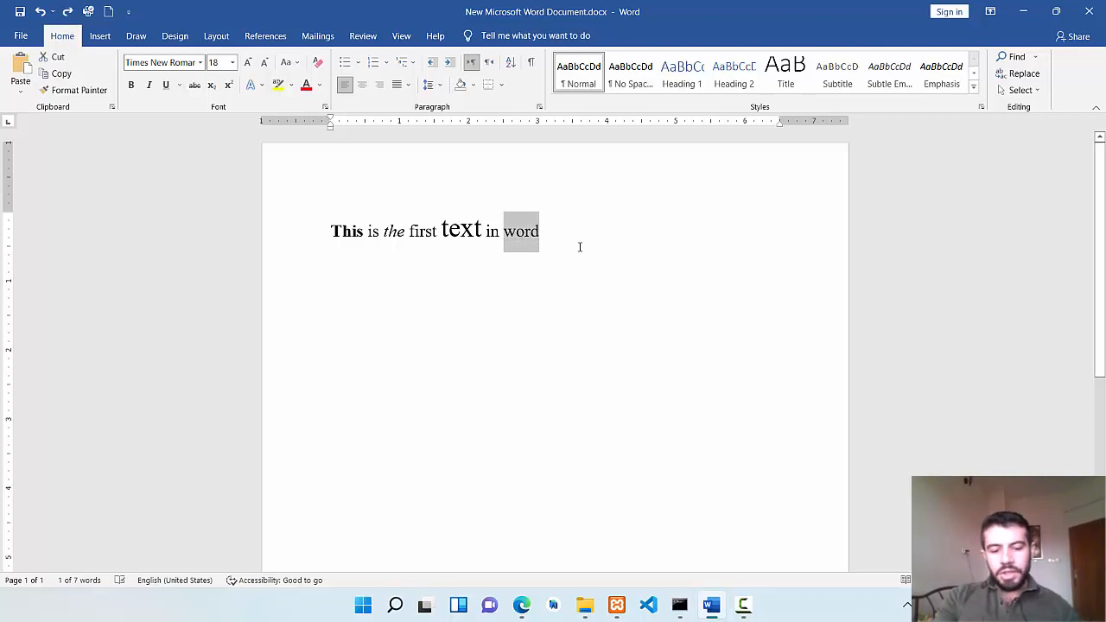
pyautogui.hotkey('ctrl', 'y')
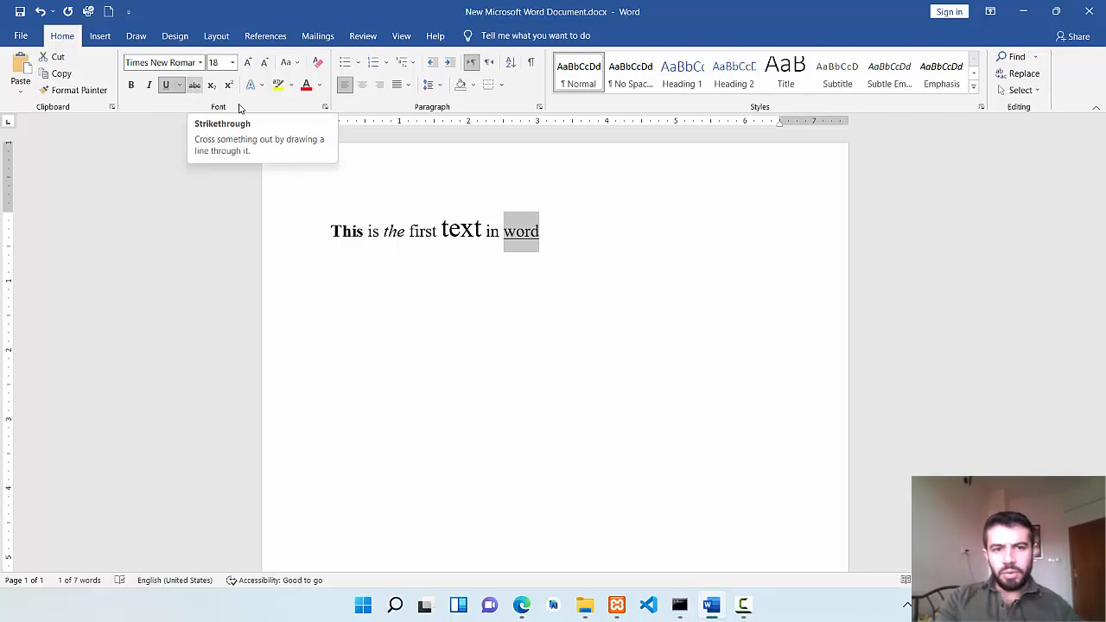
# Apply strikethrough to the word "first" in the sentence.
pyautogui.doubleClick(413, 233)
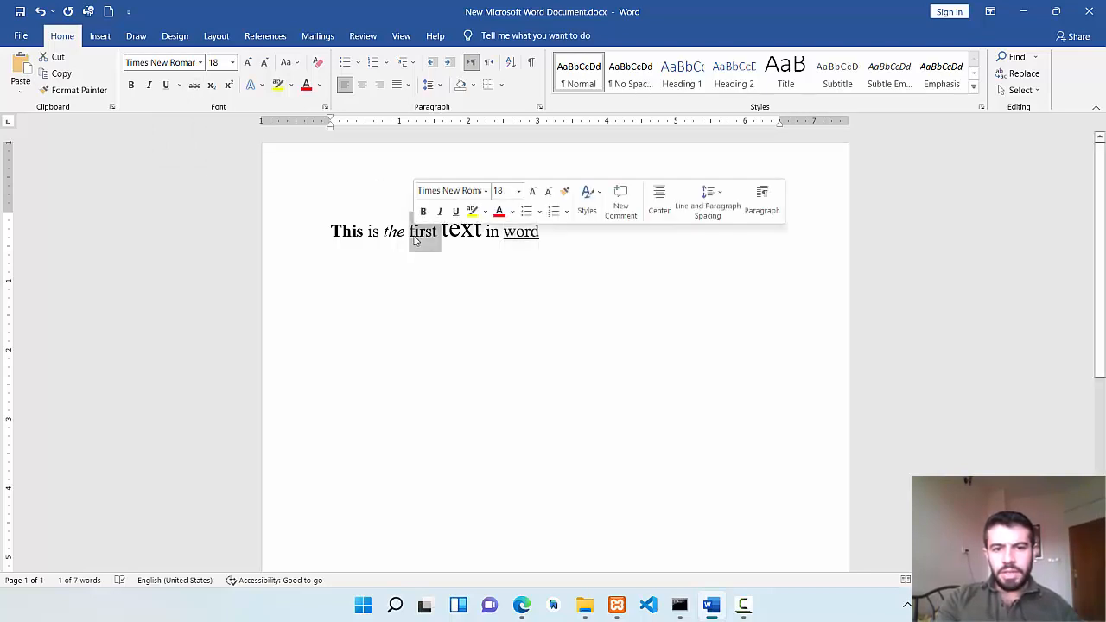
pyautogui.click(196, 86)
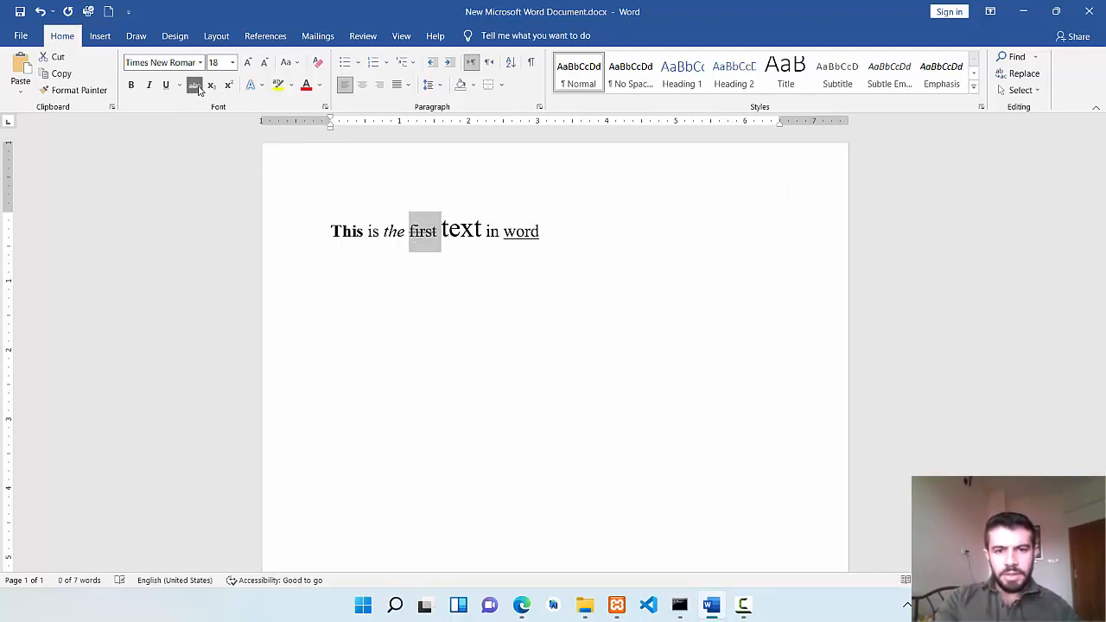
pyautogui.click(447, 230)
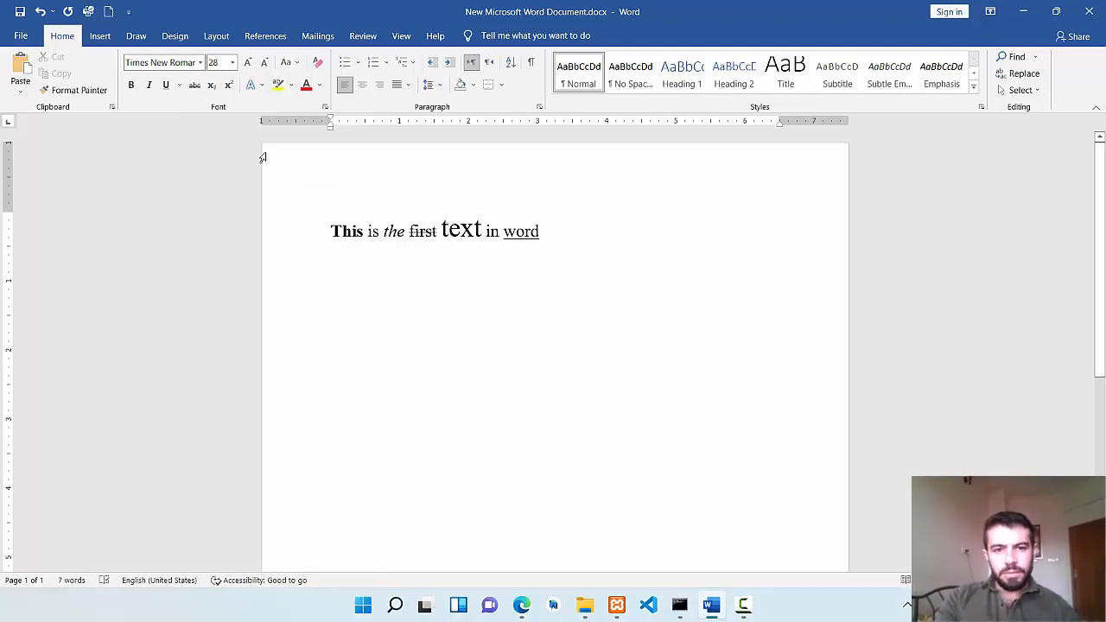
# Add a new line below the sentence and enter the number 32 on it.
pyautogui.click(547, 231)
pyautogui.press('Return')
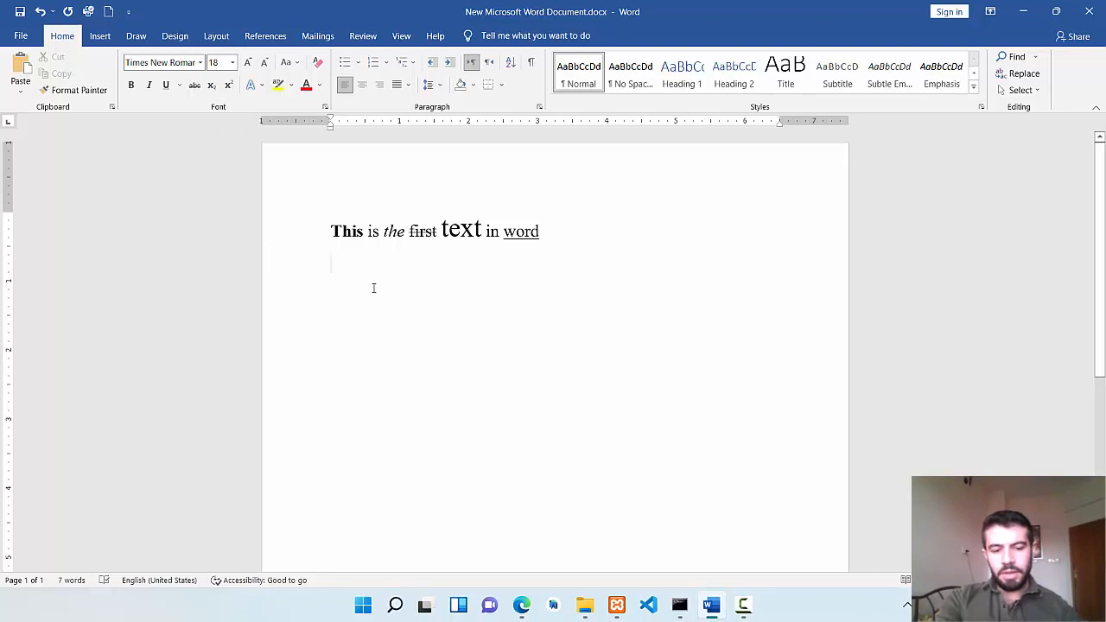
pyautogui.write('3')
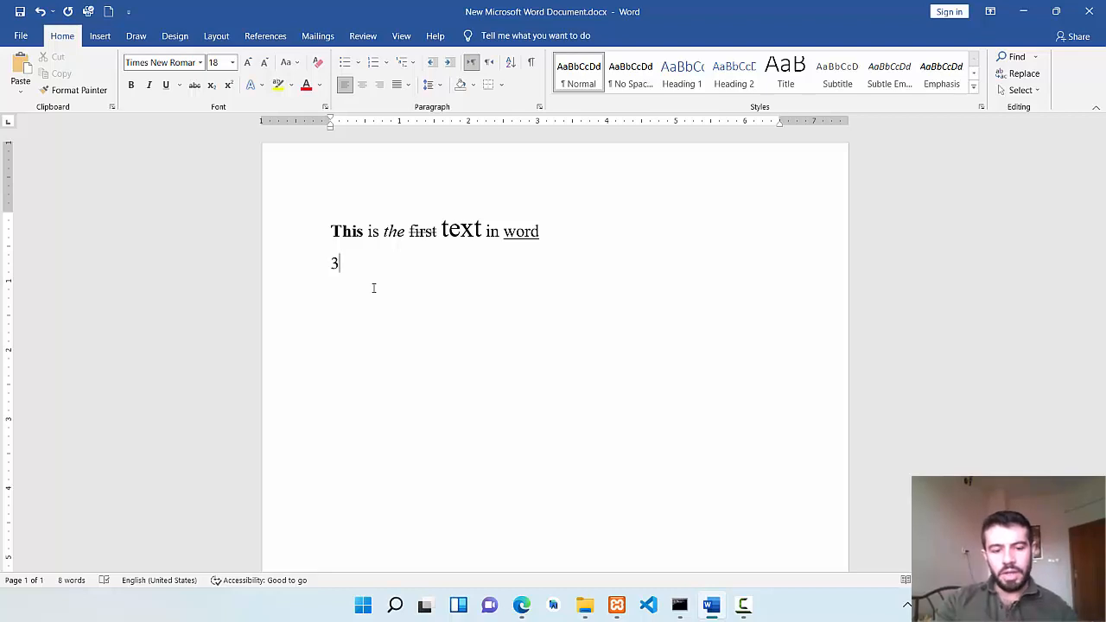
pyautogui.write('2')
pyautogui.hotkey('ctrl', '=')
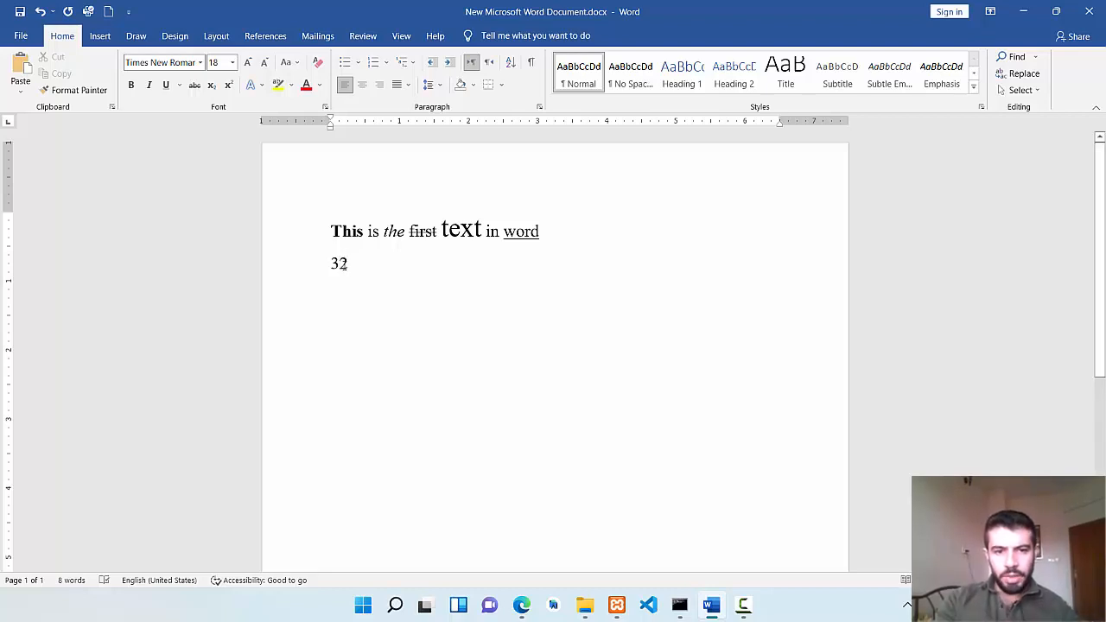
# Format the digit 2 of the number 32 as superscript.
pyautogui.moveTo(348, 264); pyautogui.dragTo(339, 264)
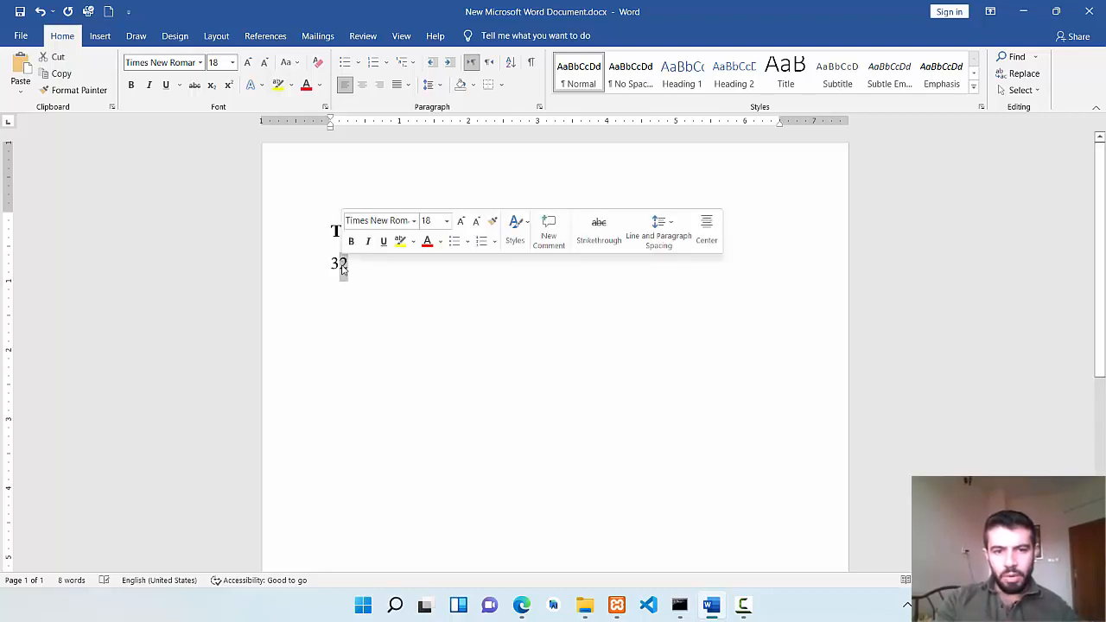
pyautogui.click(229, 86)
pyautogui.click(394, 302)
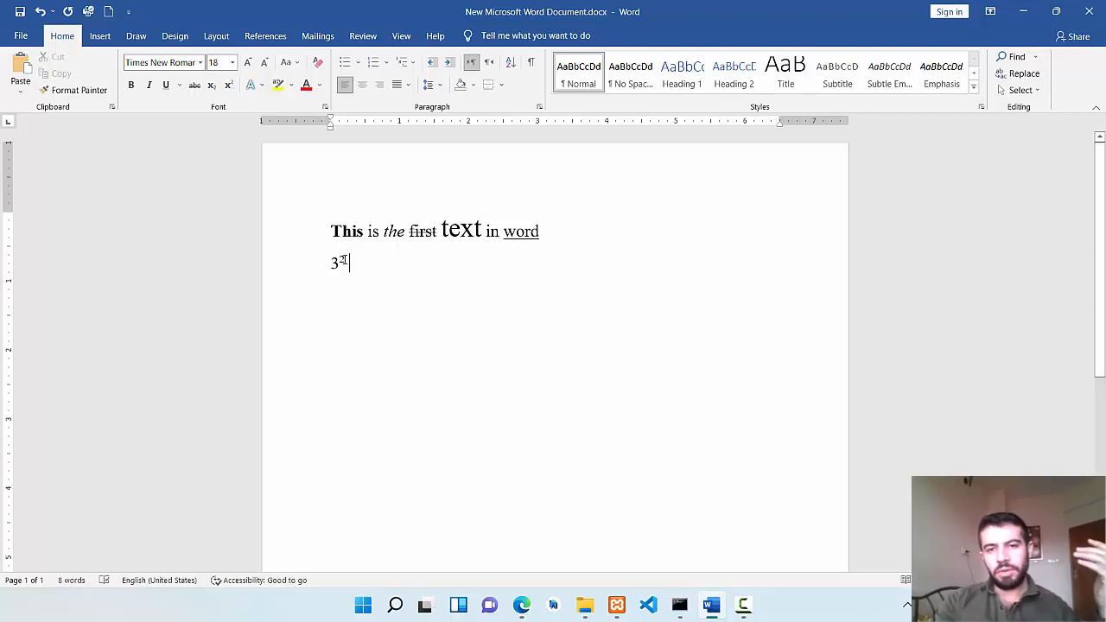
# Change the superscript digit 2 beside the 3 to subscript.
pyautogui.moveTo(346, 259); pyautogui.dragTo(340, 259)
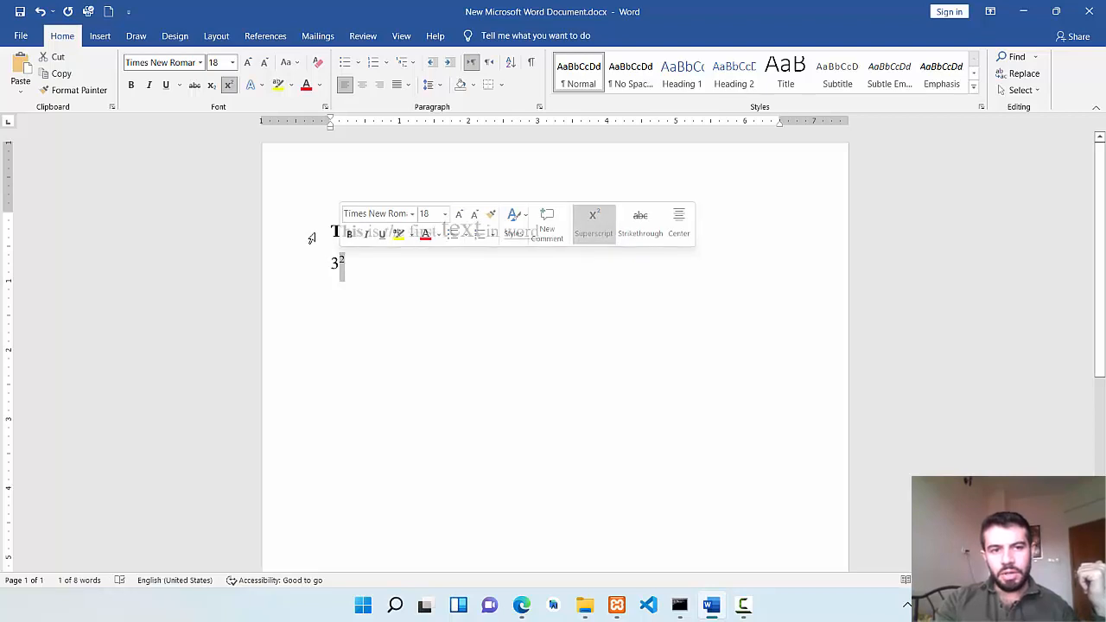
pyautogui.click(211, 87)
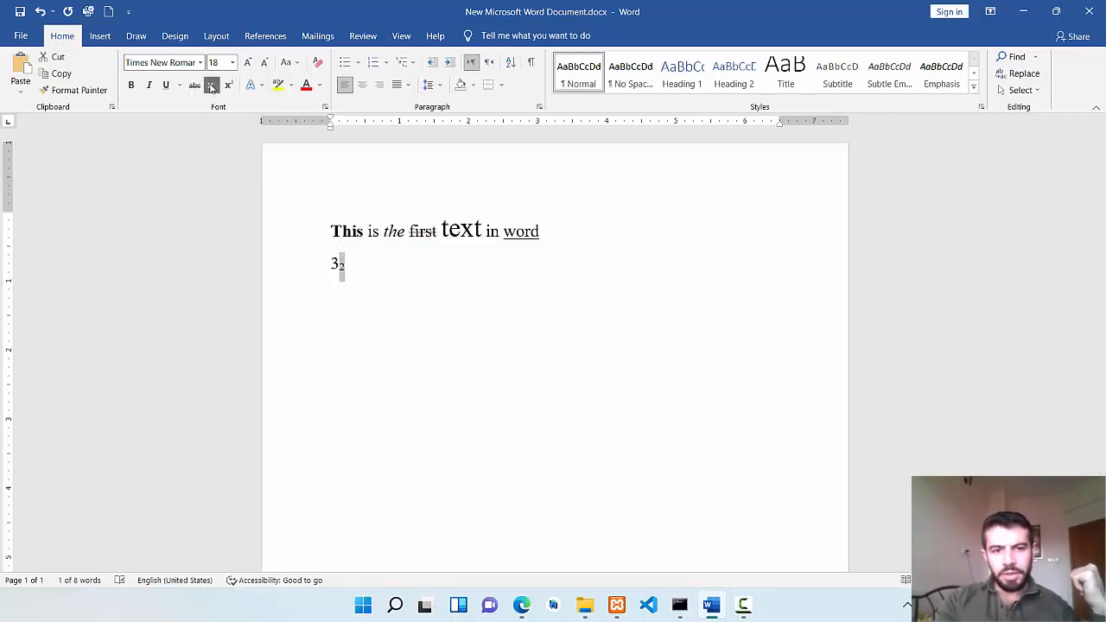
pyautogui.click(341, 286)
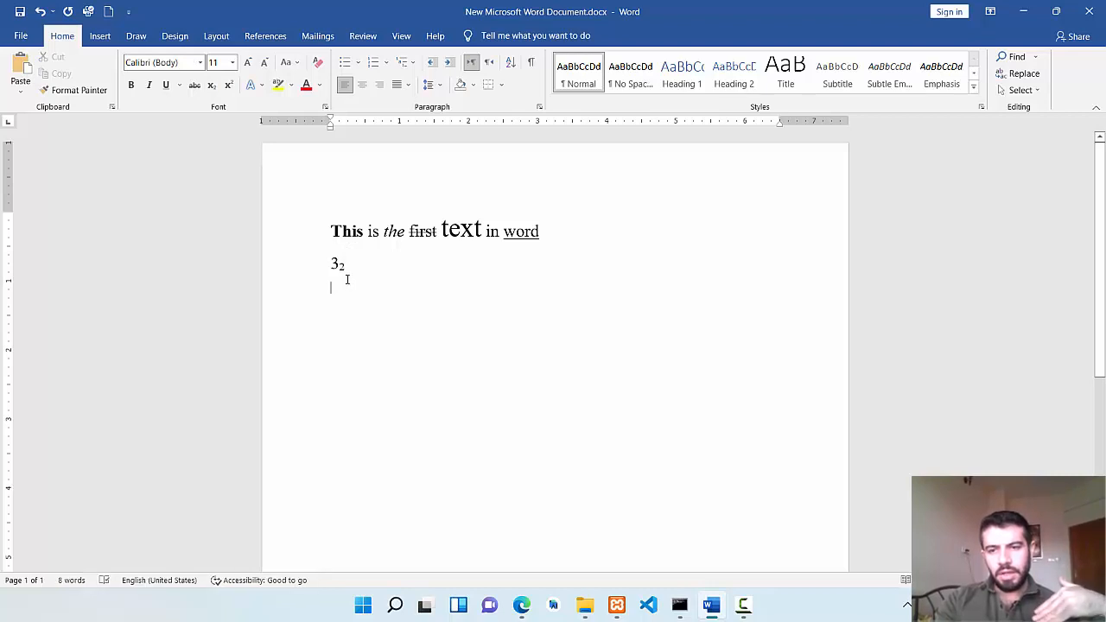
# Replace the number on the second line with the text "Cihan University Erbil".
pyautogui.moveTo(351, 263); pyautogui.dragTo(329, 263)
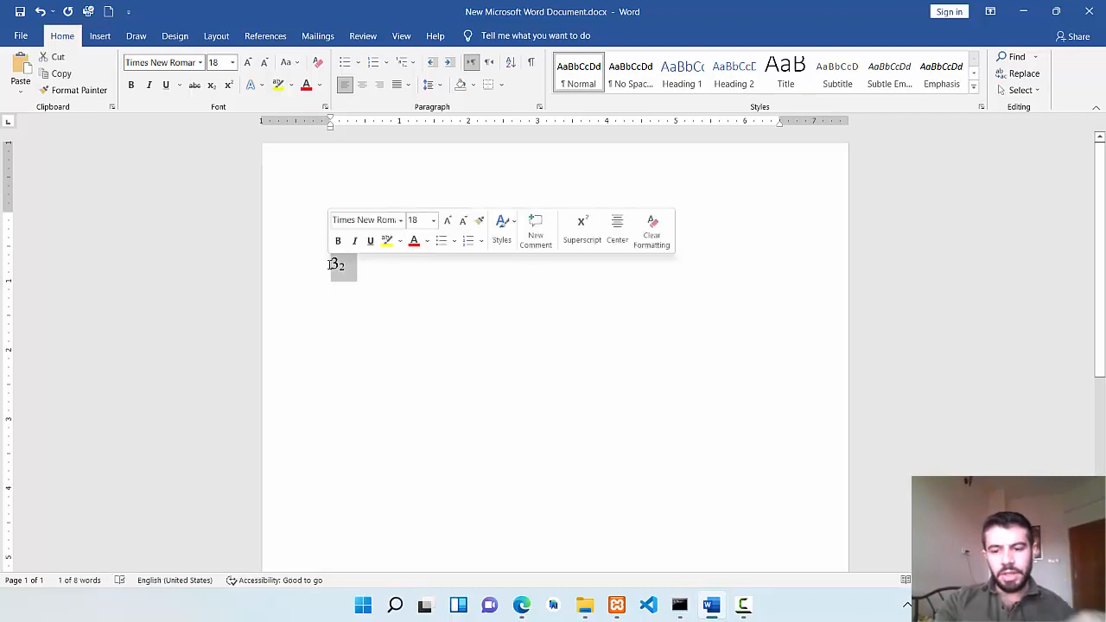
pyautogui.press('BackSpace')
pyautogui.write('Cih')
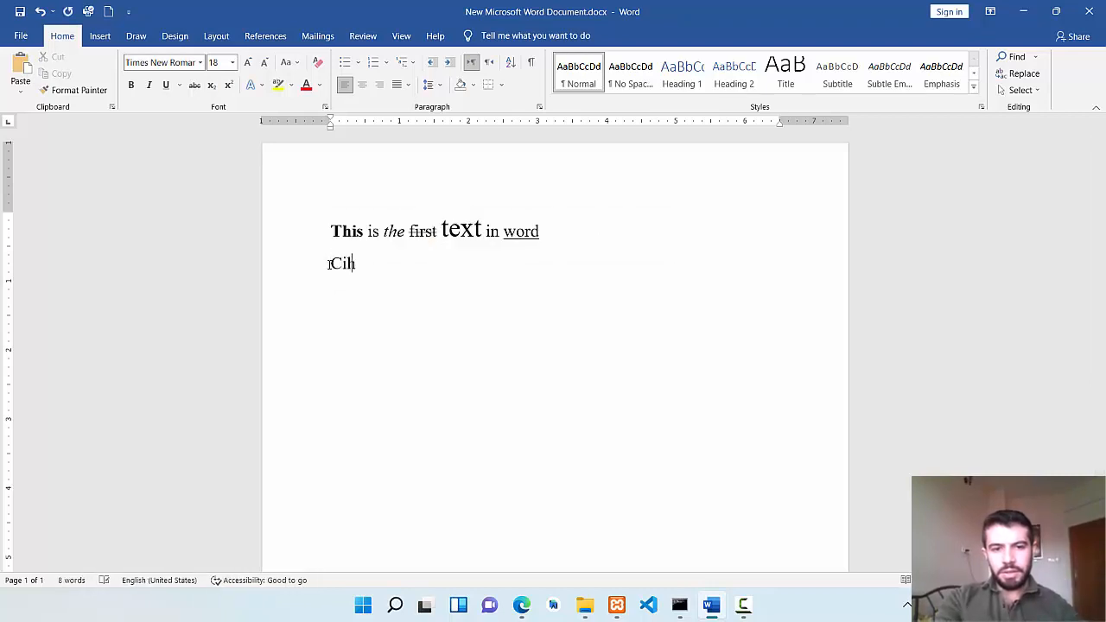
pyautogui.write('an Un')
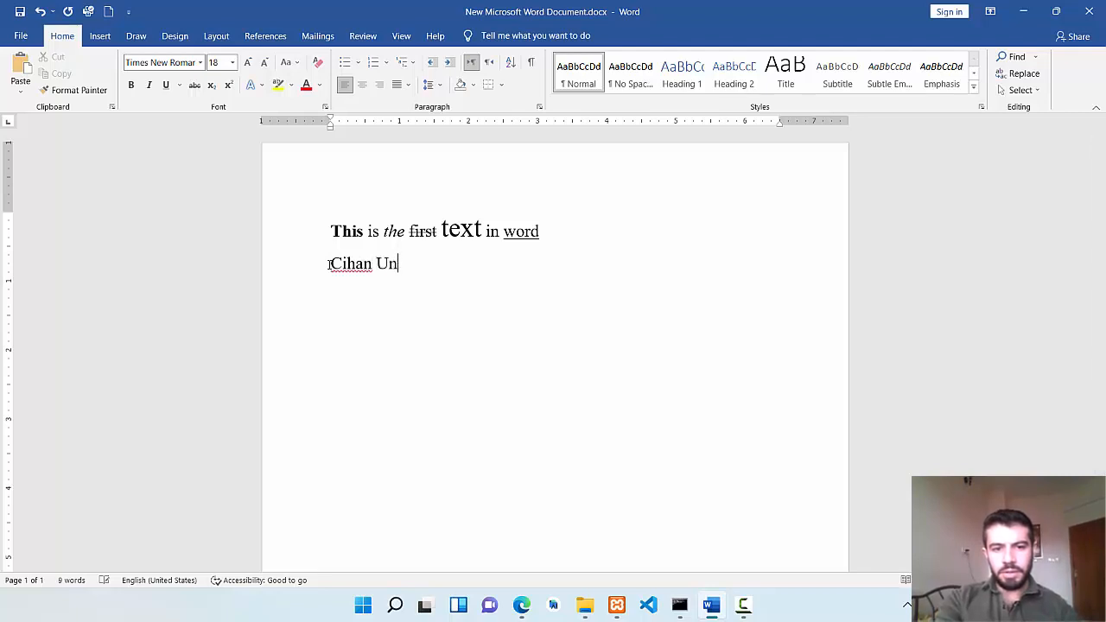
pyautogui.write('iversity ')
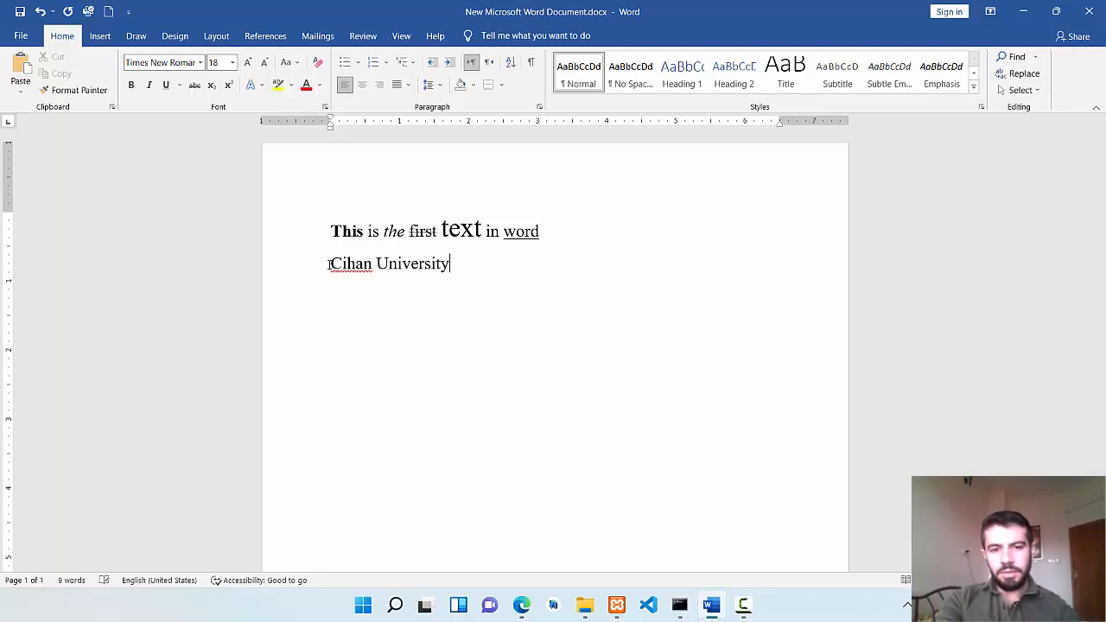
pyautogui.write('Erbil')
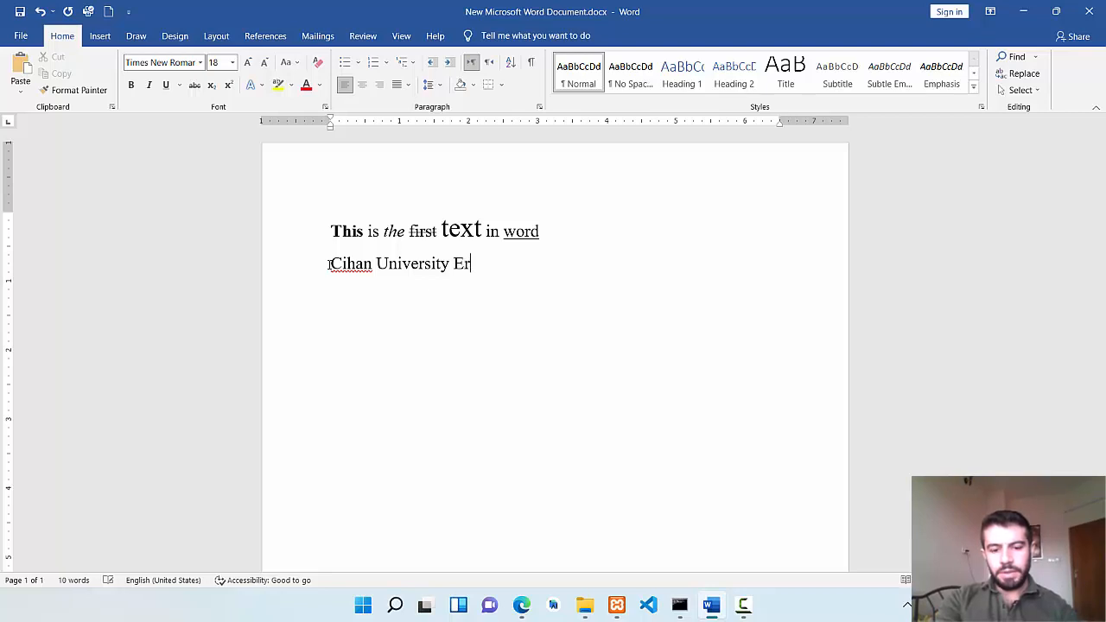
# Format the word "Erbil" on the second line as superscript.
pyautogui.click(435, 264)
pyautogui.moveTo(489, 263); pyautogui.dragTo(450, 265)
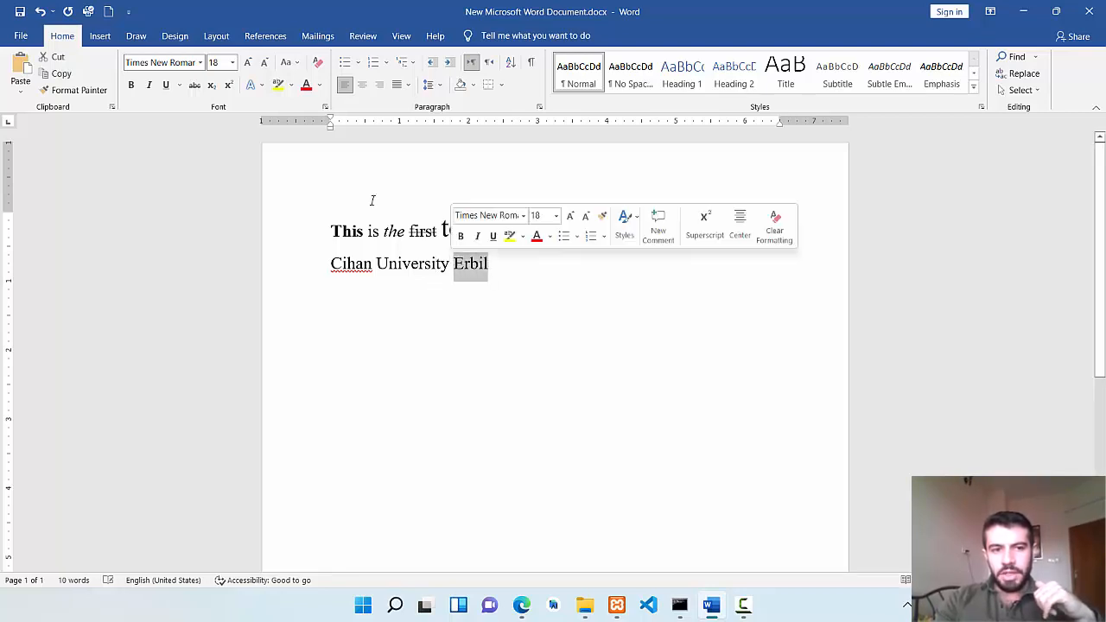
pyautogui.hotkey('ctrl', 'shift', '=')
pyautogui.click(442, 278)
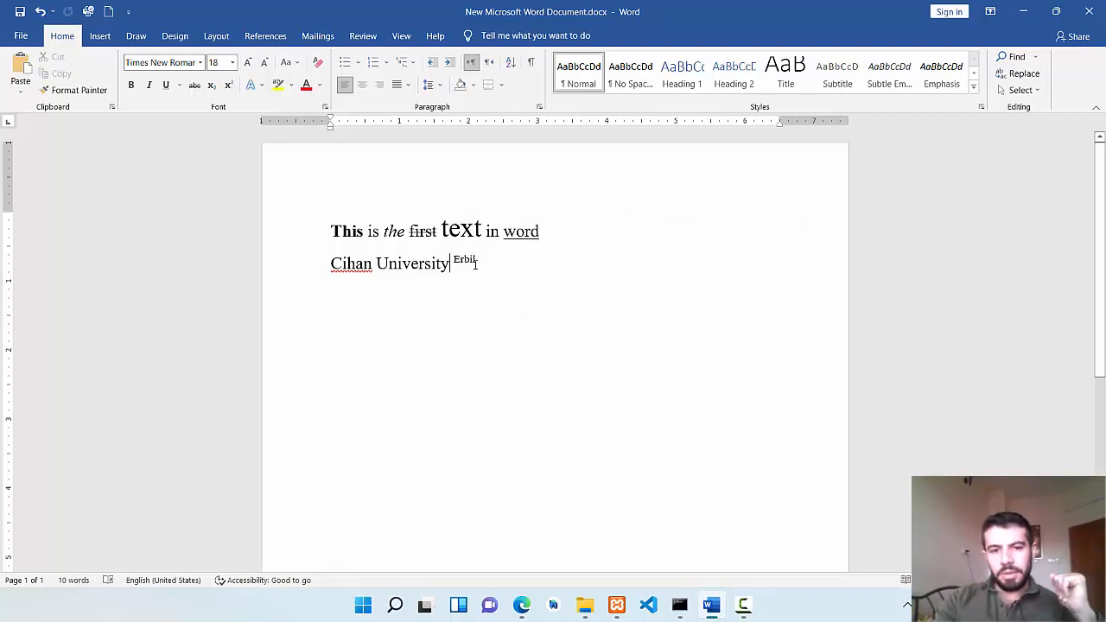
pyautogui.moveTo(478, 265); pyautogui.dragTo(331, 264)
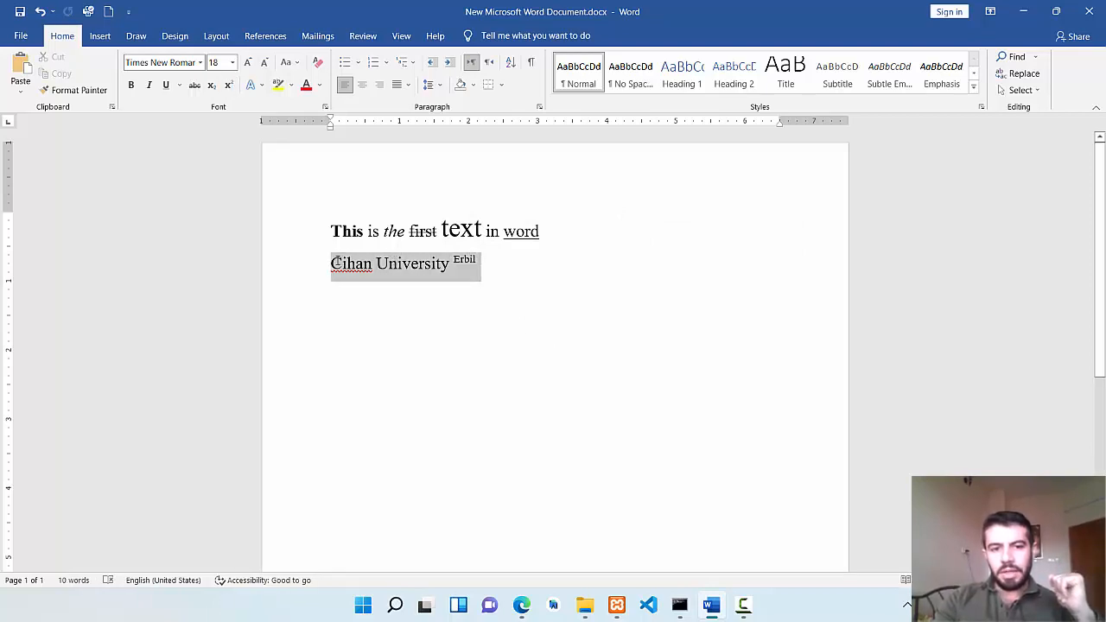
pyautogui.click(483, 308)
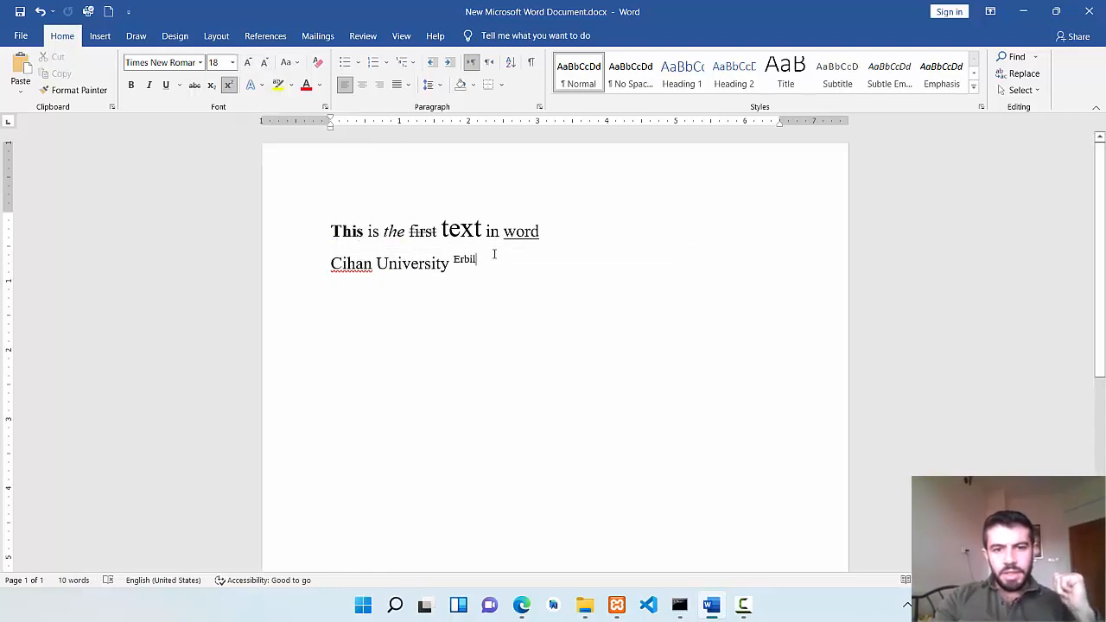
pyautogui.doubleClick(464, 259)
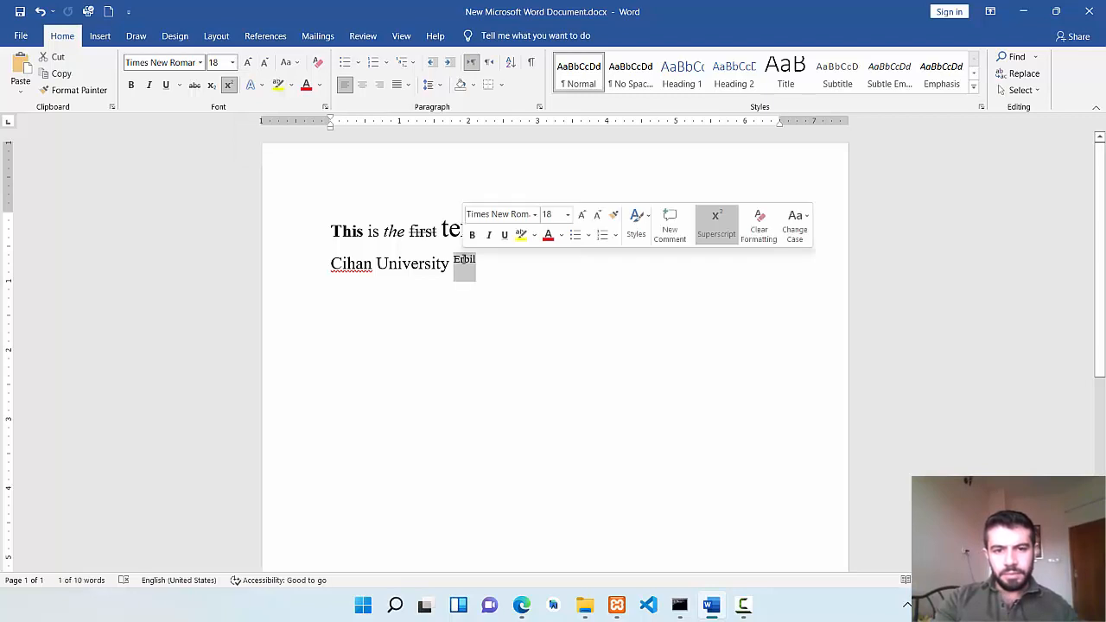
pyautogui.click(465, 262)
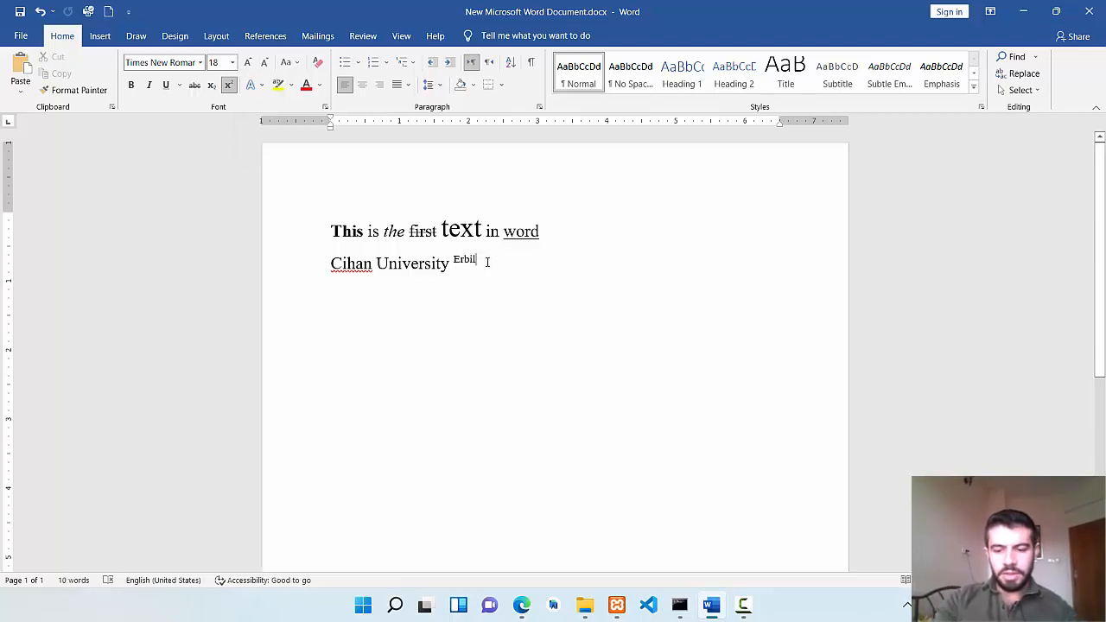
# Replace the document's content with the line "this is new text" and remove its bold formatting.
pyautogui.press('Return')
pyautogui.write('this is new text')
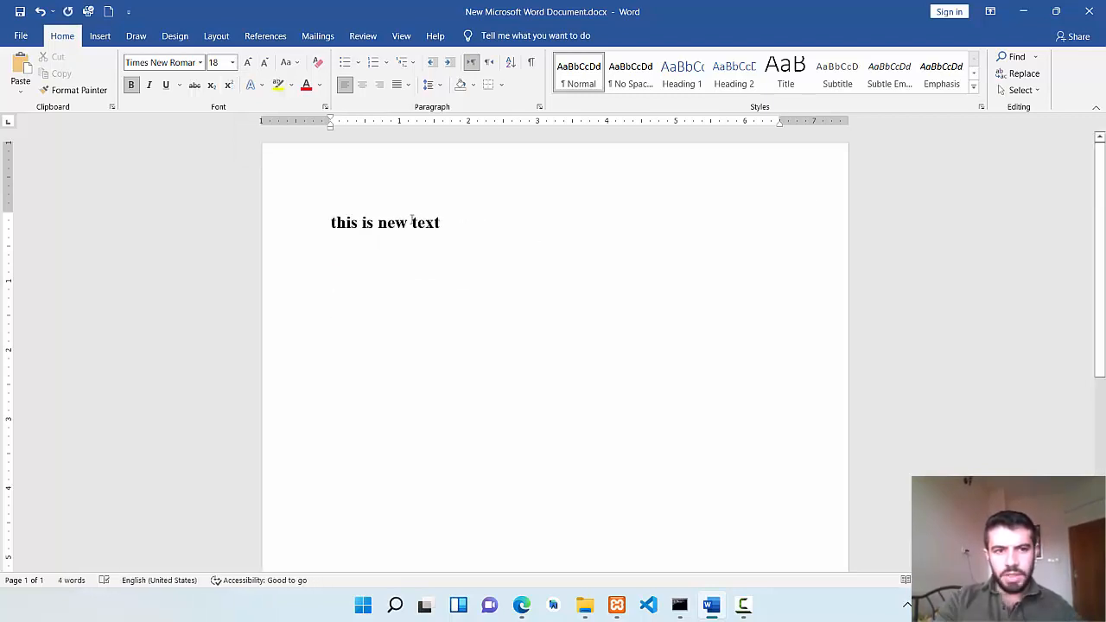
pyautogui.tripleClick(371, 223)
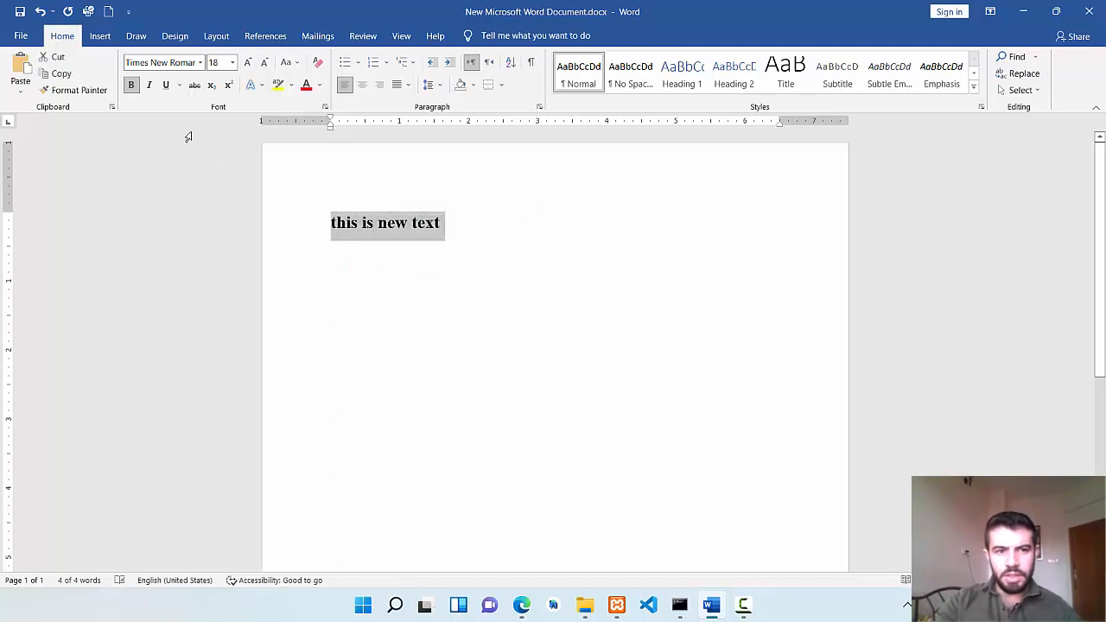
pyautogui.click(131, 84)
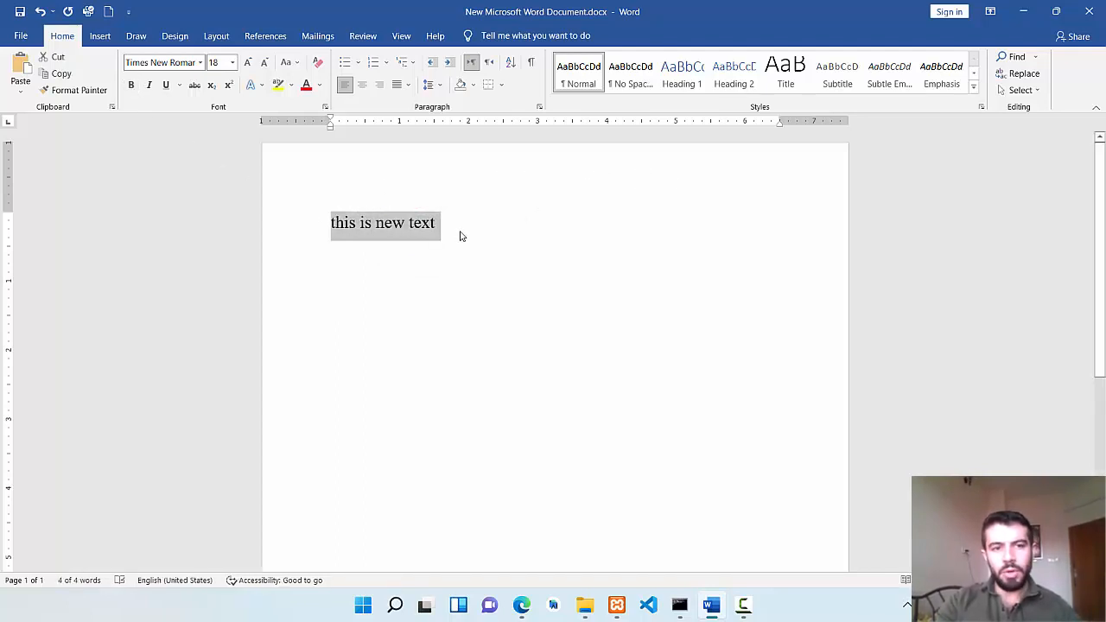
# Change the case of the selected line to Sentence case, followed by lowercase.
pyautogui.click(292, 68)
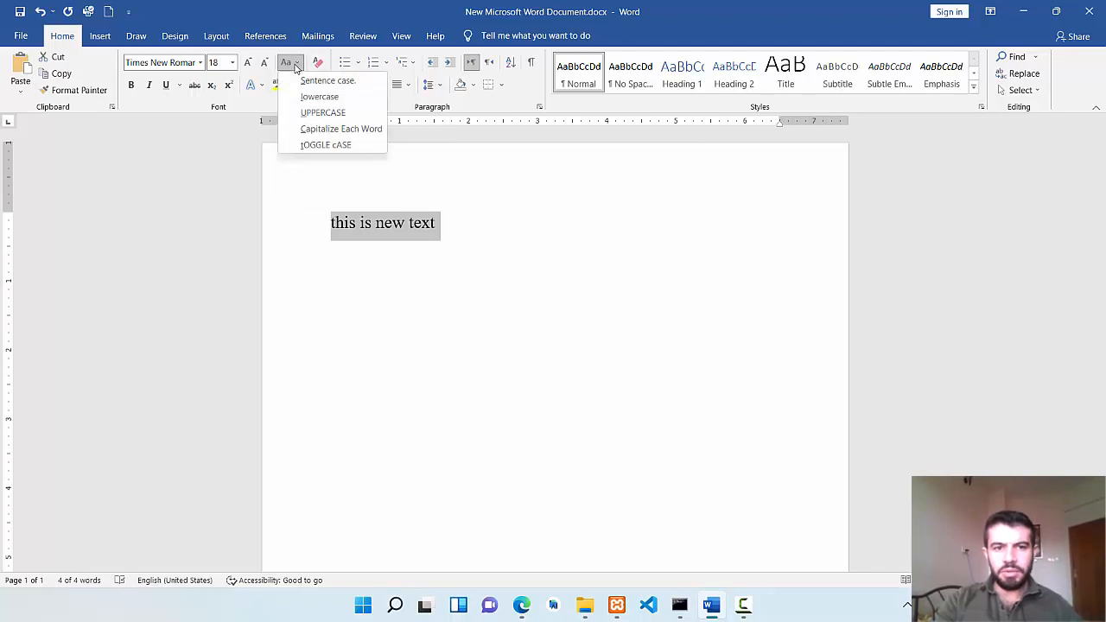
pyautogui.click(327, 80)
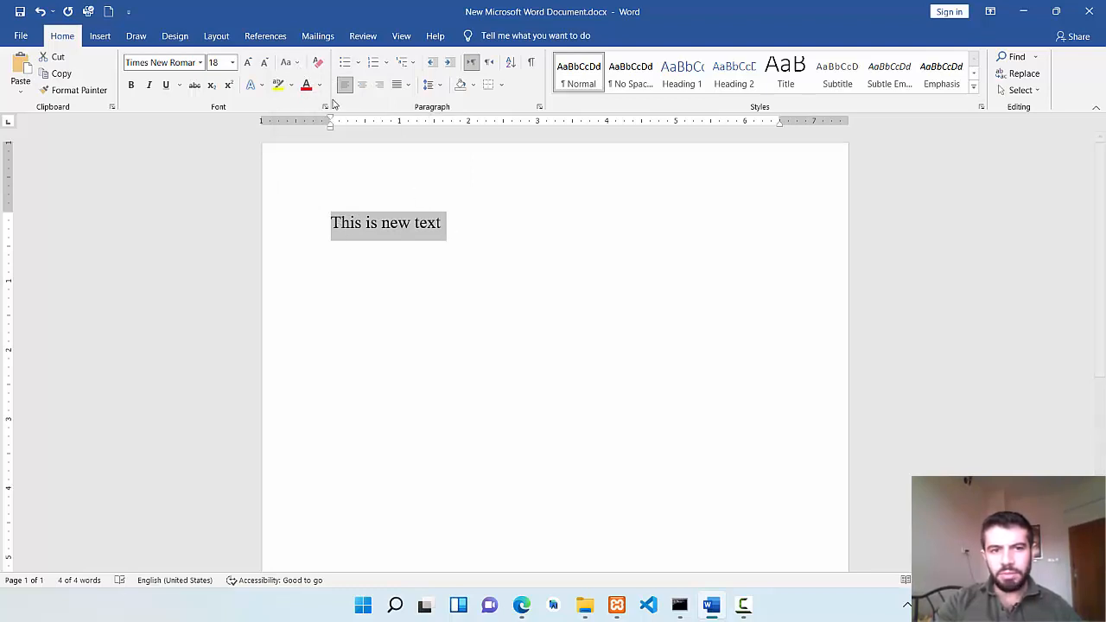
pyautogui.click(292, 62)
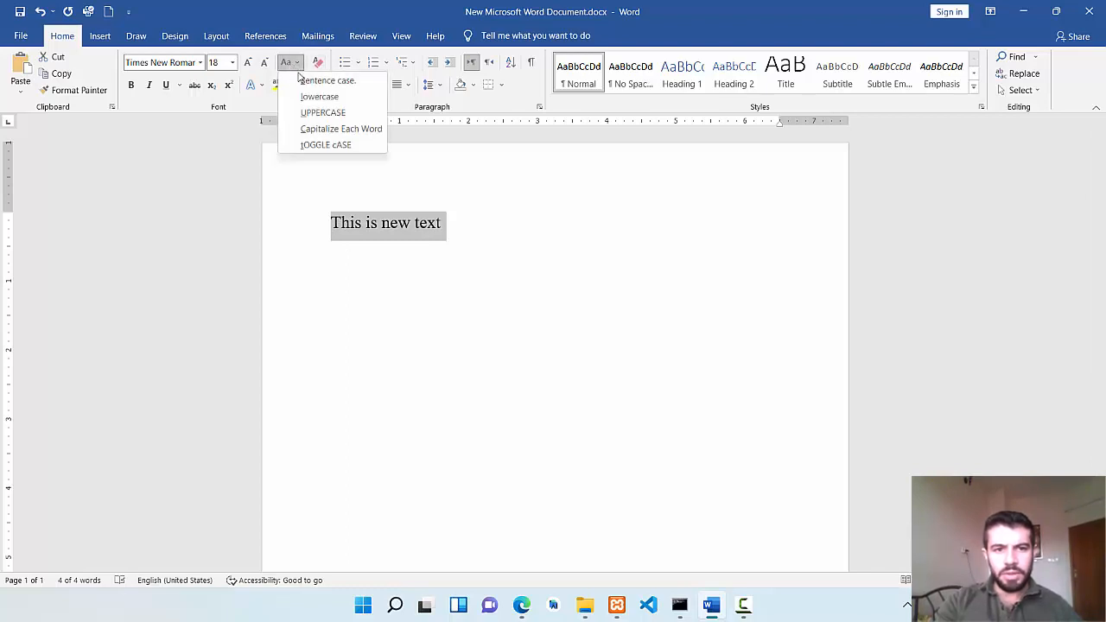
pyautogui.click(320, 98)
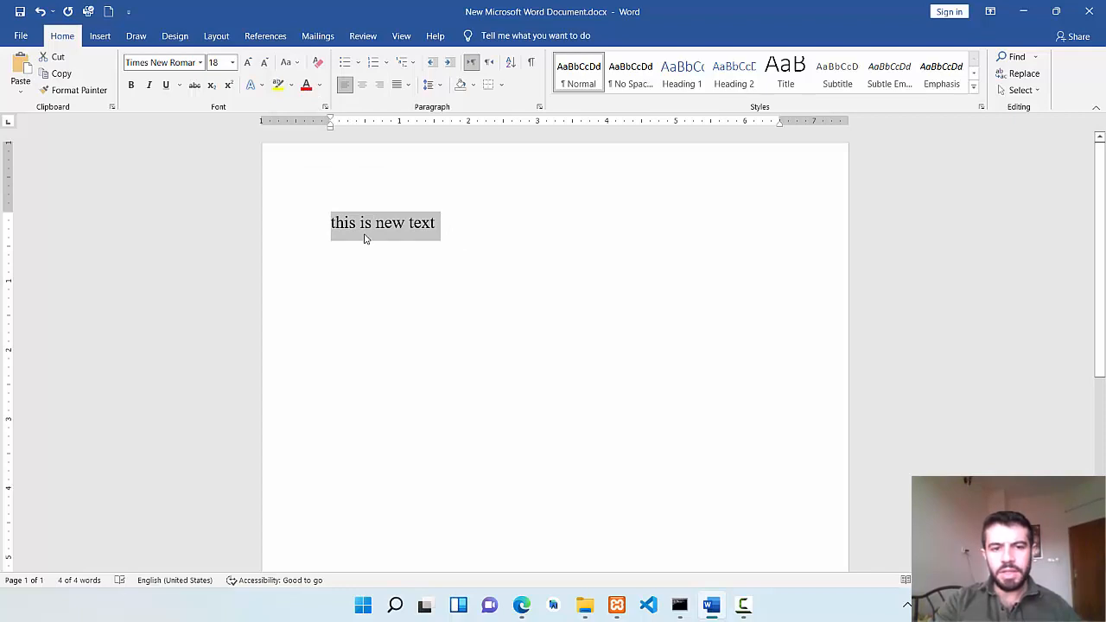
# Change the case of the selected line to UPPERCASE, followed by Capitalize Each Word.
pyautogui.click(291, 65)
pyautogui.click(319, 112)
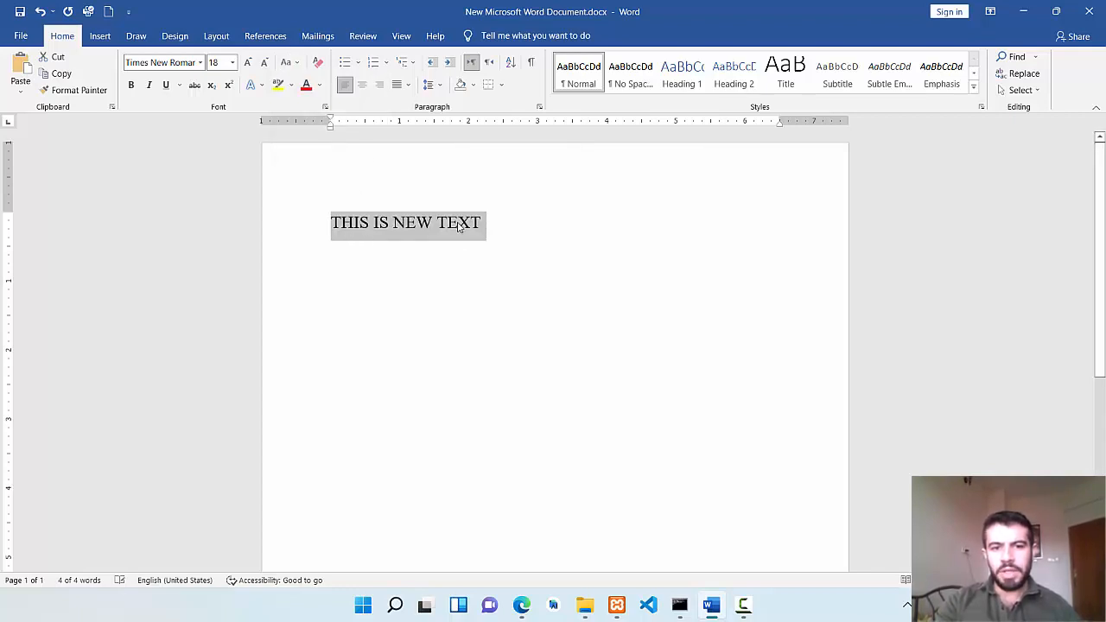
pyautogui.click(291, 65)
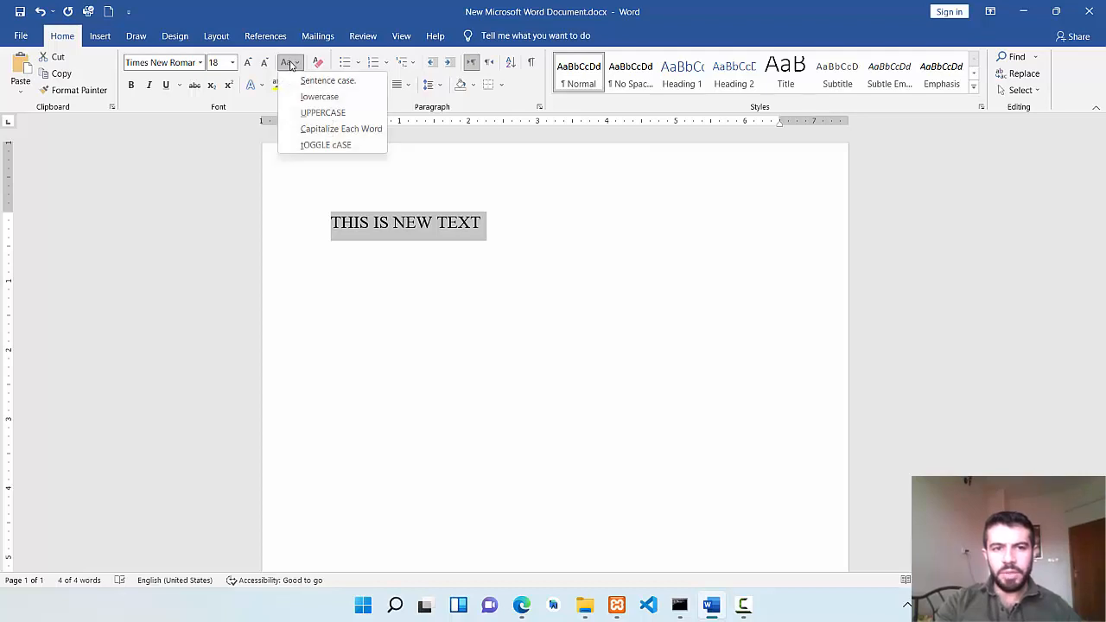
pyautogui.click(304, 135)
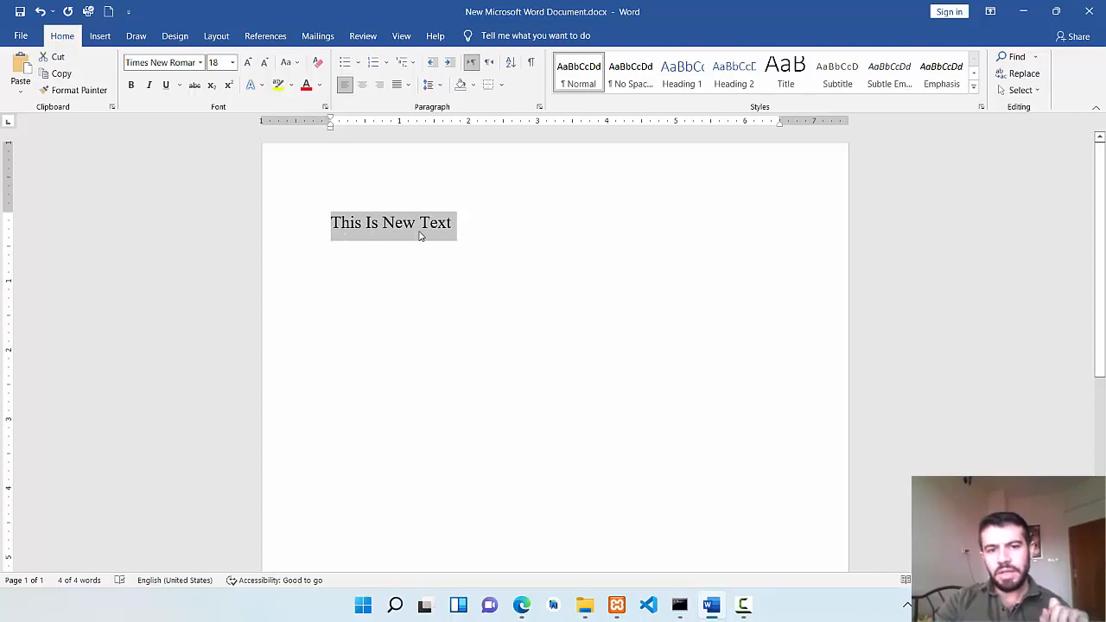
# Apply tOGGLE cASE to the selected line and deselect it.
pyautogui.click(292, 69)
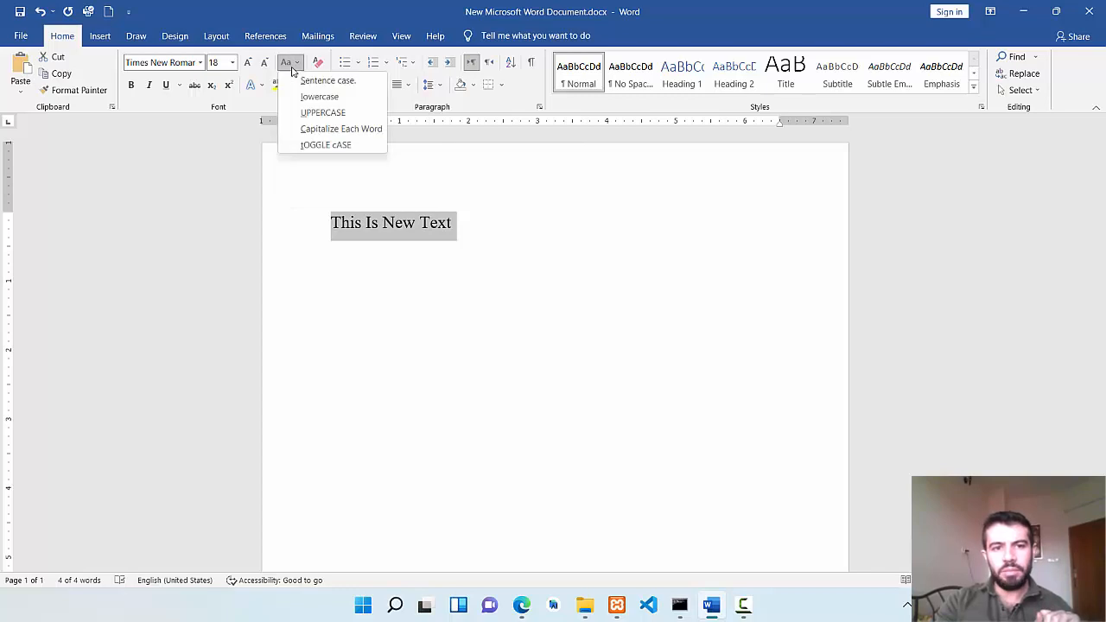
pyautogui.click(334, 145)
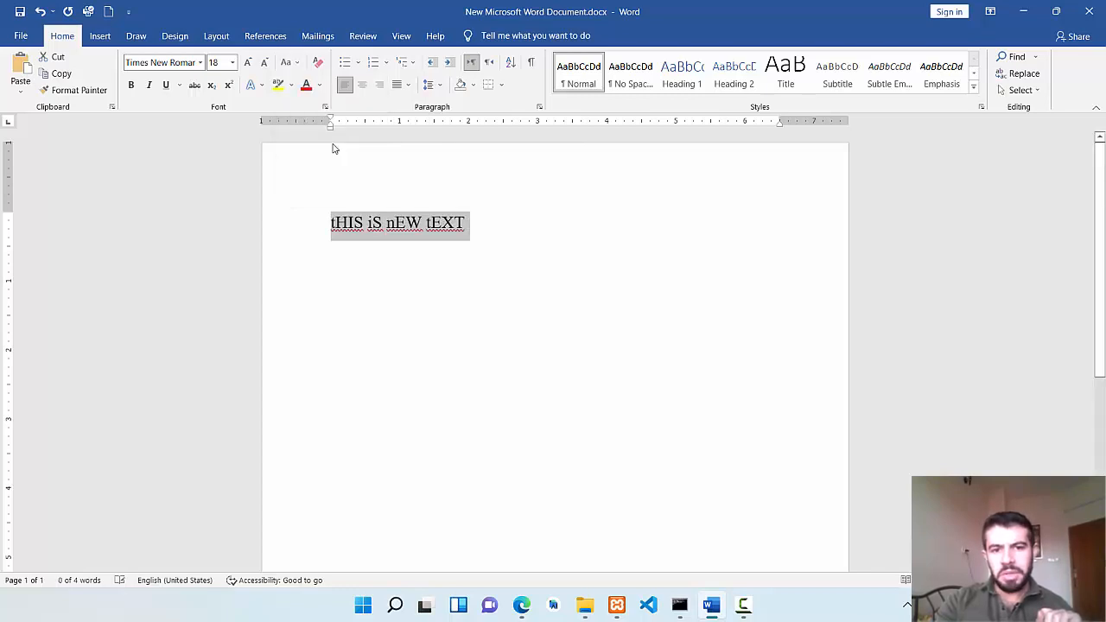
pyautogui.click(459, 279)
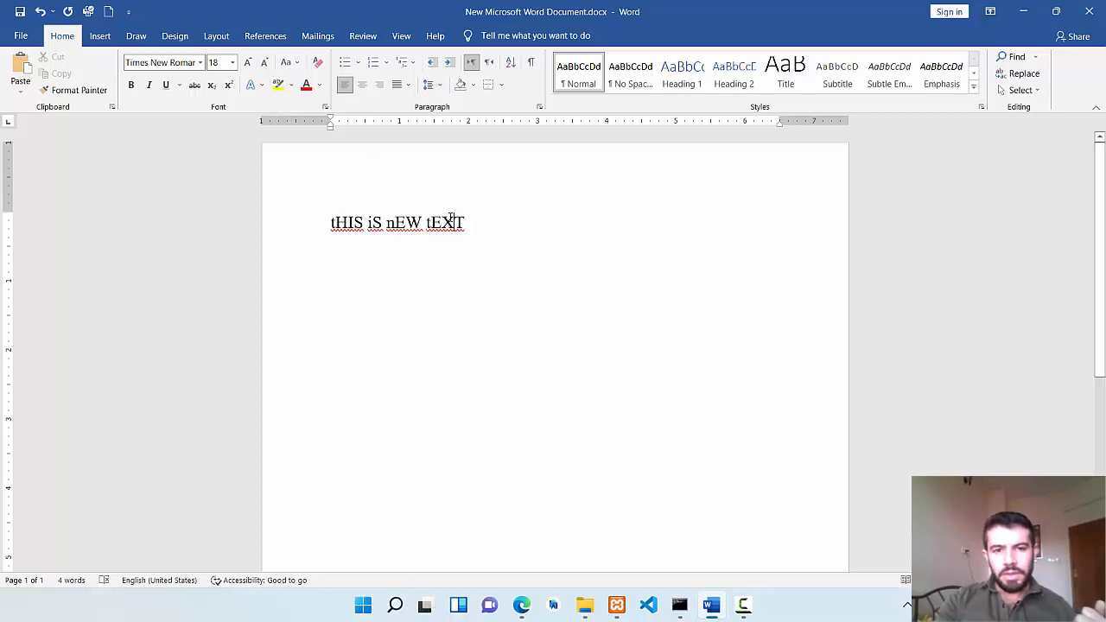
# Select all the text and cycle its case to uppercase.
pyautogui.hotkey('ctrl', 'a')
pyautogui.hotkey('shift', 'F3')
pyautogui.hotkey('shift', 'F3')
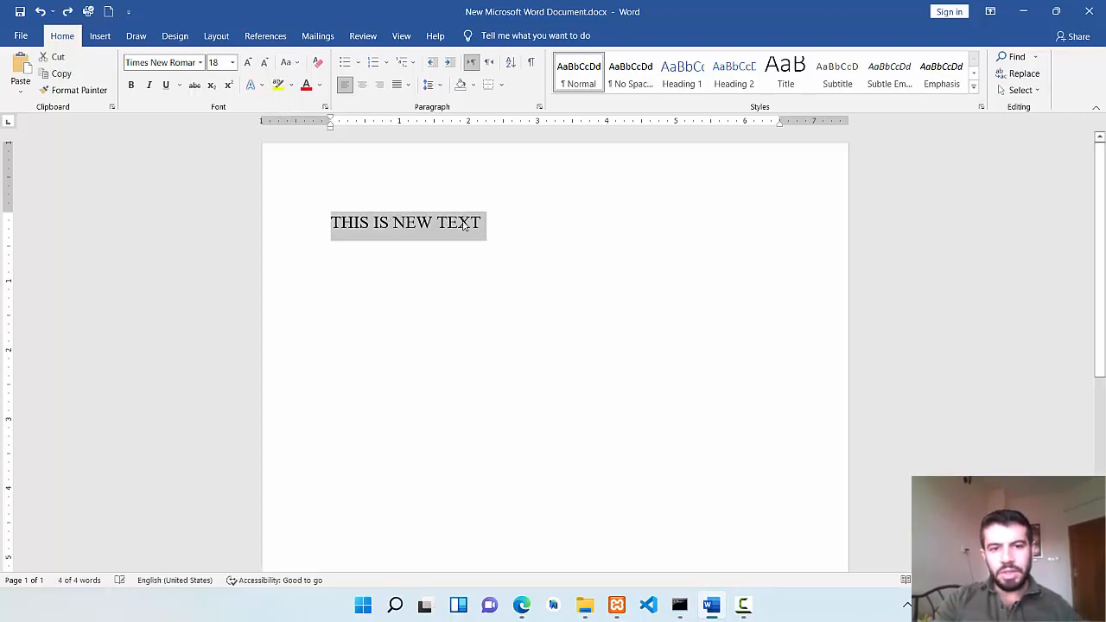
pyautogui.click(472, 224)
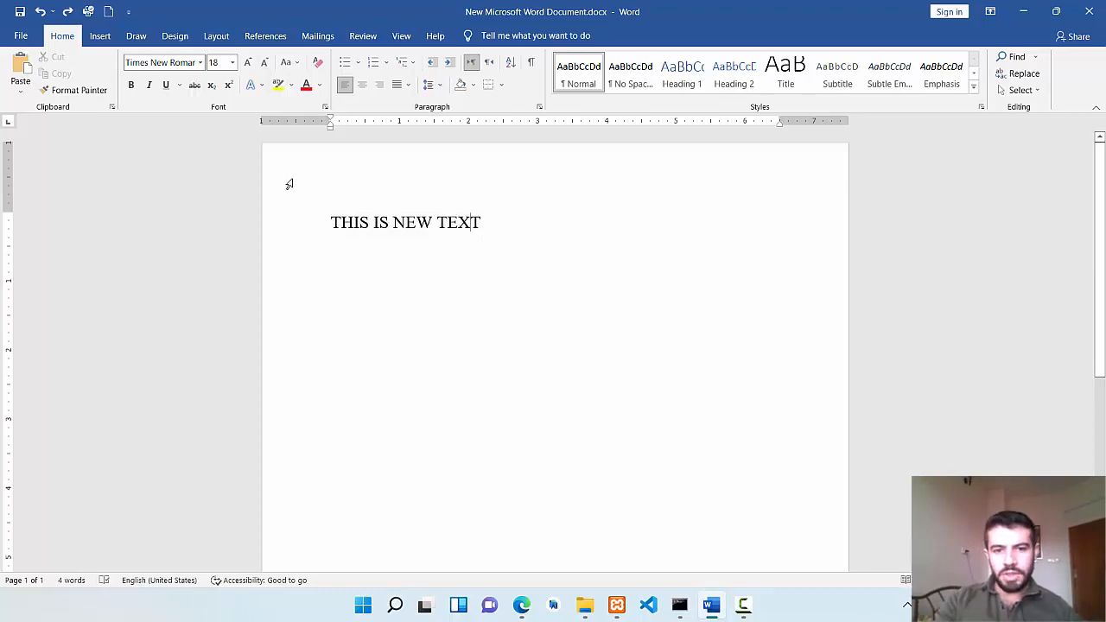
# Delete the word "TEXT" at the end of the line, undoing and redoing the deletion once.
pyautogui.doubleClick(450, 226)
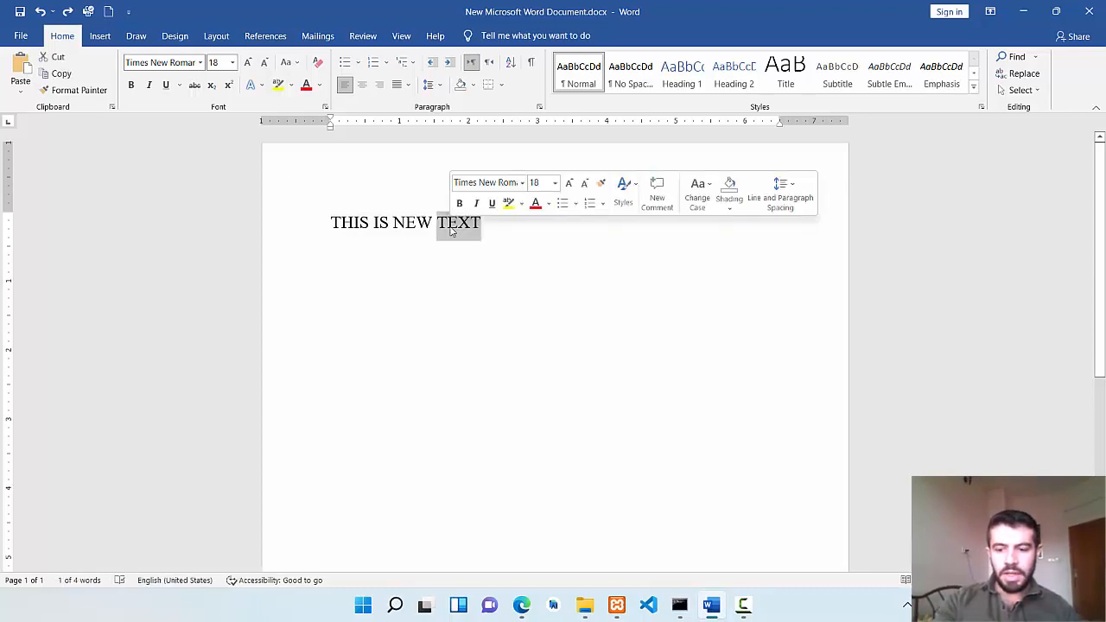
pyautogui.press('Delete')
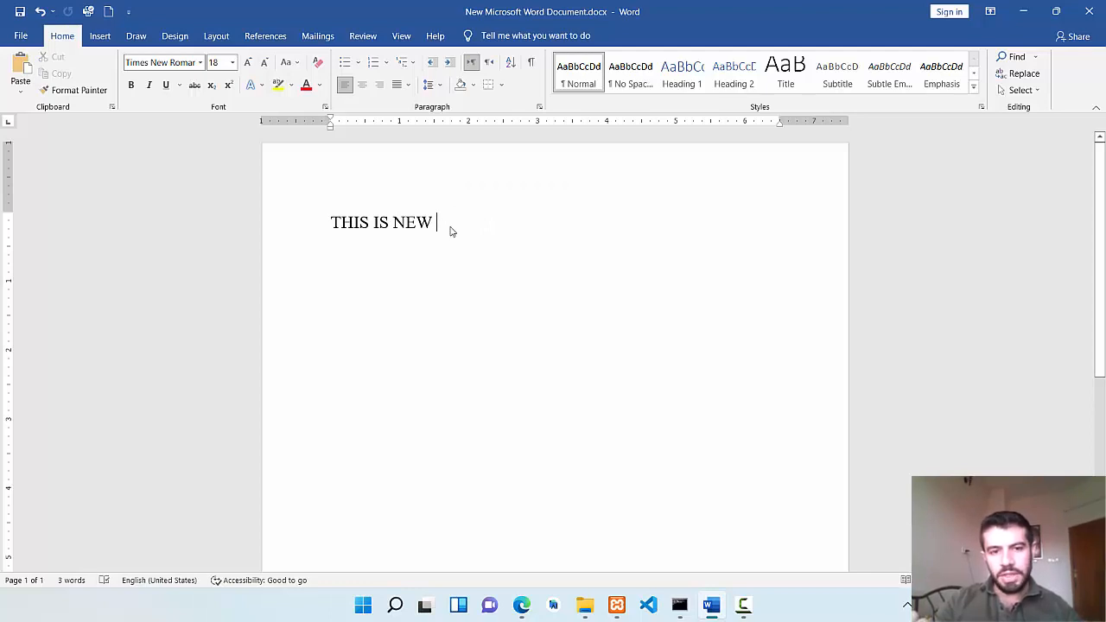
pyautogui.hotkey('ctrl', 'z')
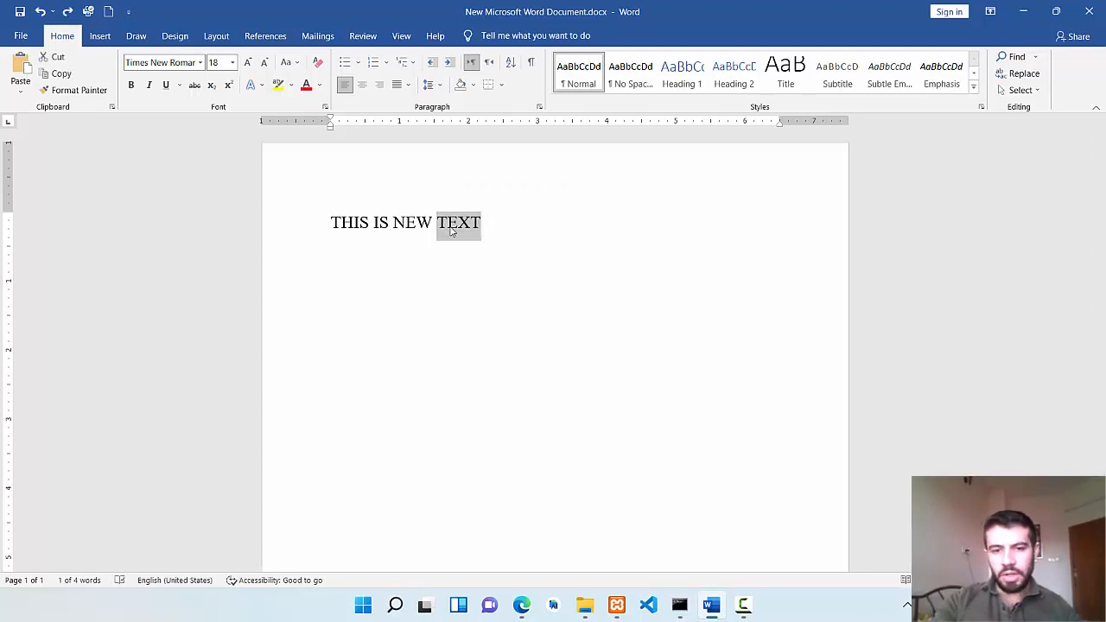
pyautogui.hotkey('ctrl', 'y')
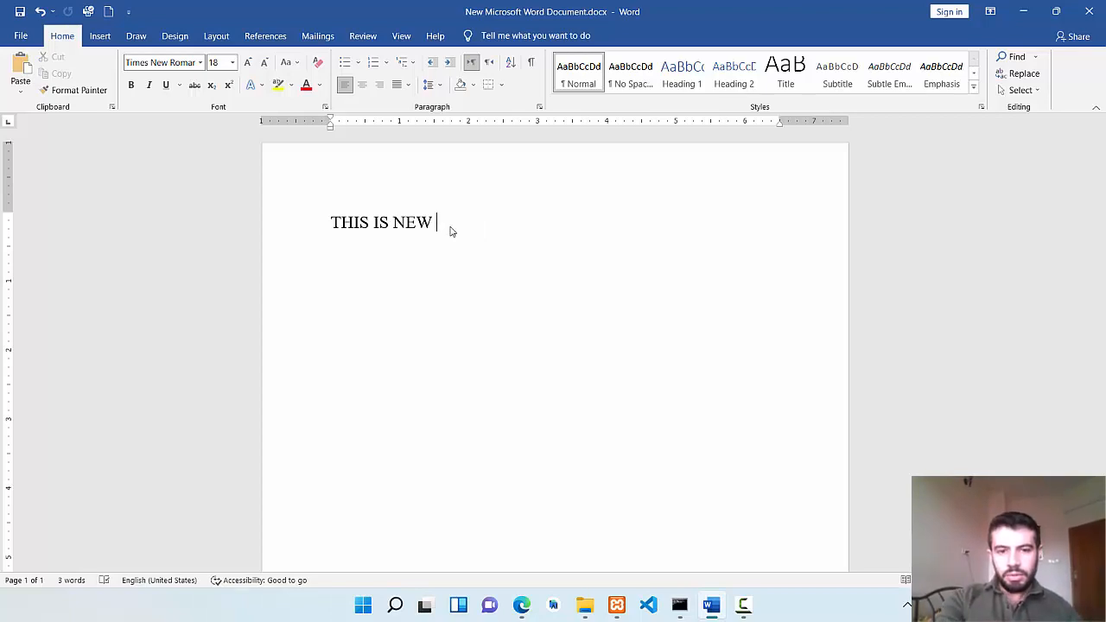
# Undo and redo the deletion of the line's last word several times, leaving it deleted.
pyautogui.hotkey('ctrl', 'z')
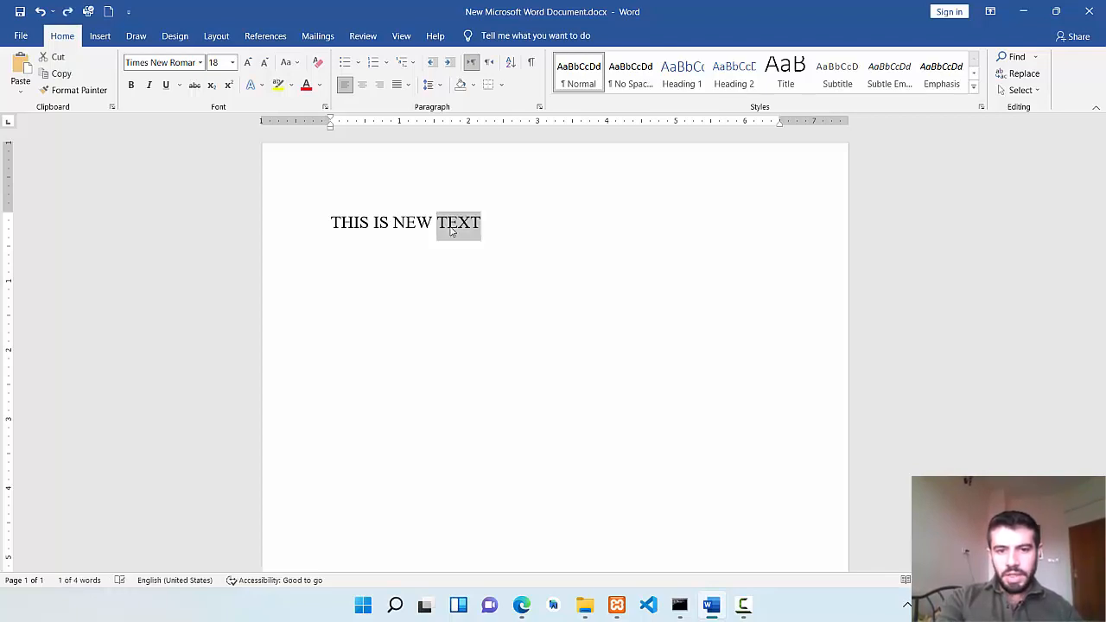
pyautogui.hotkey('ctrl', 'y')
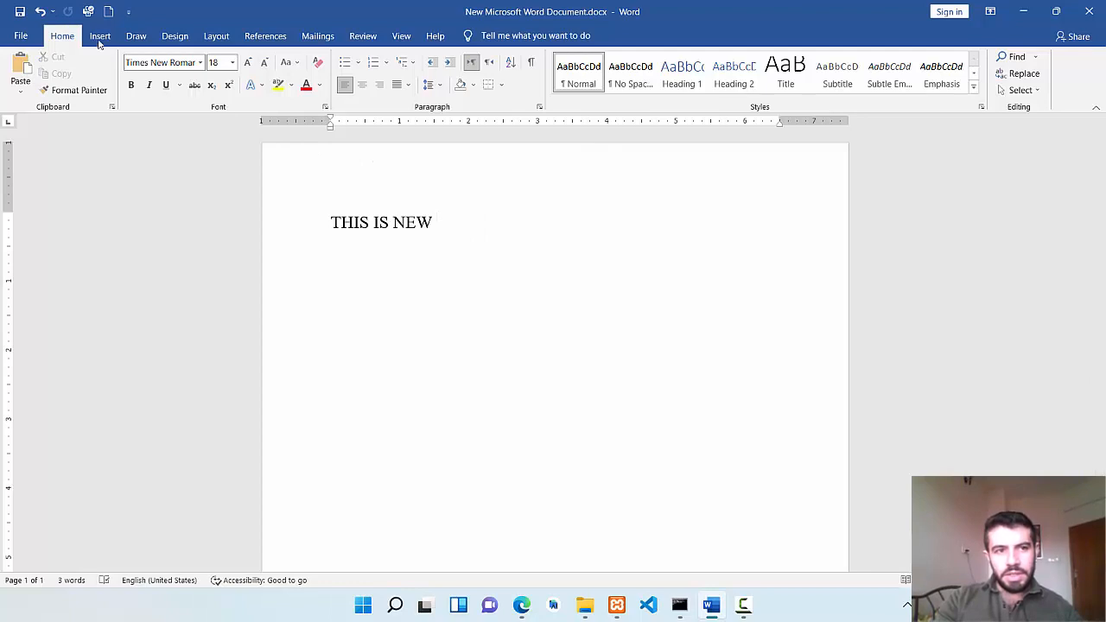
pyautogui.click(42, 12)
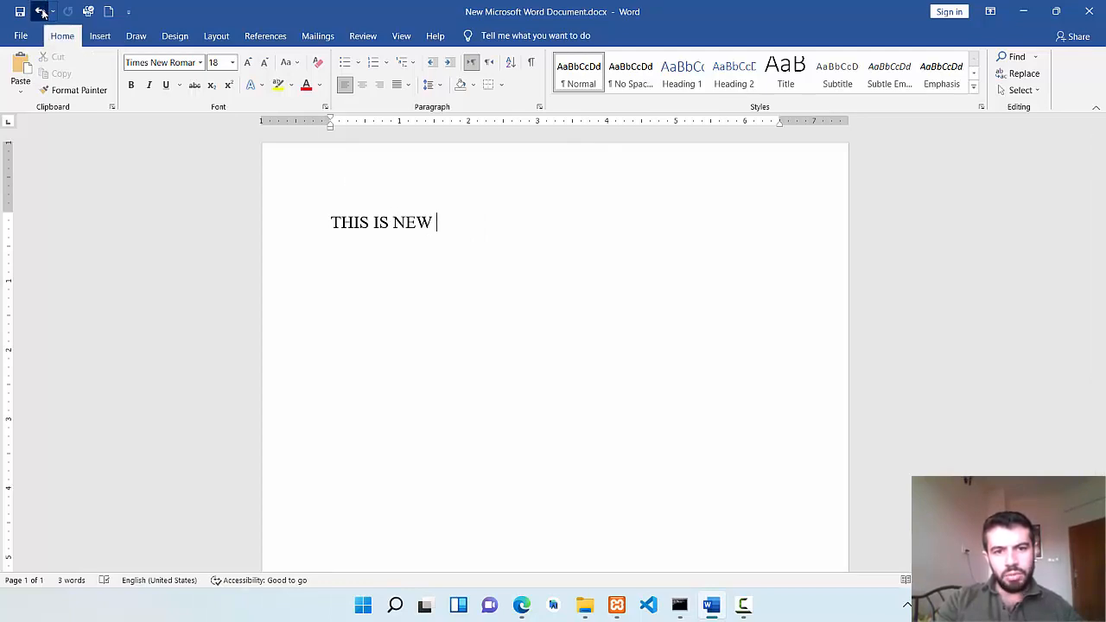
pyautogui.click(42, 12)
pyautogui.click(69, 11)
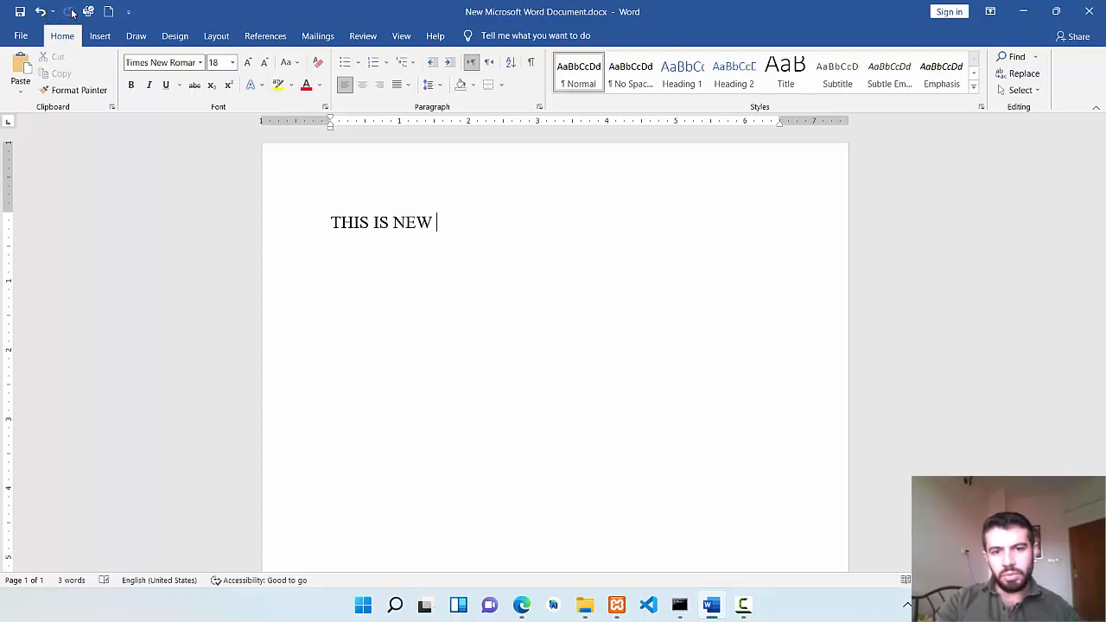
pyautogui.click(41, 11)
pyautogui.click(67, 12)
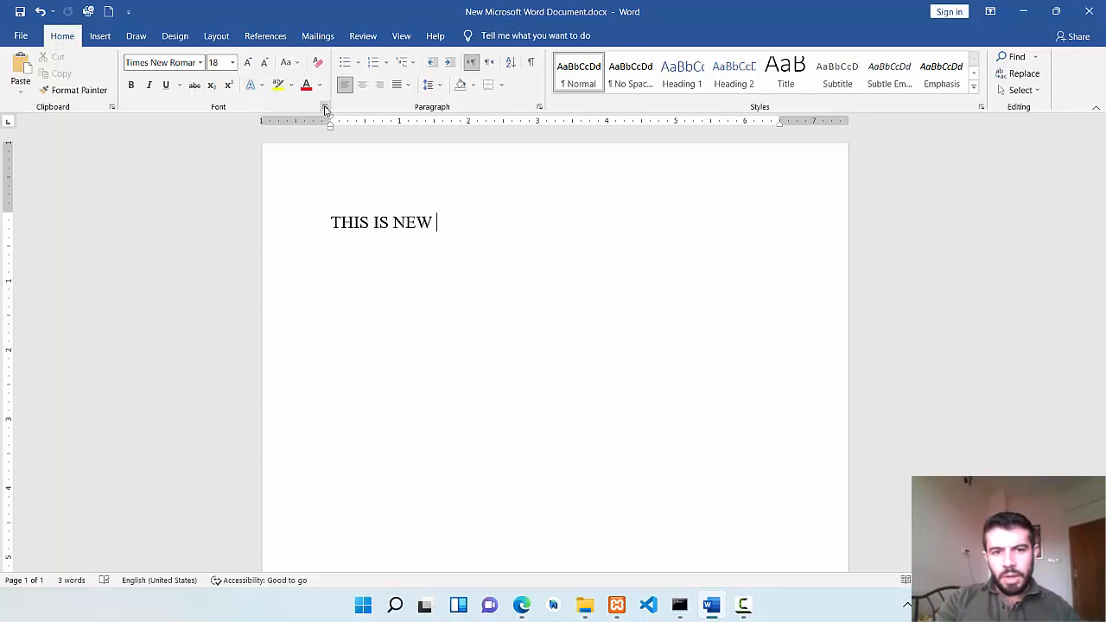
# Replace the remaining text with "Here I will working with the format".
pyautogui.moveTo(441, 222); pyautogui.dragTo(343, 215)
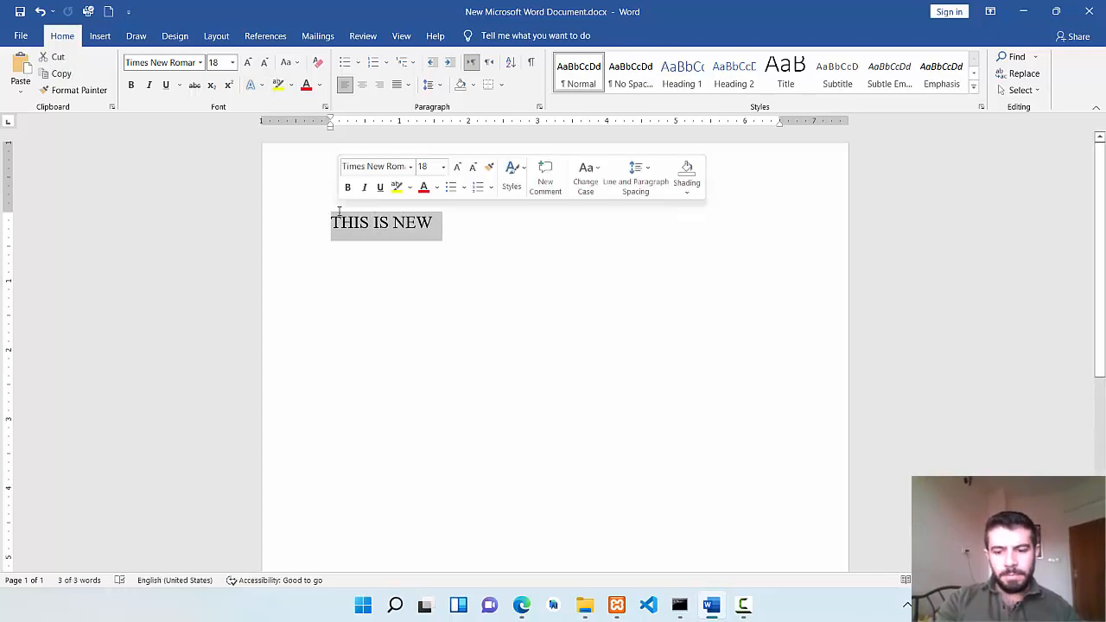
pyautogui.press('BackSpace')
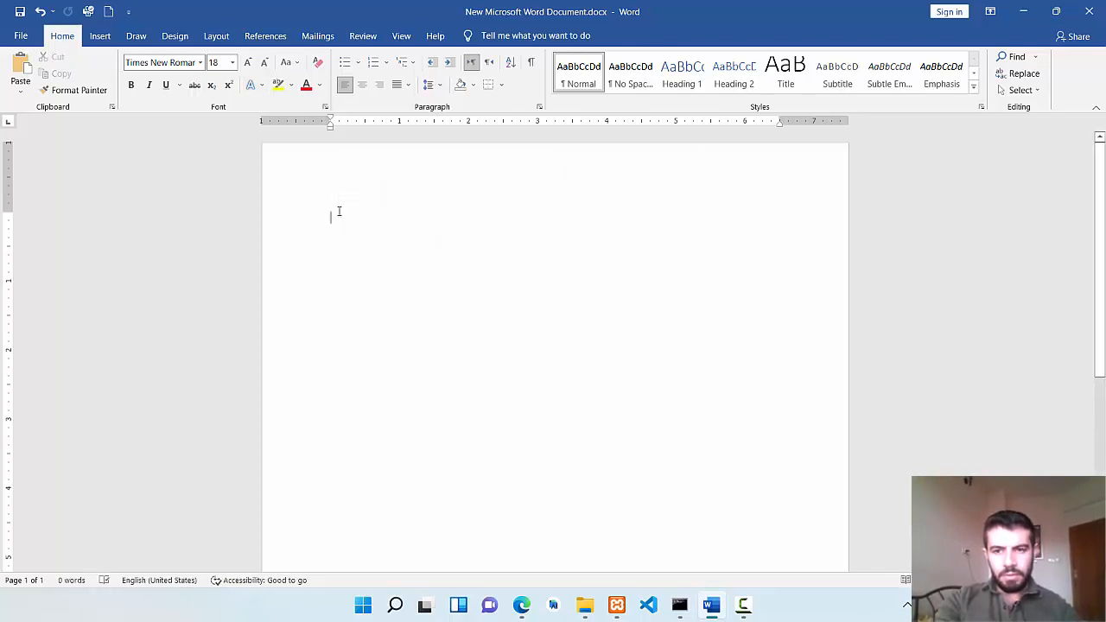
pyautogui.write('Here a')
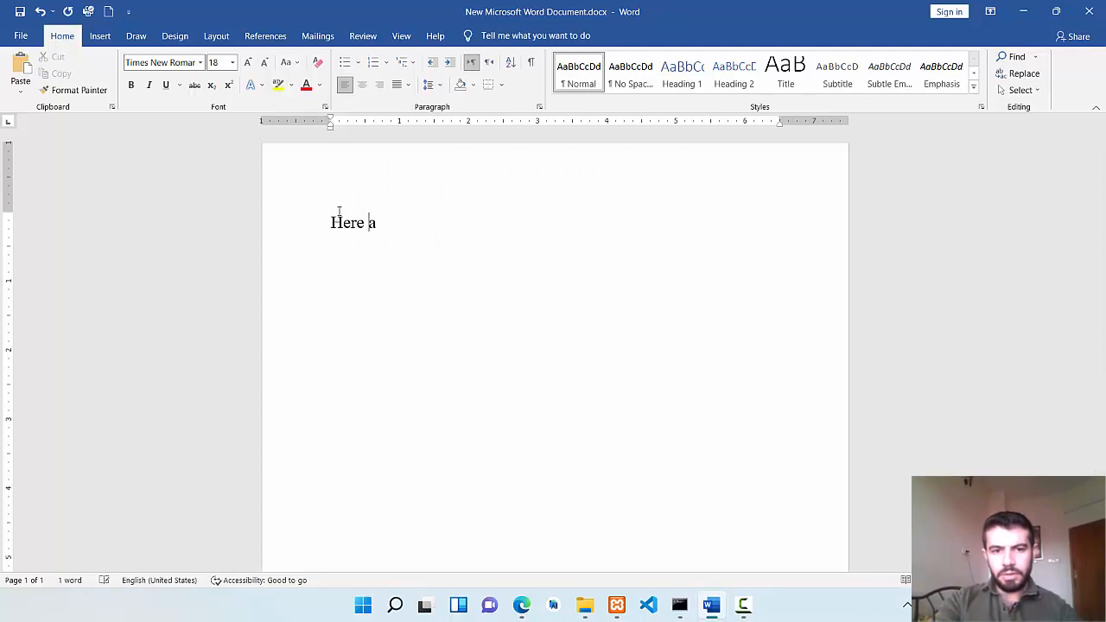
pyautogui.press('BackSpace')
pyautogui.write('I will working with the format')
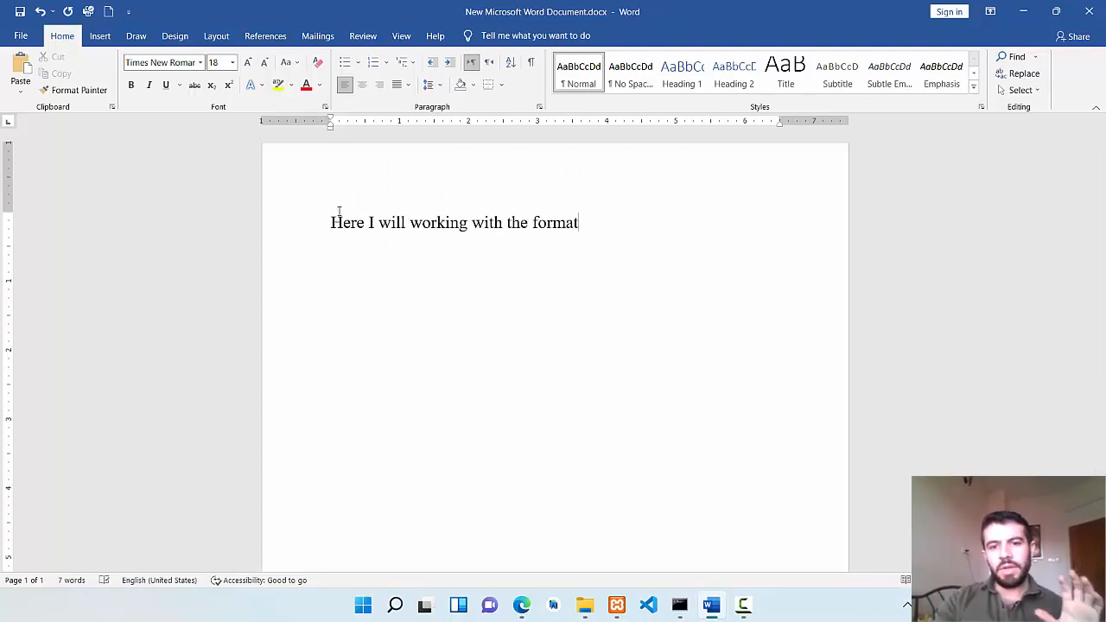
pyautogui.click(493, 300)
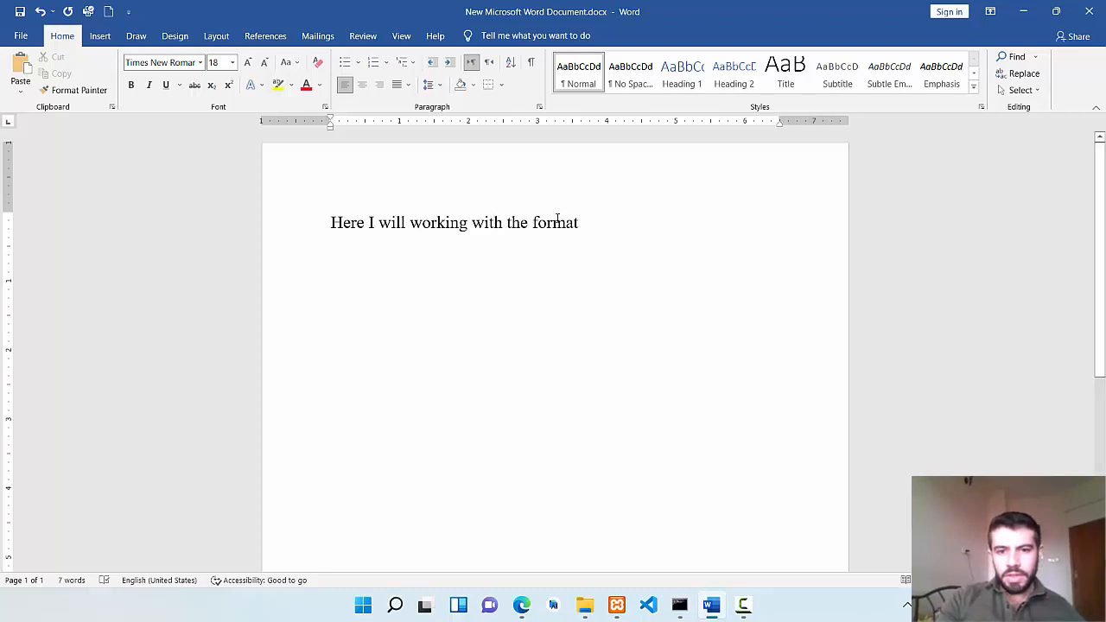
# Insert the word "be" before "working" in the sentence.
pyautogui.doubleClick(343, 222)
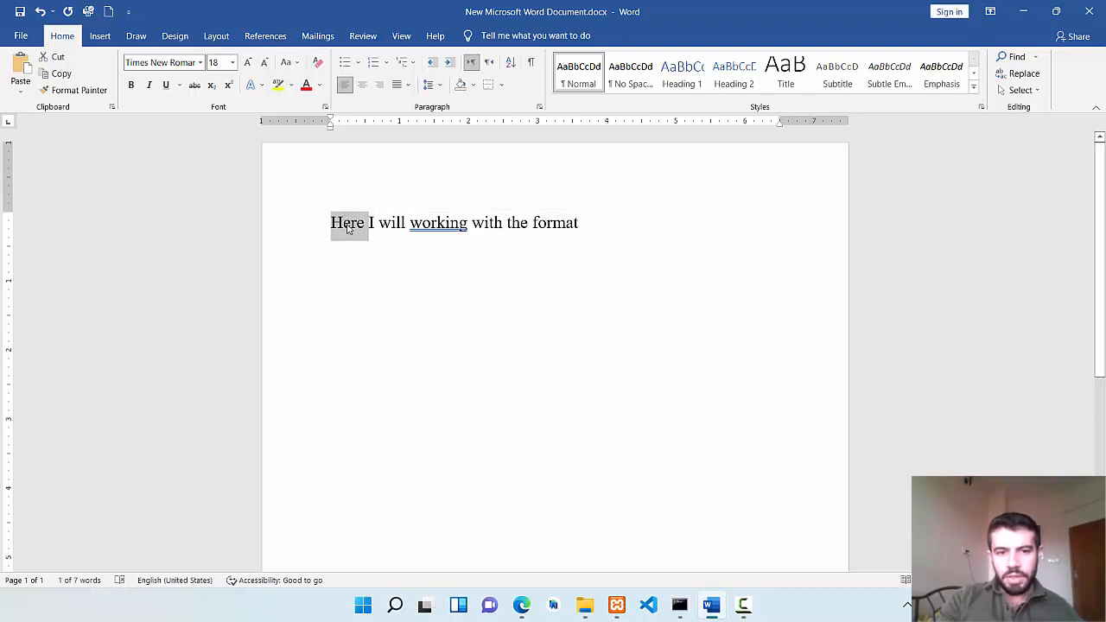
pyautogui.click(343, 222)
pyautogui.moveTo(326, 222); pyautogui.dragTo(577, 222)
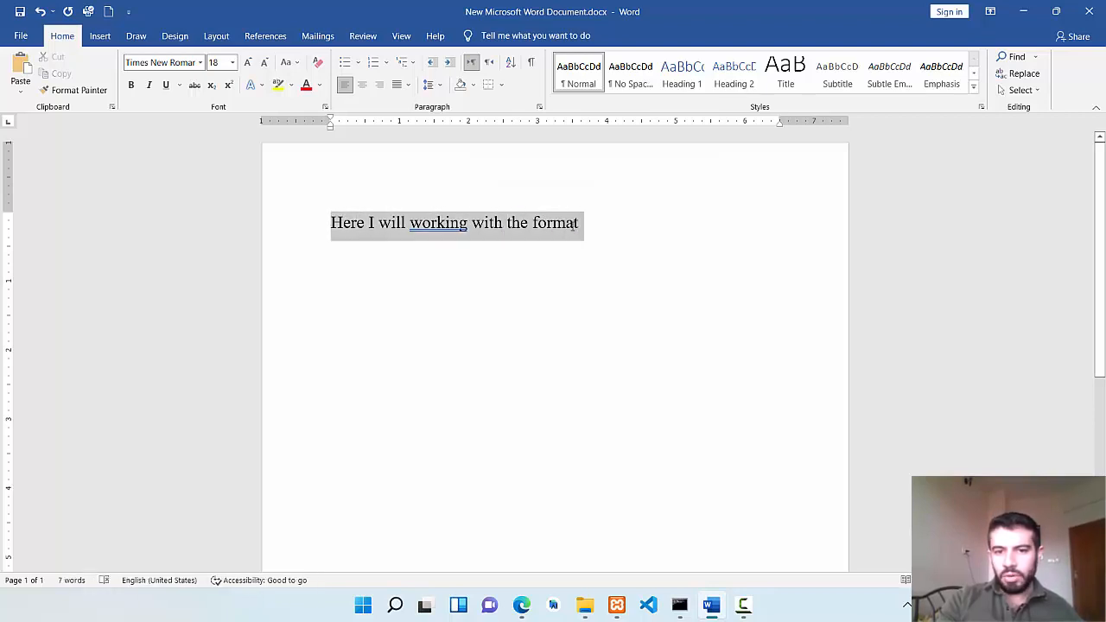
pyautogui.click(578, 222)
# Change the font color of the word "Here" to standard red.
pyautogui.doubleClick(347, 222)
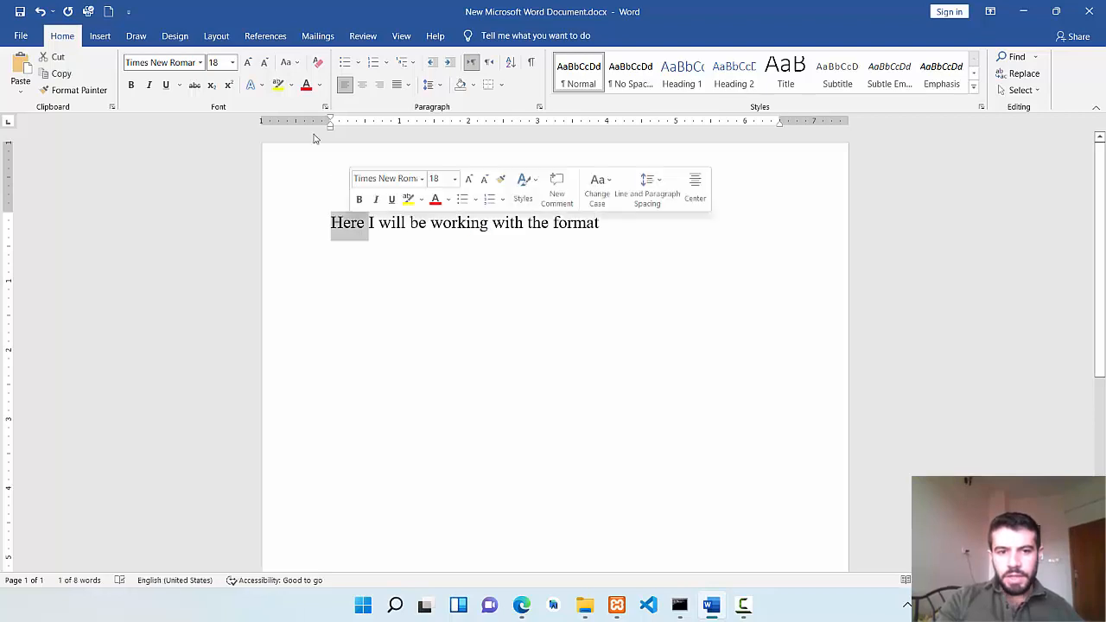
pyautogui.click(318, 86)
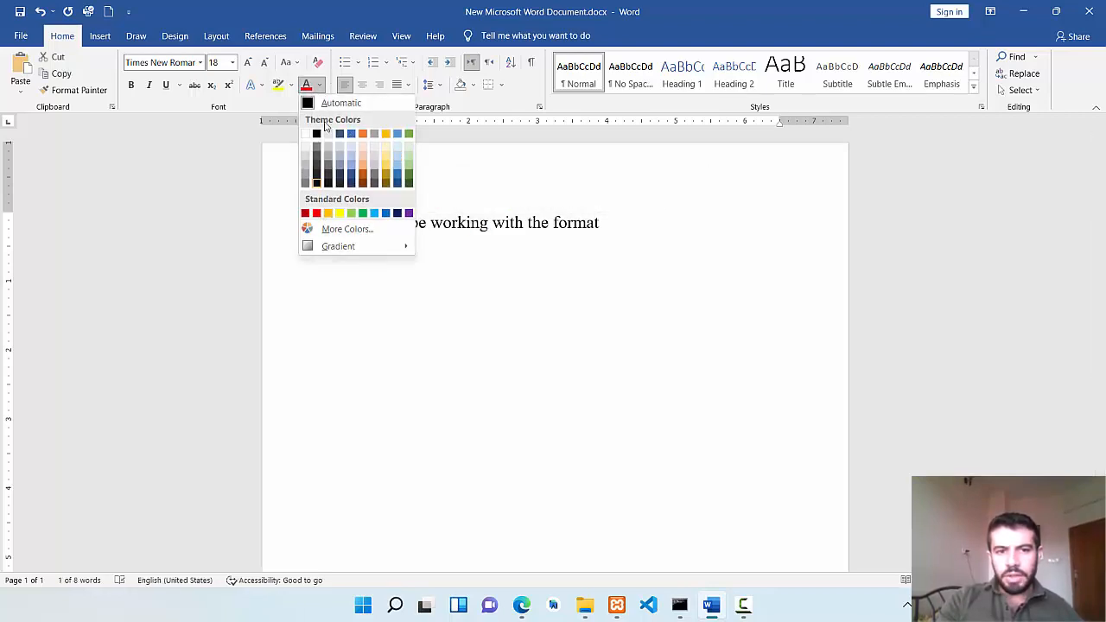
pyautogui.click(317, 214)
pyautogui.click(409, 282)
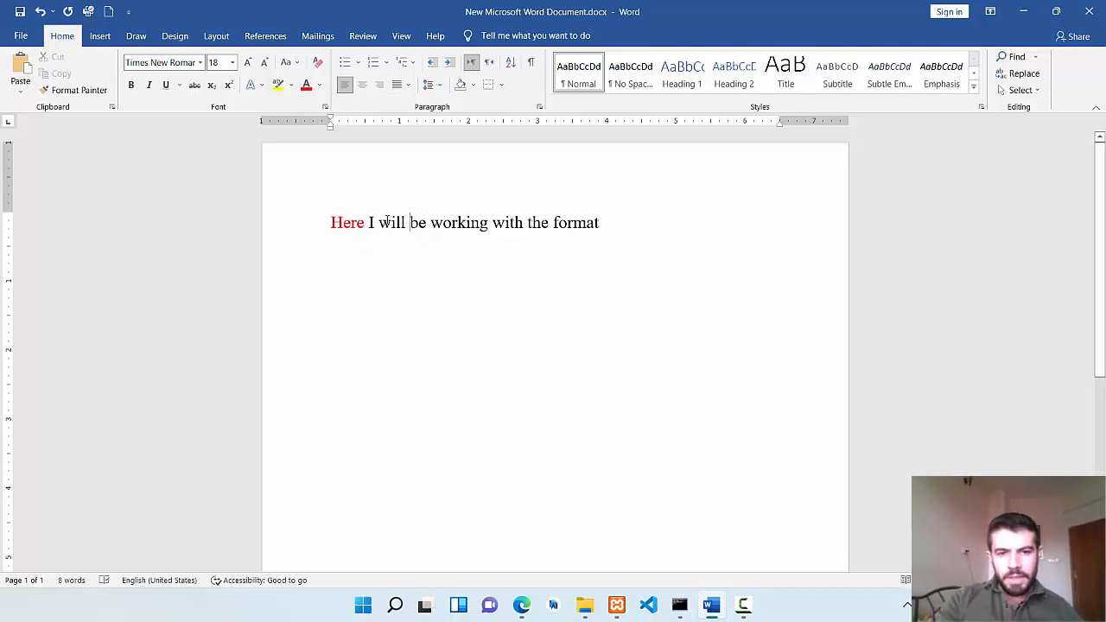
# Change the font color of the word "will" to the blue theme color.
pyautogui.moveTo(378, 222); pyautogui.dragTo(406, 225)
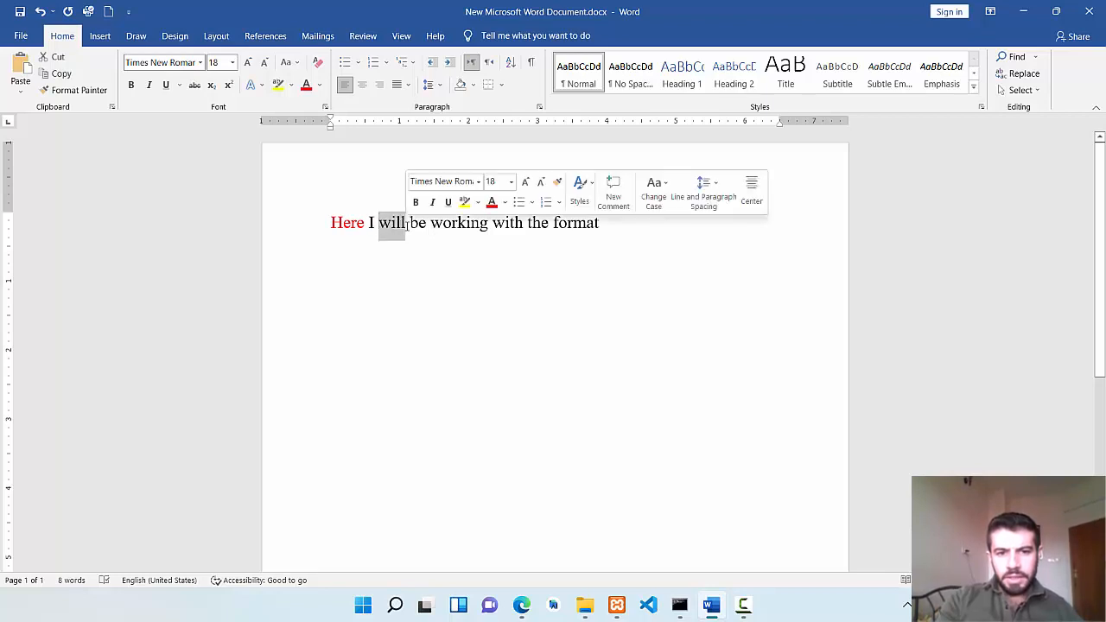
pyautogui.click(505, 202)
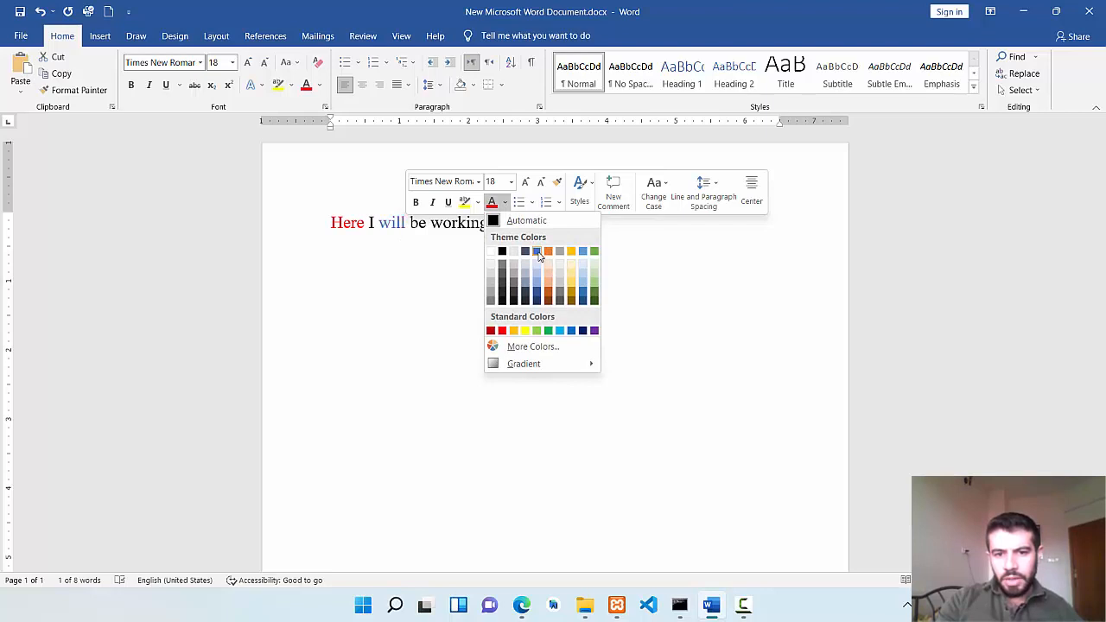
pyautogui.click(536, 251)
pyautogui.click(516, 319)
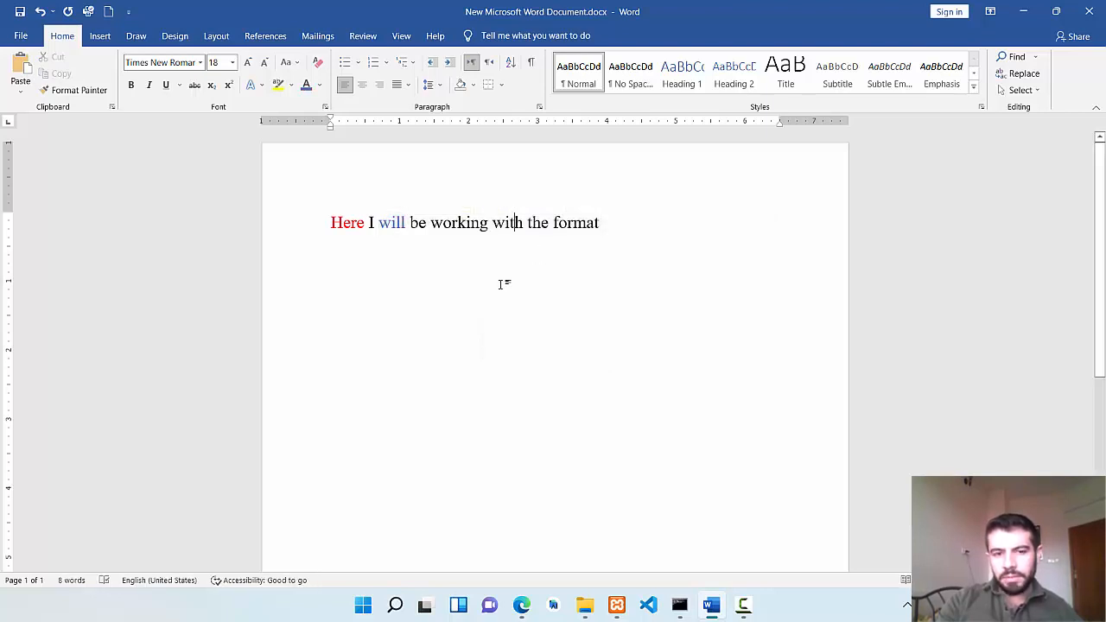
# Make the word "working" bold, italic and underlined.
pyautogui.doubleClick(457, 222)
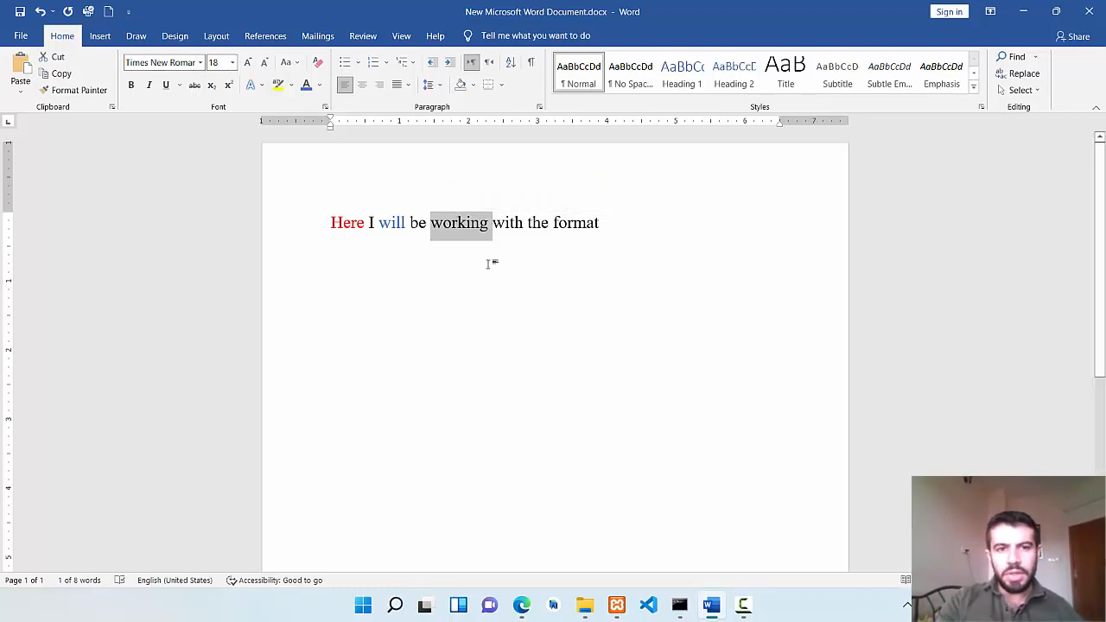
pyautogui.click(489, 222)
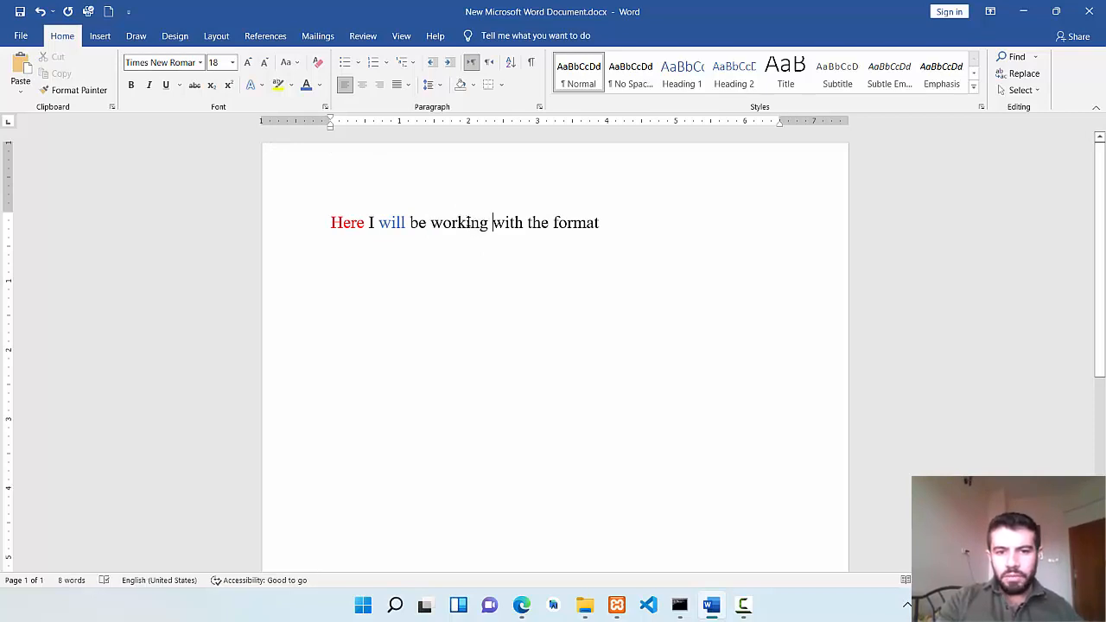
pyautogui.doubleClick(467, 223)
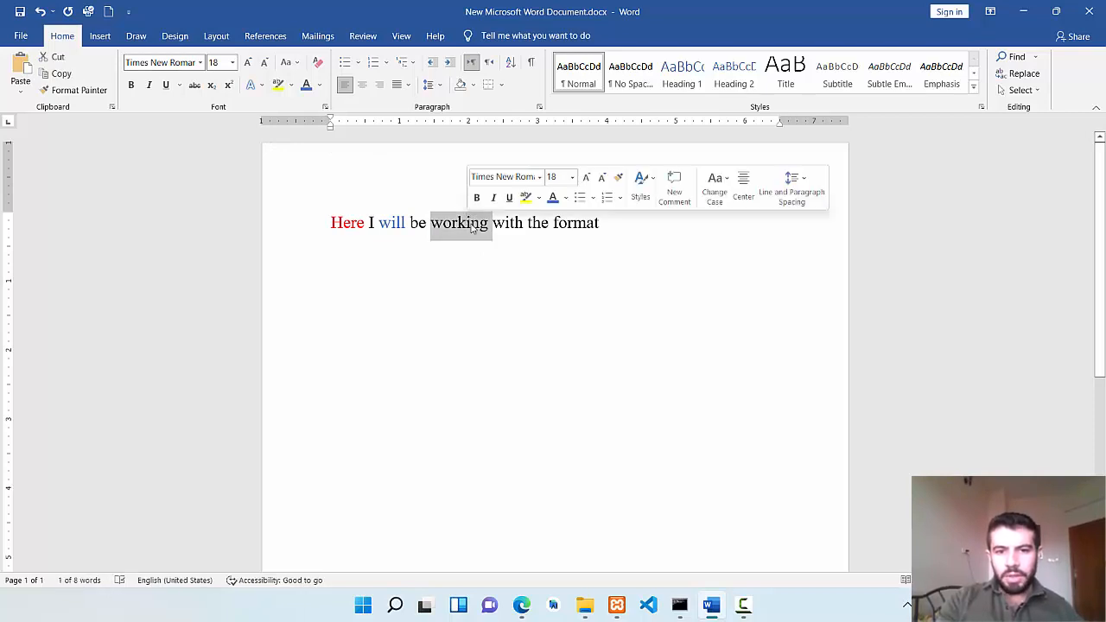
pyautogui.click(616, 248)
pyautogui.doubleClick(480, 227)
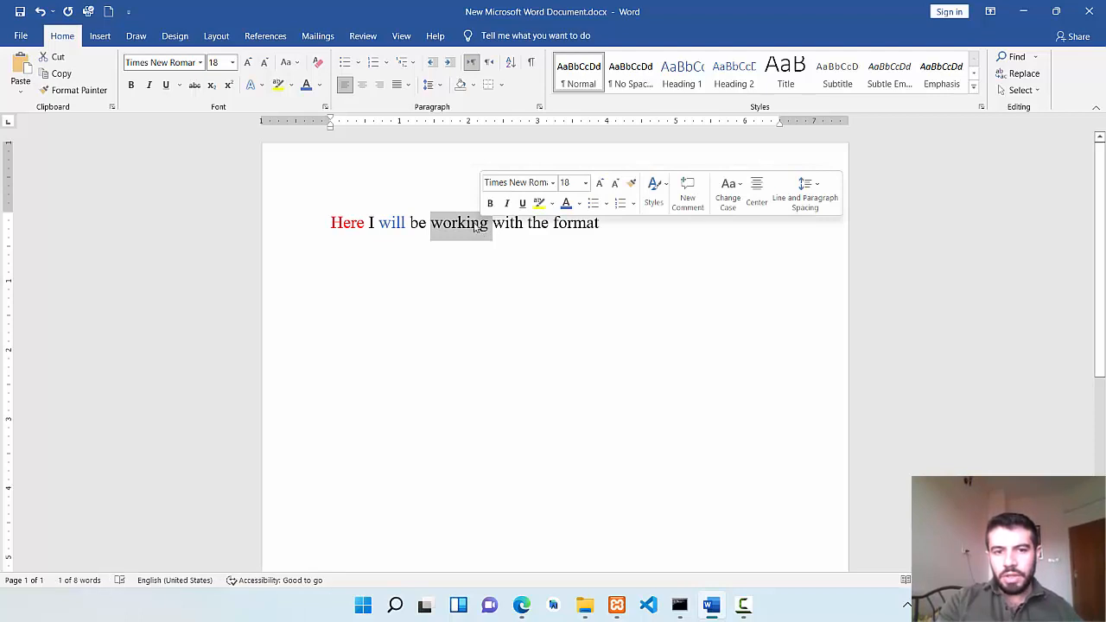
pyautogui.click(131, 84)
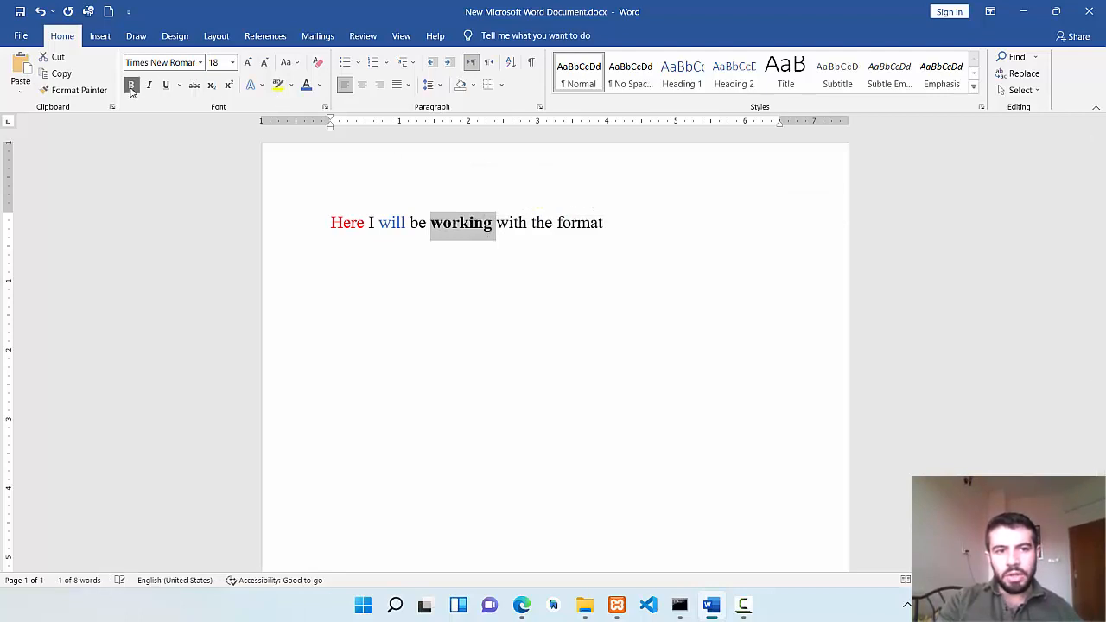
pyautogui.click(149, 85)
pyautogui.click(166, 85)
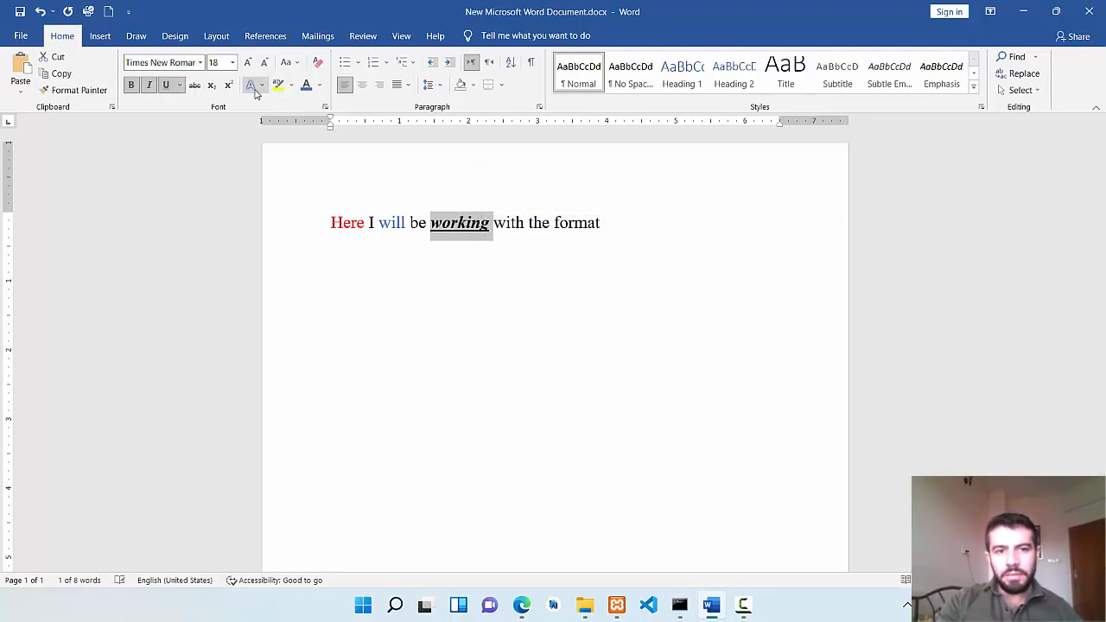
# Color the word "working" standard purple and enlarge its font size to 24.
pyautogui.click(318, 86)
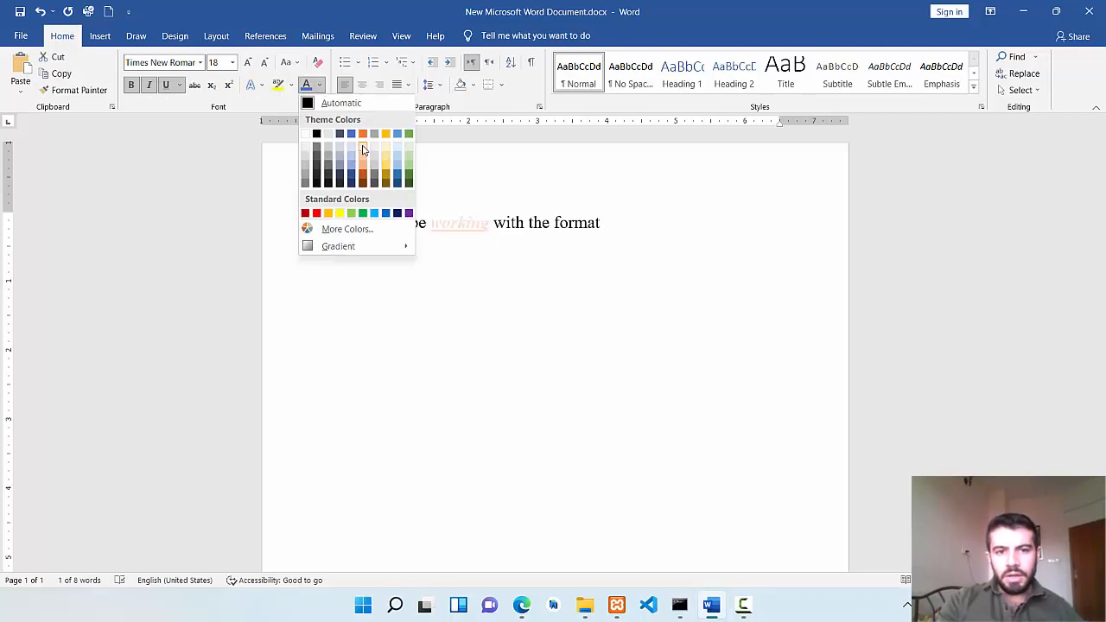
pyautogui.click(410, 214)
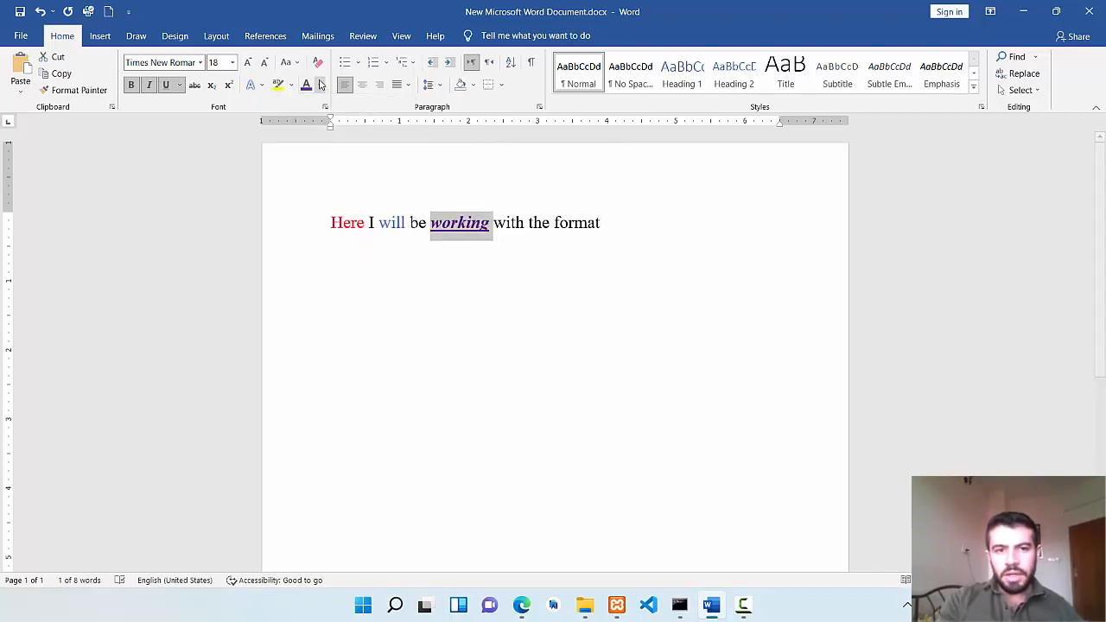
pyautogui.click(251, 63)
pyautogui.click(250, 63)
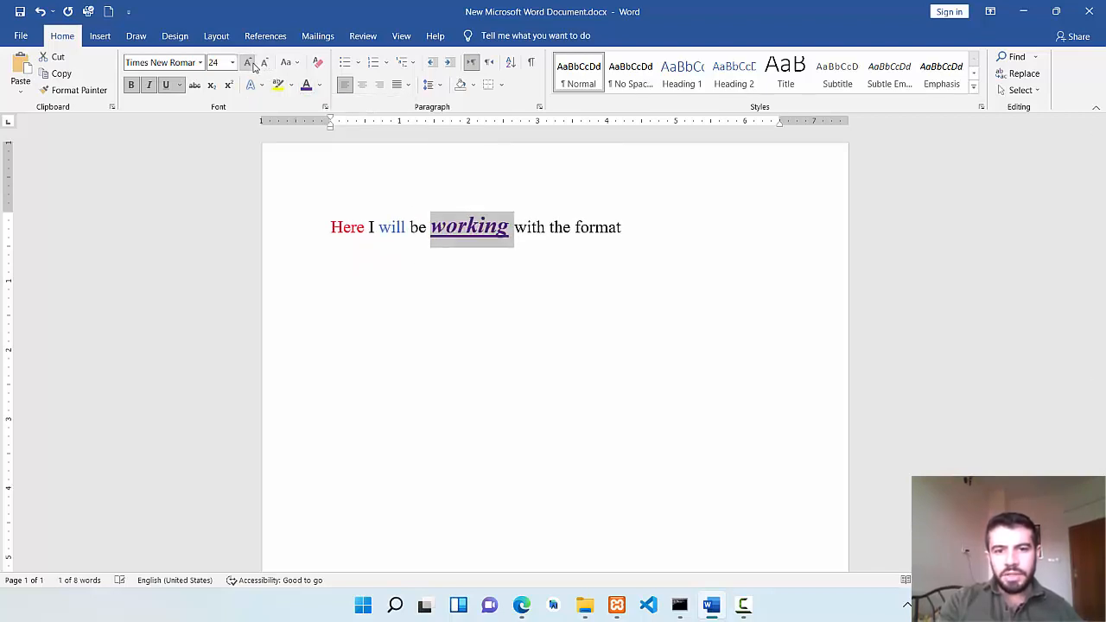
pyautogui.click(555, 300)
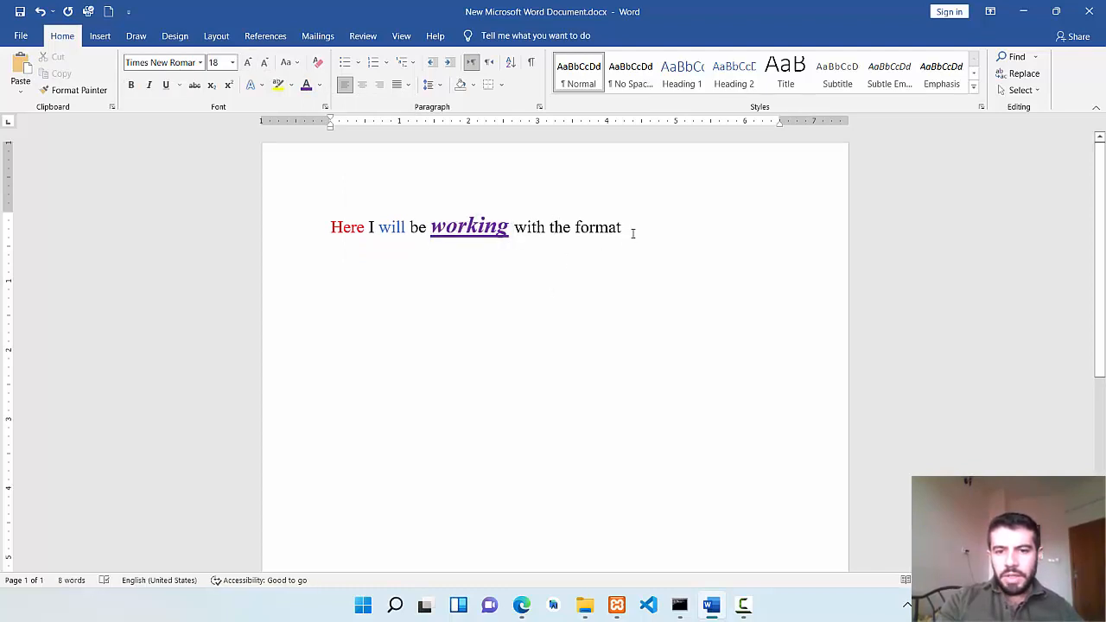
# Add the text "Same format" as a new paragraph below the sentence.
pyautogui.press('Return')
pyautogui.write('fd')
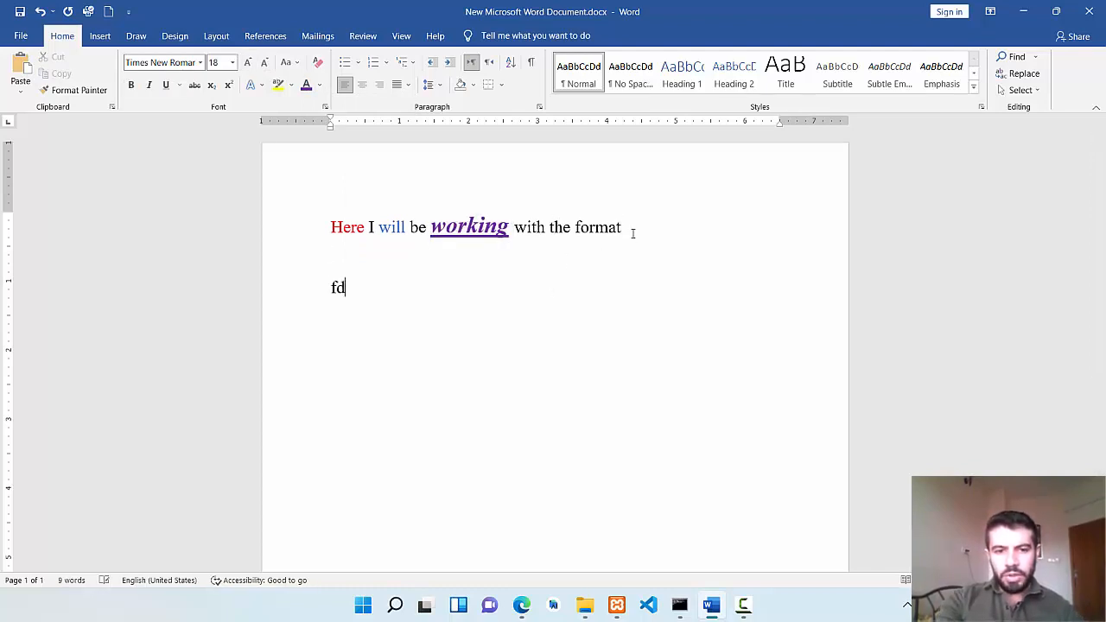
pyautogui.press('BackSpace')
pyautogui.press('BackSpace')
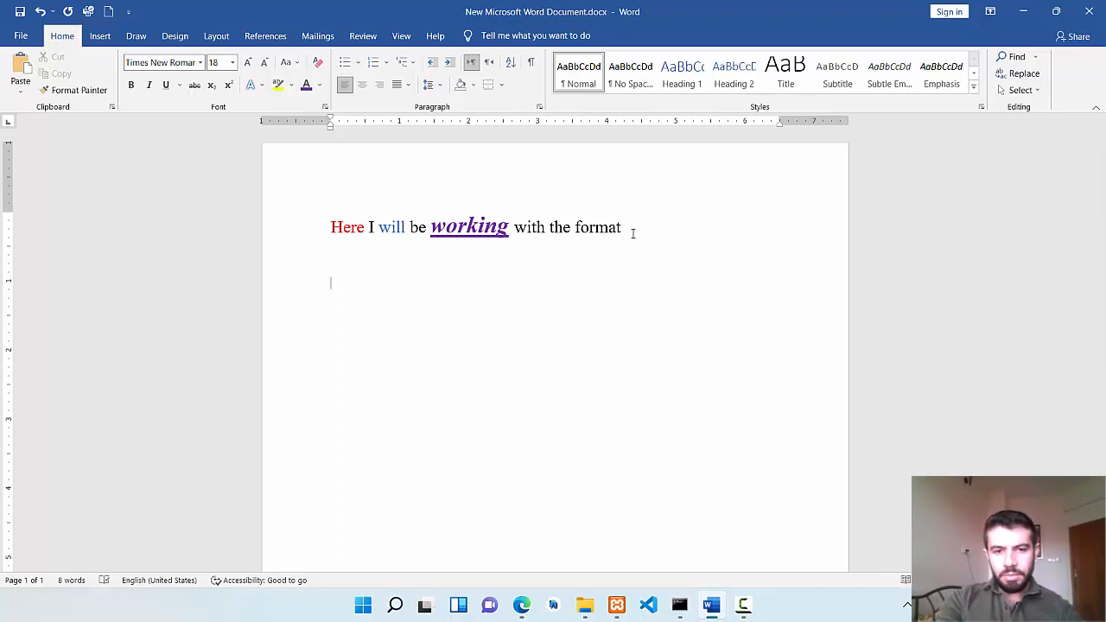
pyautogui.write('Same format')
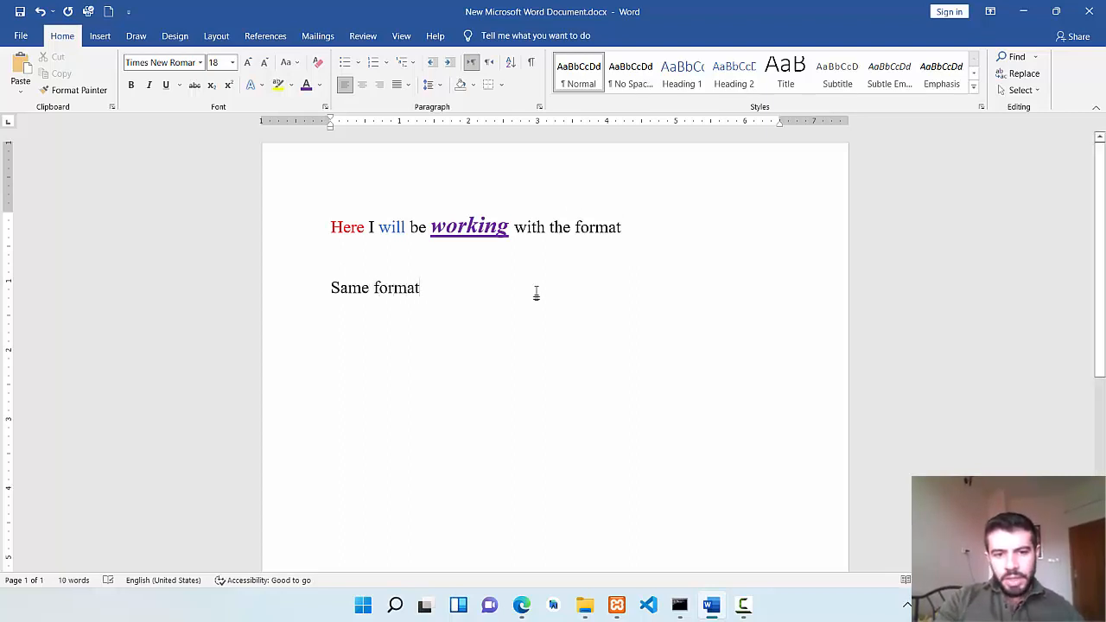
pyautogui.moveTo(426, 287); pyautogui.dragTo(345, 285)
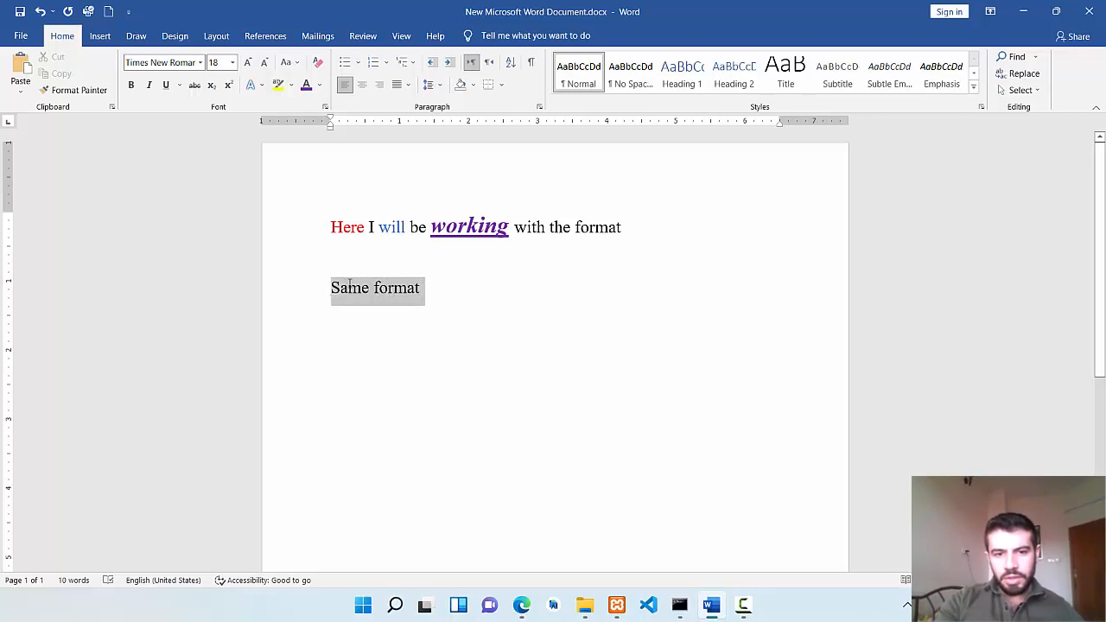
pyautogui.click(388, 298)
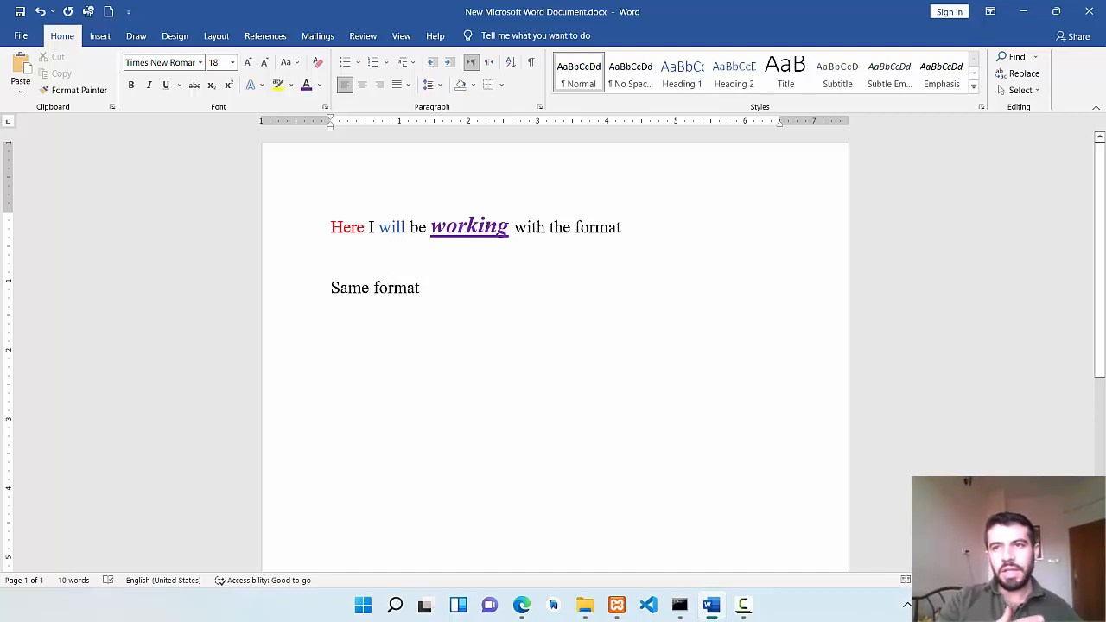
pyautogui.click(488, 285)
# Try copying the formatting of "working" to only the word "format" in the second paragraph, and undo it.
pyautogui.doubleClick(469, 227)
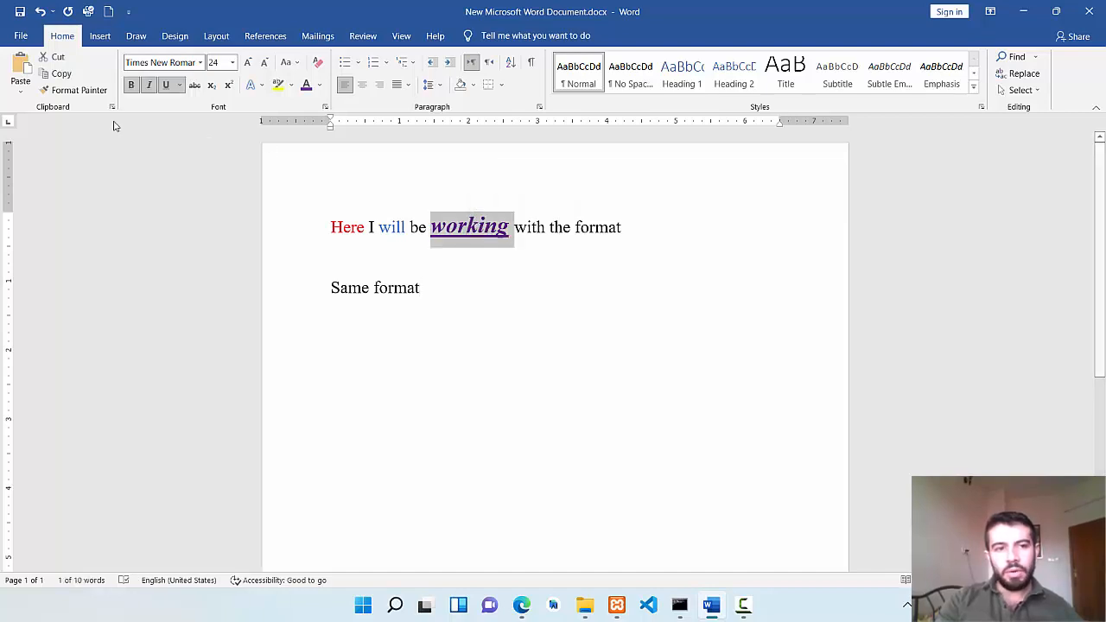
pyautogui.click(74, 91)
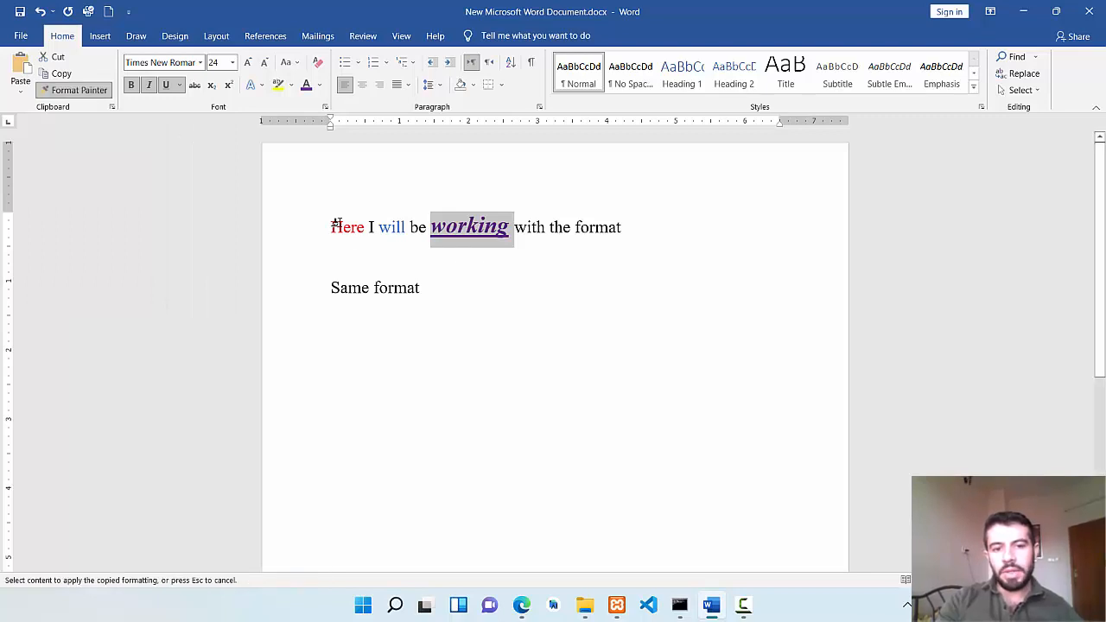
pyautogui.click(390, 288)
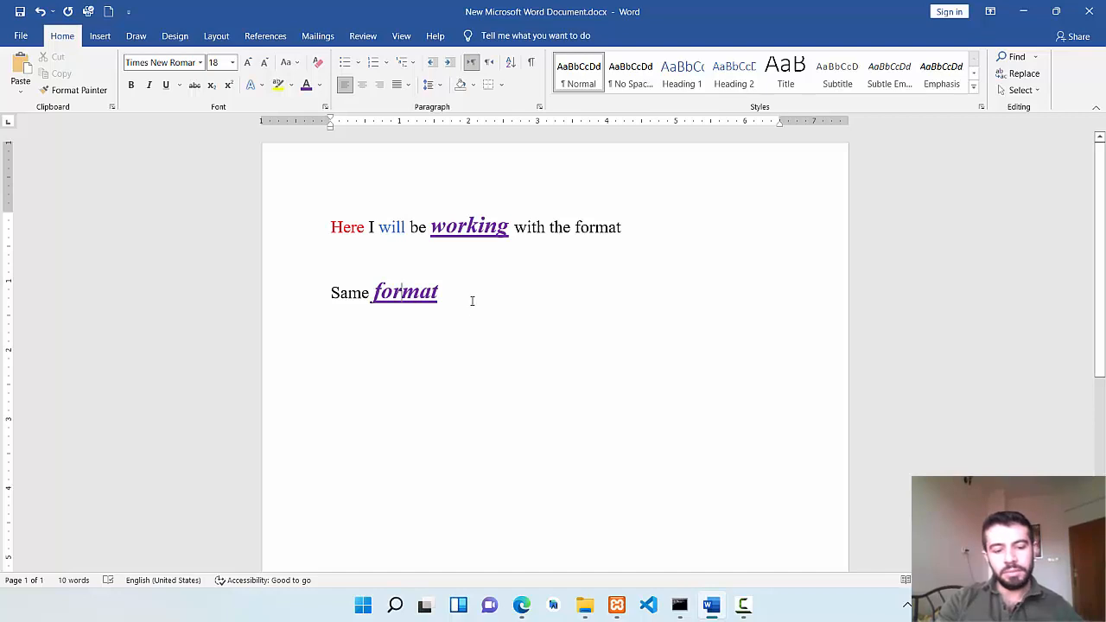
pyautogui.hotkey('ctrl', 'z')
# Copy the formatting of "working" to the whole text "Same format" with Format Painter.
pyautogui.doubleClick(476, 221)
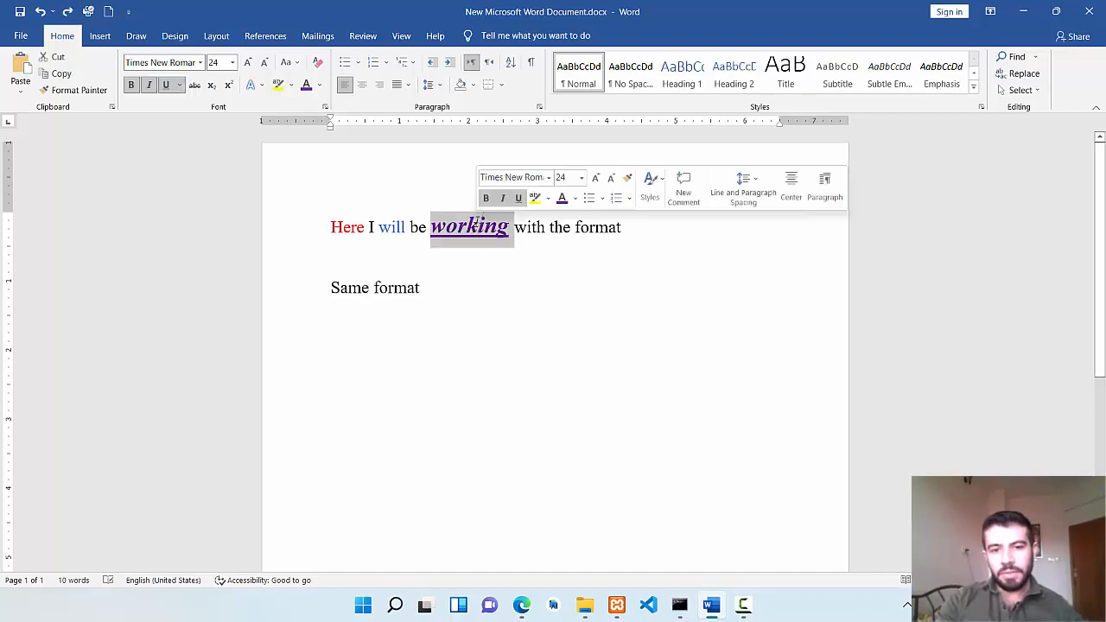
pyautogui.click(87, 92)
pyautogui.click(86, 91)
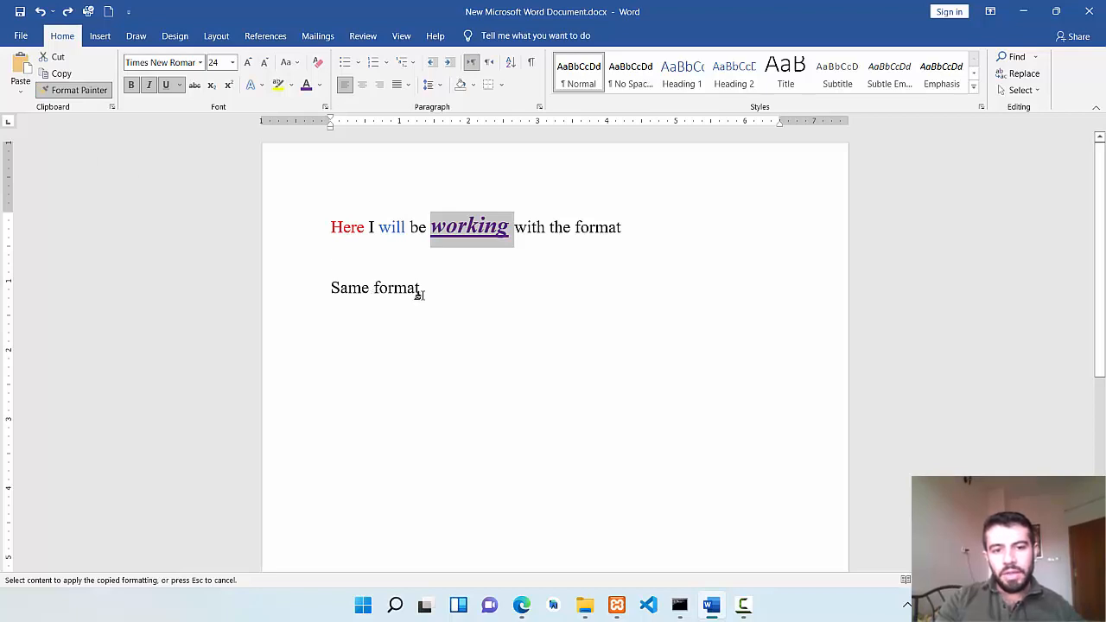
pyautogui.moveTo(423, 290); pyautogui.dragTo(345, 290)
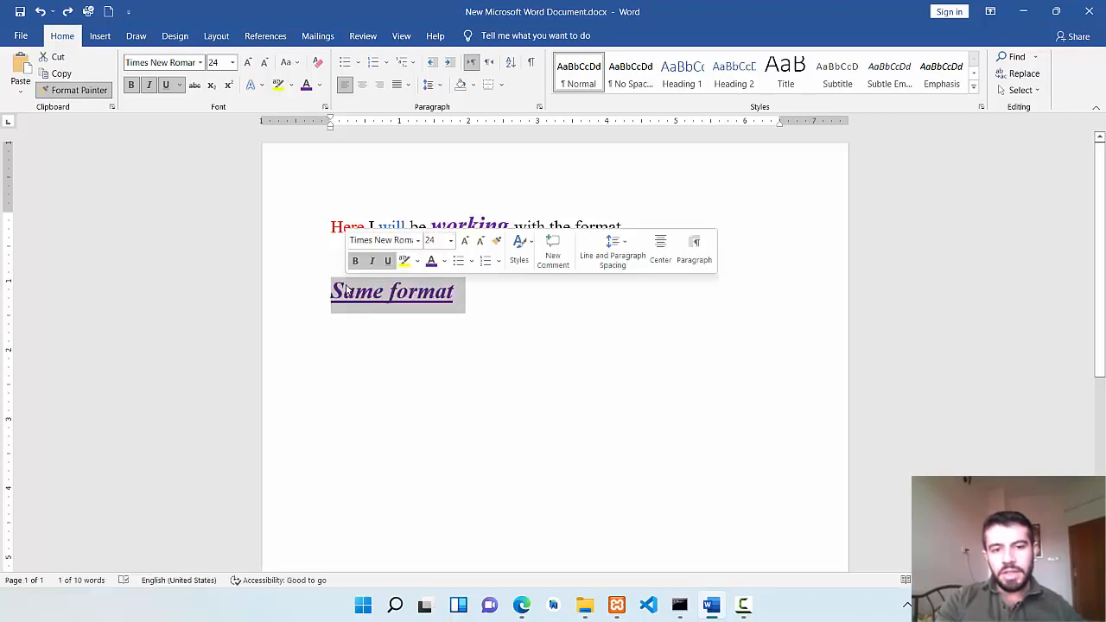
pyautogui.click(545, 389)
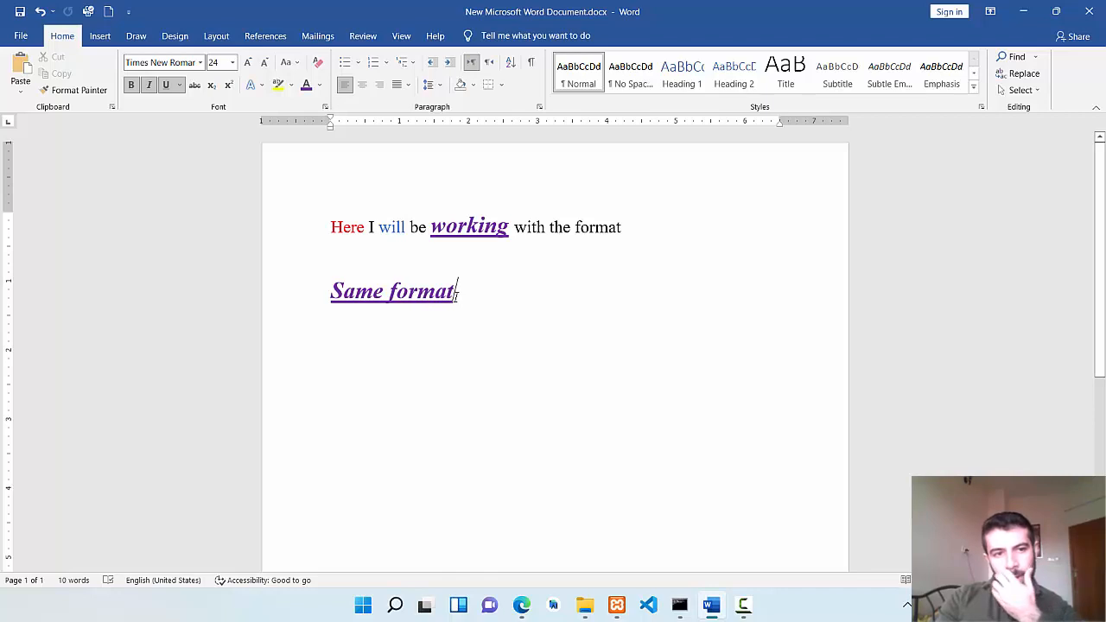
# Copy the formatting of "working" to the word "format" at the end of the first sentence with Format Painter.
pyautogui.doubleClick(469, 233)
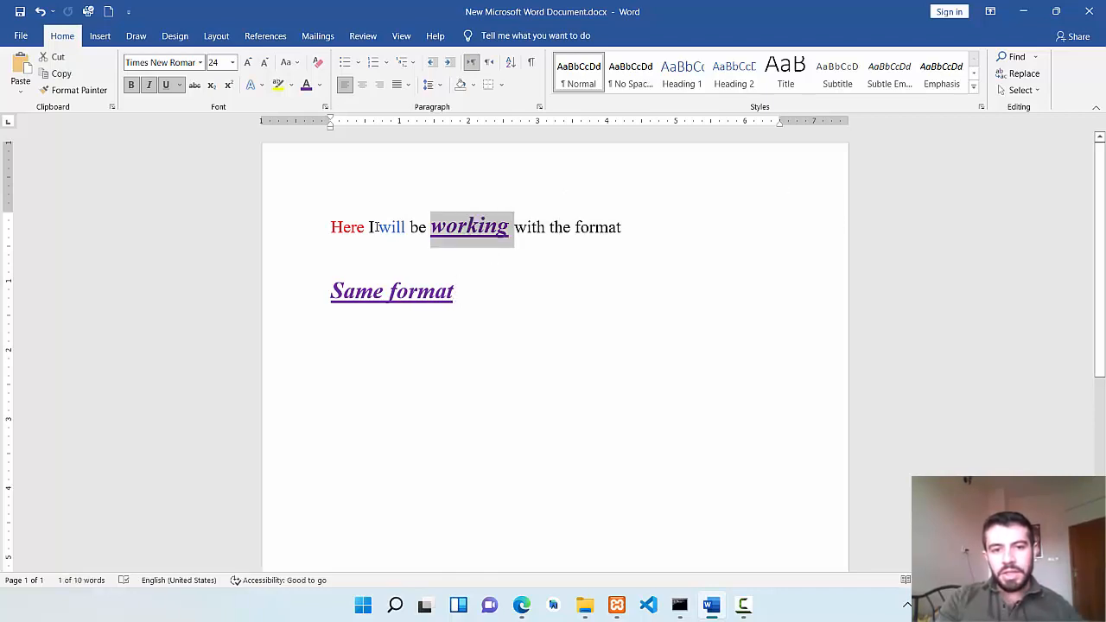
pyautogui.click(87, 90)
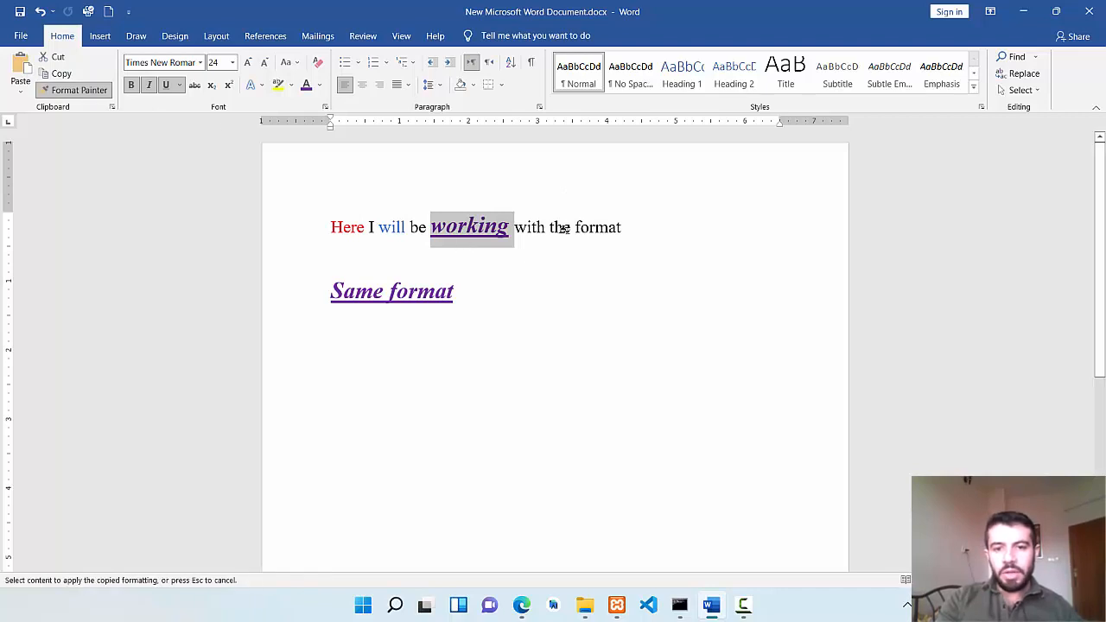
pyautogui.click(604, 226)
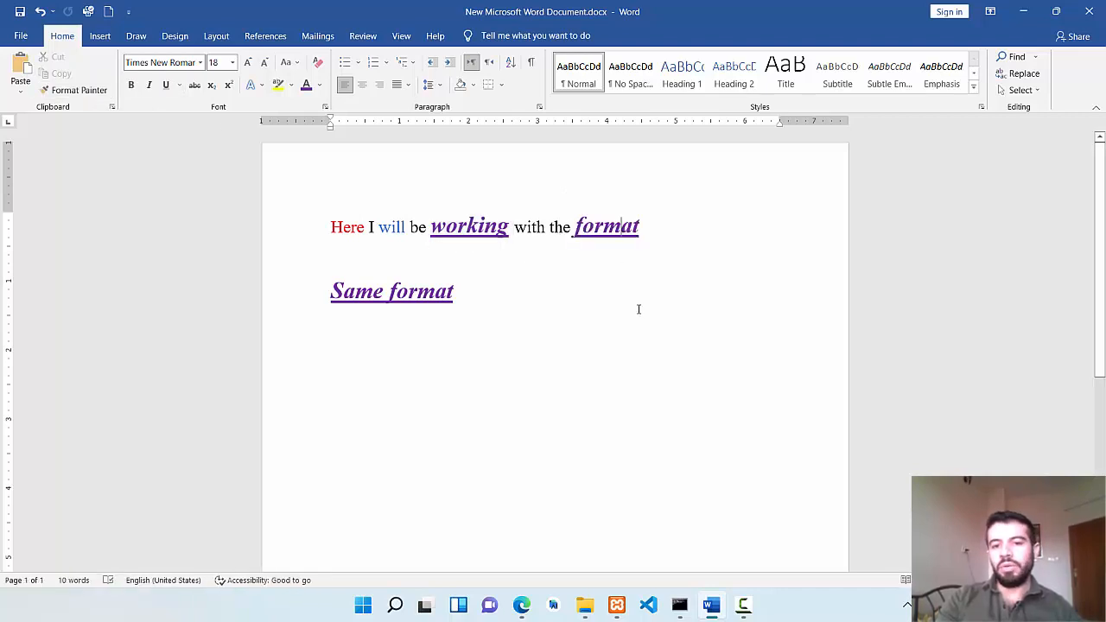
# Add the text "Background color for sentence" as a new paragraph below "Same format", leaving one blank line between.
pyautogui.click(545, 311)
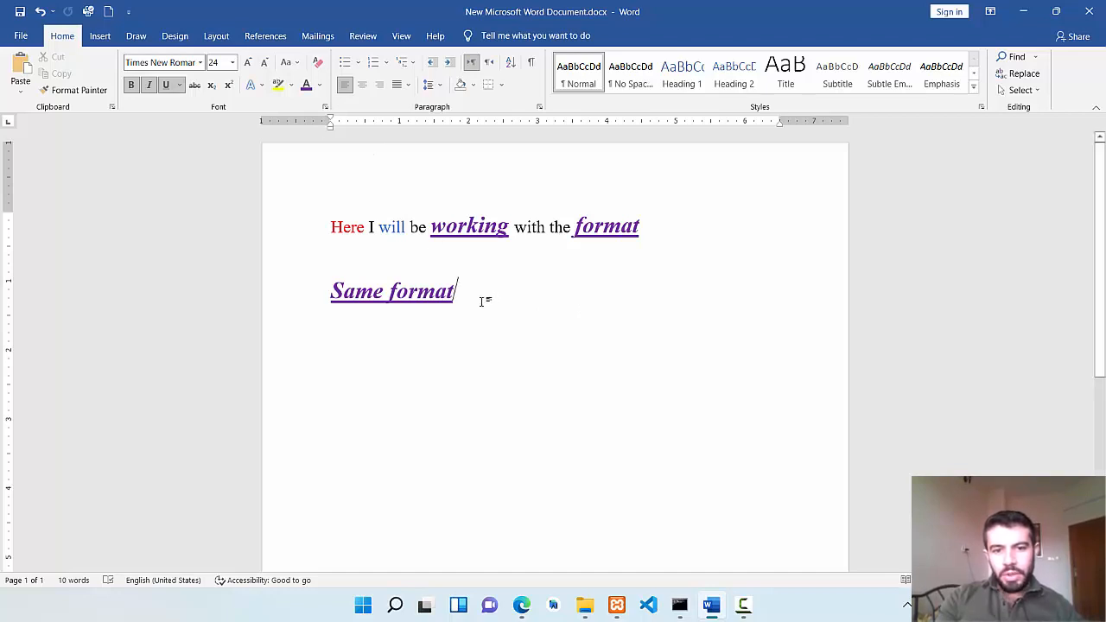
pyautogui.press('Return')
pyautogui.press('Return')
pyautogui.write('f')
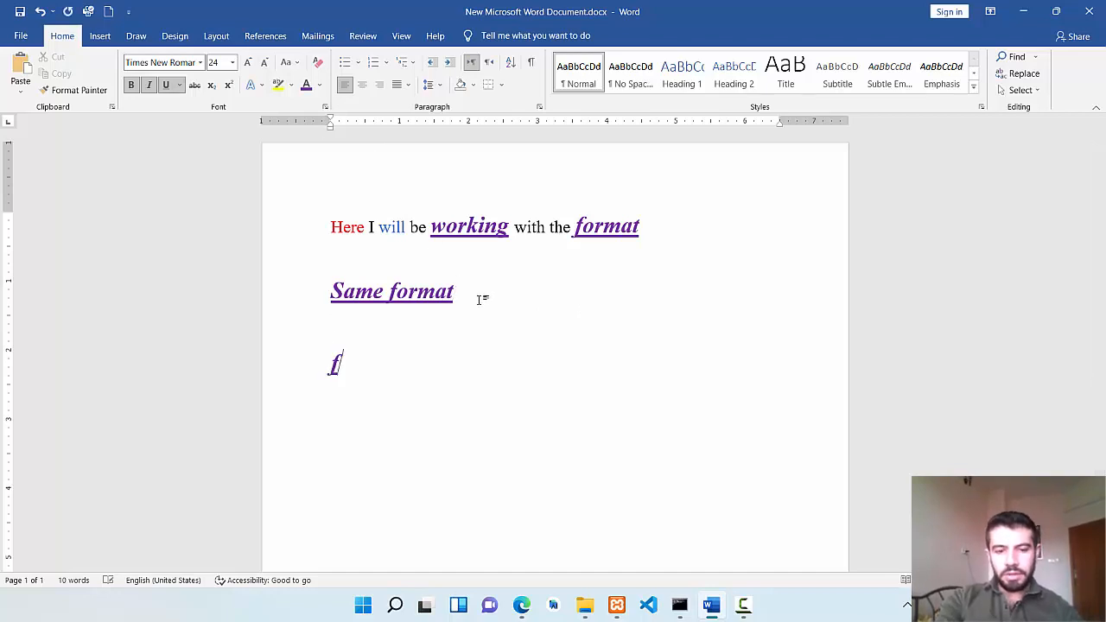
pyautogui.press('BackSpace')
pyautogui.write('backg')
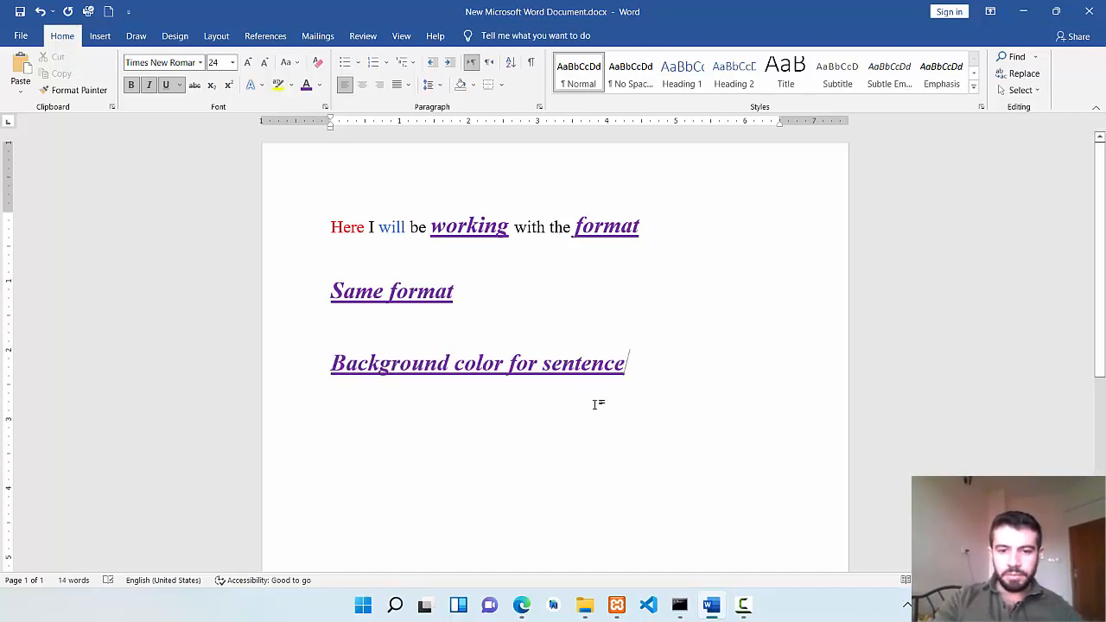
pyautogui.click(595, 403)
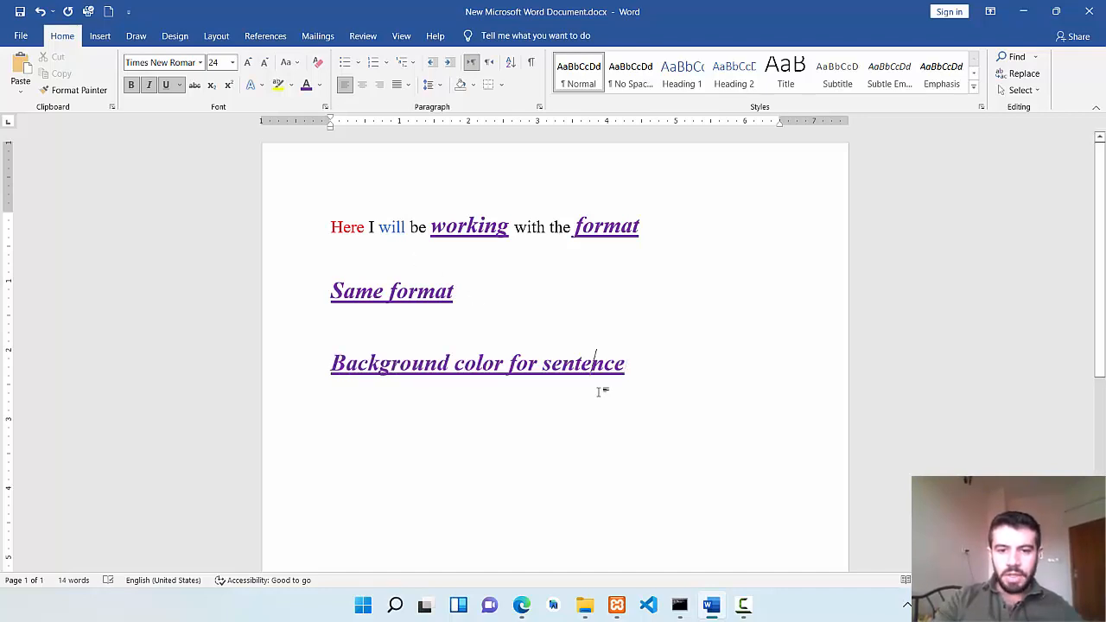
# Highlight the whole line "Background color for sentence" in yellow.
pyautogui.moveTo(627, 364); pyautogui.dragTo(331, 364)
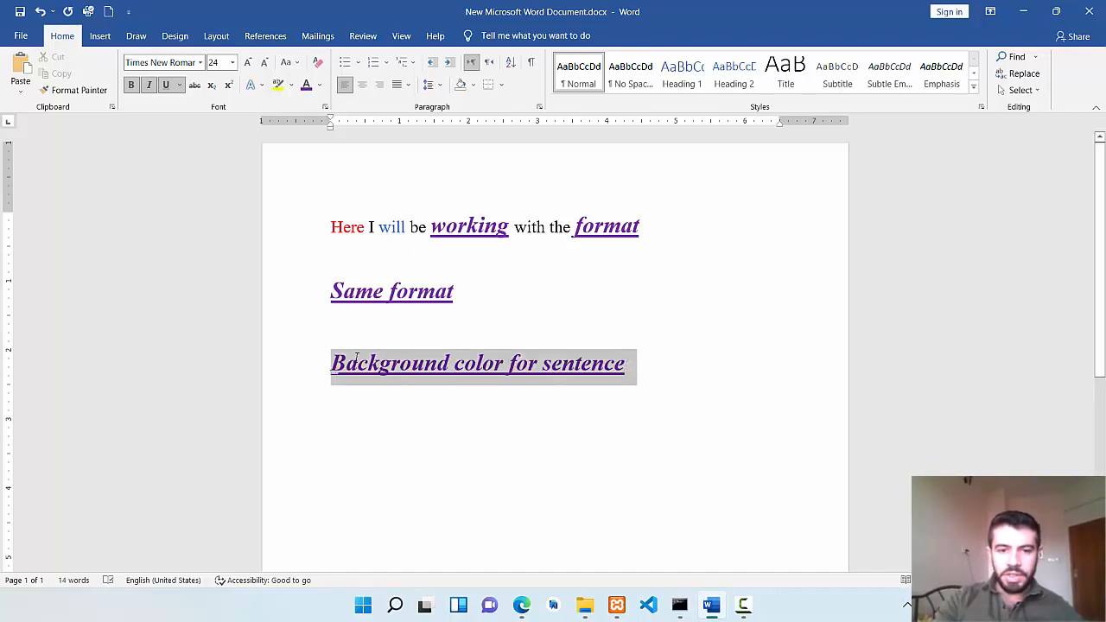
pyautogui.click(290, 86)
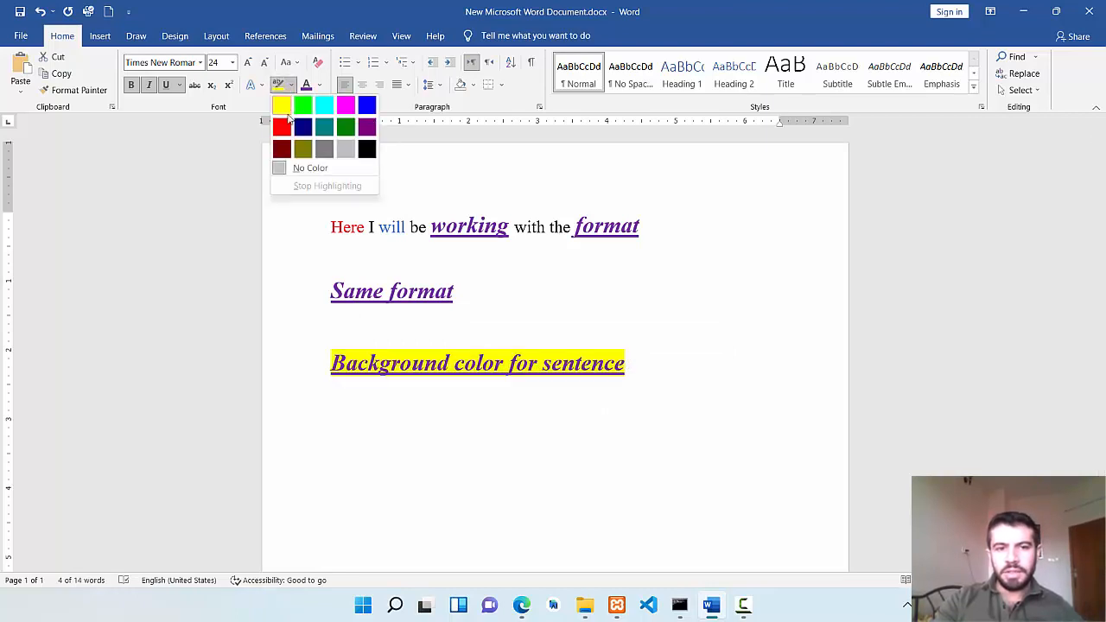
pyautogui.click(287, 107)
pyautogui.click(569, 412)
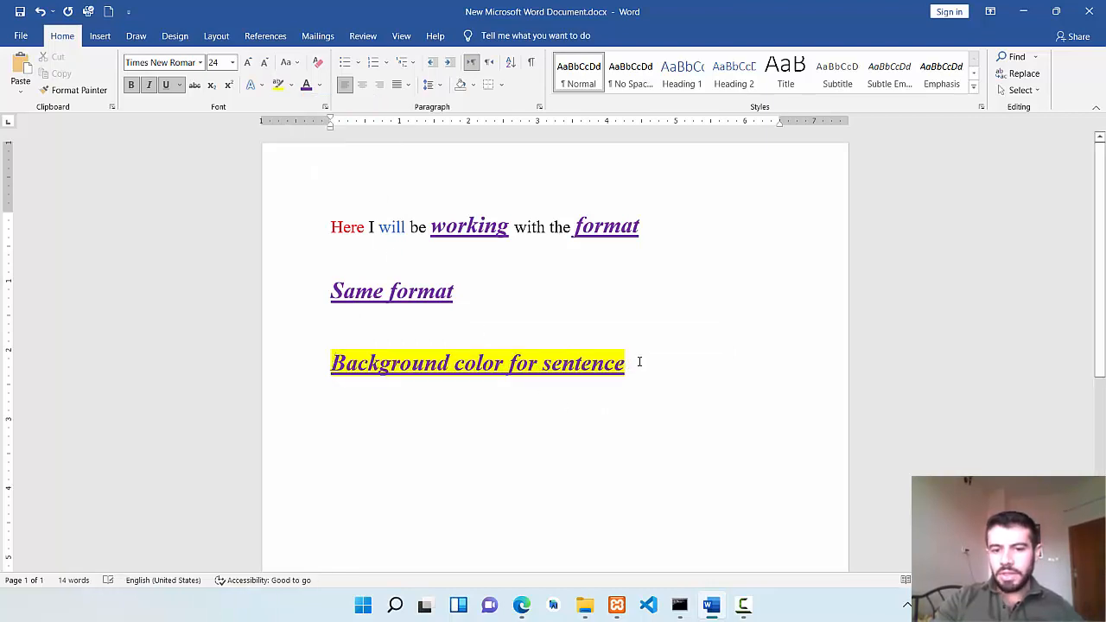
# Remove the yellow highlight from the line "Background color for sentence".
pyautogui.moveTo(636, 363); pyautogui.dragTo(331, 363)
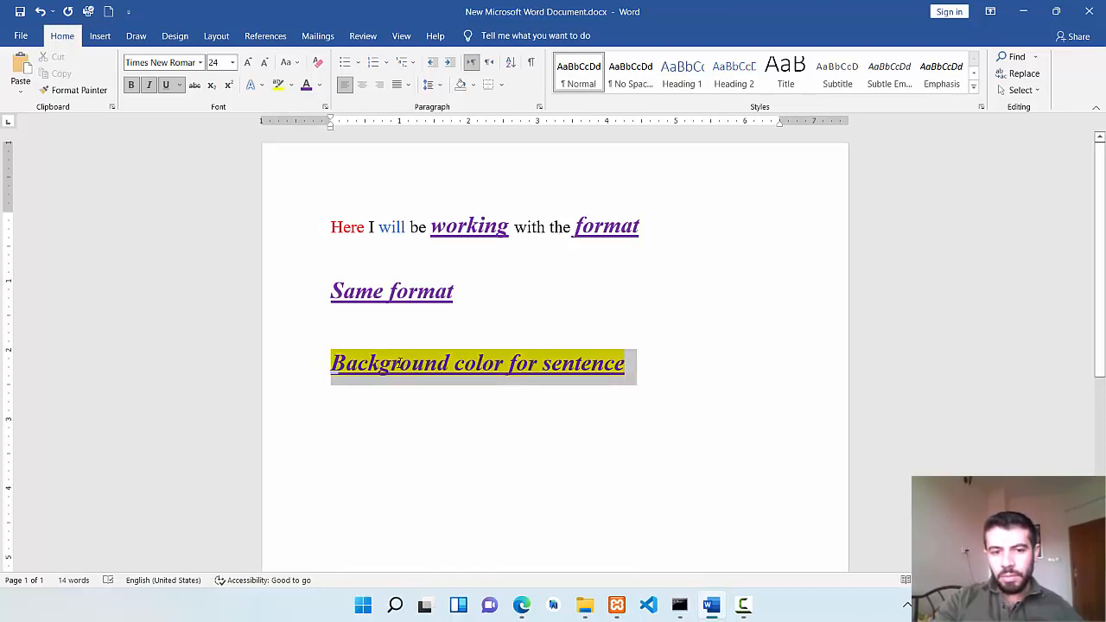
pyautogui.click(291, 86)
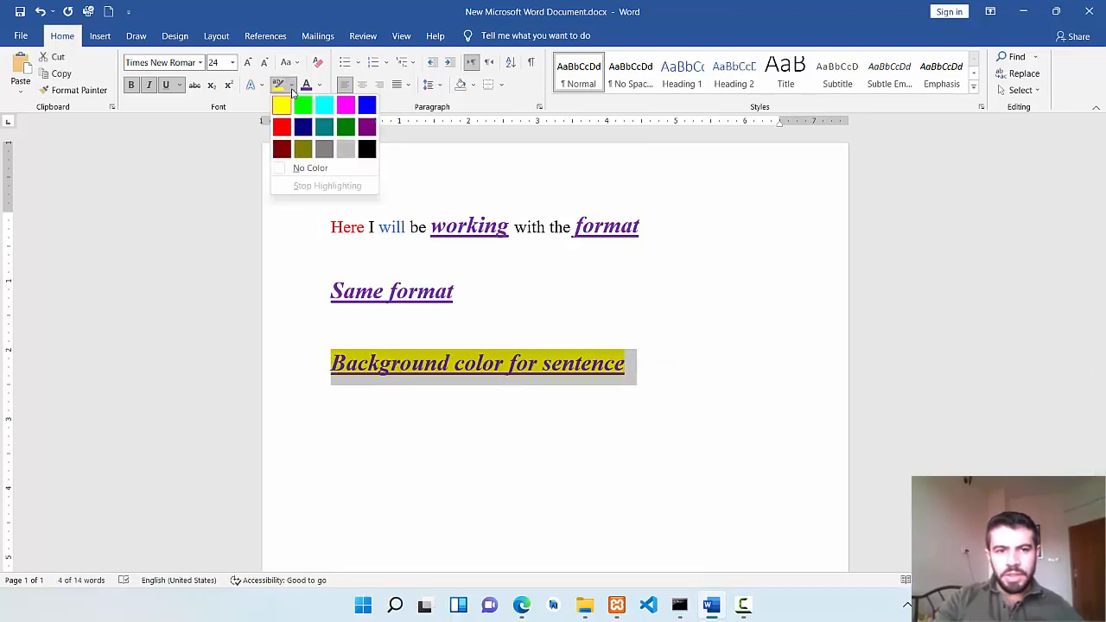
pyautogui.click(326, 168)
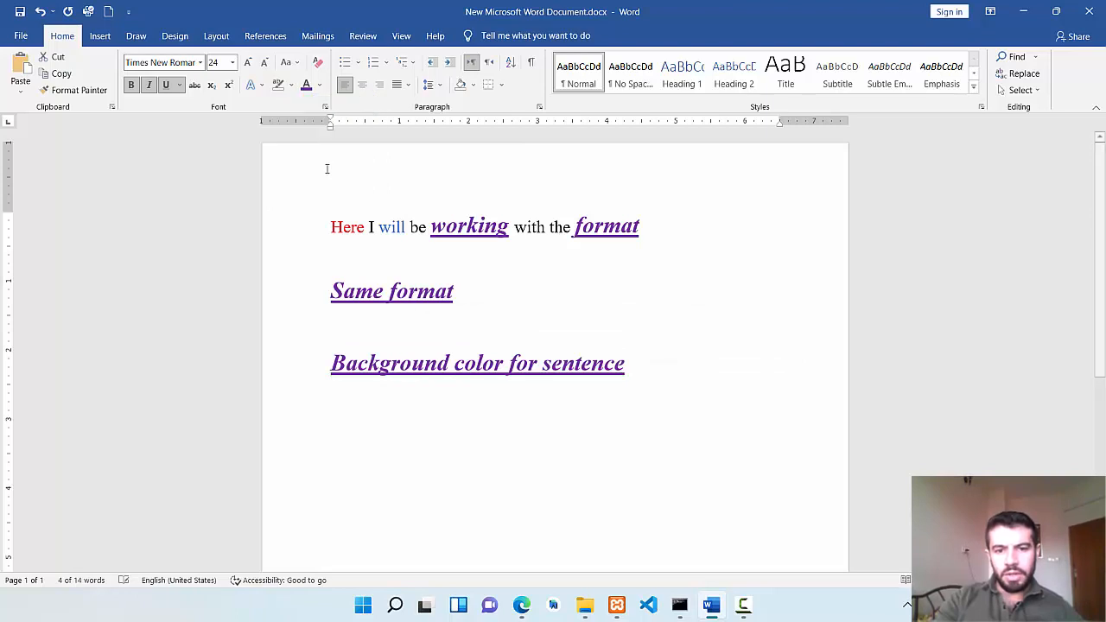
pyautogui.press('Left')
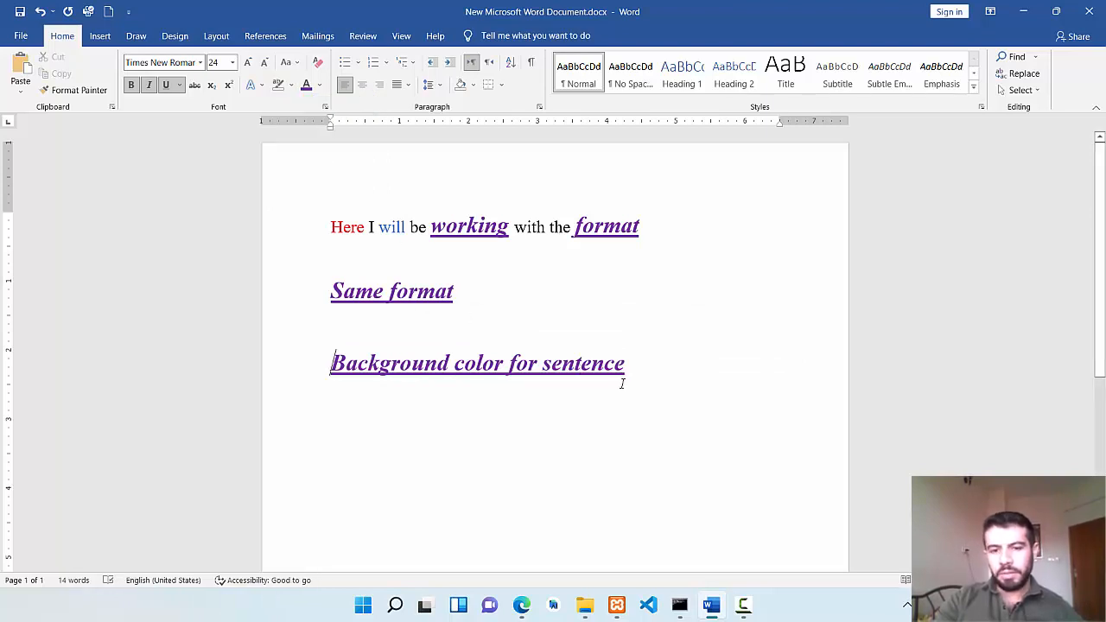
# Clear all formatting from the line "Background color for sentence" and increase its font size to 20.
pyautogui.click(628, 362)
pyautogui.moveTo(629, 363); pyautogui.dragTo(415, 373)
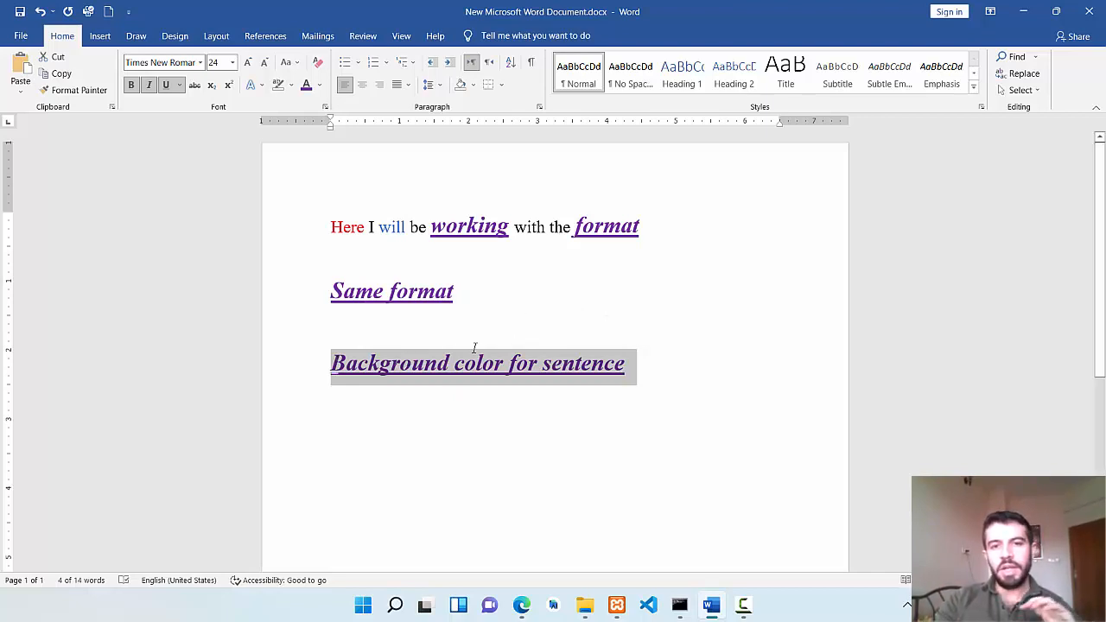
pyautogui.click(317, 70)
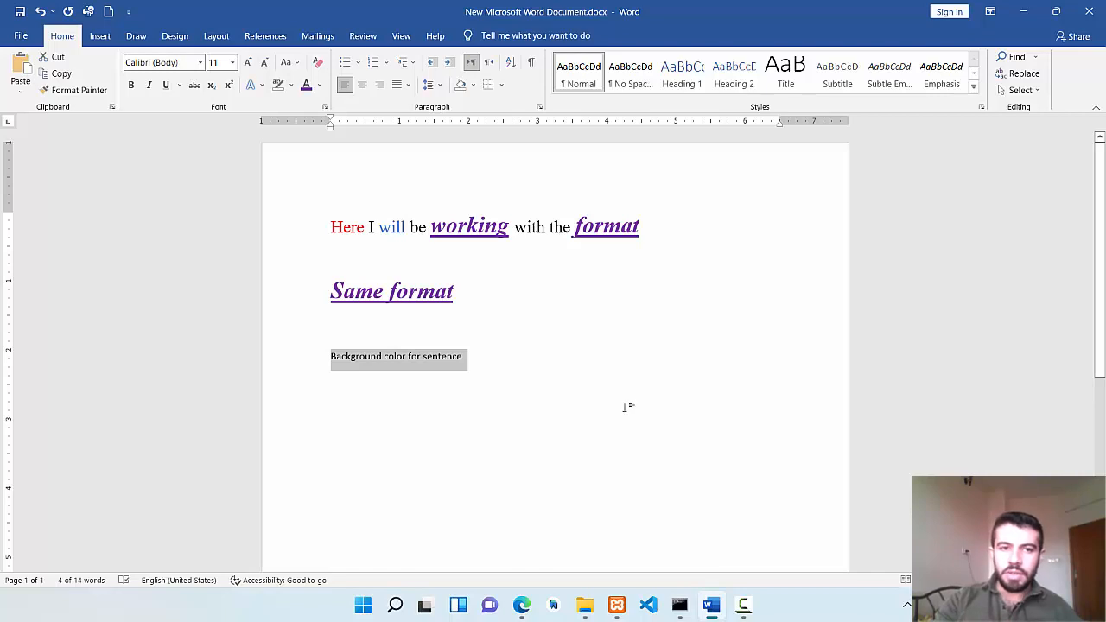
pyautogui.click(247, 62)
pyautogui.click(247, 62)
pyautogui.click(247, 62)
pyautogui.click(247, 62)
pyautogui.click(247, 63)
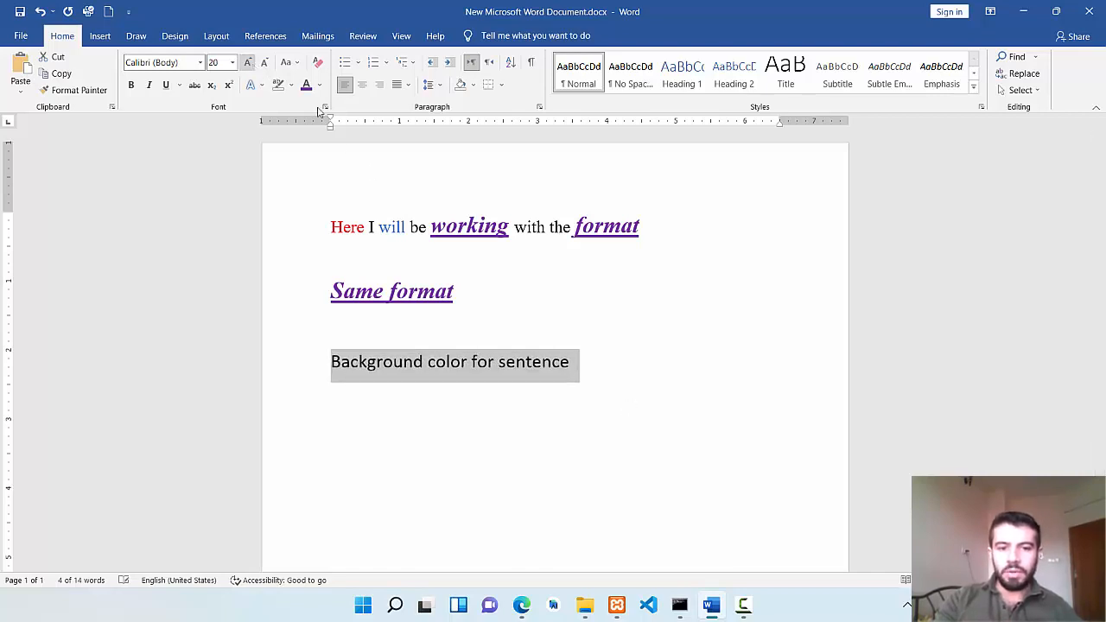
pyautogui.click(584, 371)
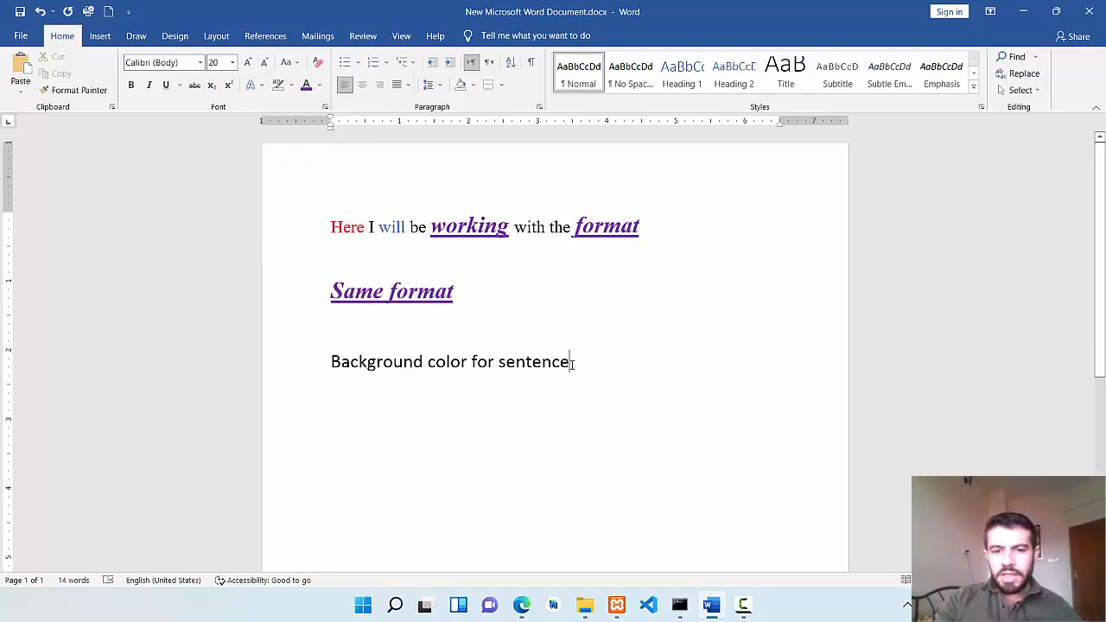
# Apply the gold text effect to the word "sentence" in the last line.
pyautogui.moveTo(570, 363); pyautogui.dragTo(501, 365)
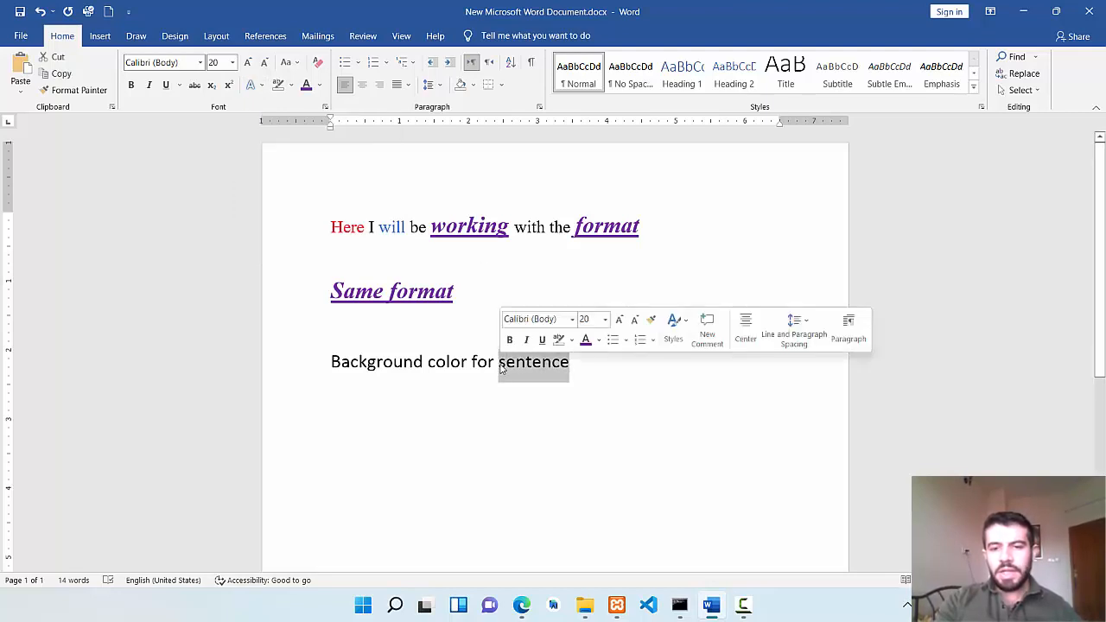
pyautogui.click(262, 85)
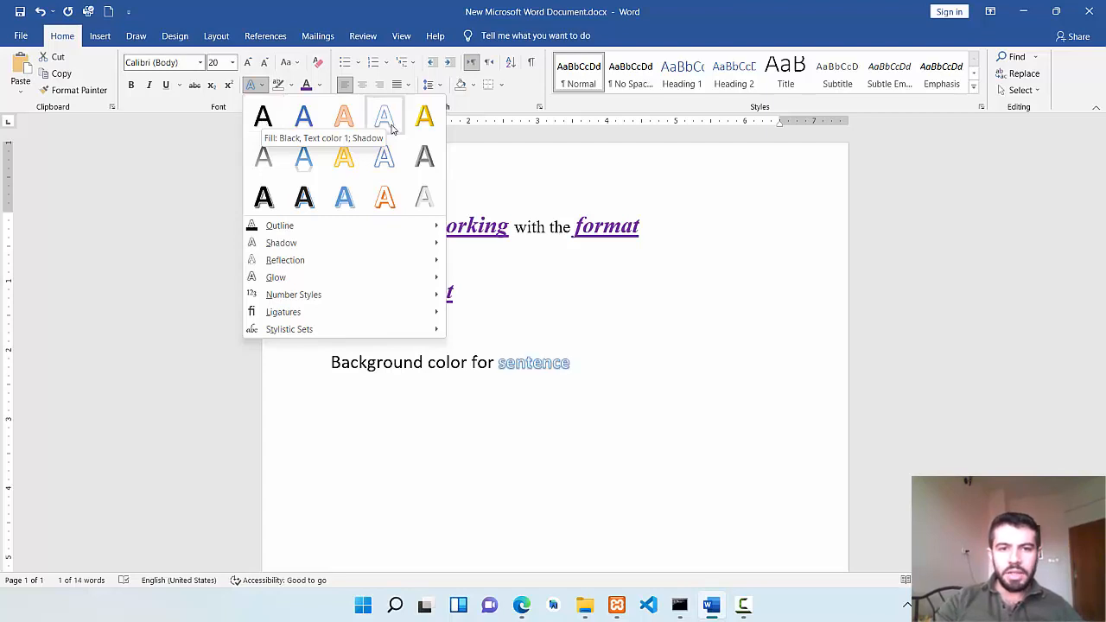
pyautogui.click(424, 116)
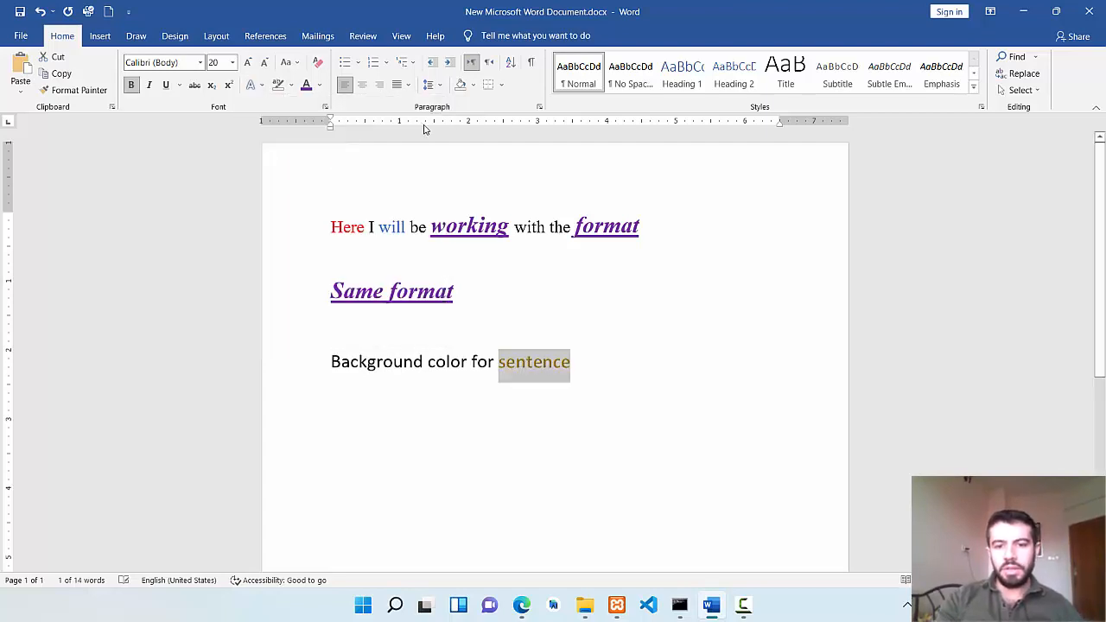
pyautogui.click(596, 377)
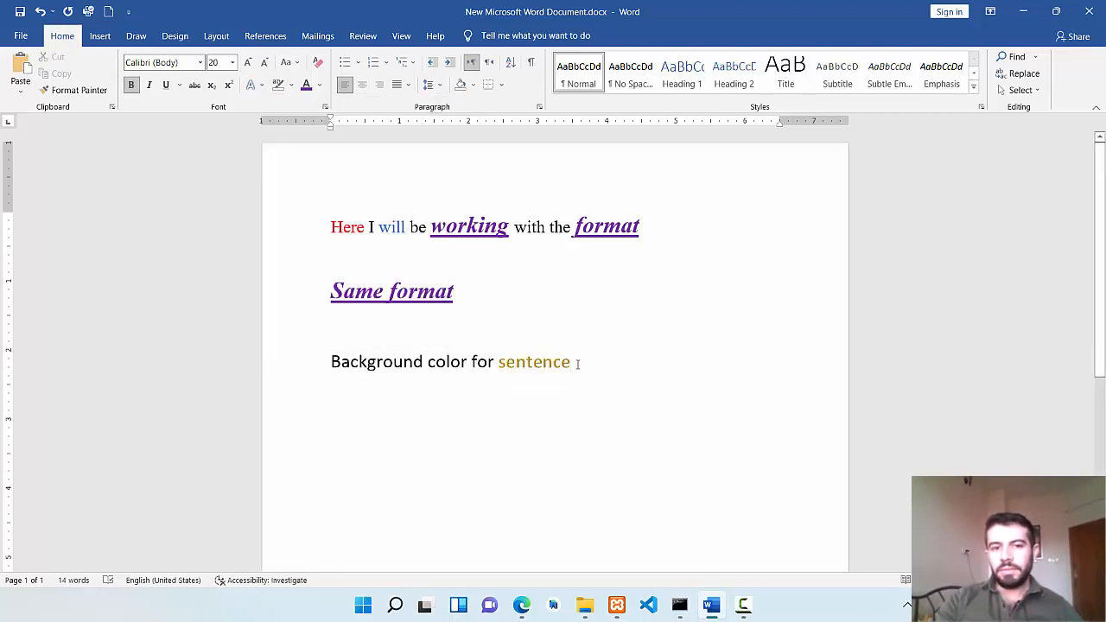
pyautogui.moveTo(578, 364); pyautogui.dragTo(373, 346)
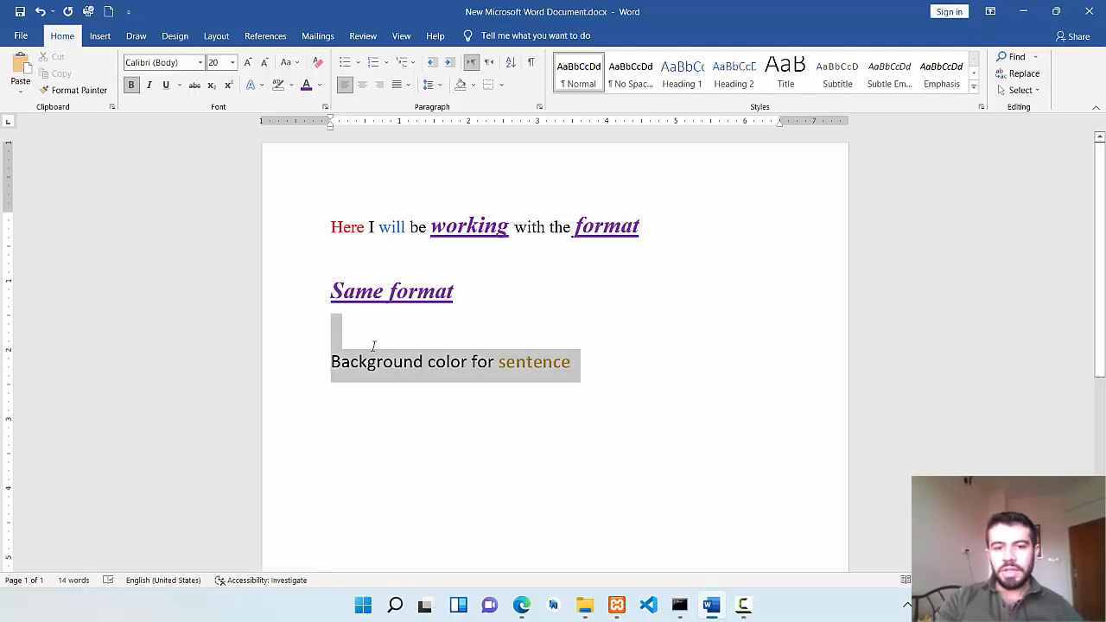
pyautogui.click(530, 414)
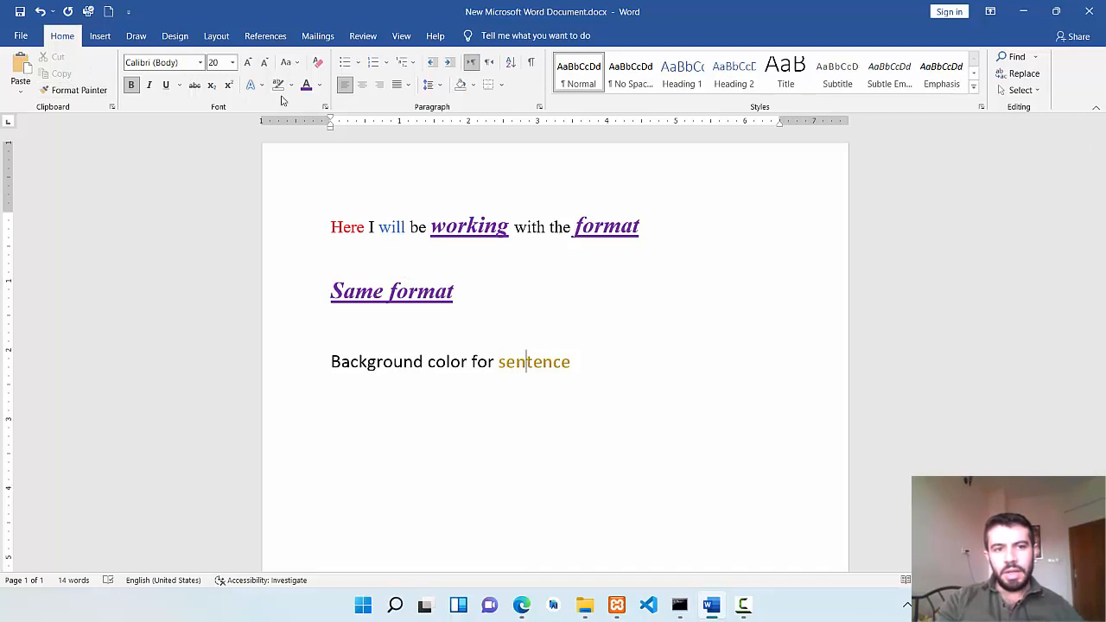
# Delete all the text in the document to leave an empty page.
pyautogui.click(575, 358)
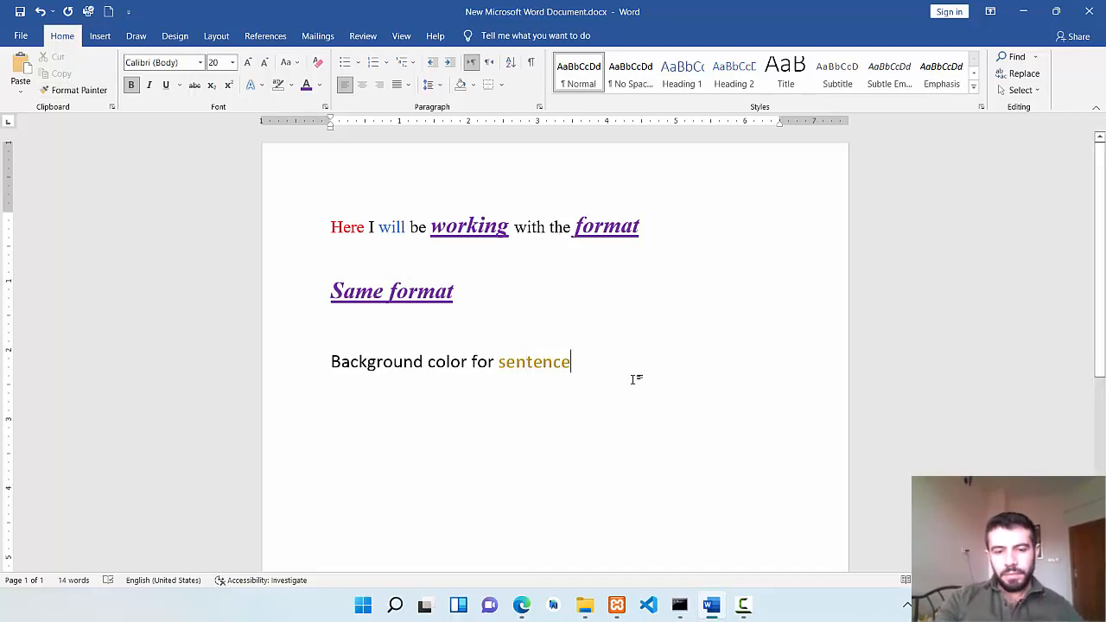
pyautogui.press('Return')
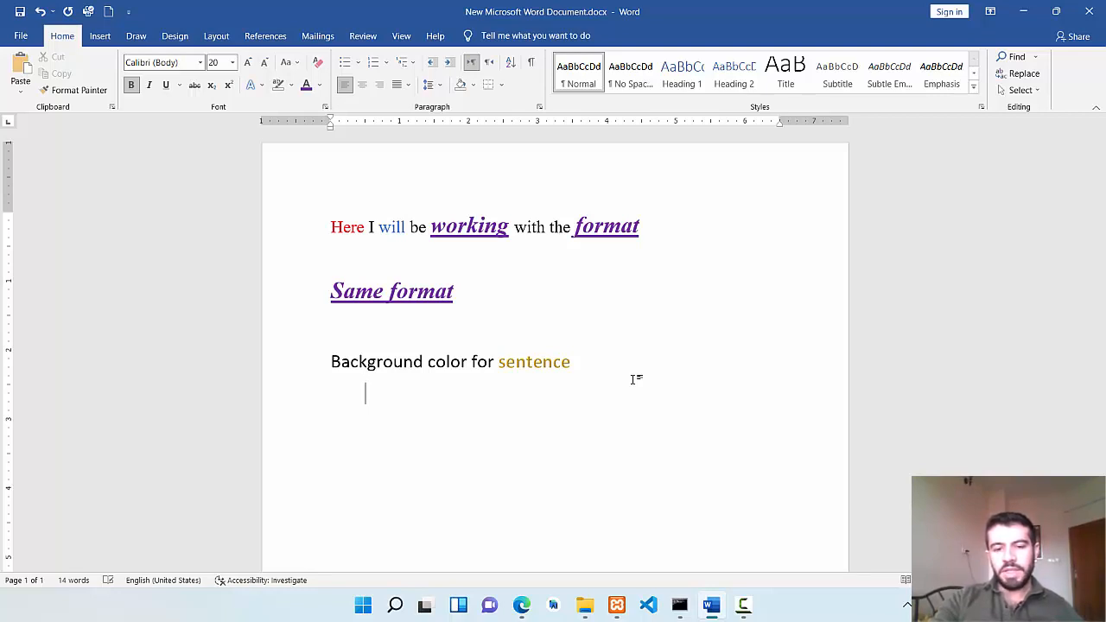
pyautogui.press('BackSpace')
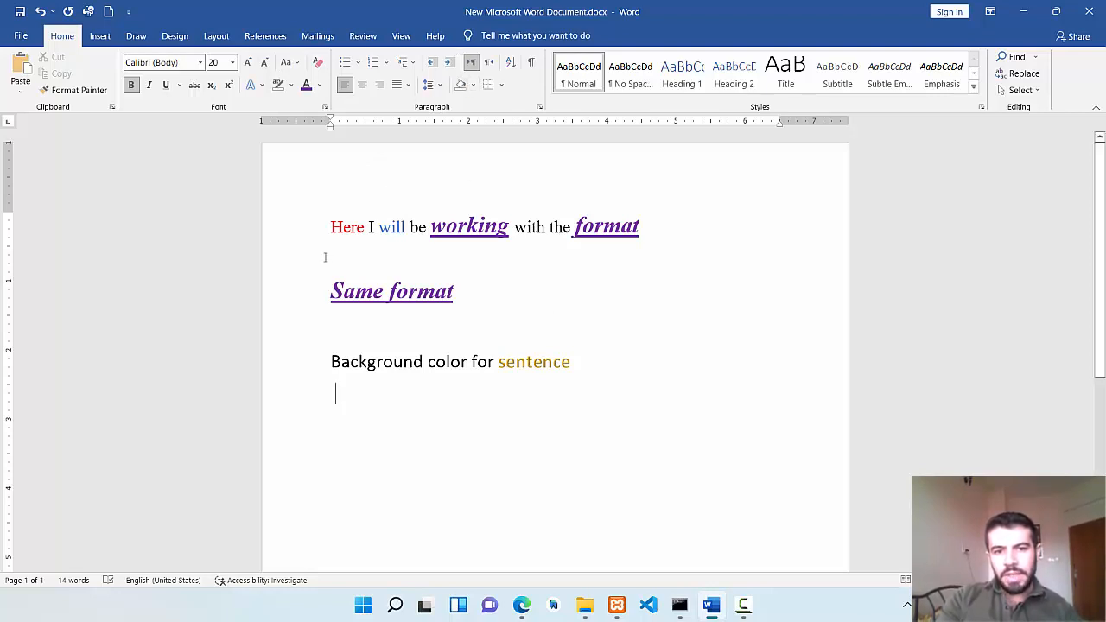
pyautogui.moveTo(324, 227); pyautogui.dragTo(585, 363)
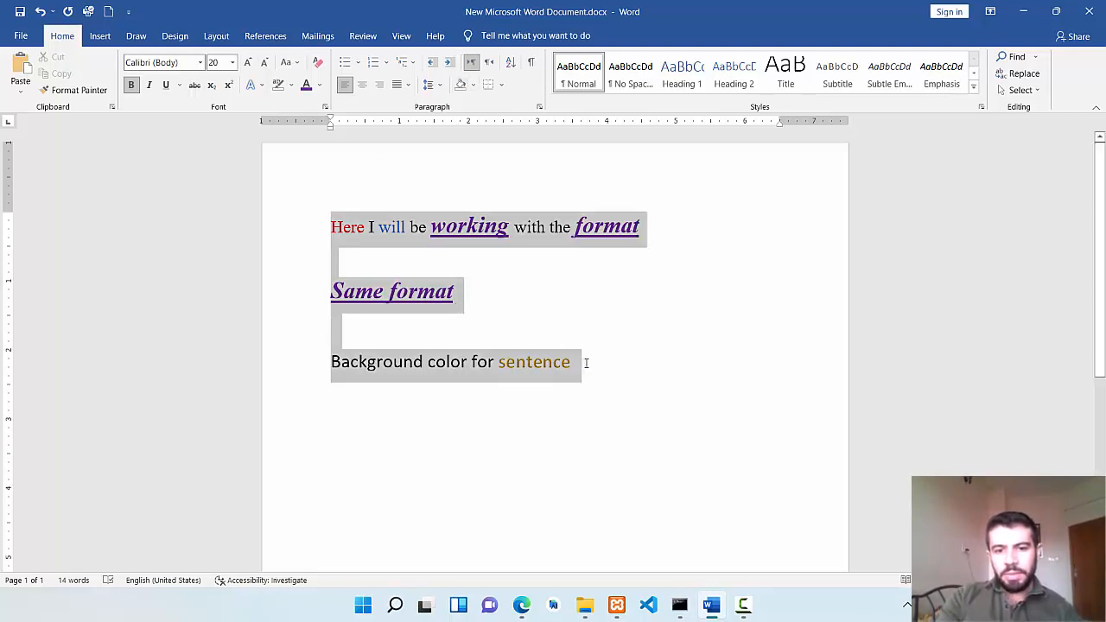
pyautogui.press('BackSpace')
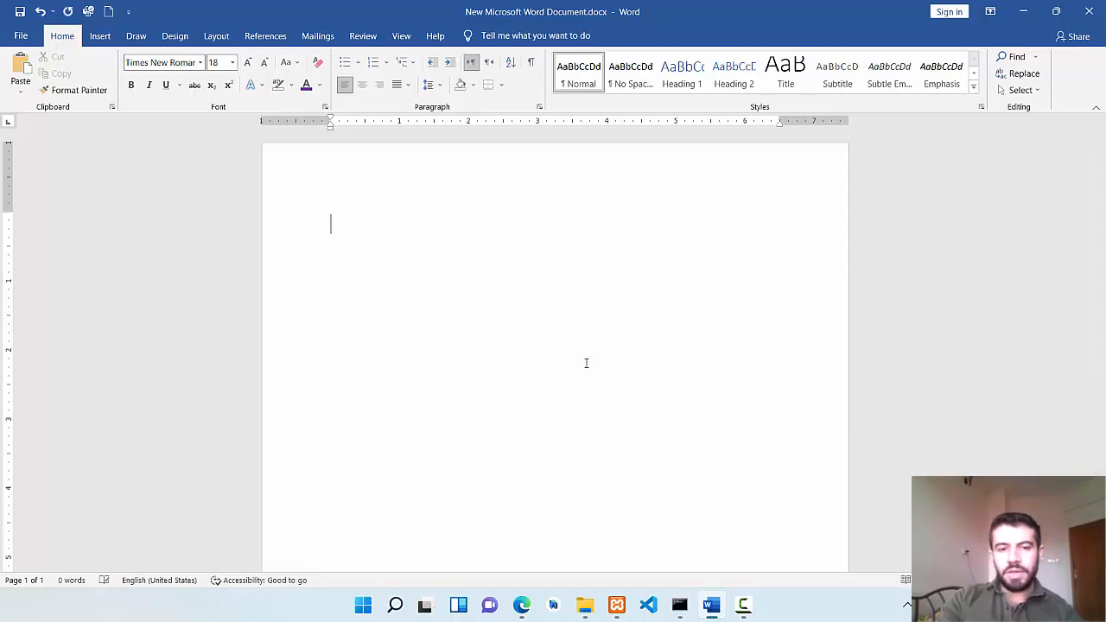
pyautogui.click(320, 87)
pyautogui.click(305, 133)
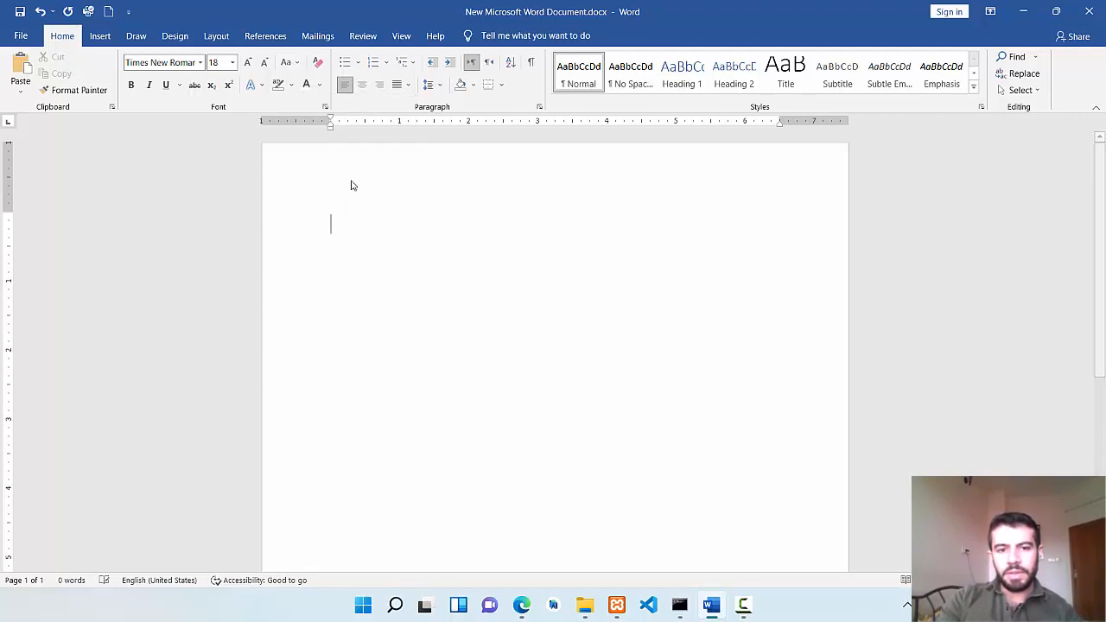
pyautogui.write('Hi')
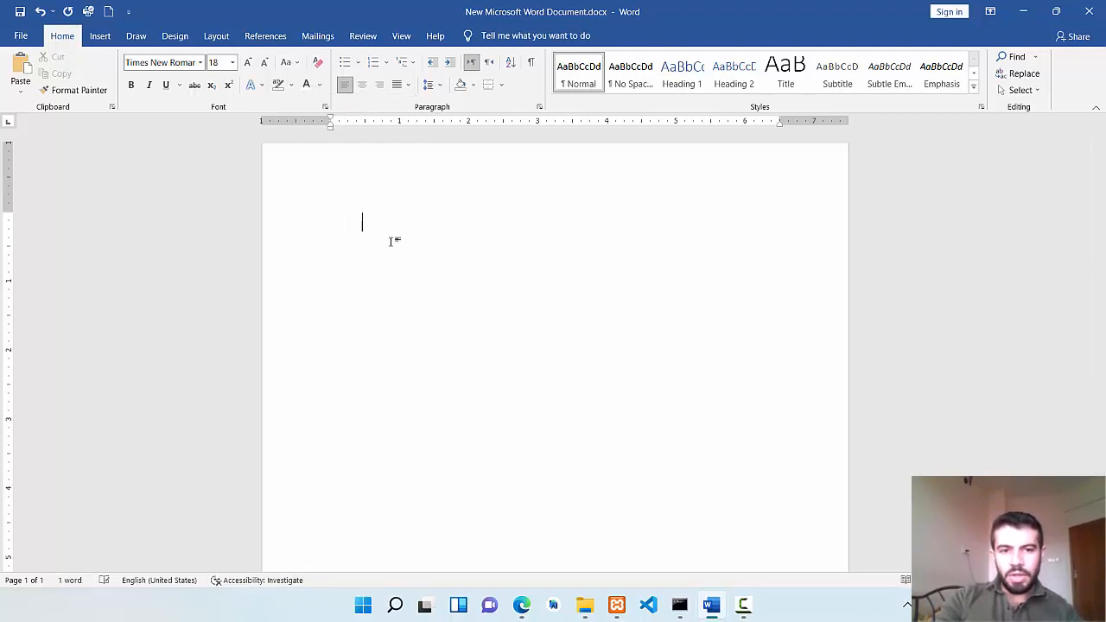
pyautogui.press('BackSpace')
pyautogui.press('BackSpace')
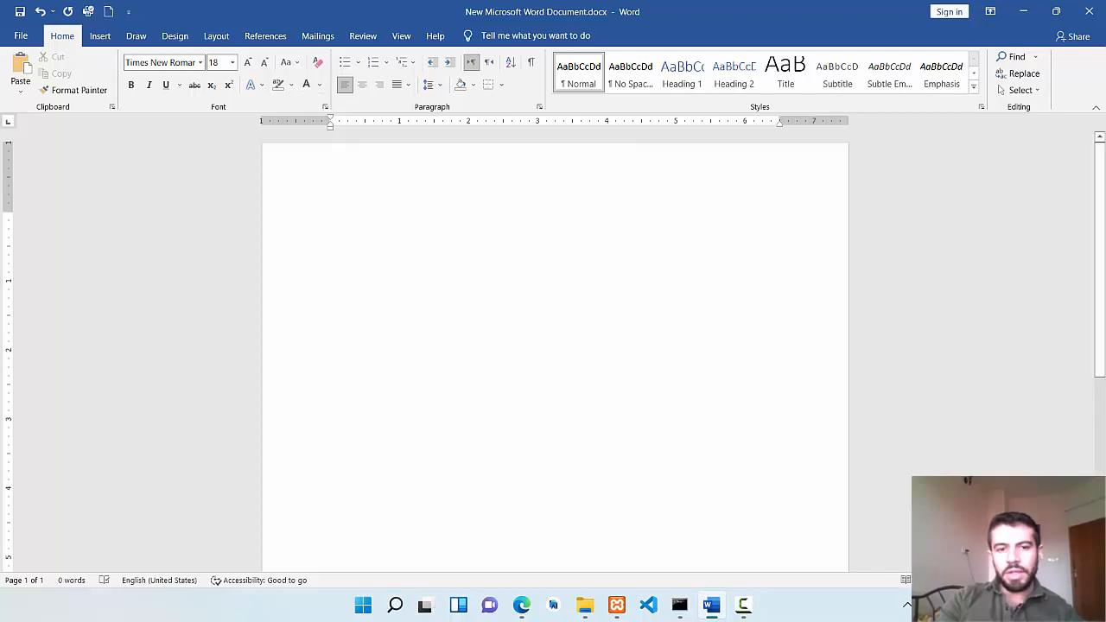
pyautogui.doubleClick(377, 230)
pyautogui.press('Tab')
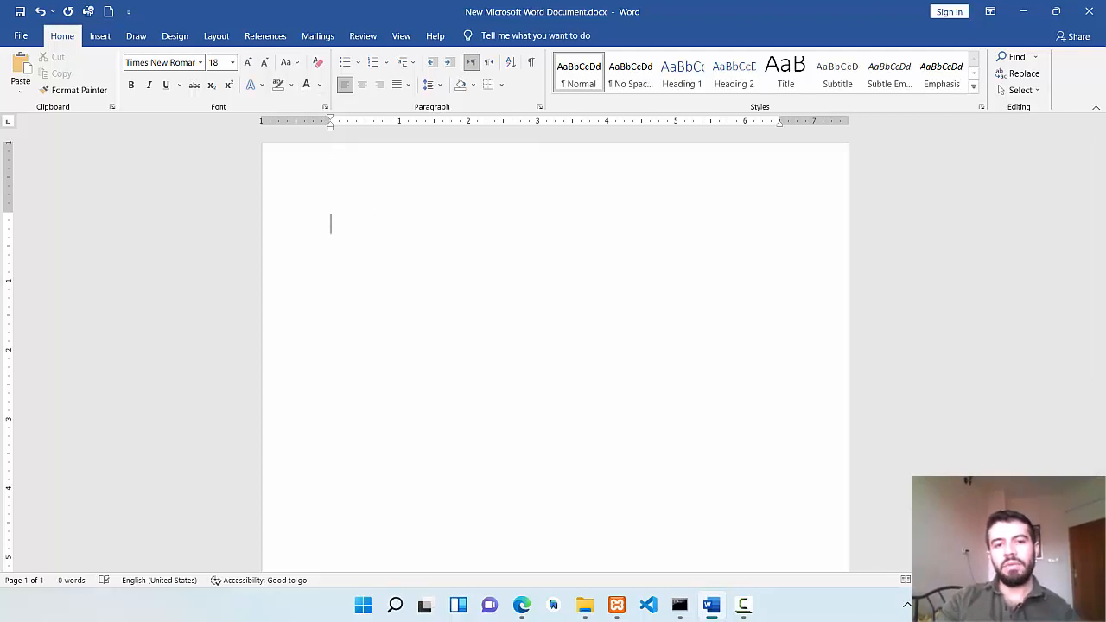
# Set the font color to black and test it with a few characters, erasing them from the page.
pyautogui.click(319, 85)
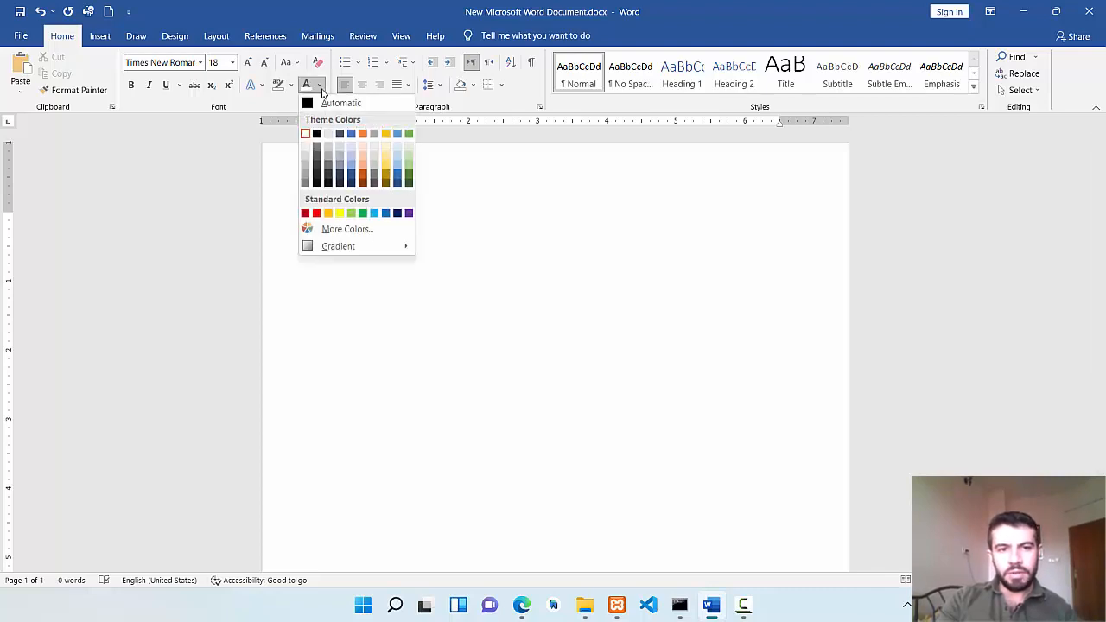
pyautogui.click(316, 134)
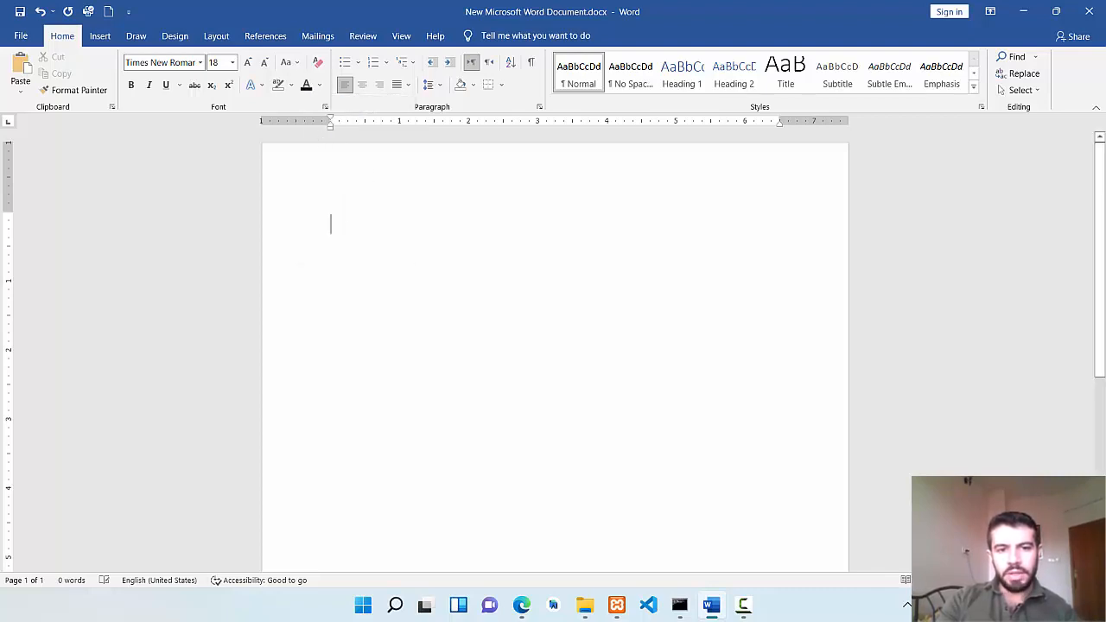
pyautogui.write('df')
pyautogui.press('BackSpace')
pyautogui.press('BackSpace')
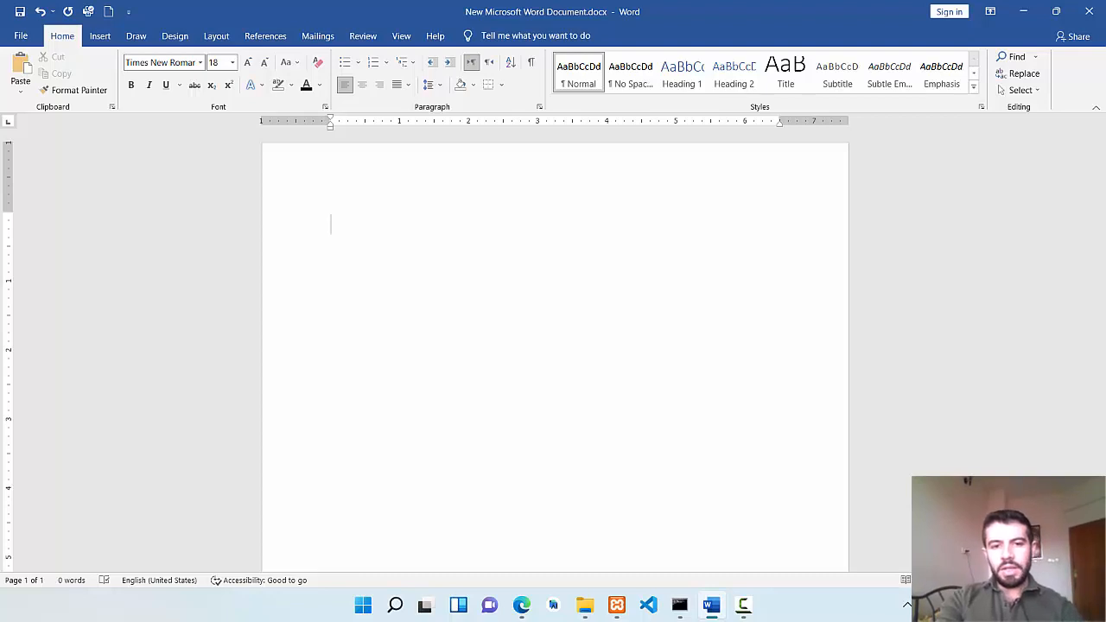
# Enter the title "Title of the report" on the first line of the empty page.
pyautogui.write('Tit')
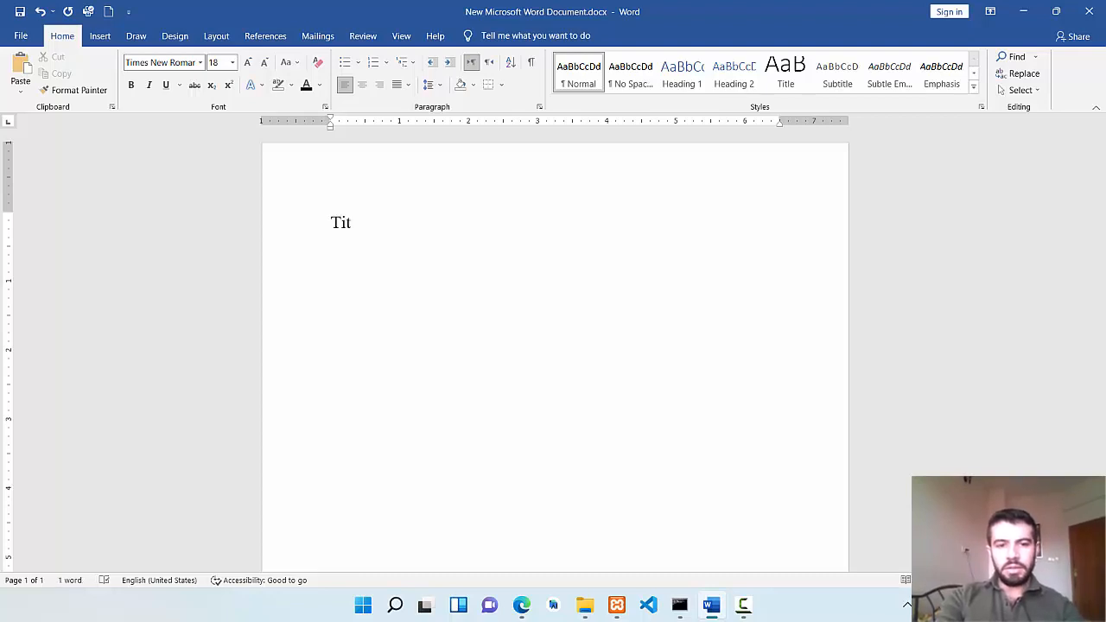
pyautogui.write('le of the')
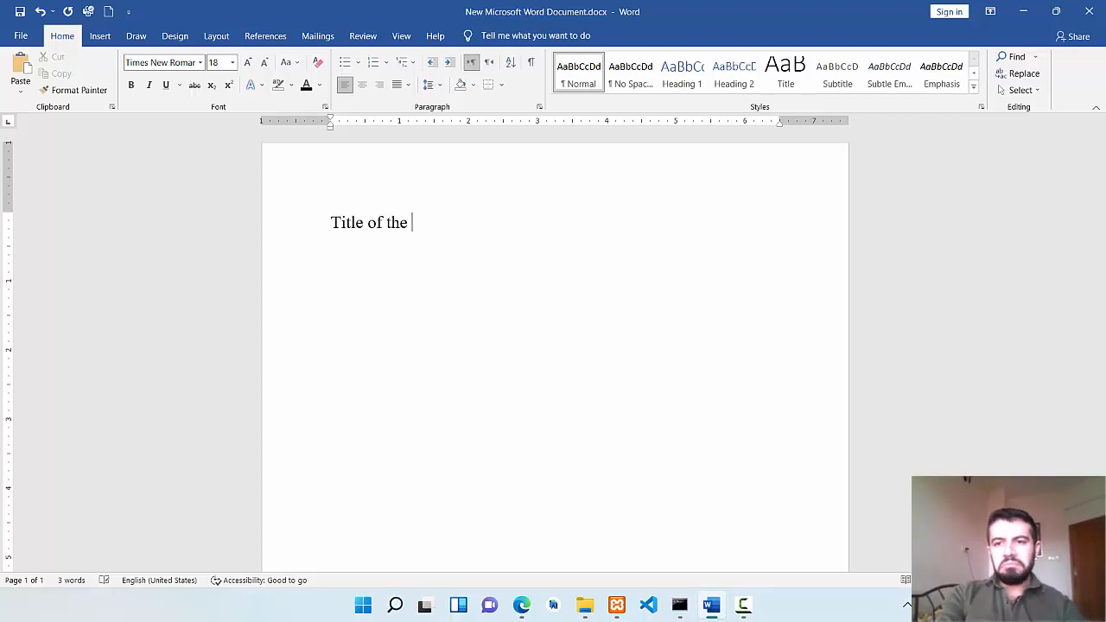
pyautogui.write(' report')
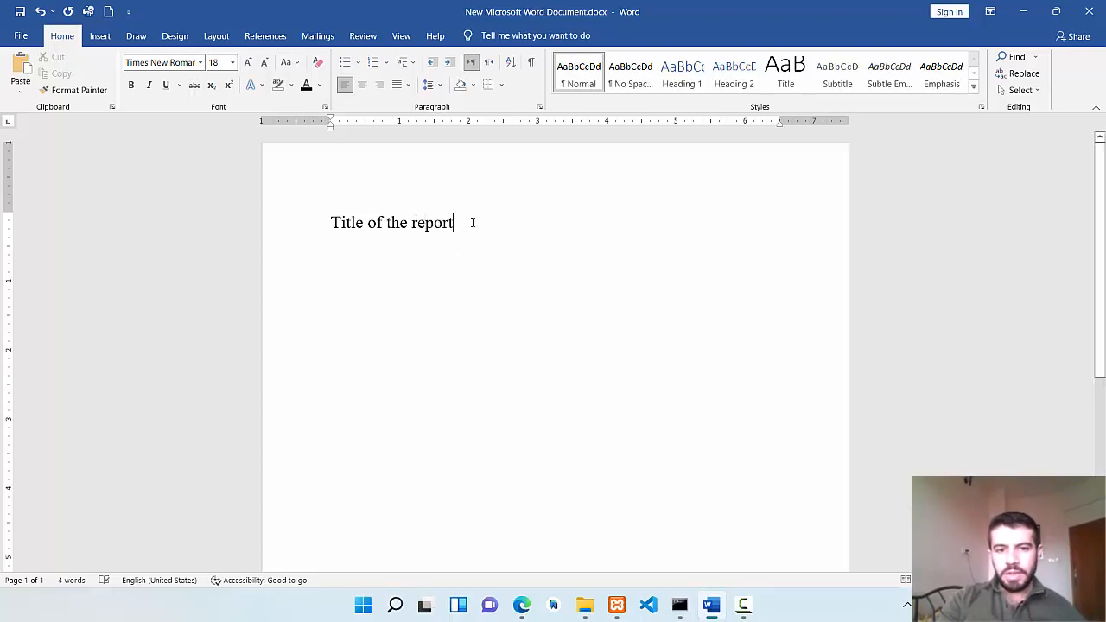
# Try the right, center and left alignments on the title and leave it centered.
pyautogui.moveTo(471, 221); pyautogui.dragTo(339, 222)
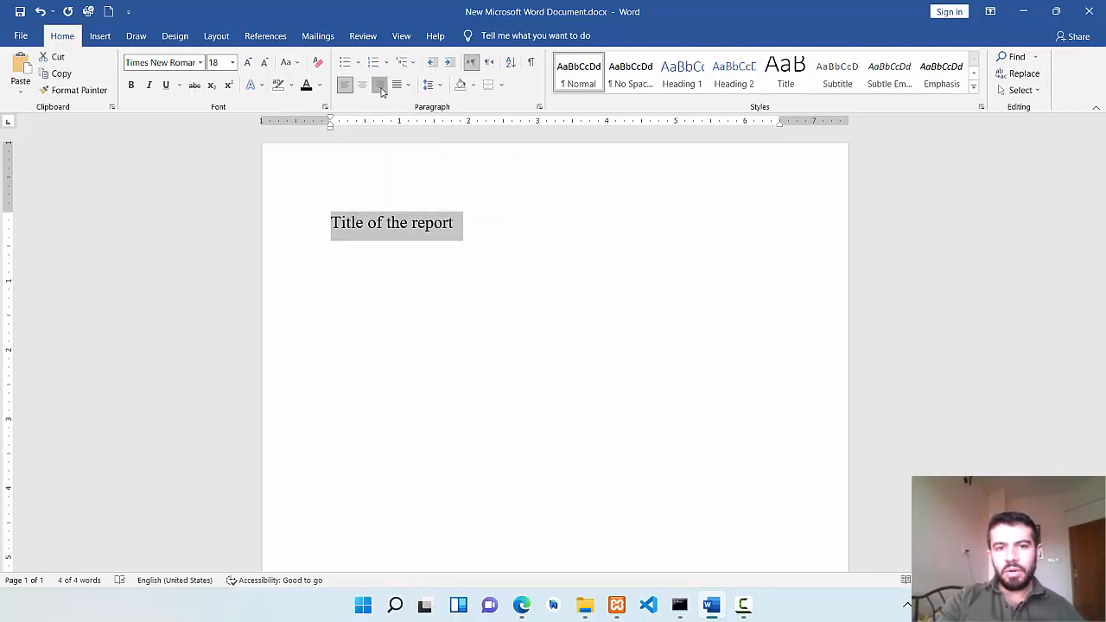
pyautogui.click(375, 89)
pyautogui.click(364, 88)
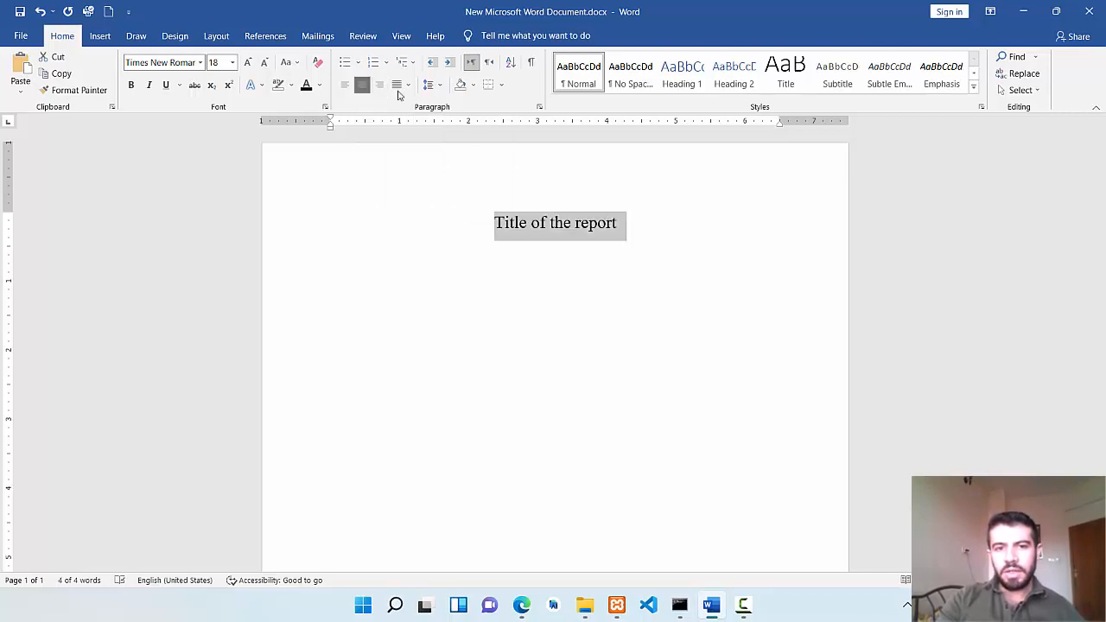
pyautogui.click(345, 88)
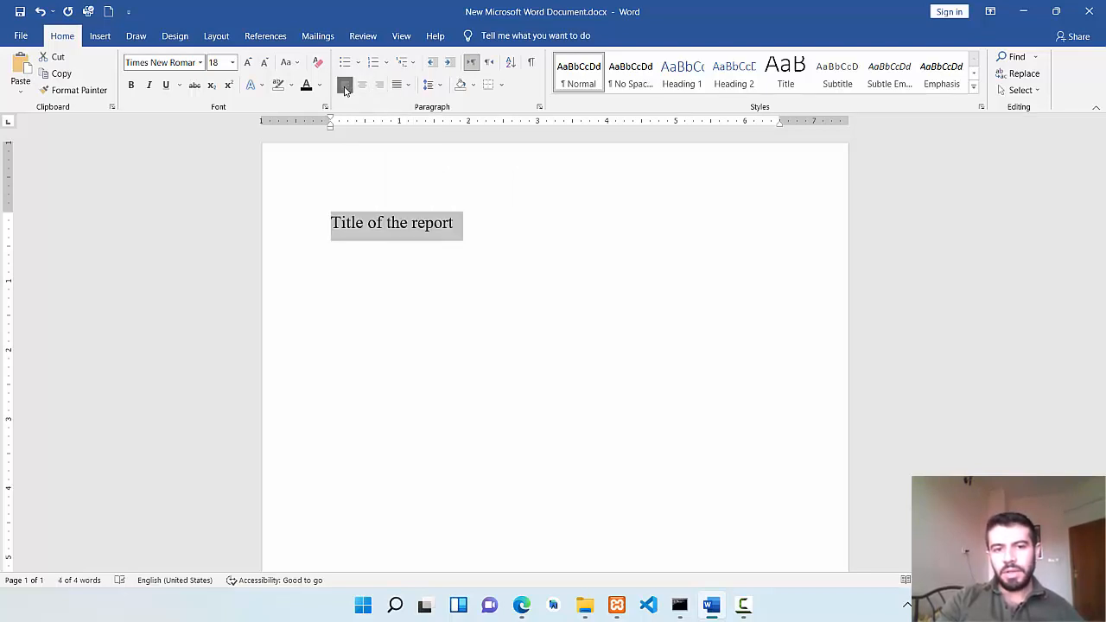
pyautogui.click(362, 86)
pyautogui.click(379, 86)
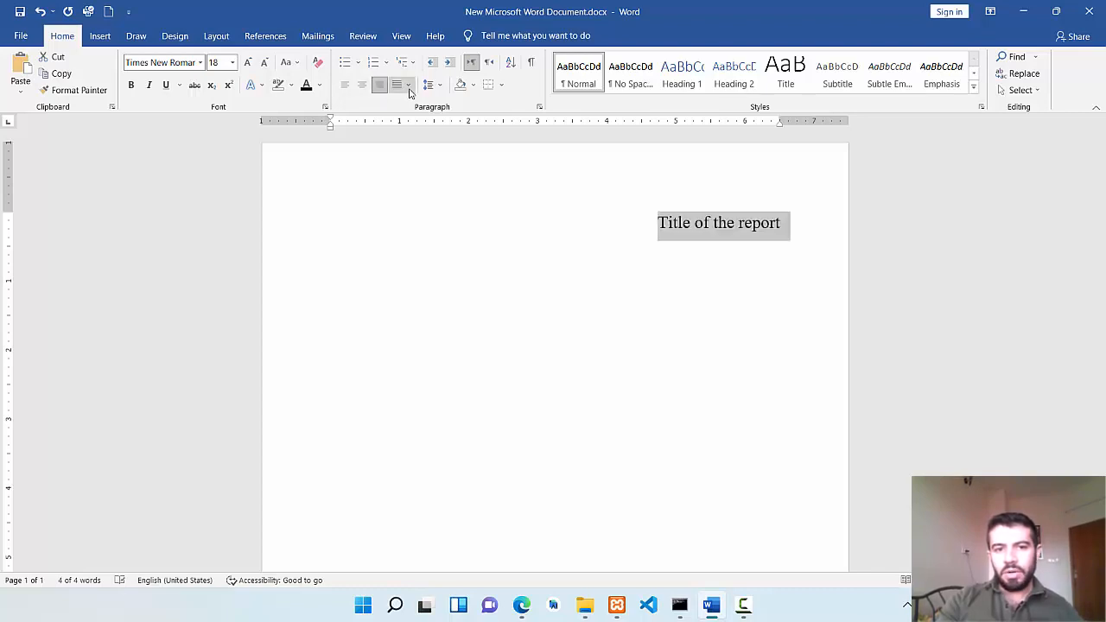
pyautogui.click(408, 86)
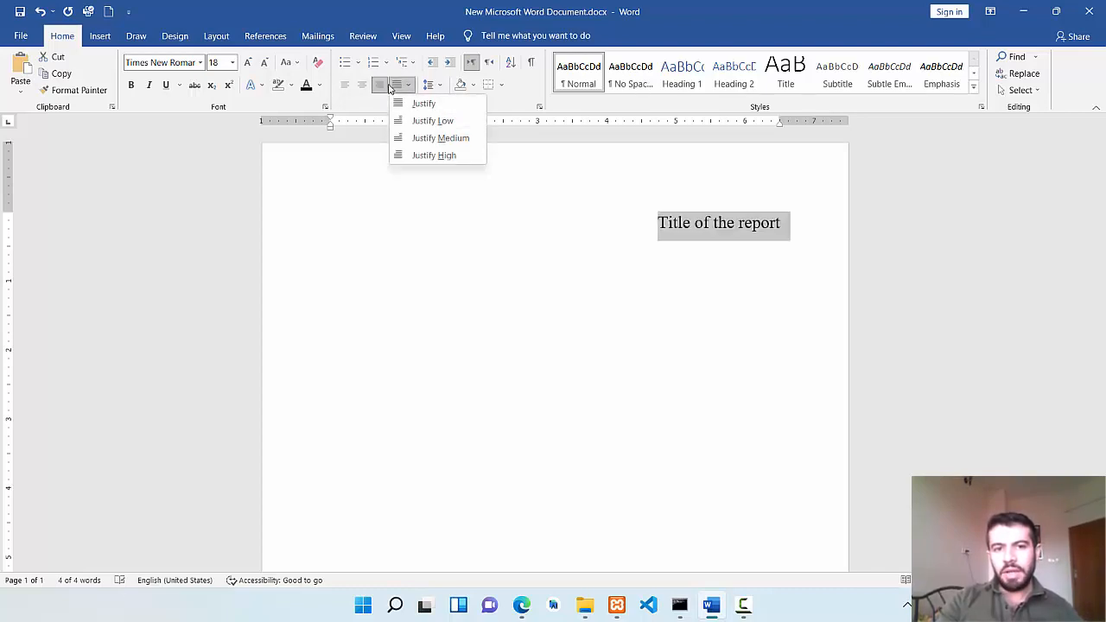
pyautogui.click(362, 86)
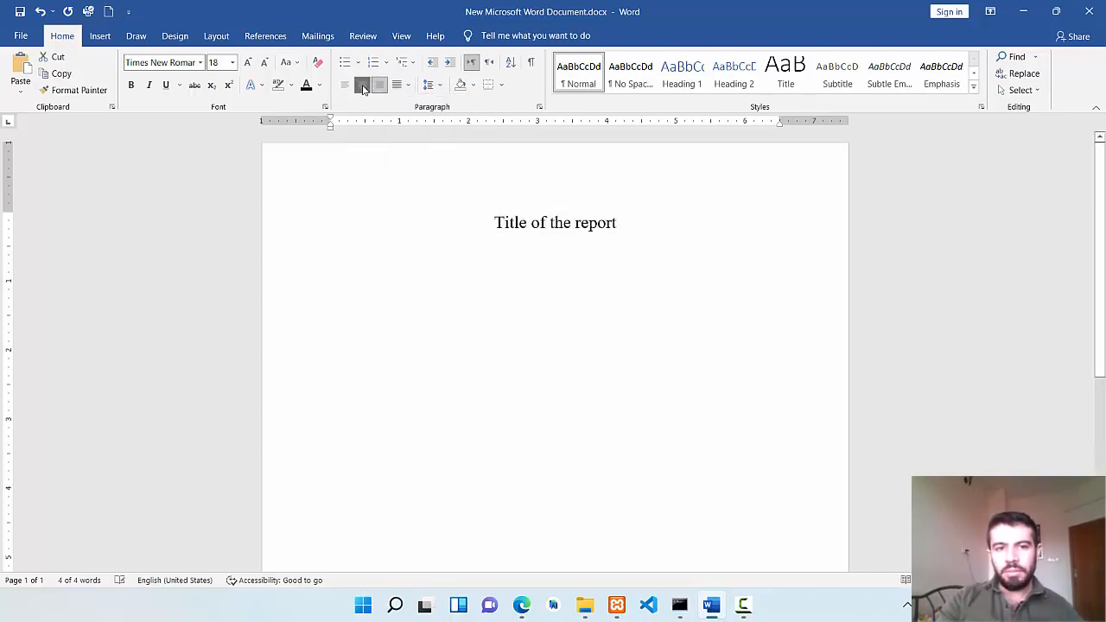
# Increase the title's font size to 26 and make it bold and underlined.
pyautogui.hotkey('ctrl', 'a')
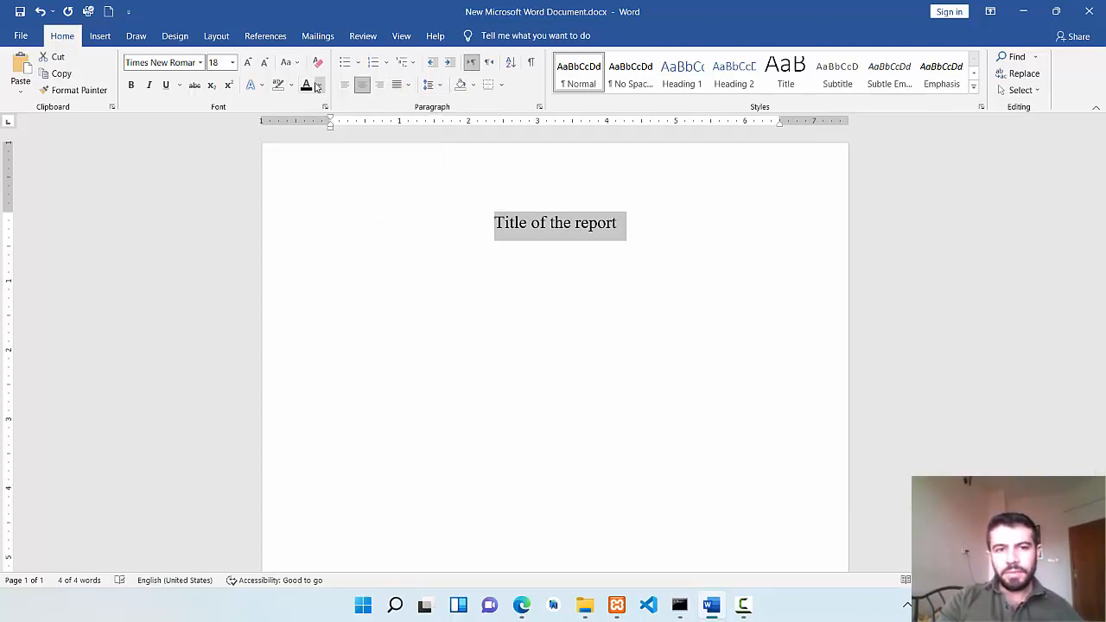
pyautogui.click(247, 64)
pyautogui.click(247, 64)
pyautogui.click(247, 64)
pyautogui.click(247, 64)
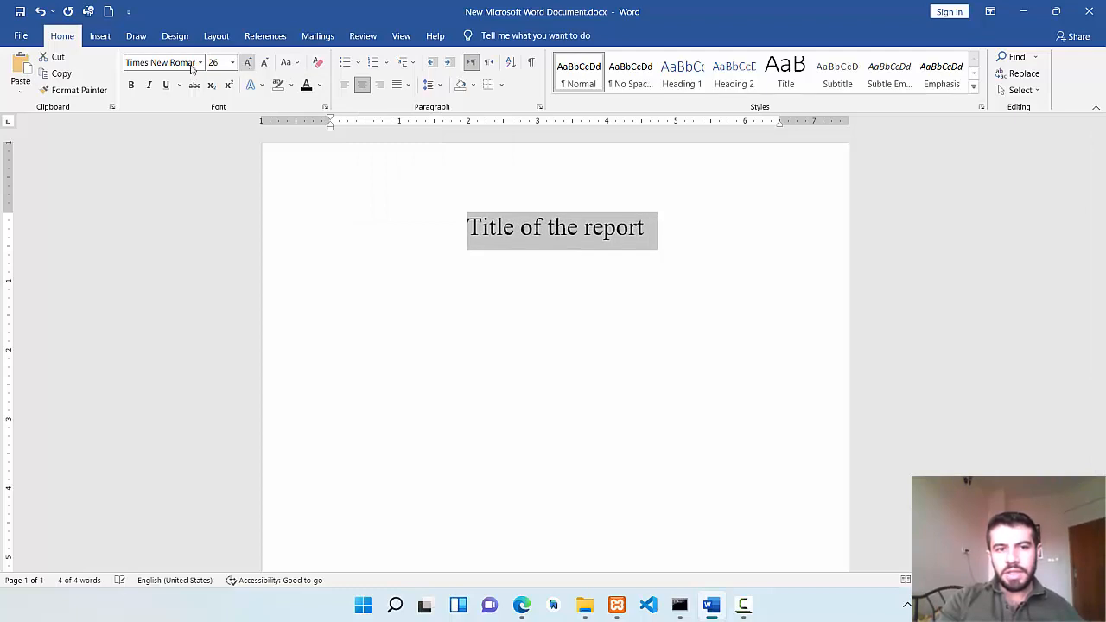
pyautogui.click(132, 85)
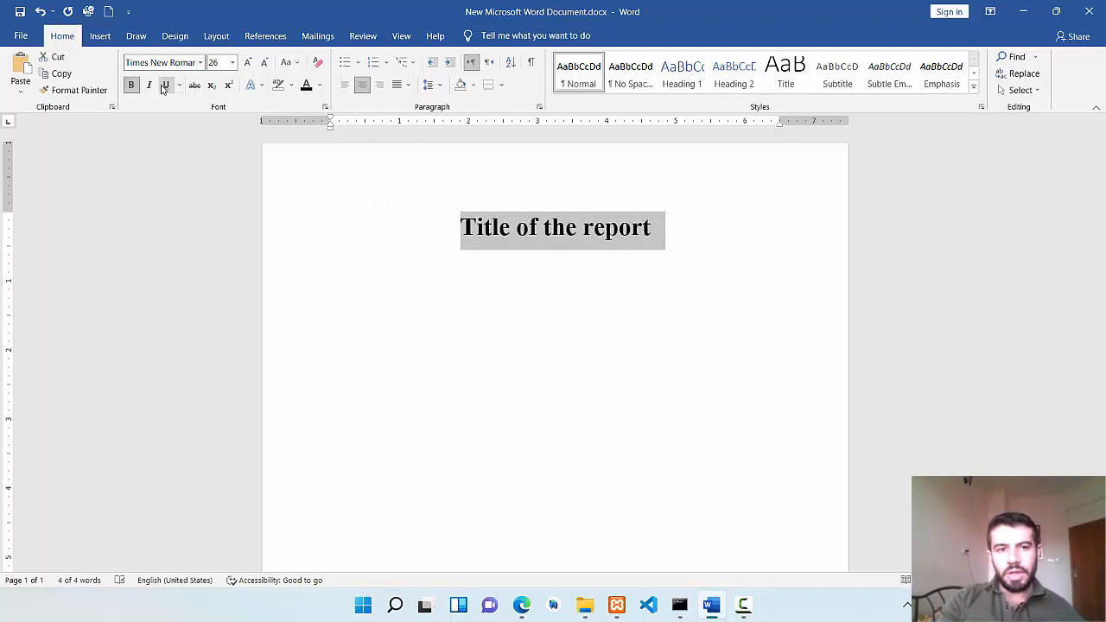
pyautogui.click(166, 85)
pyautogui.click(575, 320)
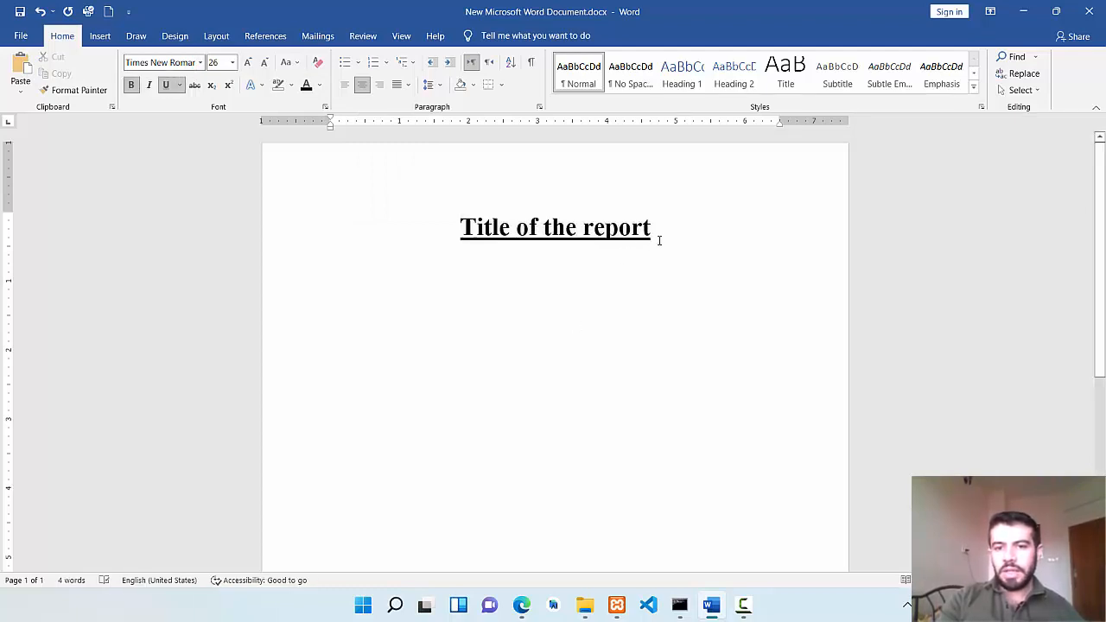
# Start a left-aligned line below the title with bold and underline off and the font size reduced to 16.
pyautogui.press('Return')
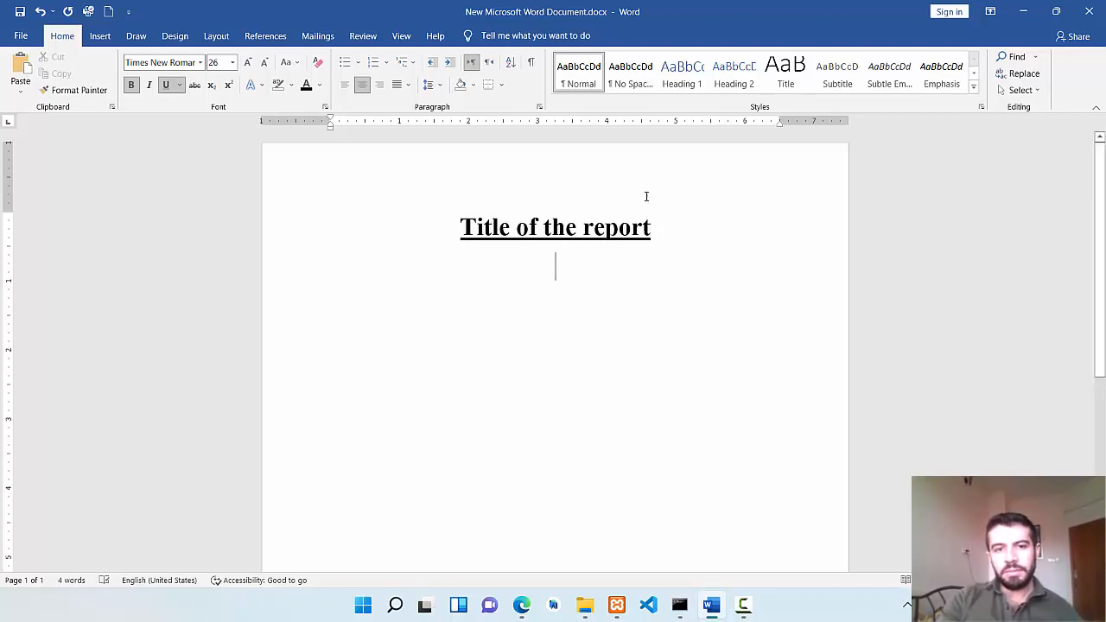
pyautogui.hotkey('ctrl', 'l')
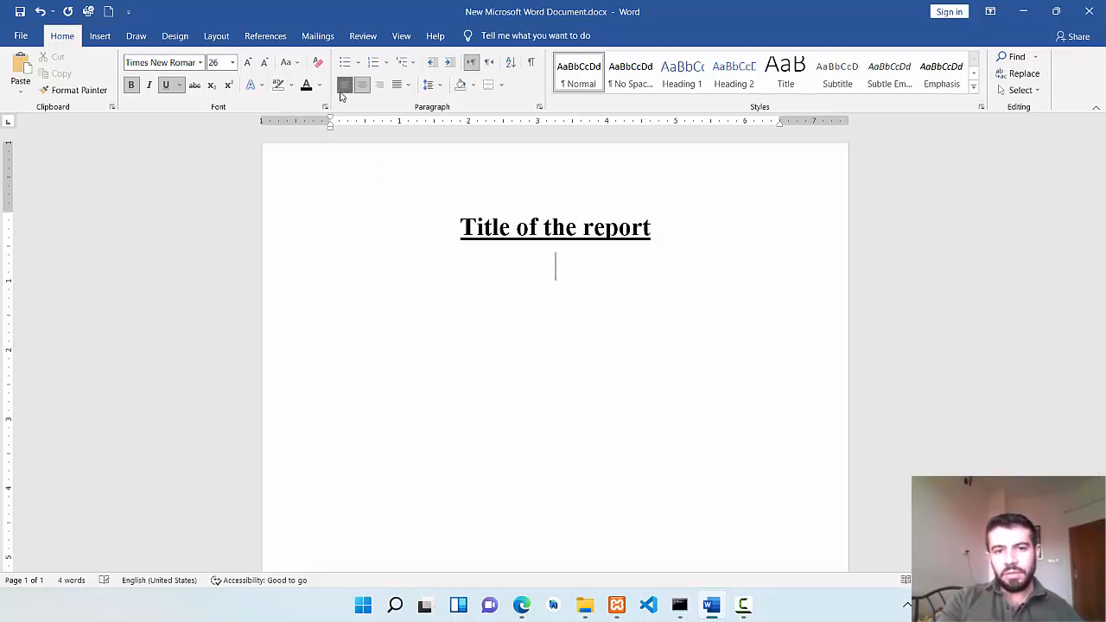
pyautogui.write('f')
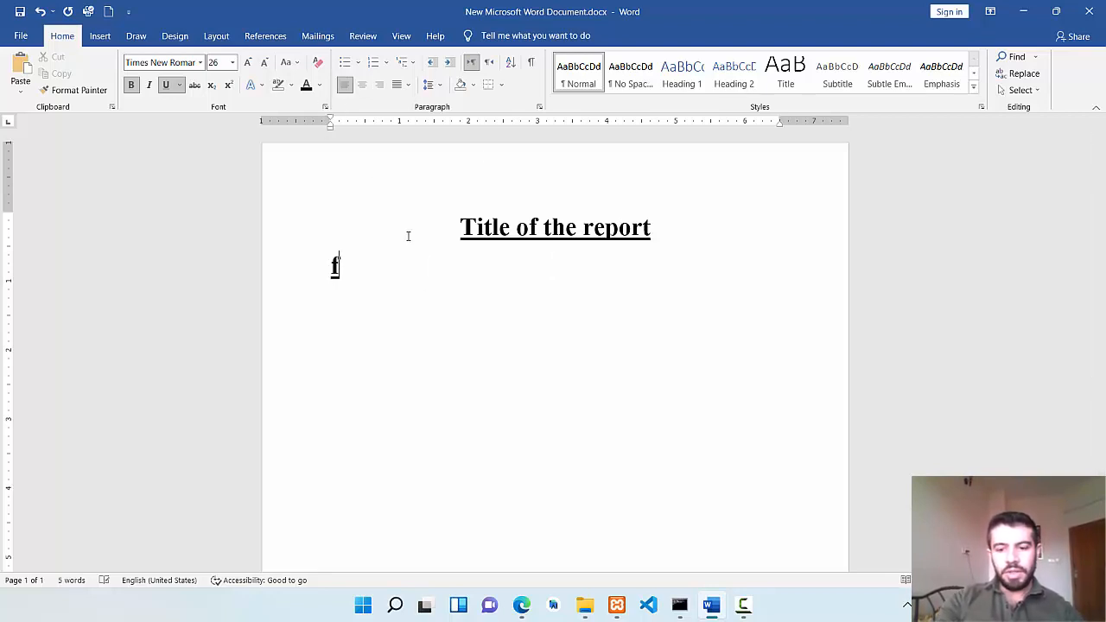
pyautogui.press('BackSpace')
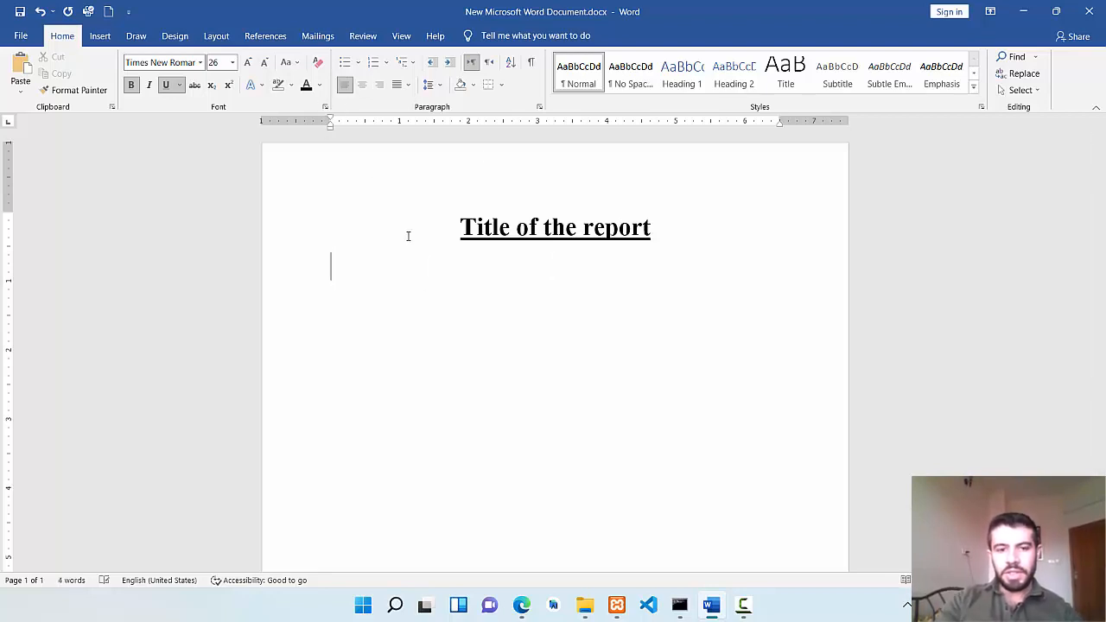
pyautogui.click(165, 84)
pyautogui.click(130, 84)
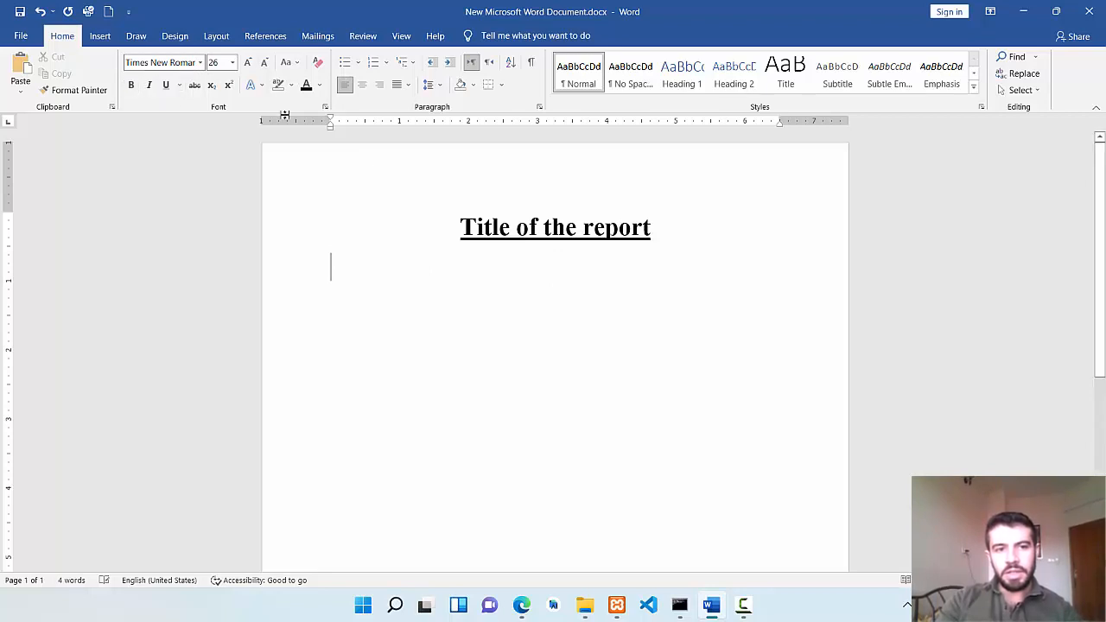
pyautogui.click(265, 63)
pyautogui.click(265, 63)
pyautogui.click(265, 63)
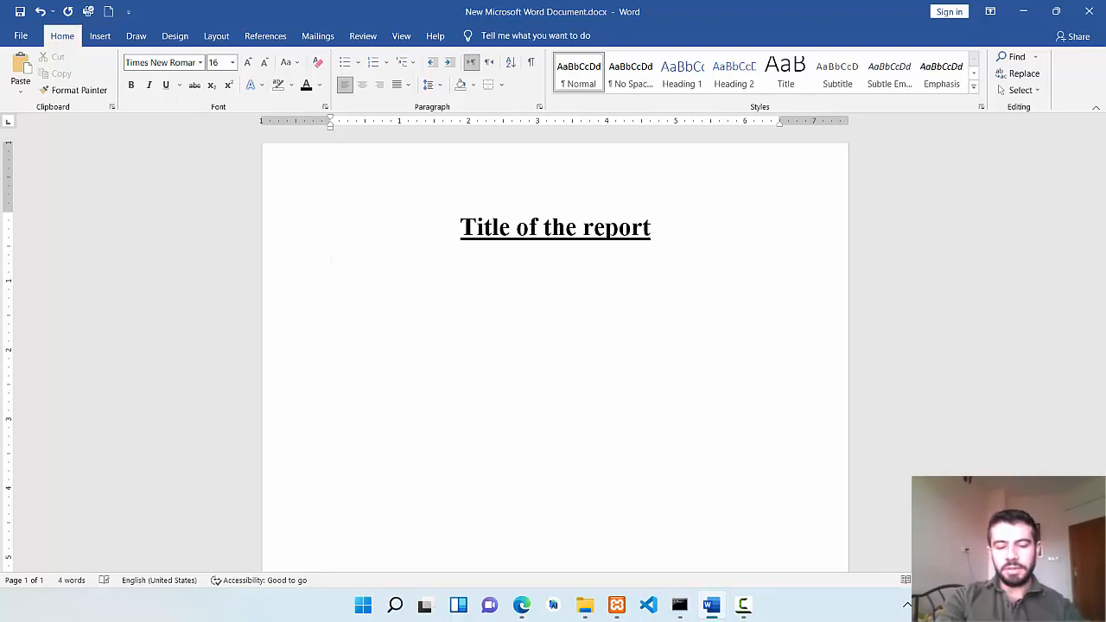
# Write the paragraph "This is the first paper using Microsoft word 2019, this is for departments of general education and translation.".
pyautogui.write('his is')
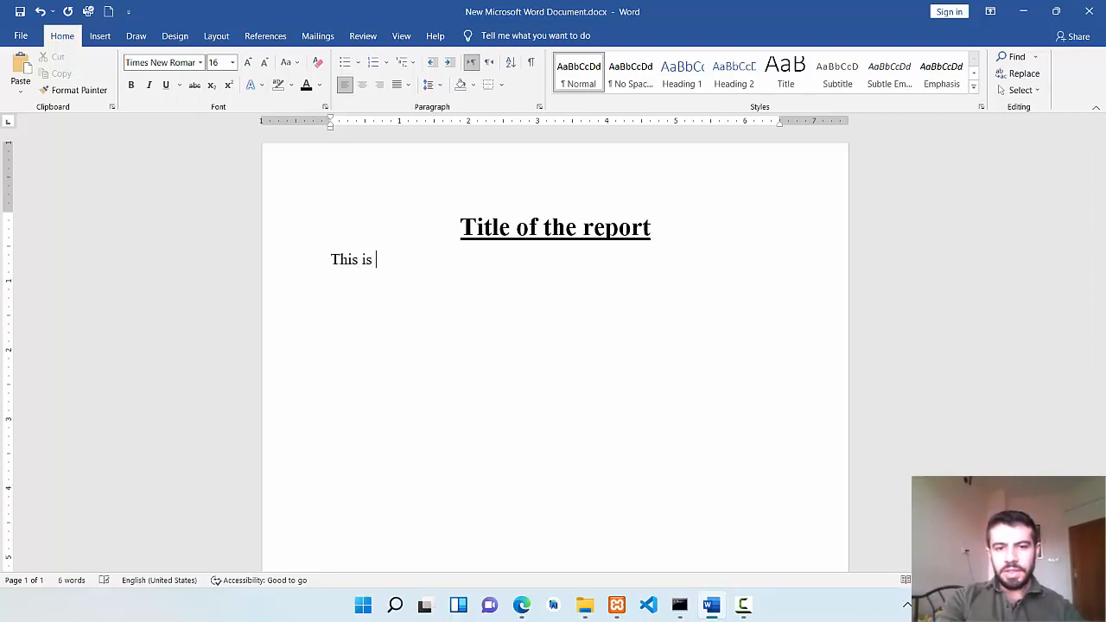
pyautogui.write(' the firs')
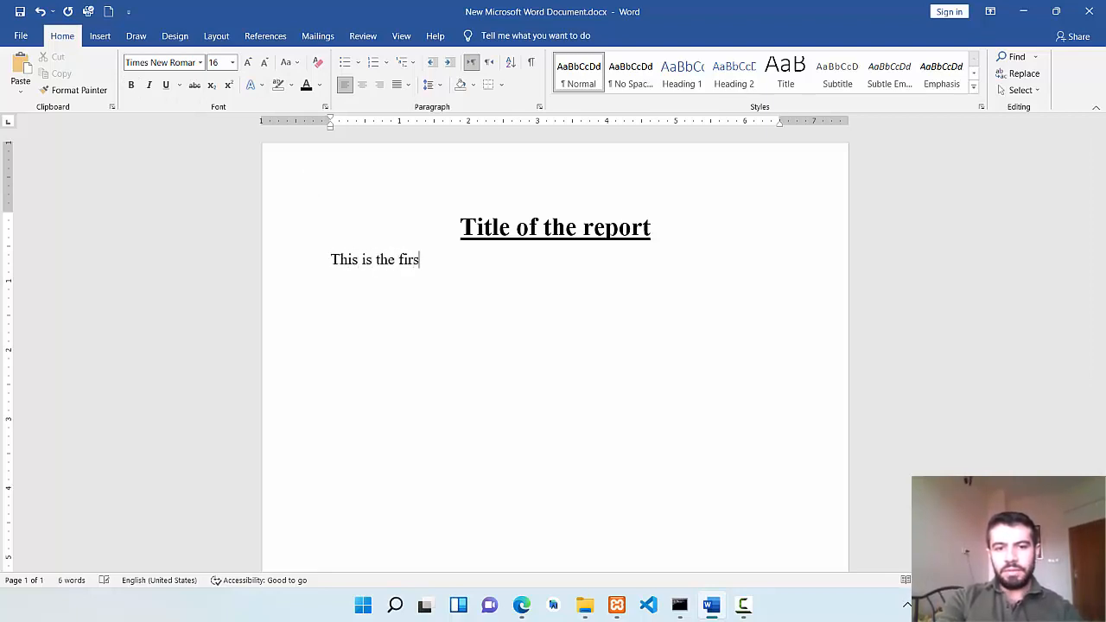
pyautogui.write('t pa')
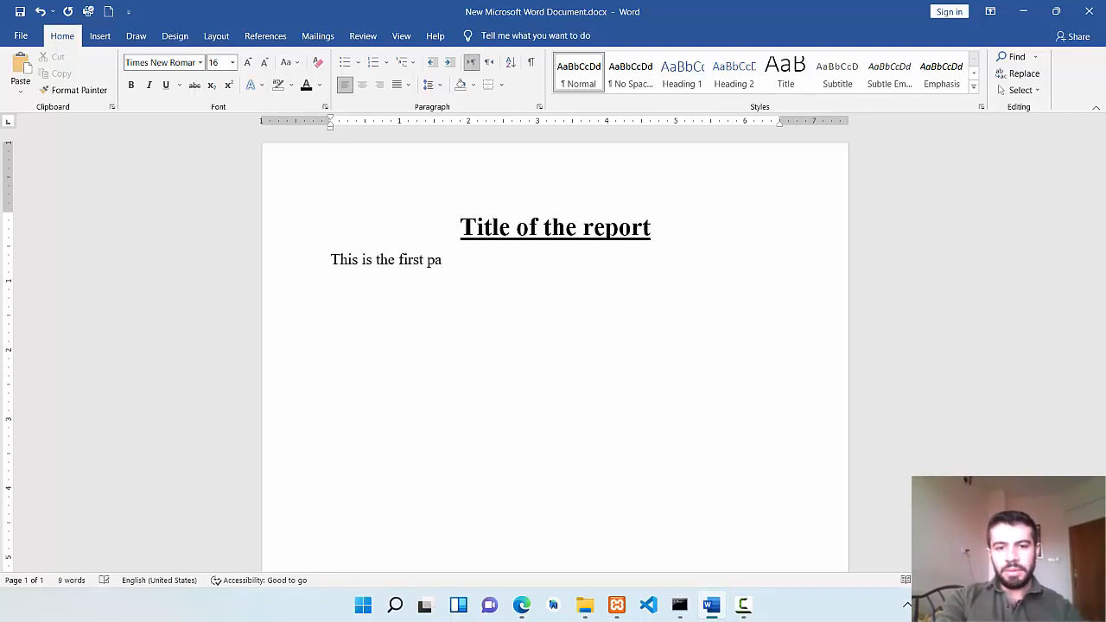
pyautogui.write('per in')
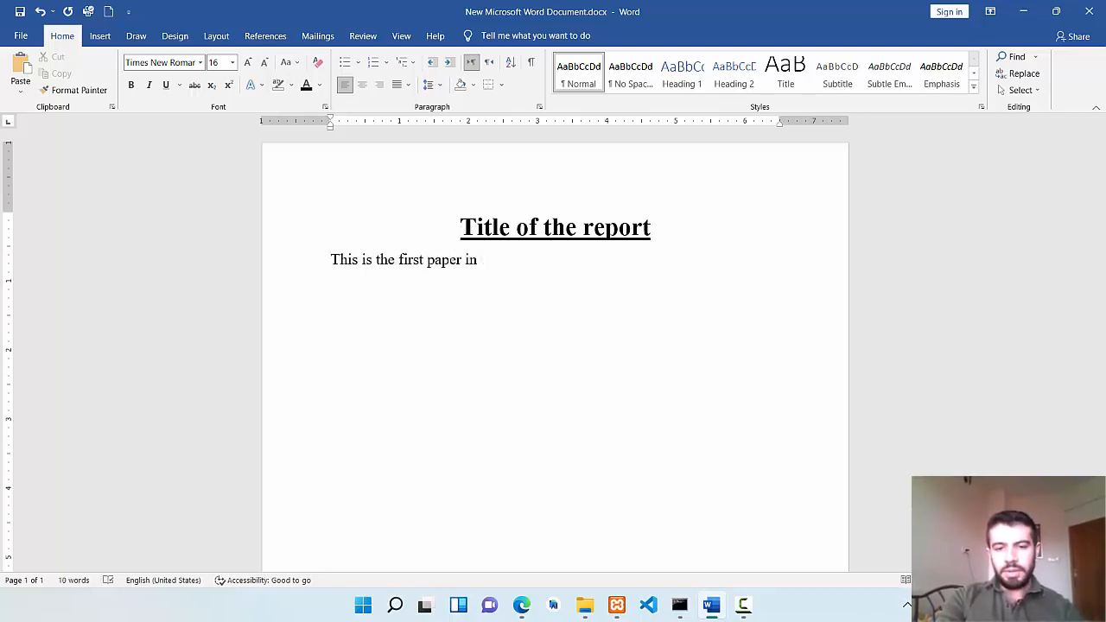
pyautogui.press('BackSpace')
pyautogui.press('BackSpace')
pyautogui.press('BackSpace')
pyautogui.write('u')
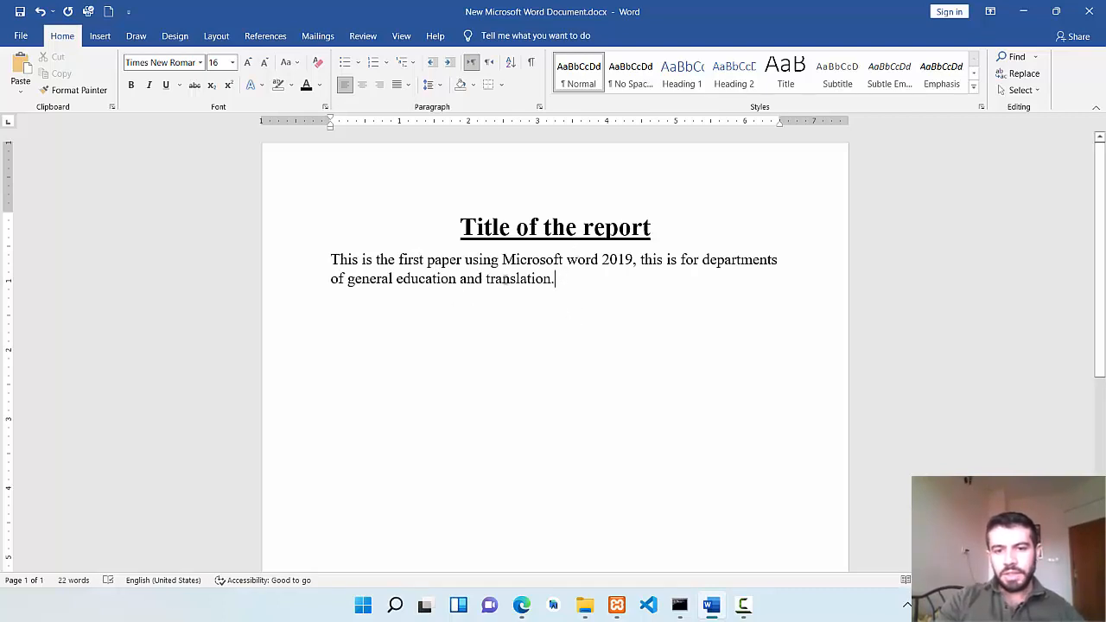
# Try center, right and left alignment on the body paragraph and set it to Justify.
pyautogui.moveTo(557, 278); pyautogui.dragTo(331, 259)
pyautogui.hotkey('ctrl', 'c')
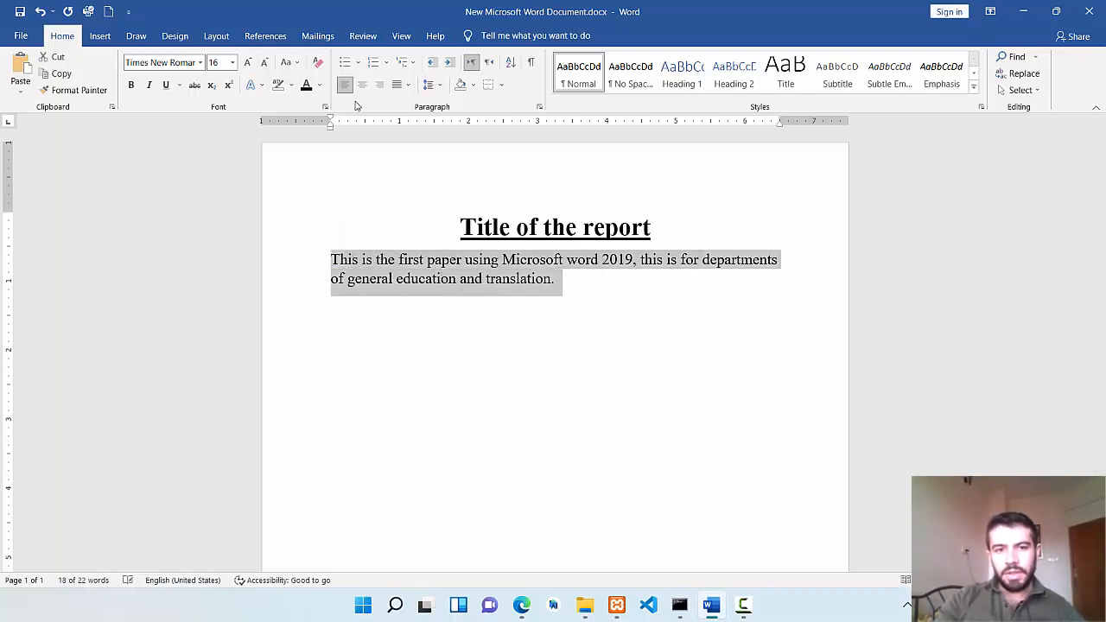
pyautogui.click(359, 86)
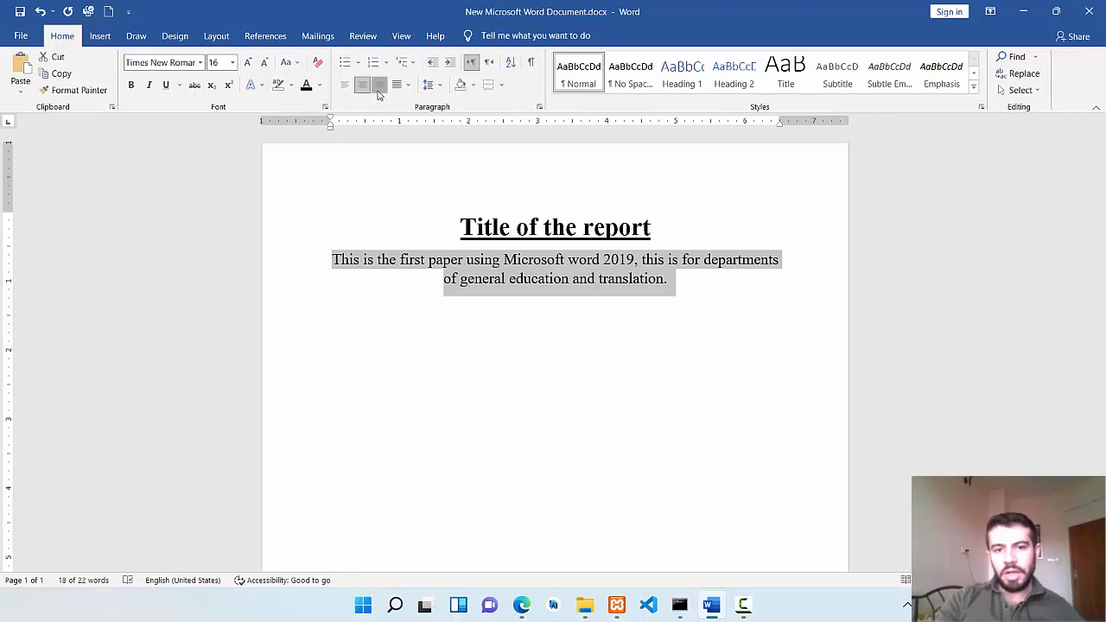
pyautogui.click(379, 86)
pyautogui.click(345, 86)
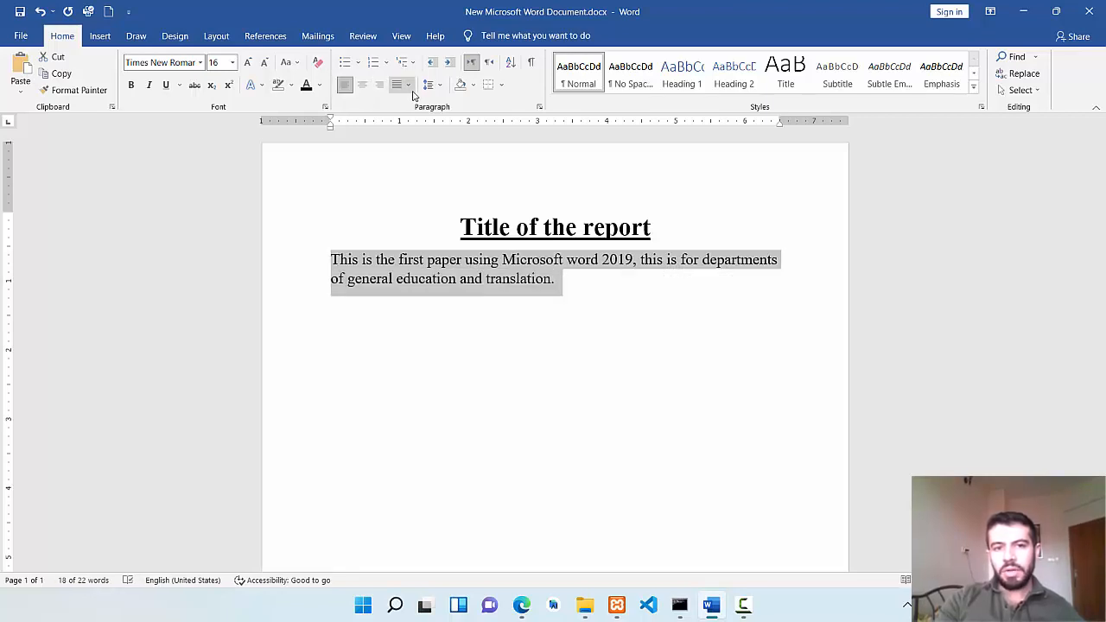
pyautogui.click(409, 86)
pyautogui.click(427, 104)
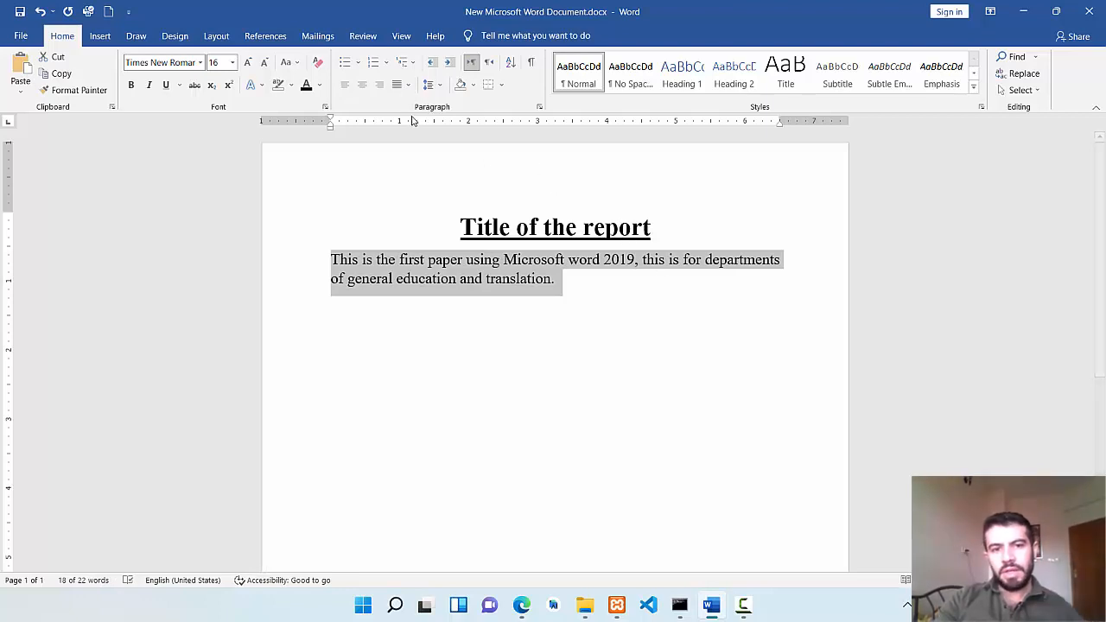
# Paste three copies of the body paragraph's text directly after its last sentence.
pyautogui.click(567, 279)
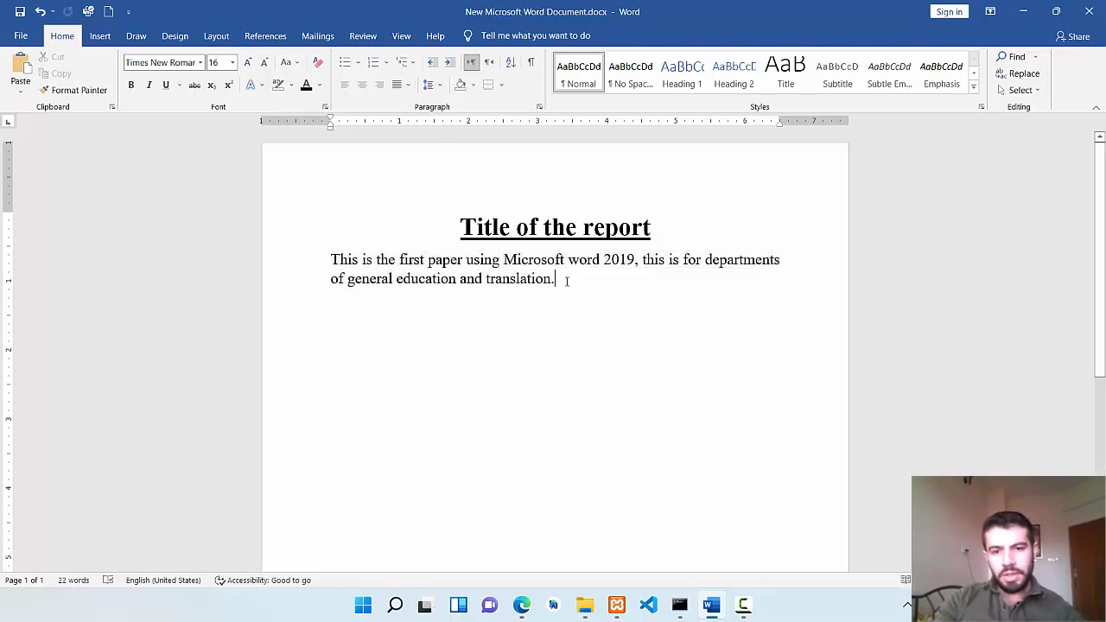
pyautogui.hotkey('ctrl', 'v')
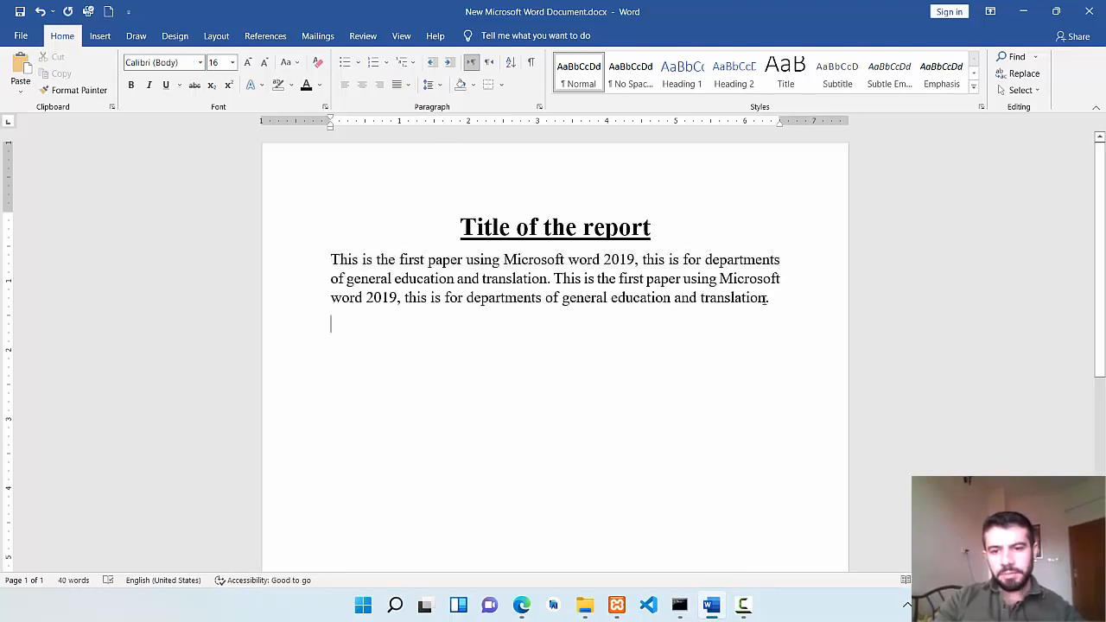
pyautogui.hotkey('ctrl', 'v')
pyautogui.hotkey('ctrl', 'v')
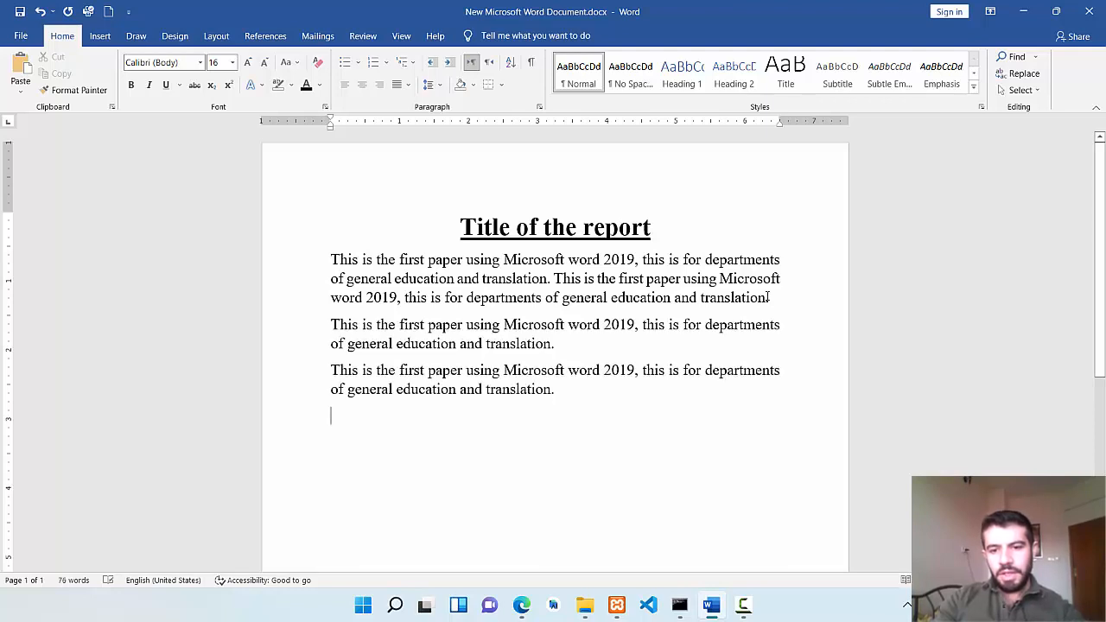
# Left-align all the body paragraphs and examine the gap at the end of the first paragraph's second line.
pyautogui.moveTo(594, 392); pyautogui.dragTo(324, 250)
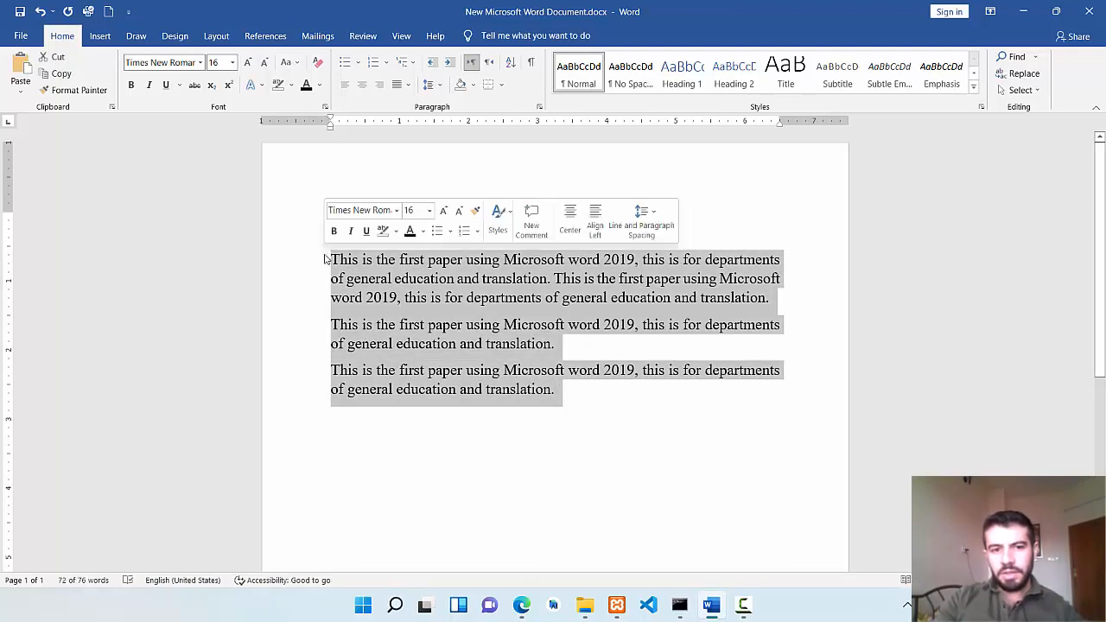
pyautogui.click(344, 84)
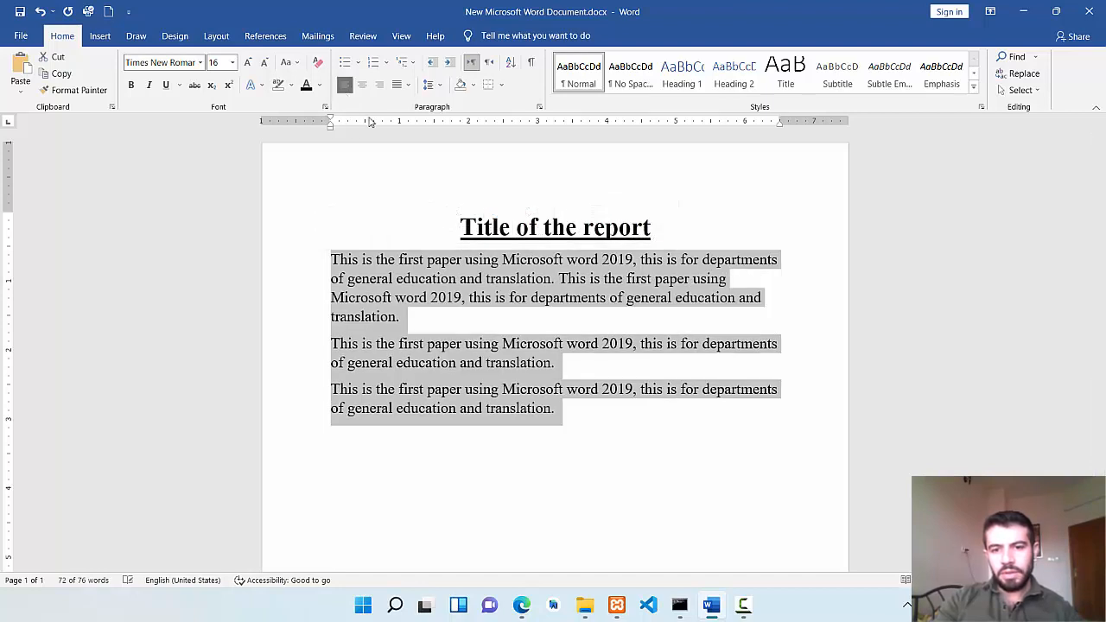
pyautogui.click(684, 438)
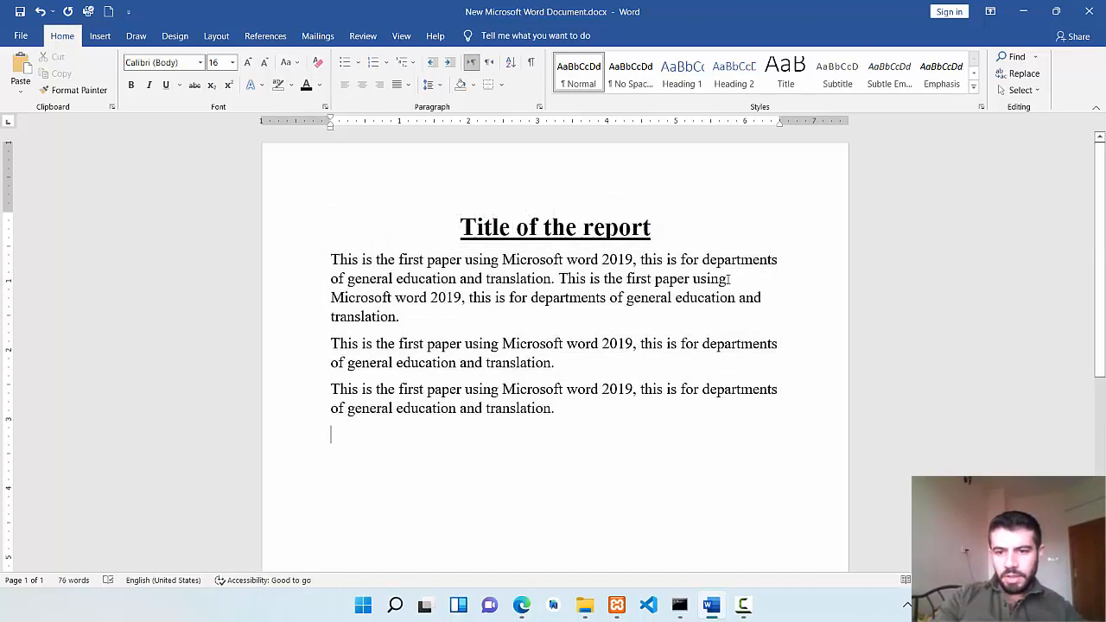
pyautogui.moveTo(727, 279); pyautogui.dragTo(751, 279)
pyautogui.click(757, 320)
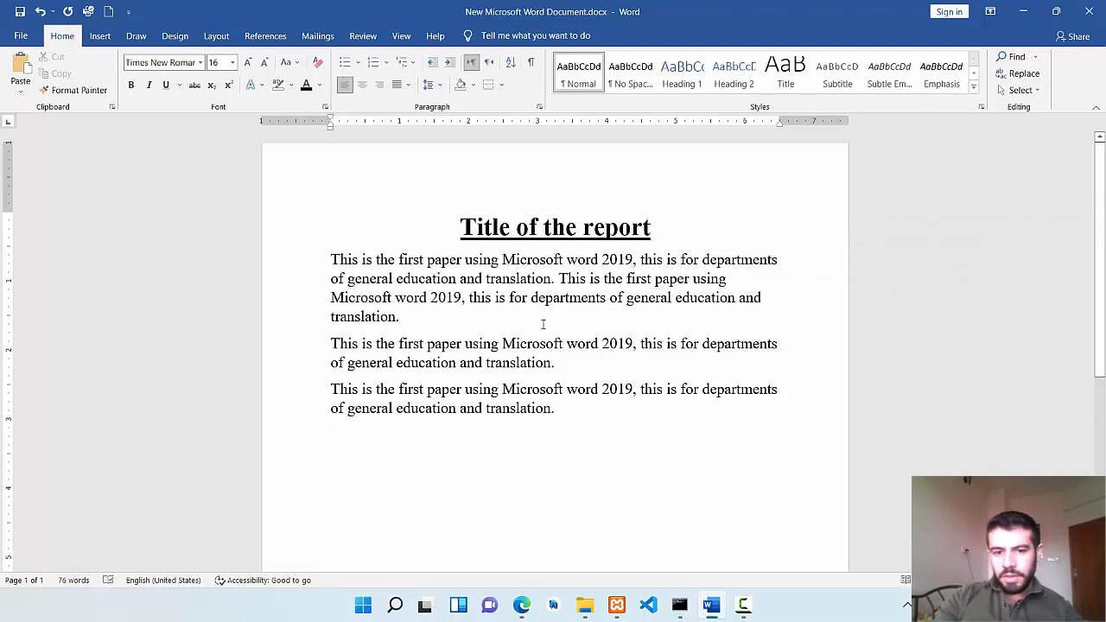
# Justify all the body paragraphs below the title.
pyautogui.moveTo(558, 409); pyautogui.dragTo(328, 259)
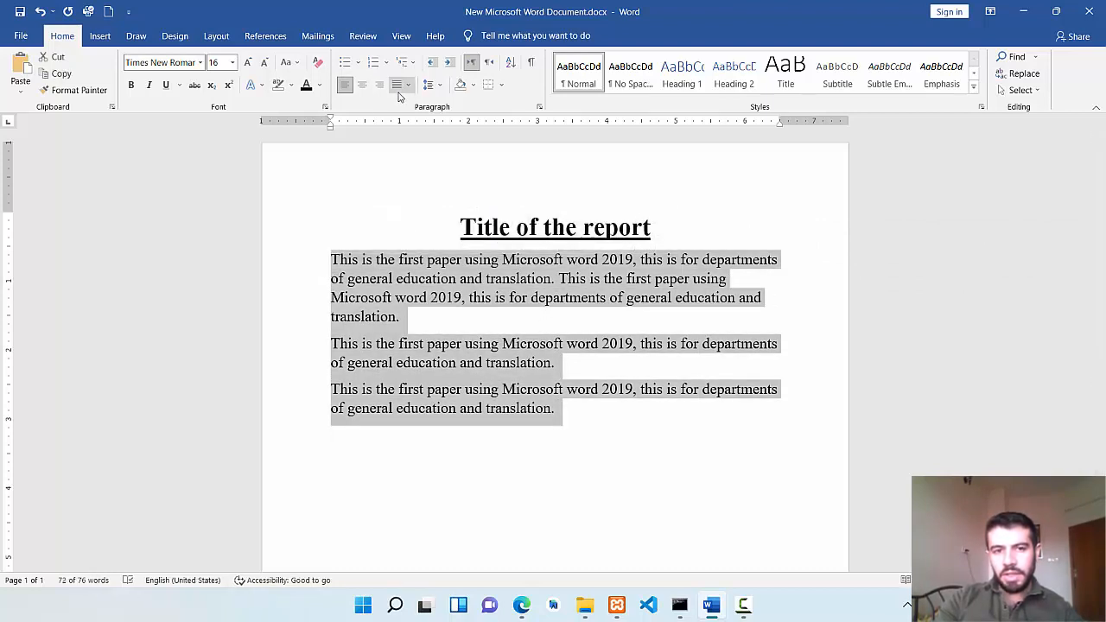
pyautogui.click(402, 90)
pyautogui.click(419, 104)
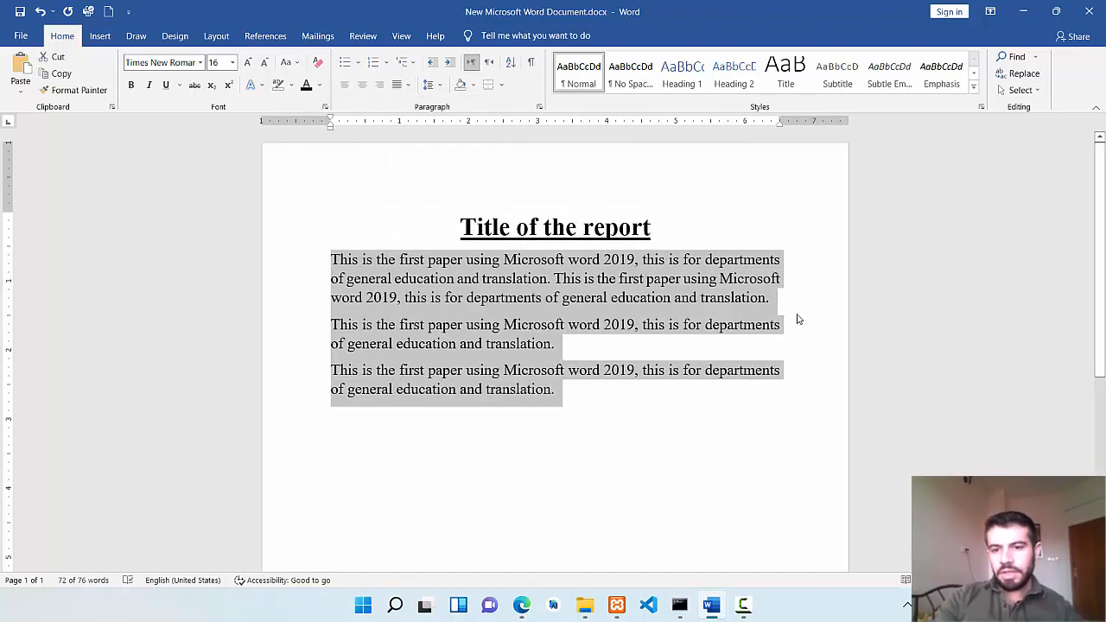
pyautogui.click(778, 295)
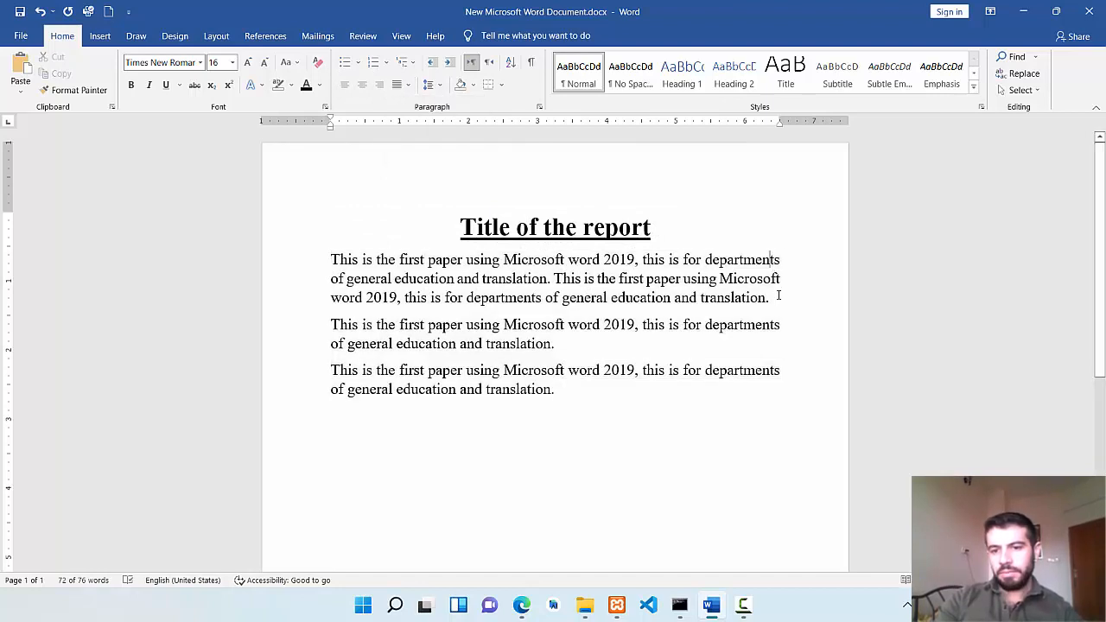
pyautogui.click(573, 390)
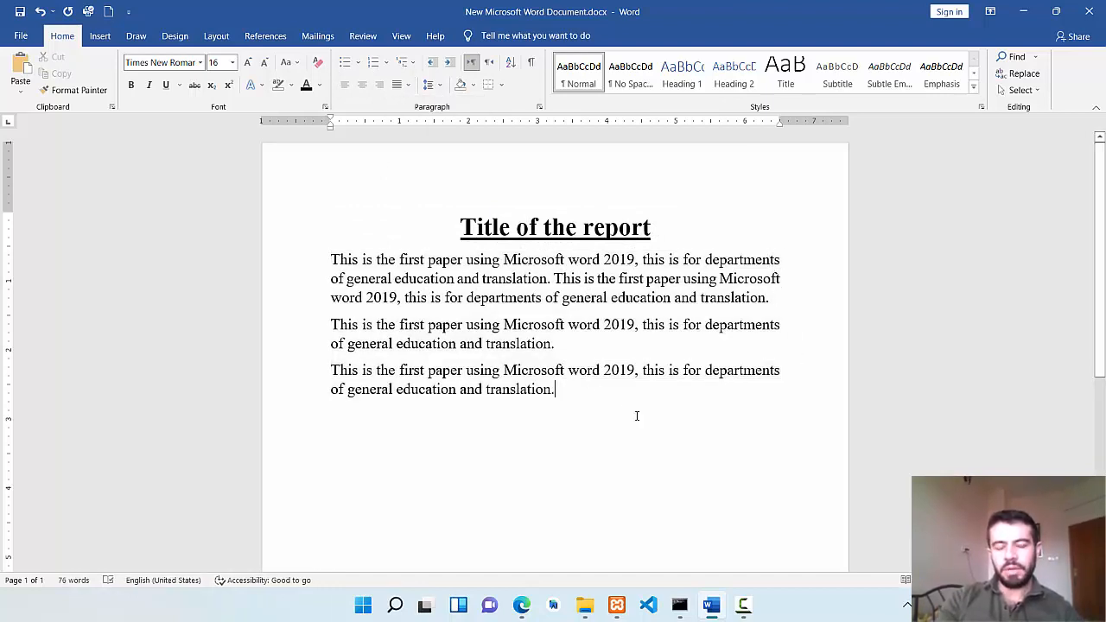
pyautogui.moveTo(581, 397); pyautogui.dragTo(251, 249)
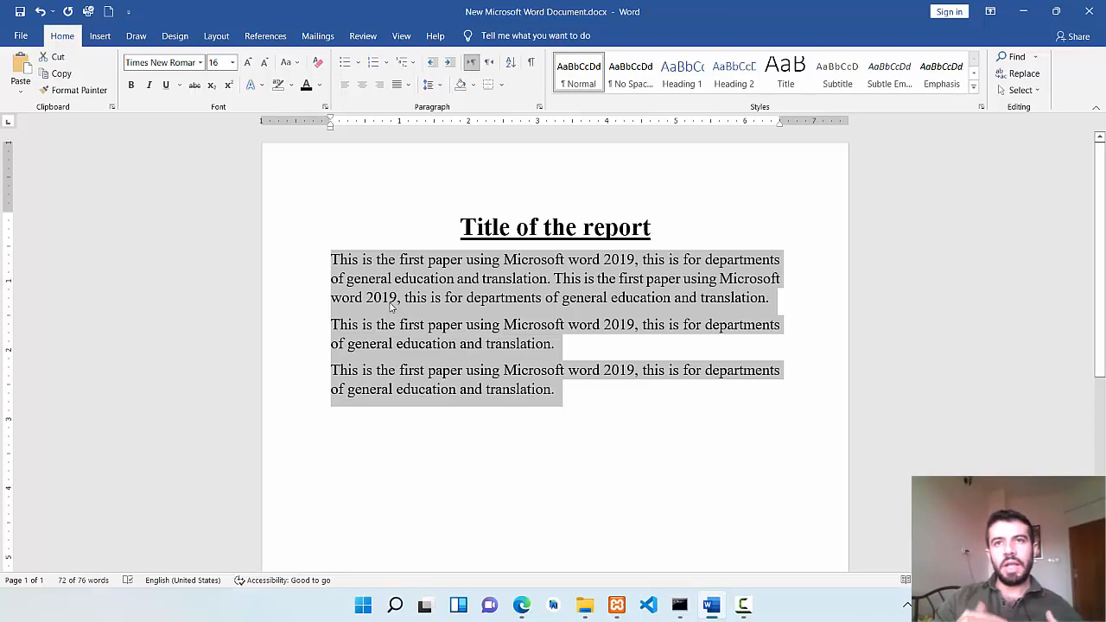
# Try indenting the first line of the first body paragraph with a tab, and undo it.
pyautogui.click(335, 260)
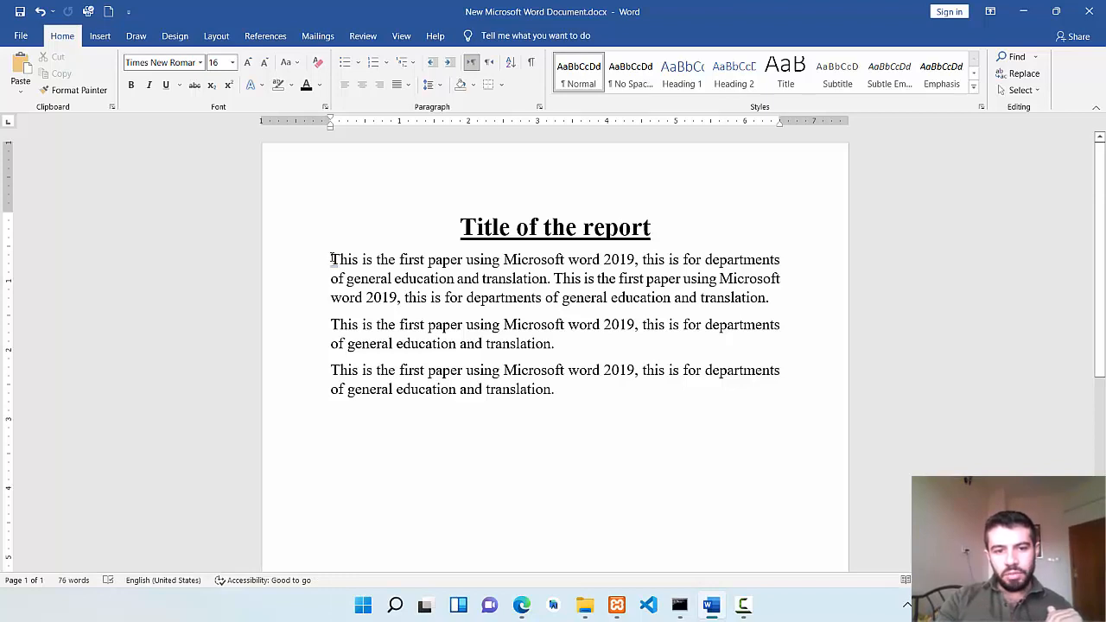
pyautogui.press('Tab')
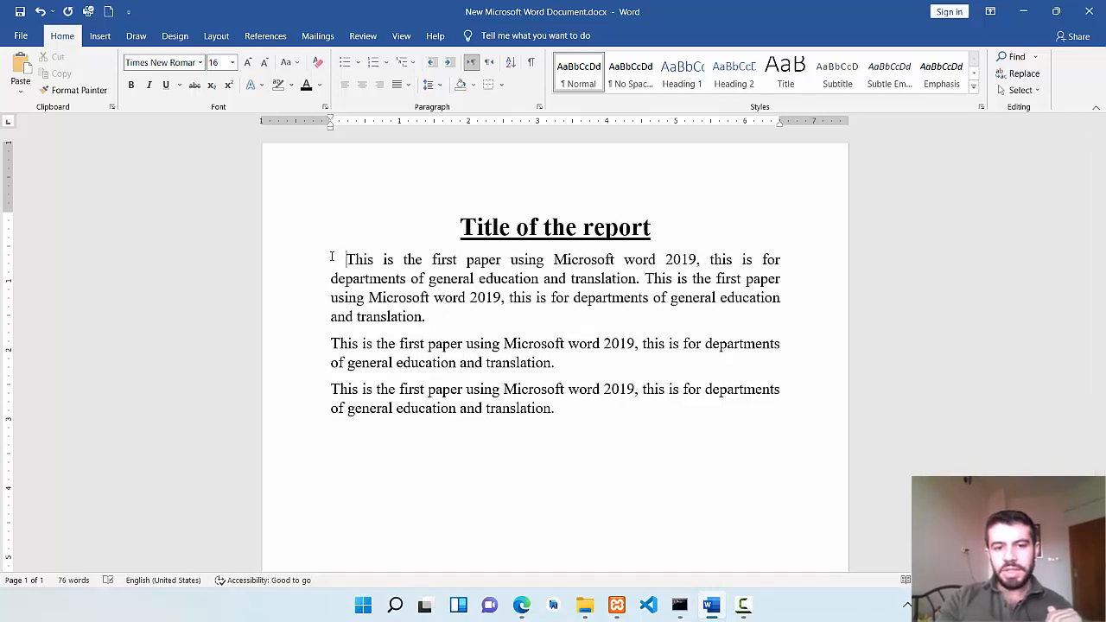
pyautogui.hotkey('ctrl', 'z')
pyautogui.hotkey('ctrl', 'z')
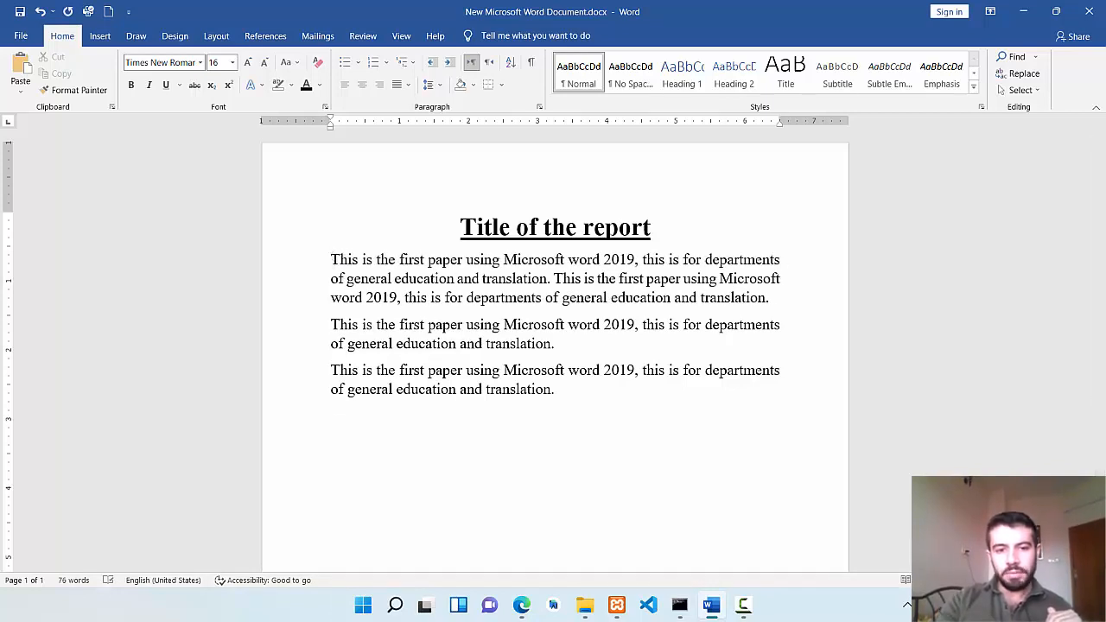
# Increase the indent of the first body paragraph by one level and decrease it back to the margin.
pyautogui.moveTo(330, 259); pyautogui.dragTo(635, 371)
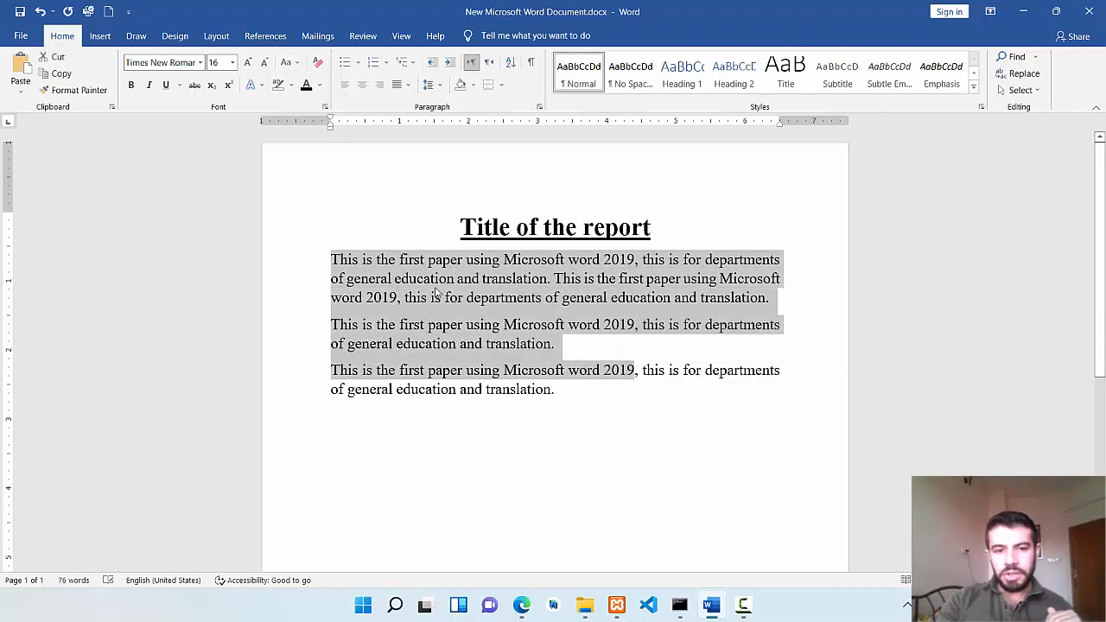
pyautogui.click(394, 278)
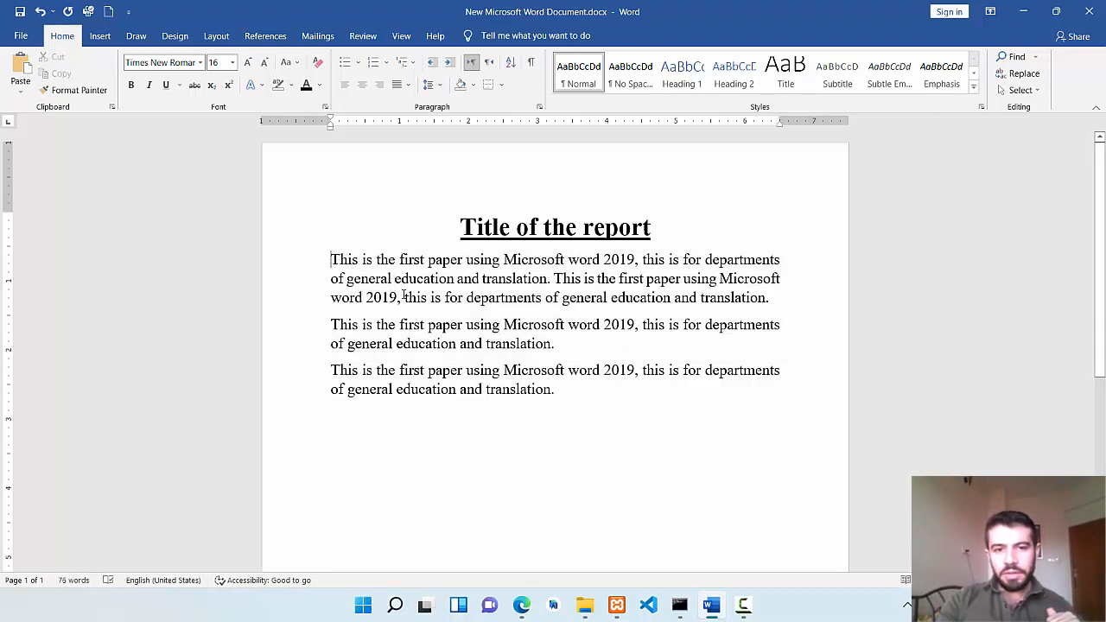
pyautogui.click(450, 66)
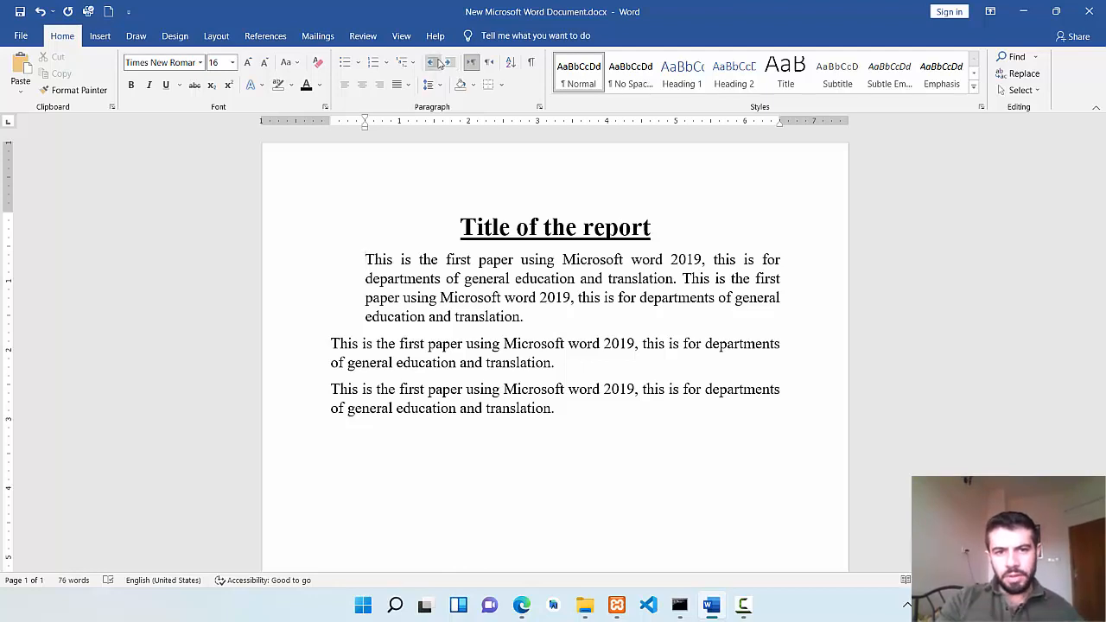
pyautogui.click(435, 64)
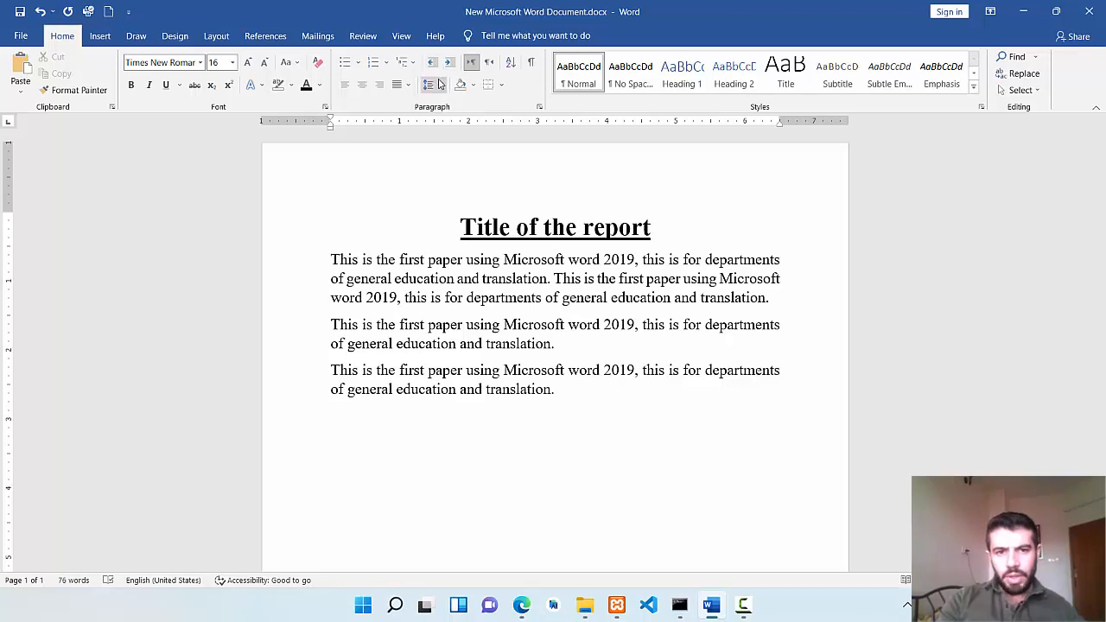
pyautogui.click(464, 297)
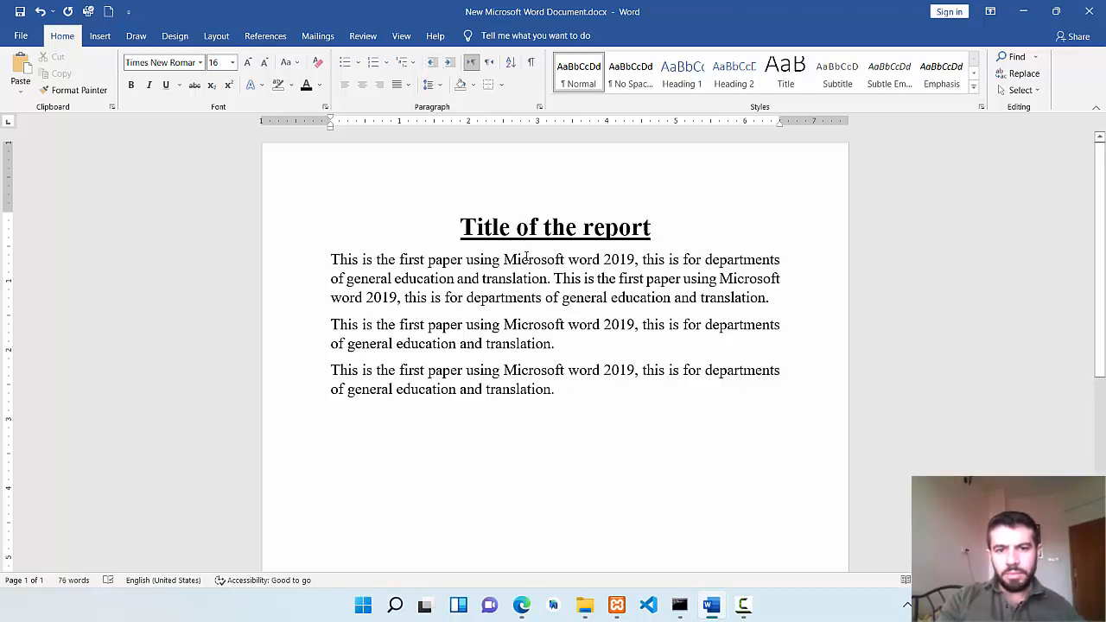
# Set the line spacing of the first body paragraph to 1.5.
pyautogui.moveTo(330, 259); pyautogui.dragTo(781, 309)
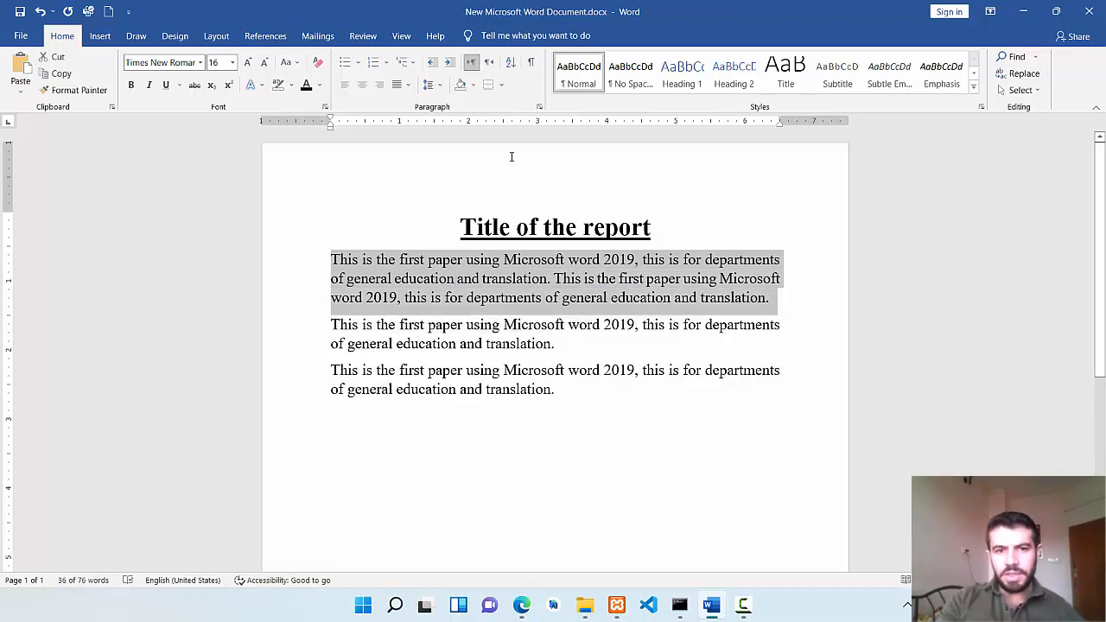
pyautogui.click(441, 87)
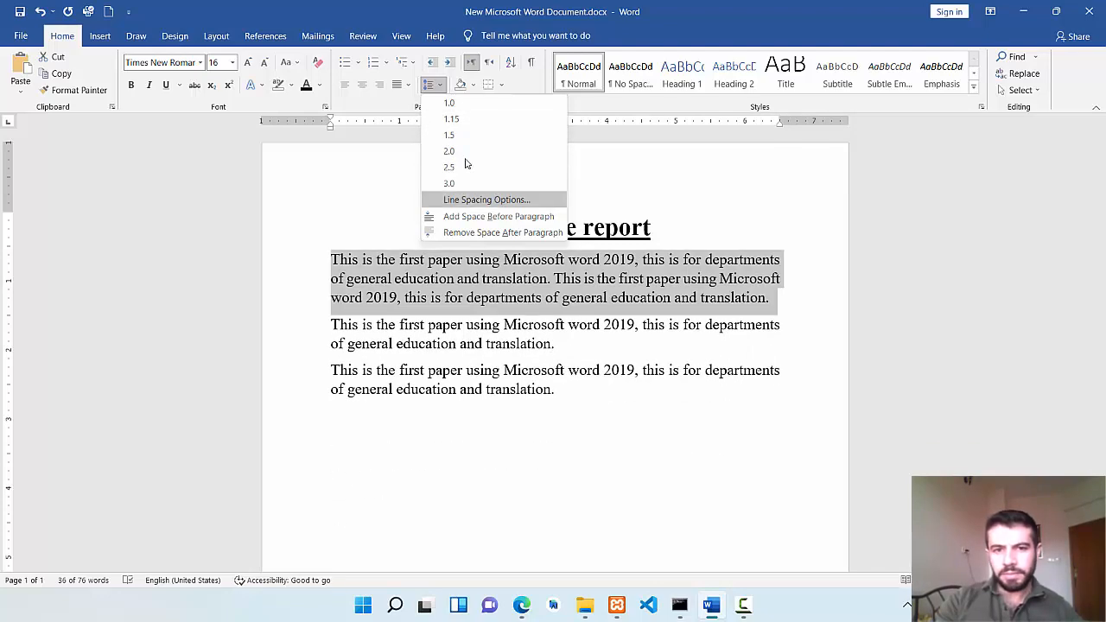
pyautogui.click(460, 138)
pyautogui.click(474, 259)
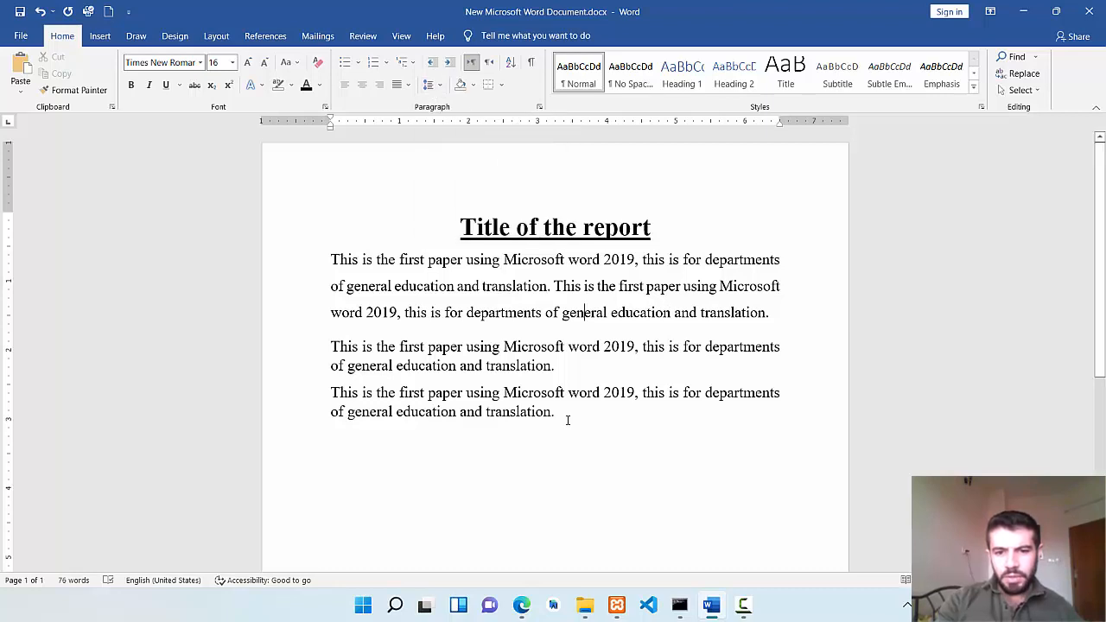
# Replace the last two body paragraphs with a numbered list in "1-" format containing Word, Excel and powerpoint.
pyautogui.moveTo(562, 418); pyautogui.dragTo(345, 348)
pyautogui.press('Delete')
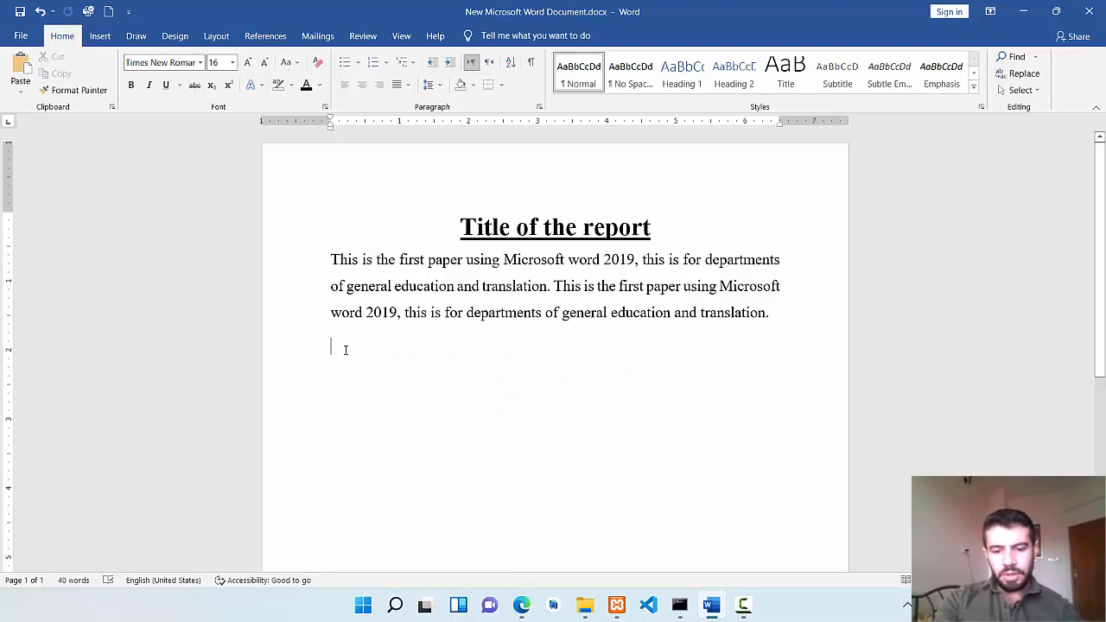
pyautogui.write('1- ')
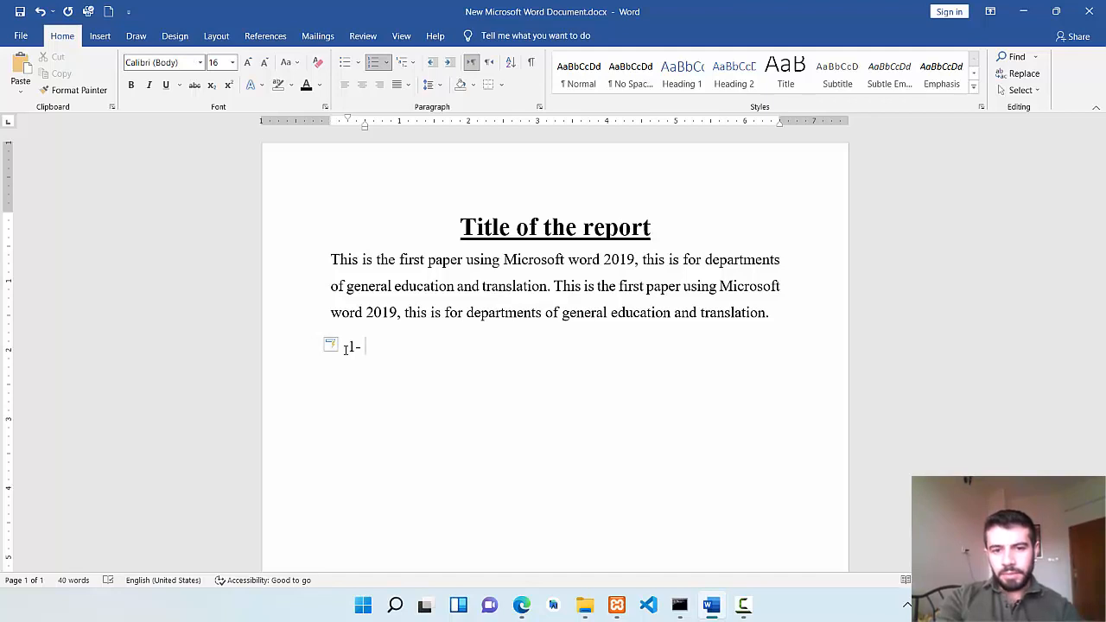
pyautogui.write('word')
pyautogui.press('Return')
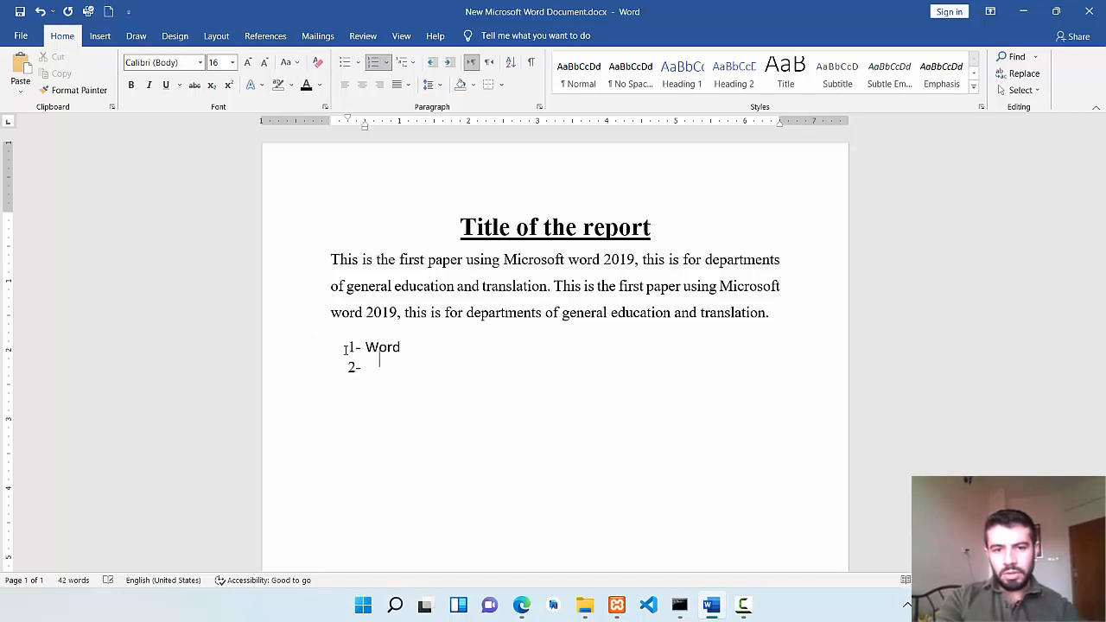
pyautogui.write('excel')
pyautogui.press('Return')
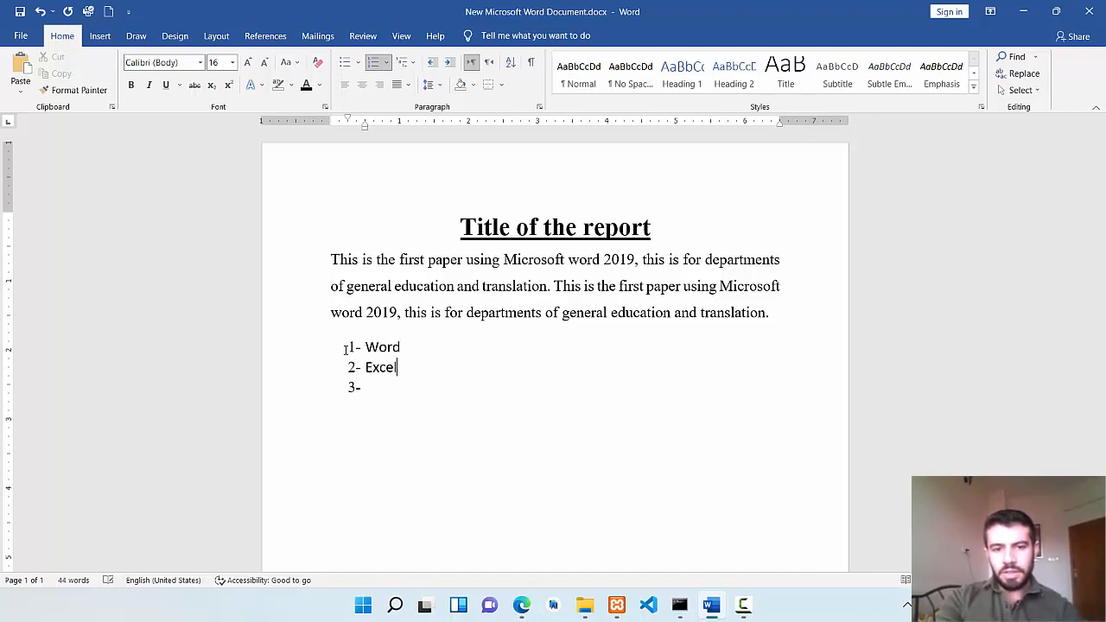
pyautogui.write('power')
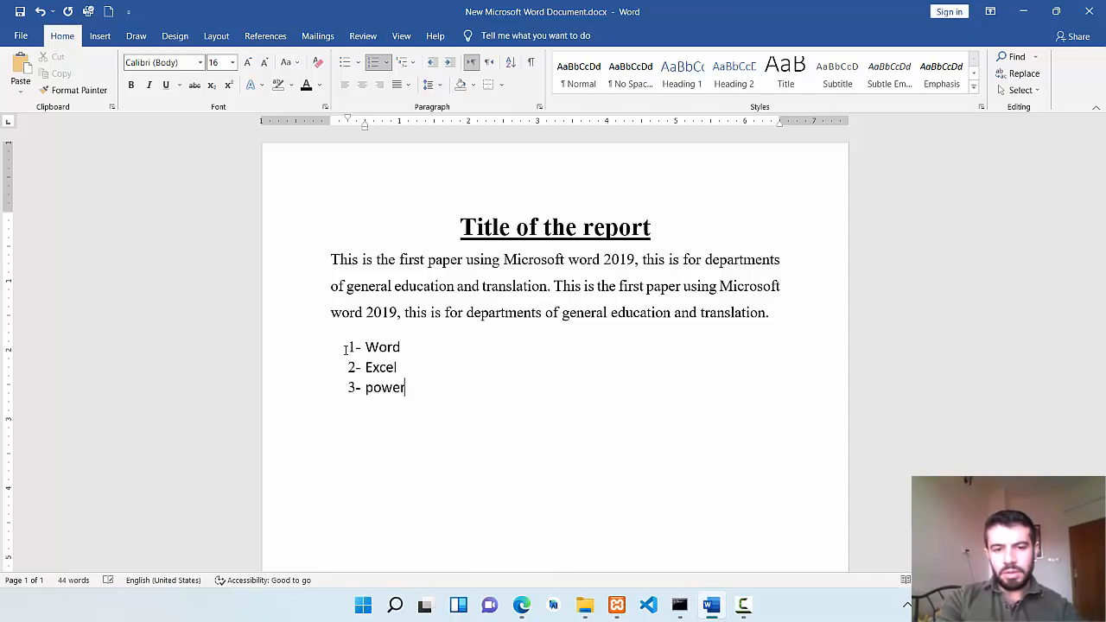
pyautogui.write('point')
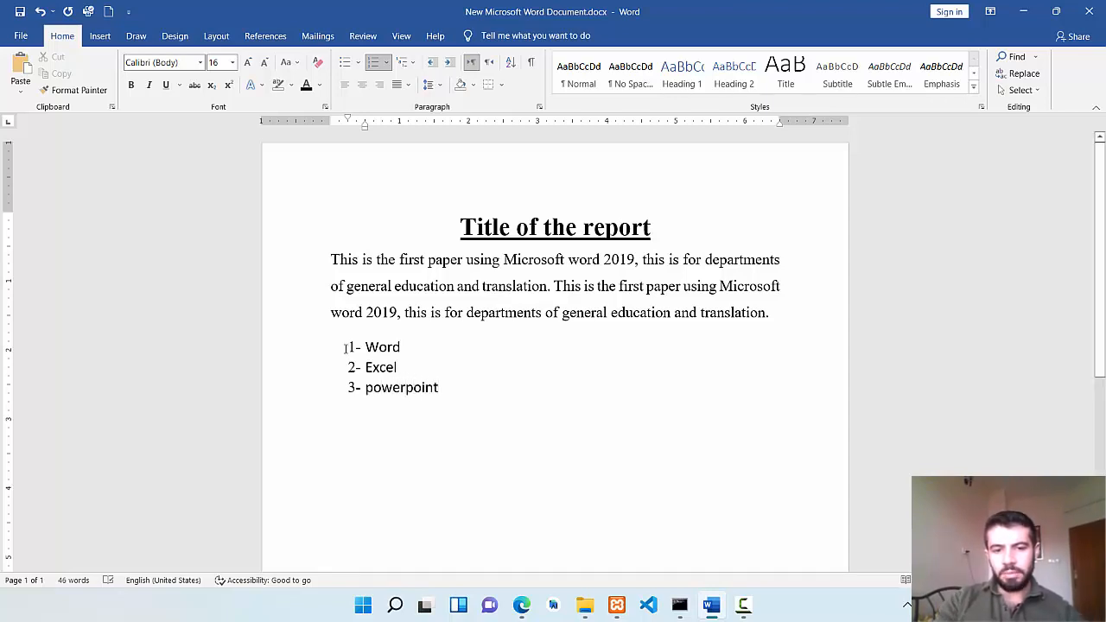
# Give the three list items checkmark bullets, and switch them to A. B. C. numbering.
pyautogui.moveTo(444, 385); pyautogui.dragTo(364, 346)
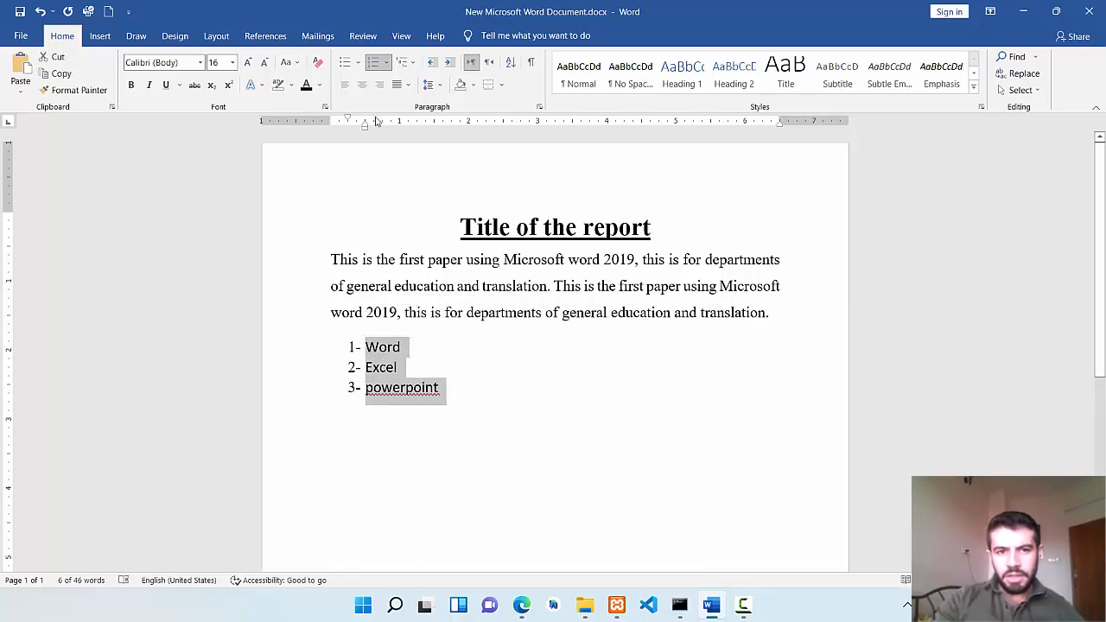
pyautogui.click(358, 65)
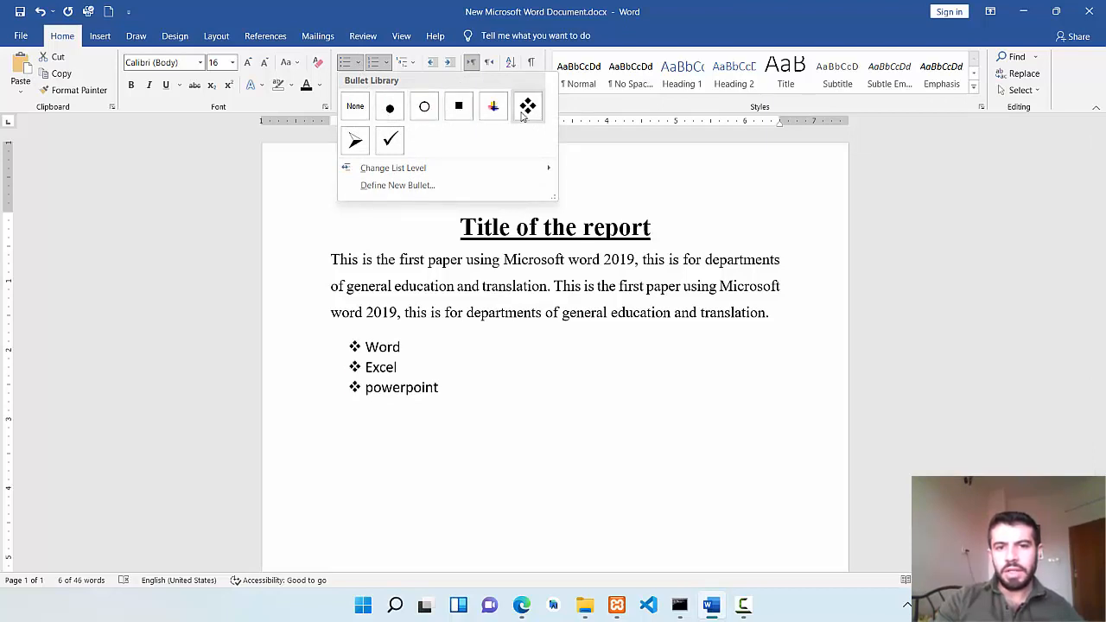
pyautogui.click(390, 139)
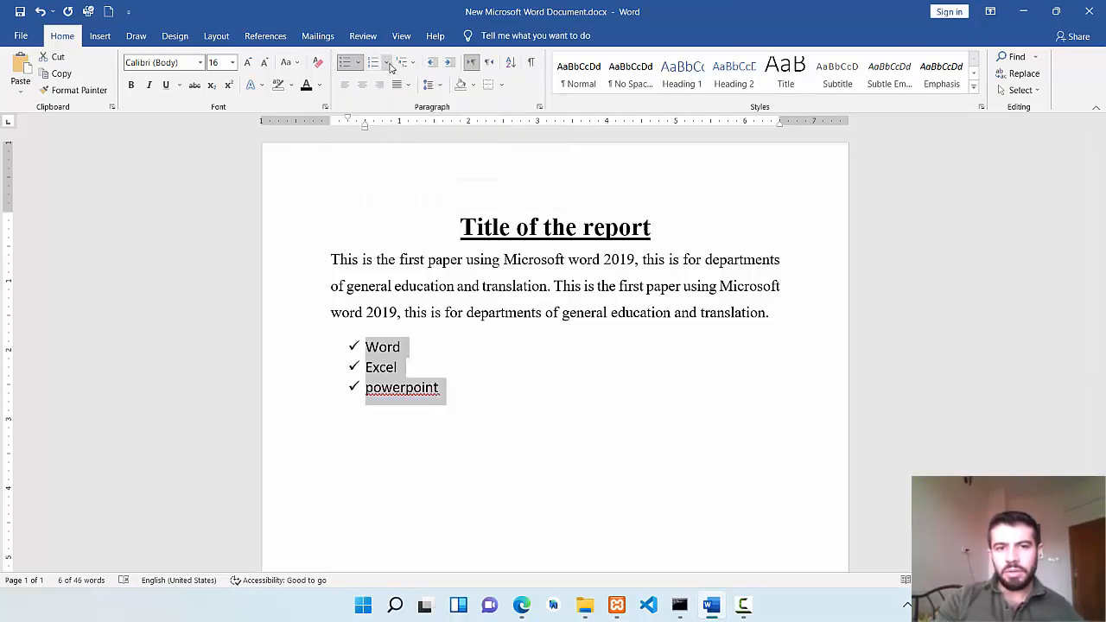
pyautogui.click(385, 62)
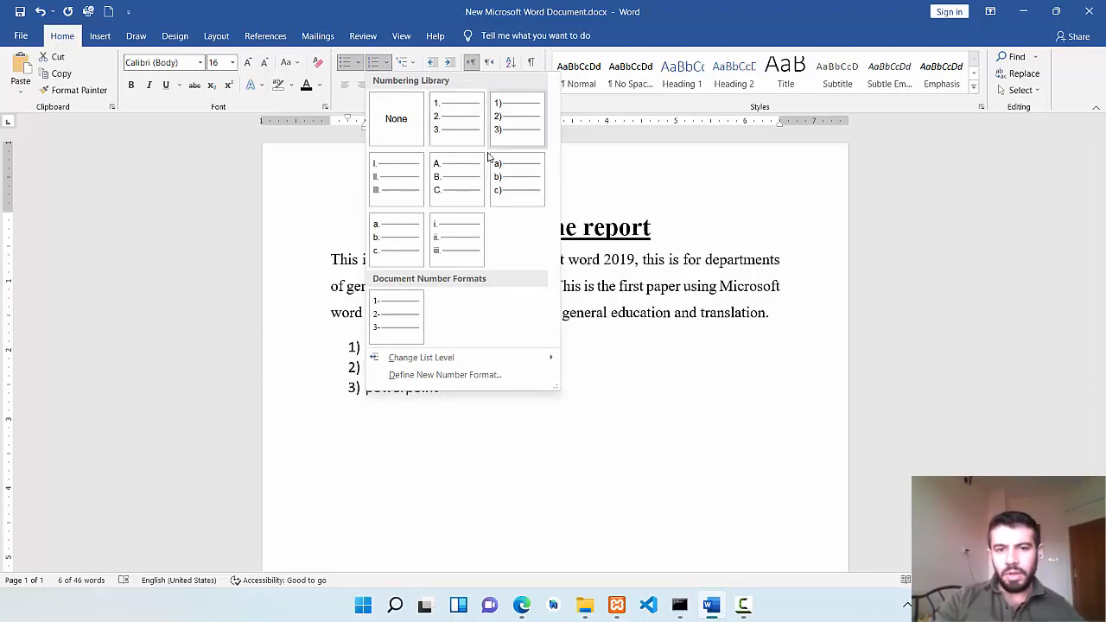
pyautogui.click(475, 192)
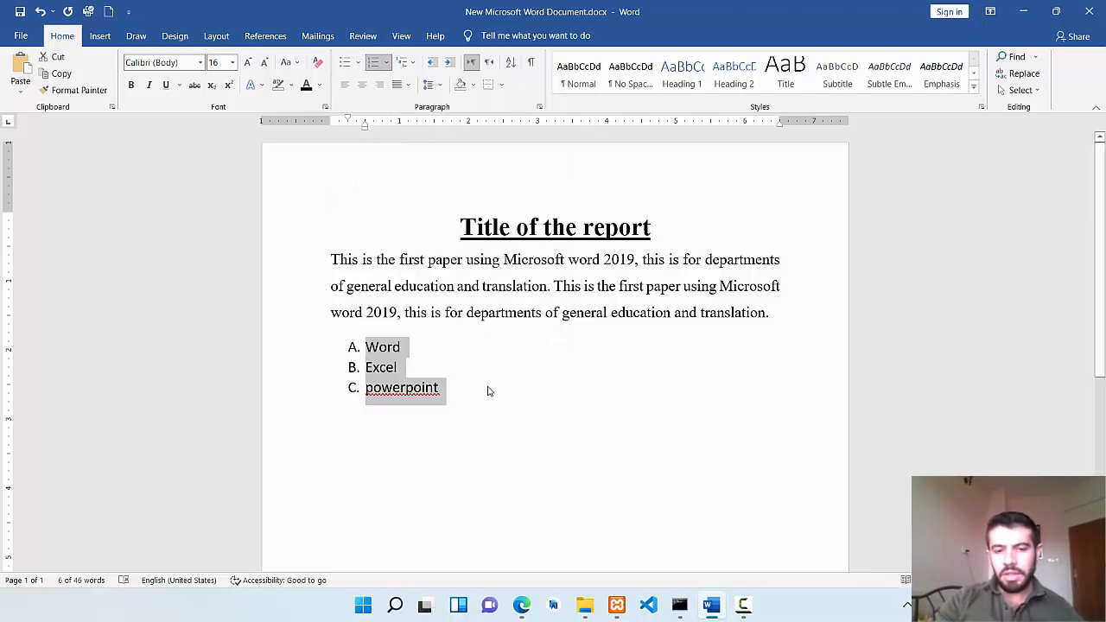
pyautogui.click(440, 381)
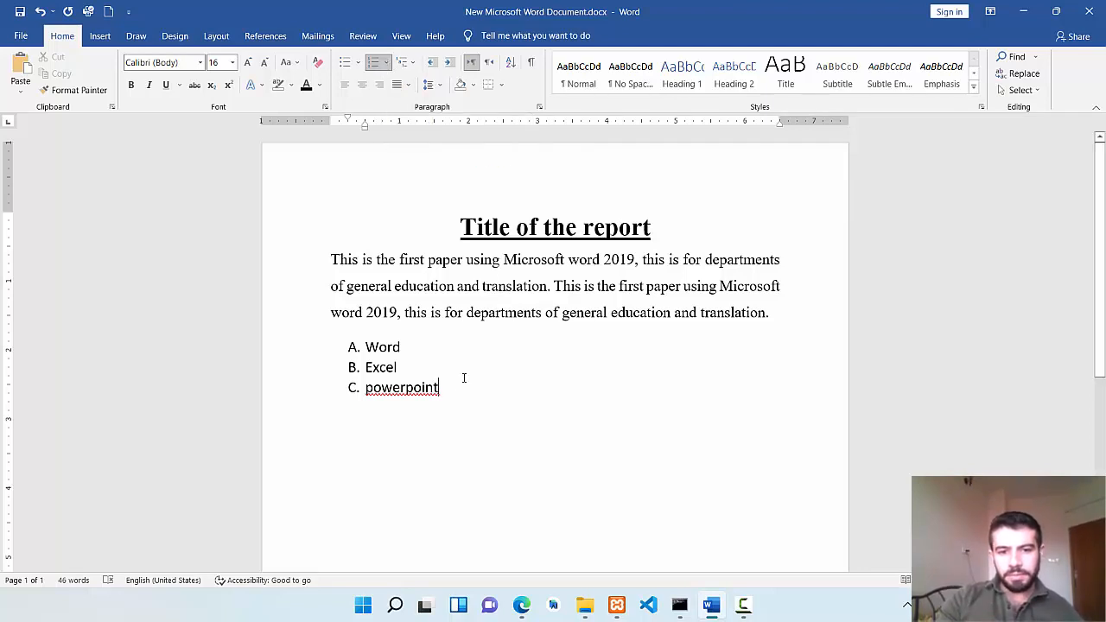
# Replace the three lettered list items with the separate lines First semester, Computer basics and Microsoft word.
pyautogui.moveTo(452, 388); pyautogui.dragTo(372, 352)
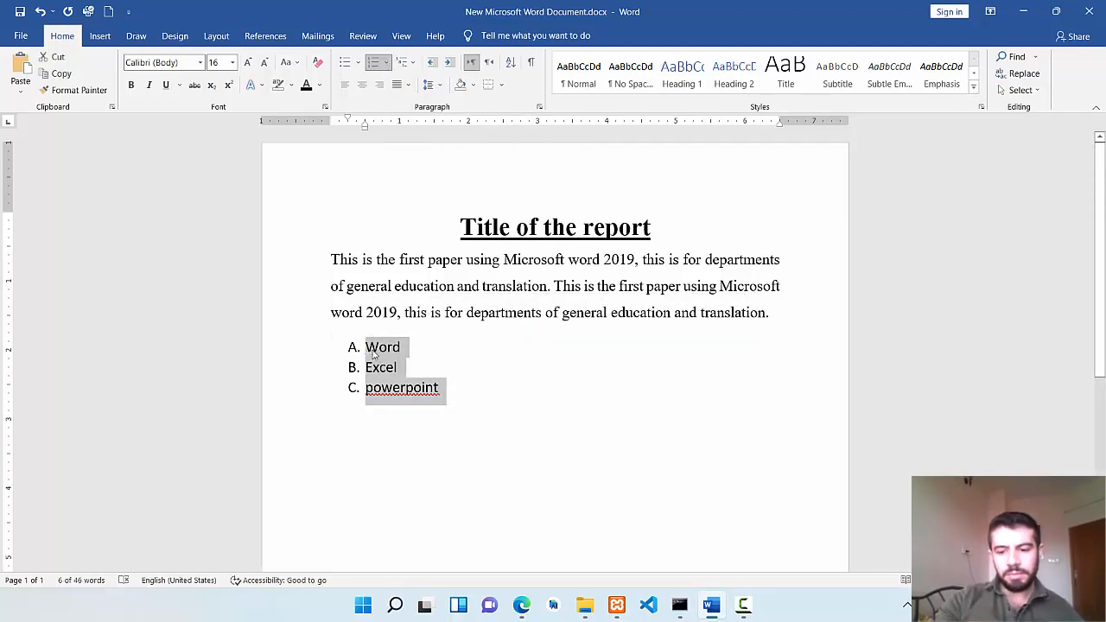
pyautogui.press('Delete')
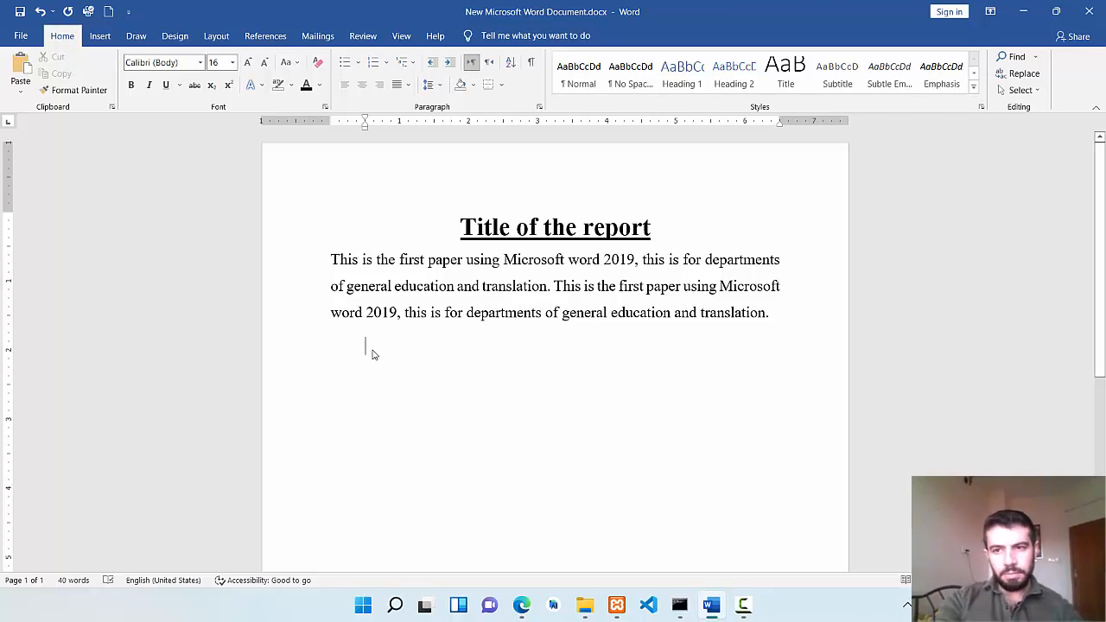
pyautogui.write('first semester')
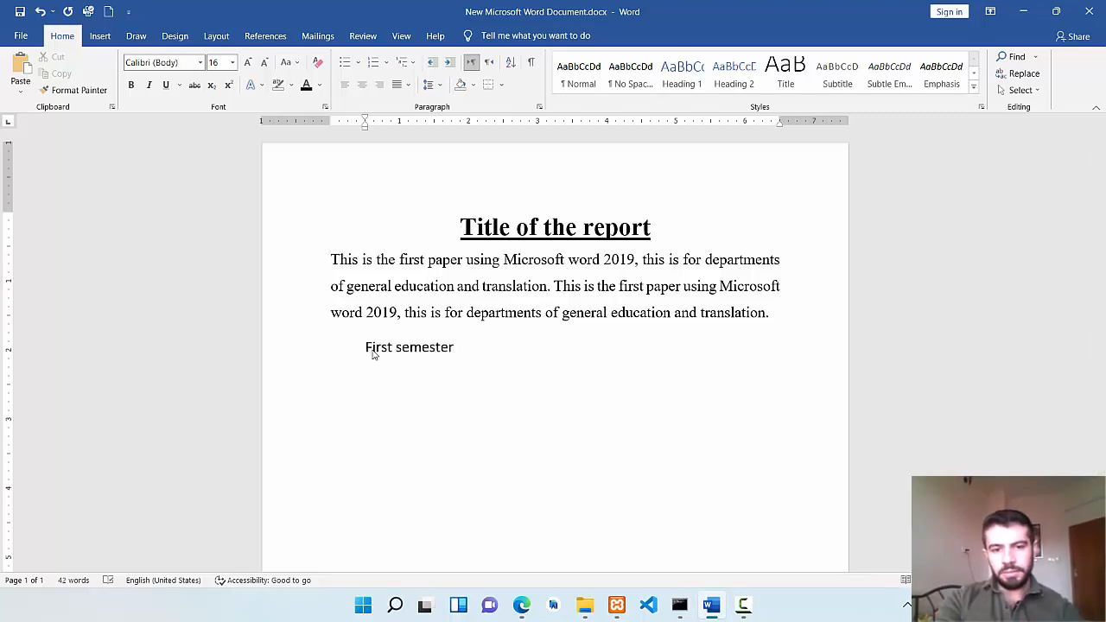
pyautogui.press('Return')
pyautogui.write('c')
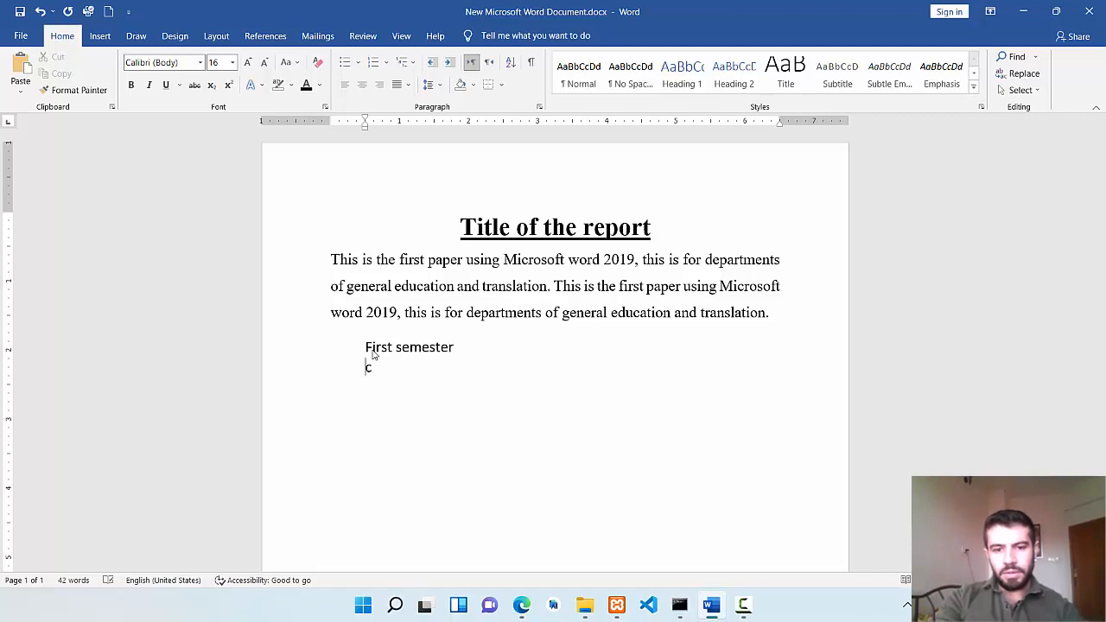
pyautogui.write('omputer ')
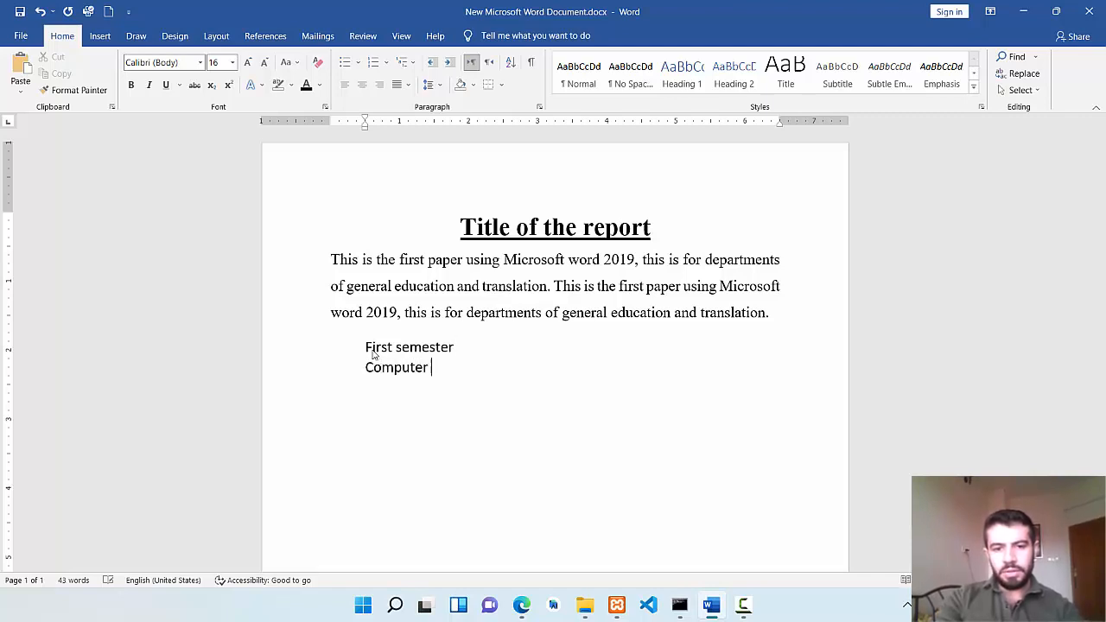
pyautogui.write('basics')
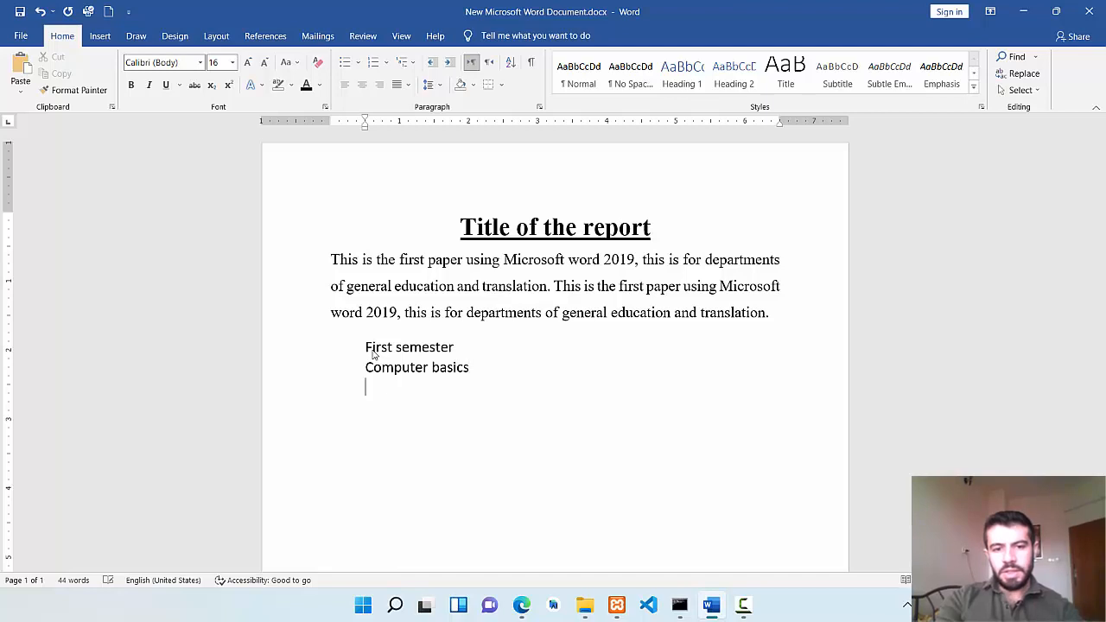
pyautogui.press('Return')
pyautogui.write('micro')
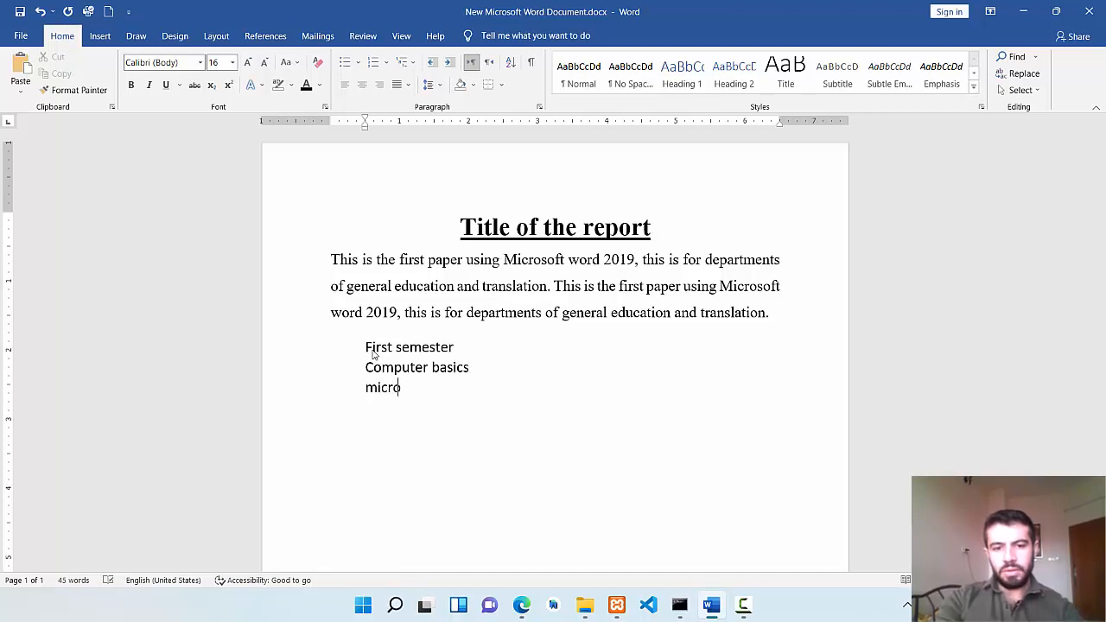
pyautogui.write('soft word')
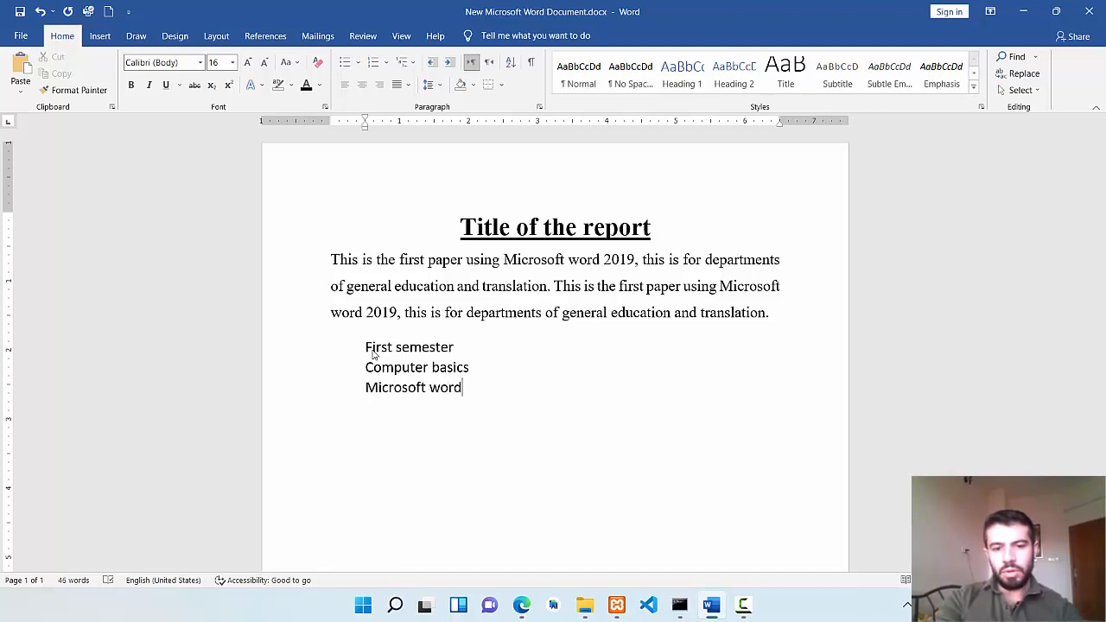
# Below Microsoft word, leave a blank line and add the lines Second semester, Excel and powerpoint.
pyautogui.press('Return')
pyautogui.write('sec')
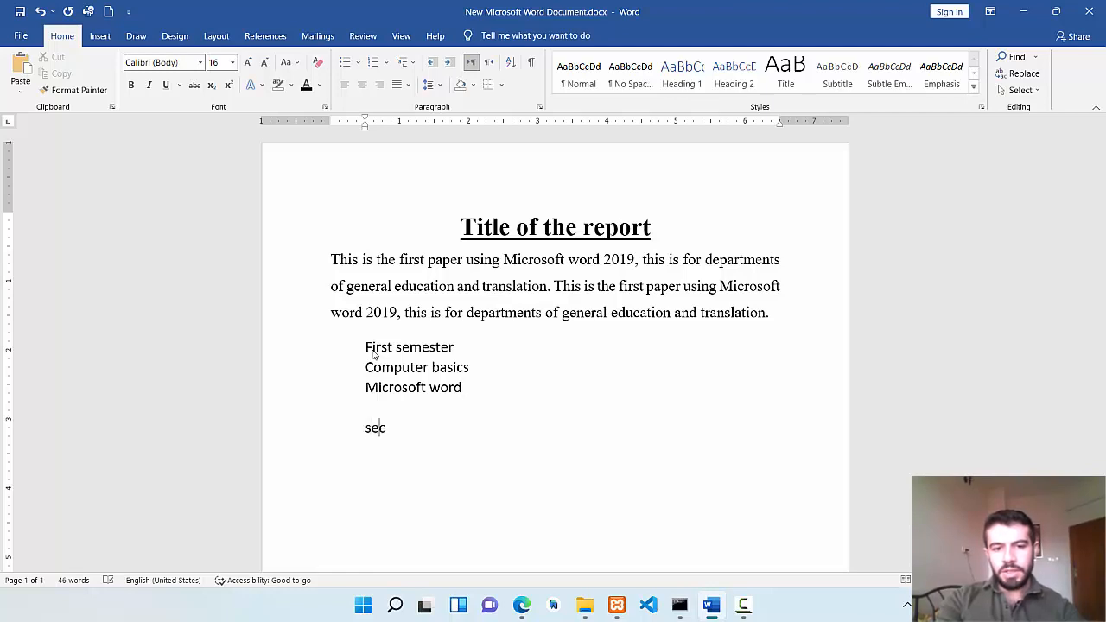
pyautogui.write('ond semester')
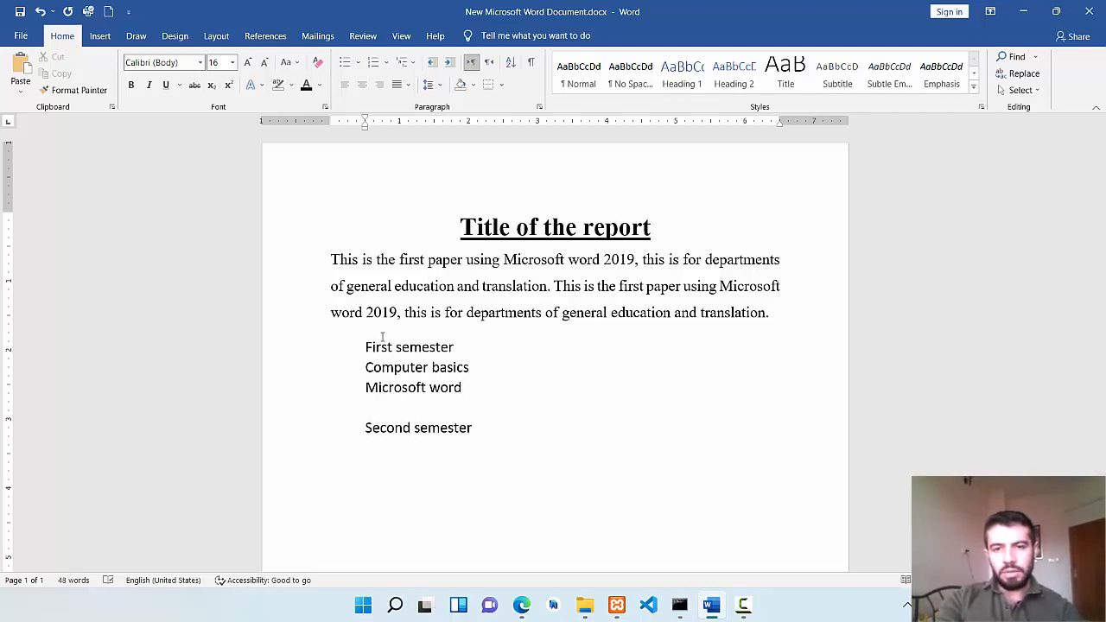
pyautogui.press('Return')
pyautogui.write('excel')
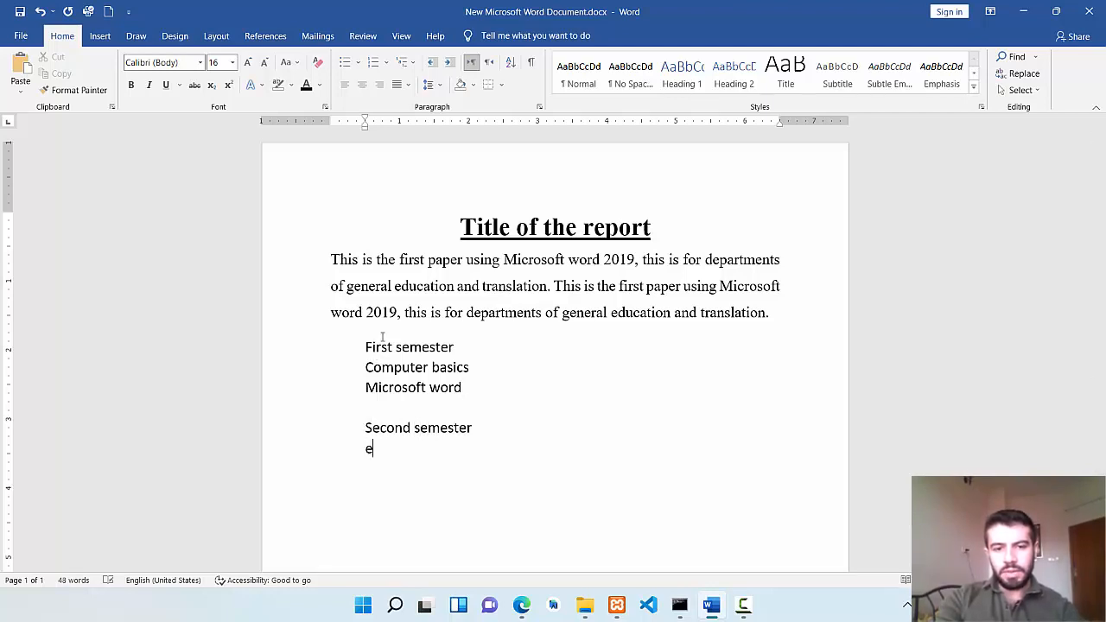
pyautogui.press('Return')
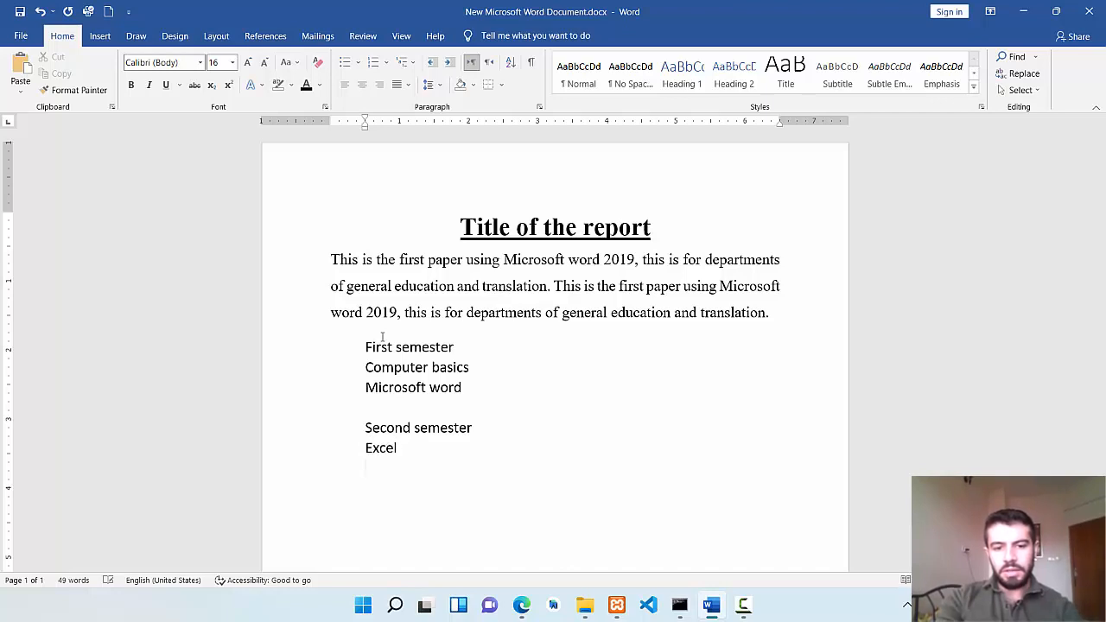
pyautogui.write('powerpoint')
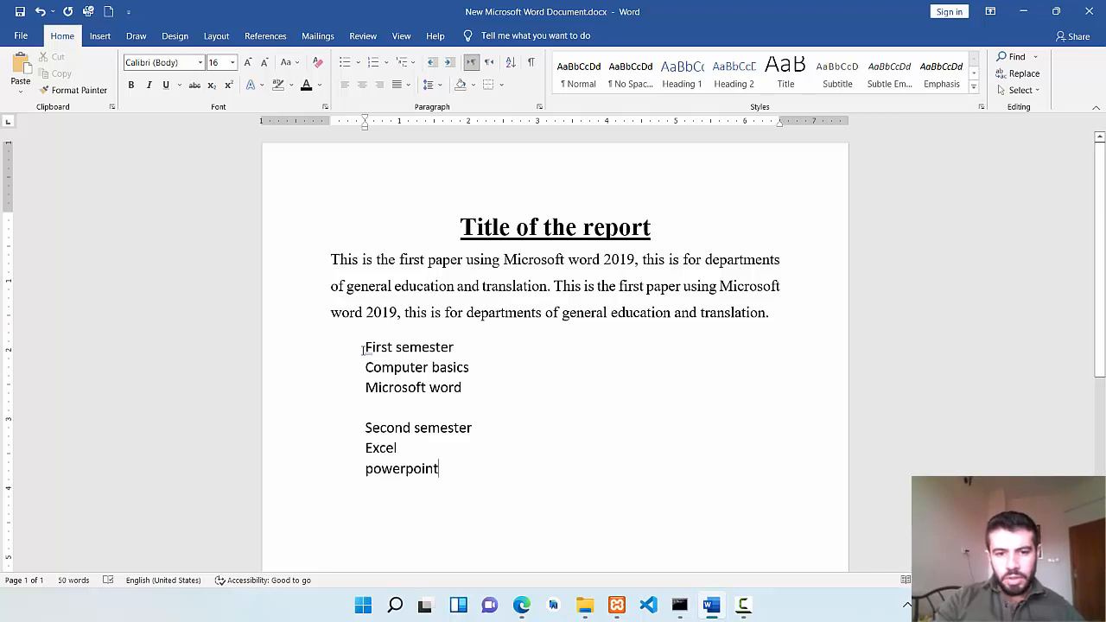
# Apply 1. 2. 3. numbering to all the lines from First semester to powerpoint.
pyautogui.moveTo(363, 347); pyautogui.dragTo(502, 469)
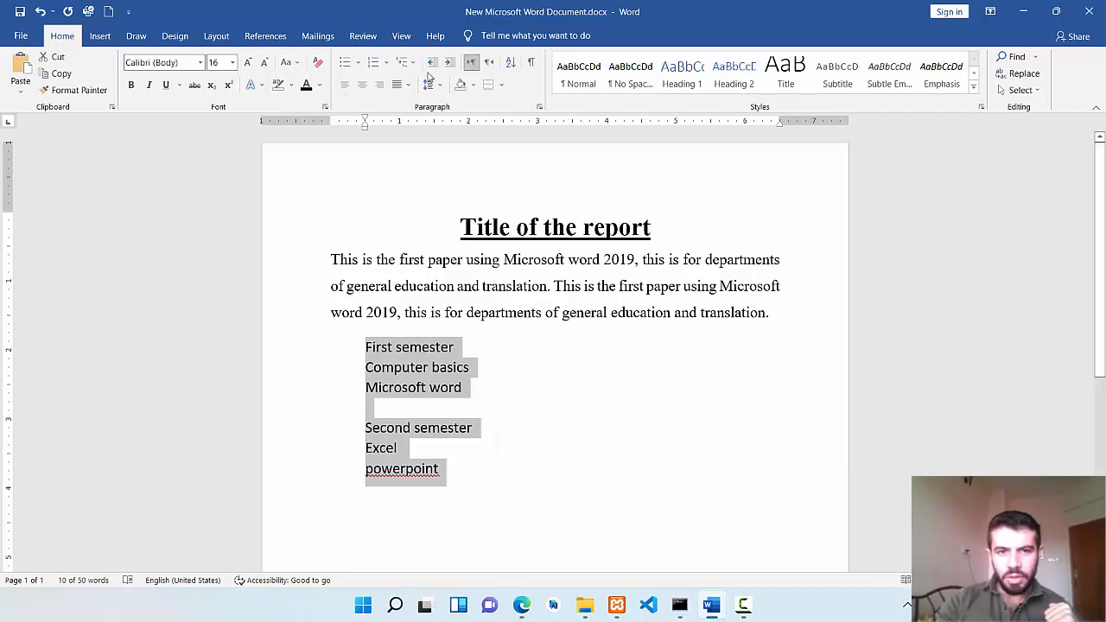
pyautogui.click(386, 64)
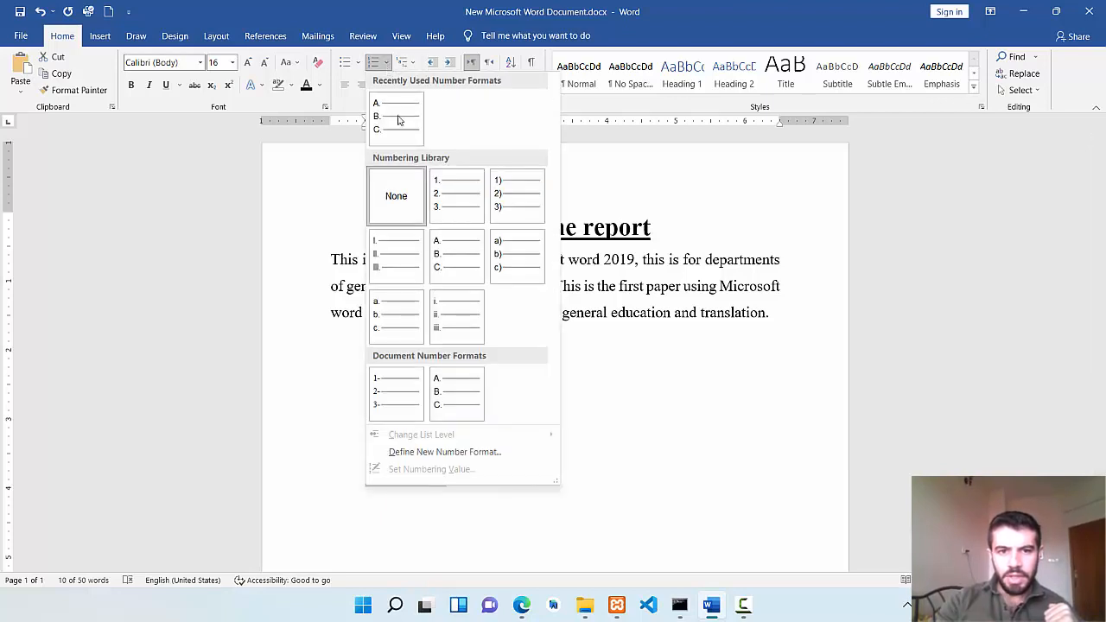
pyautogui.click(433, 192)
pyautogui.click(578, 411)
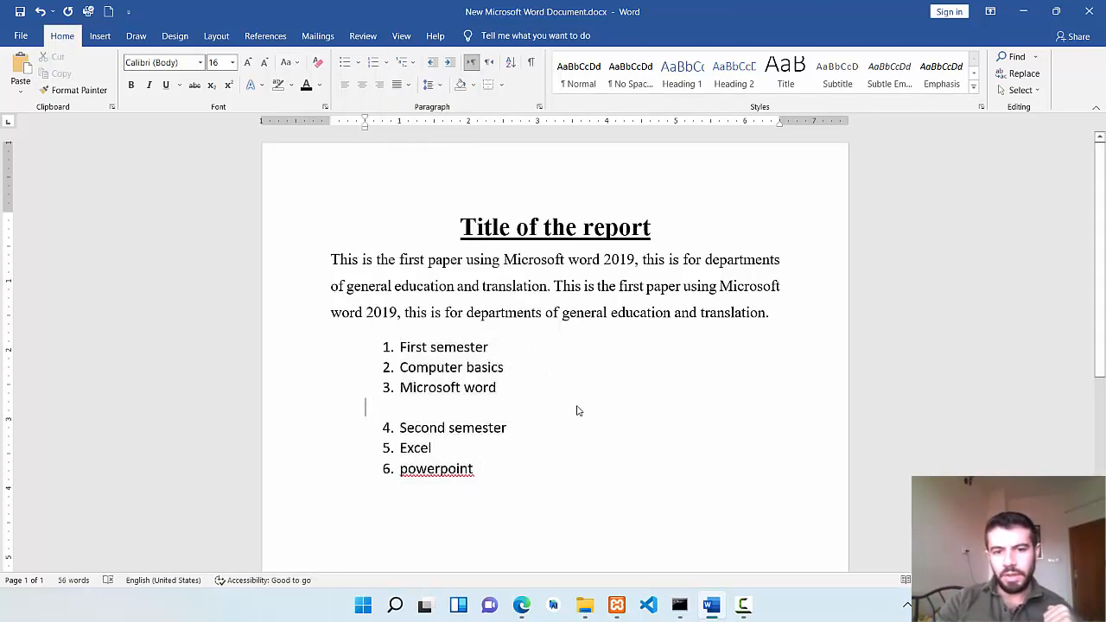
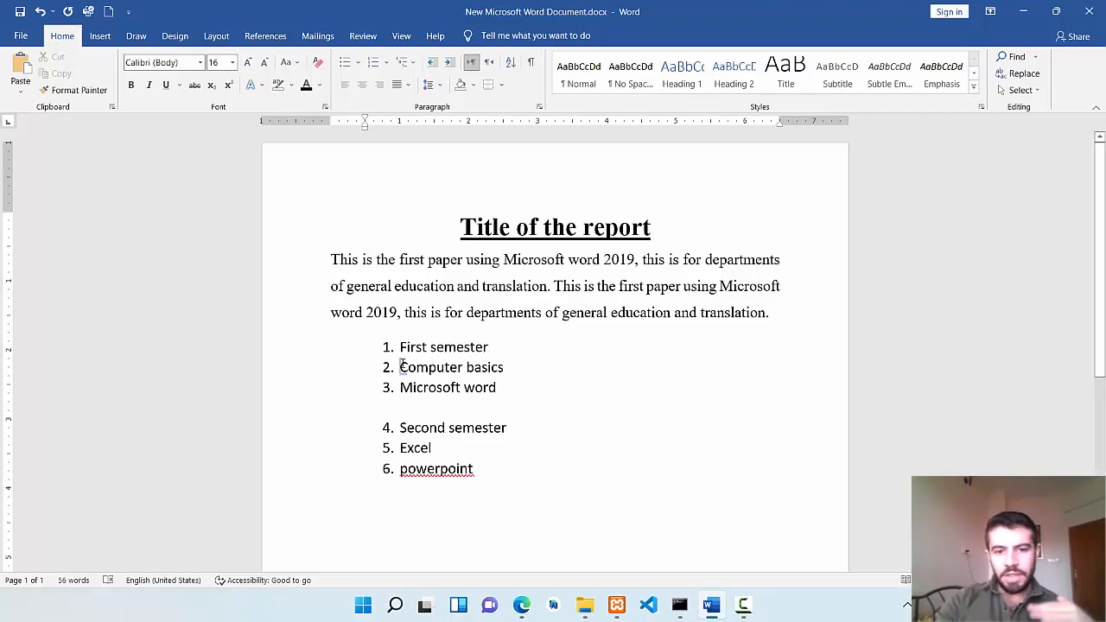
# Demote Computer basics and Microsoft word to the second list level, lettered a. and b. under First semester.
pyautogui.moveTo(401, 367); pyautogui.dragTo(502, 387)
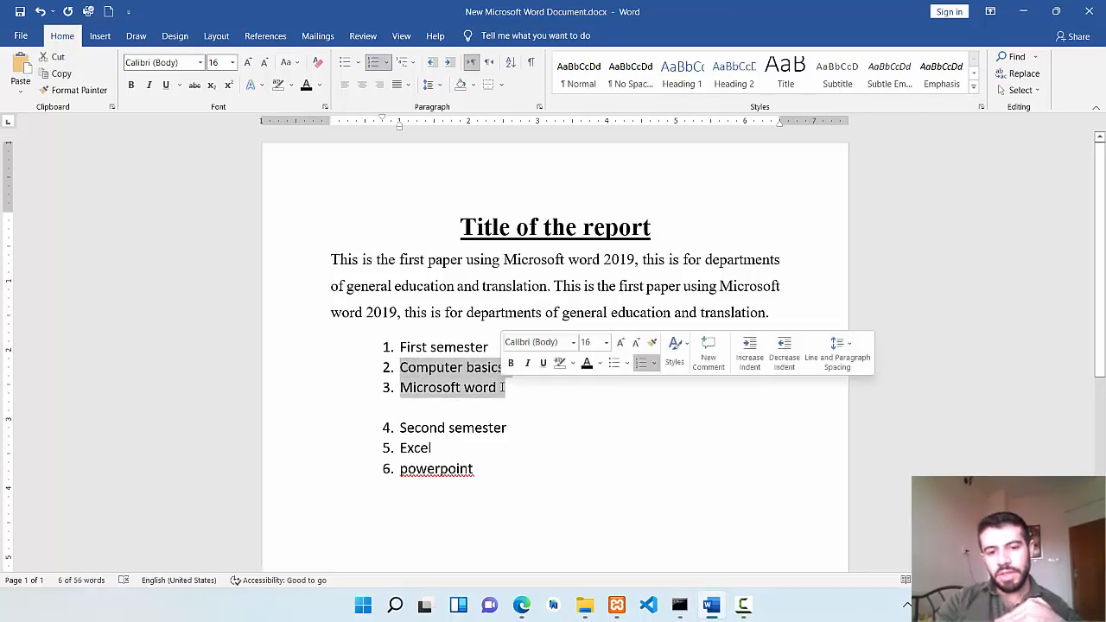
pyautogui.click(386, 62)
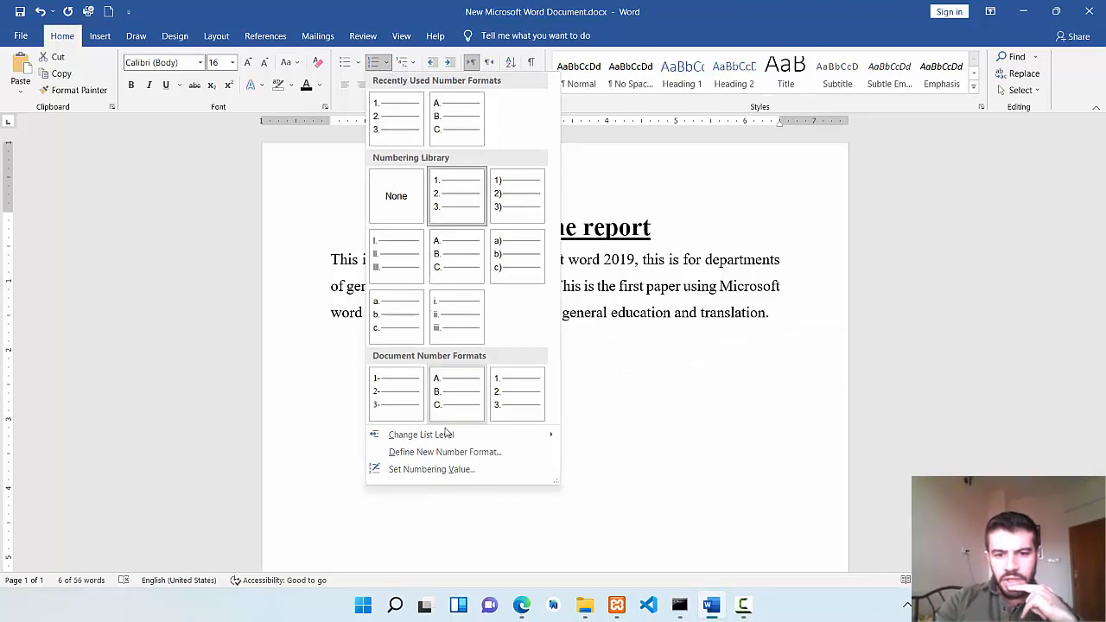
pyautogui.moveTo(441, 438)
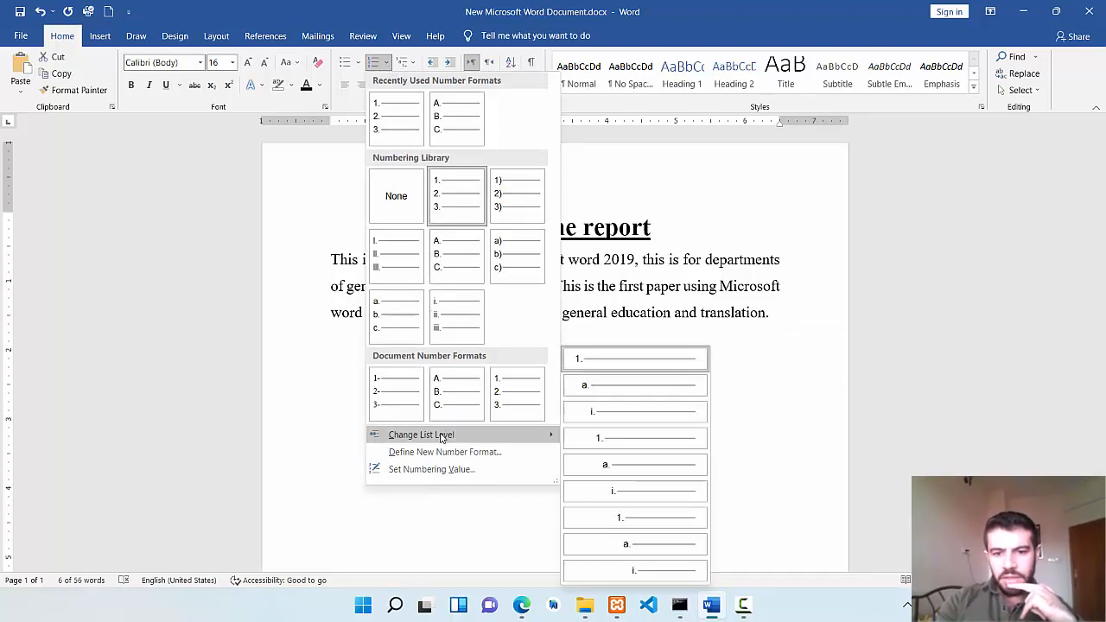
pyautogui.click(600, 386)
pyautogui.click(626, 466)
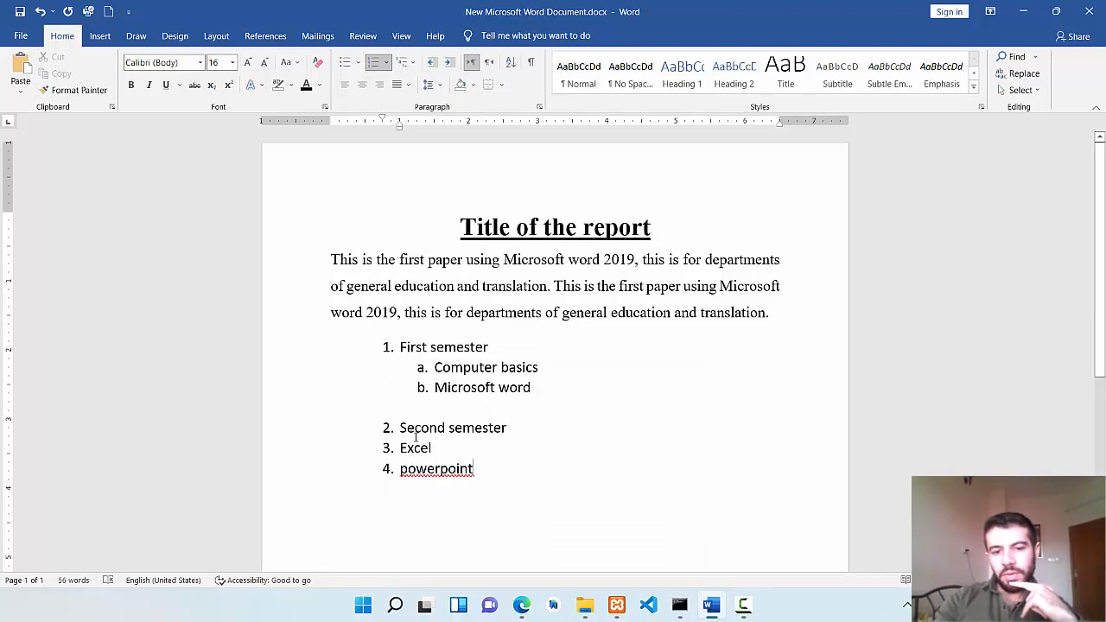
# Demote Excel and powerpoint to the second list level, lettered a. and b. under Second semester.
pyautogui.moveTo(400, 447); pyautogui.dragTo(490, 461)
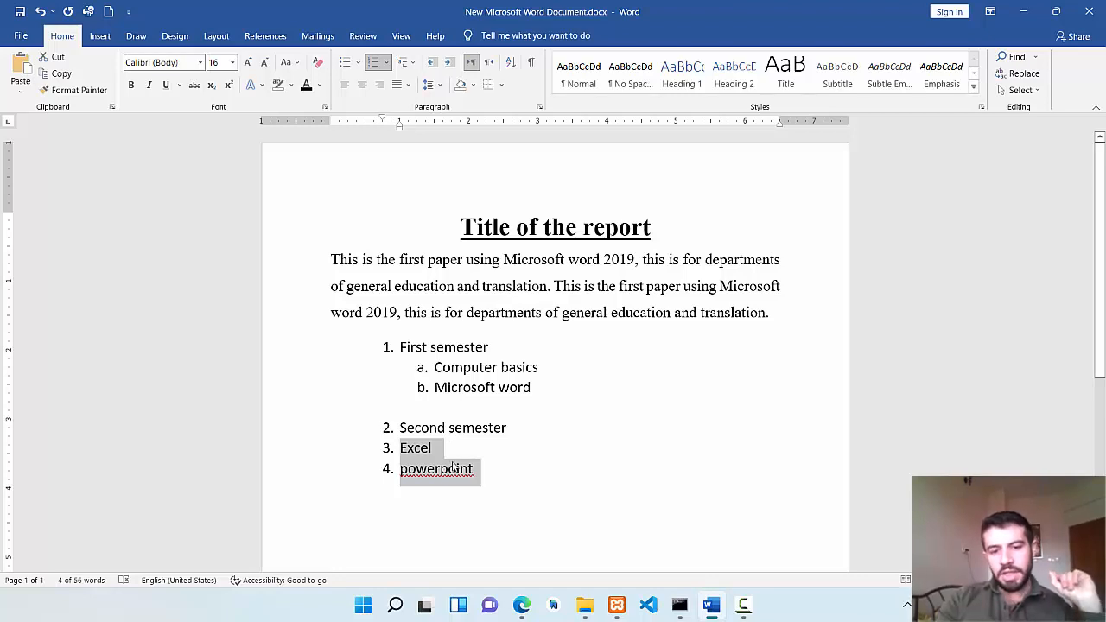
pyautogui.click(386, 62)
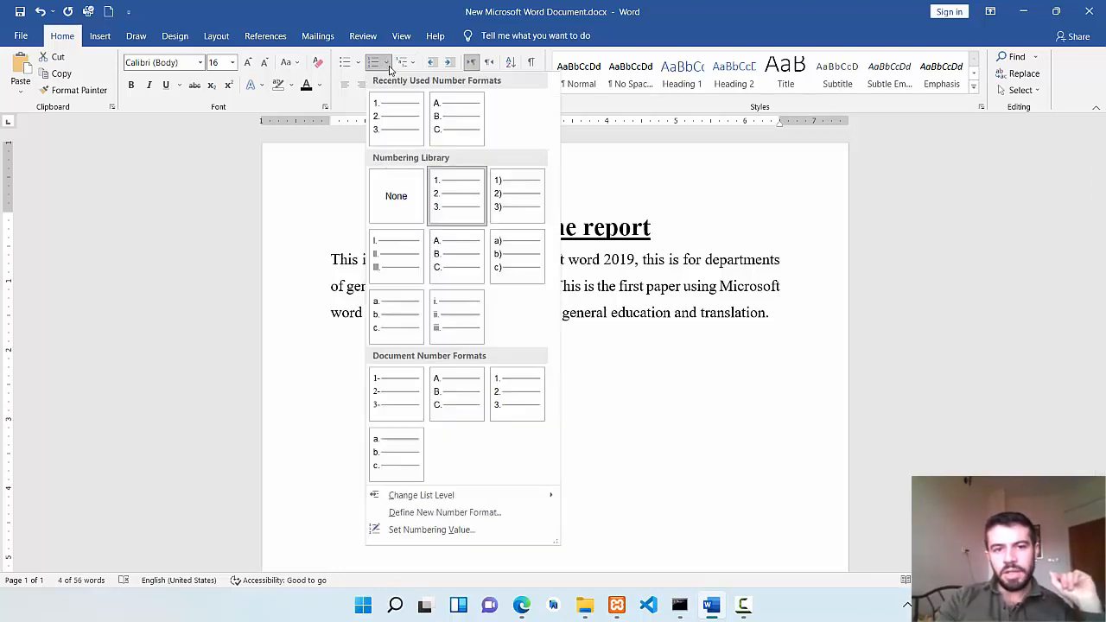
pyautogui.moveTo(471, 495)
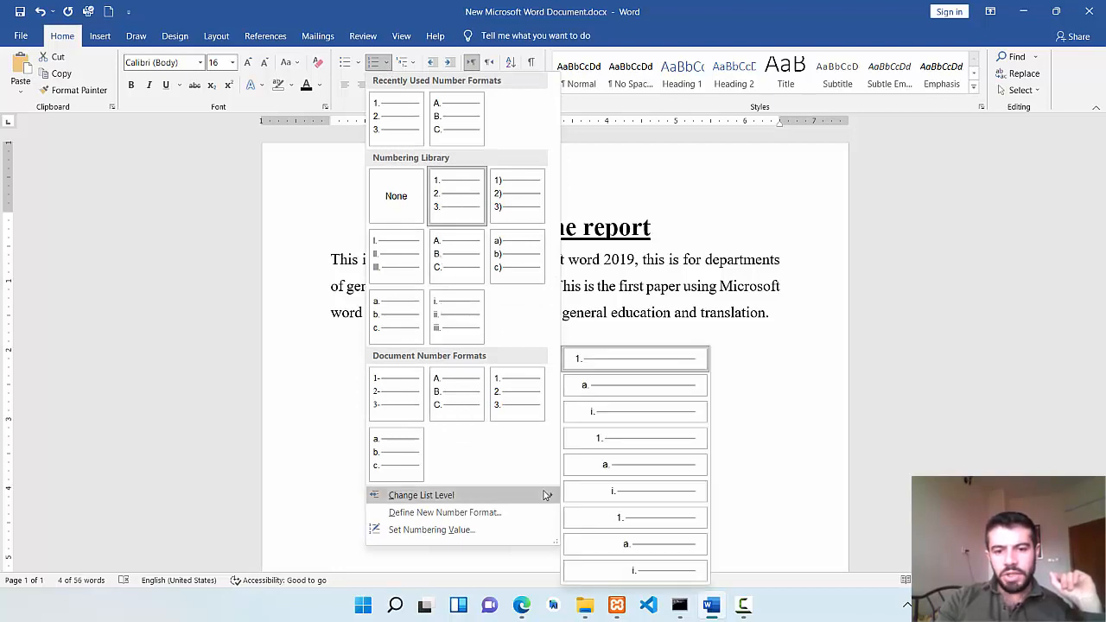
pyautogui.click(634, 390)
pyautogui.click(696, 490)
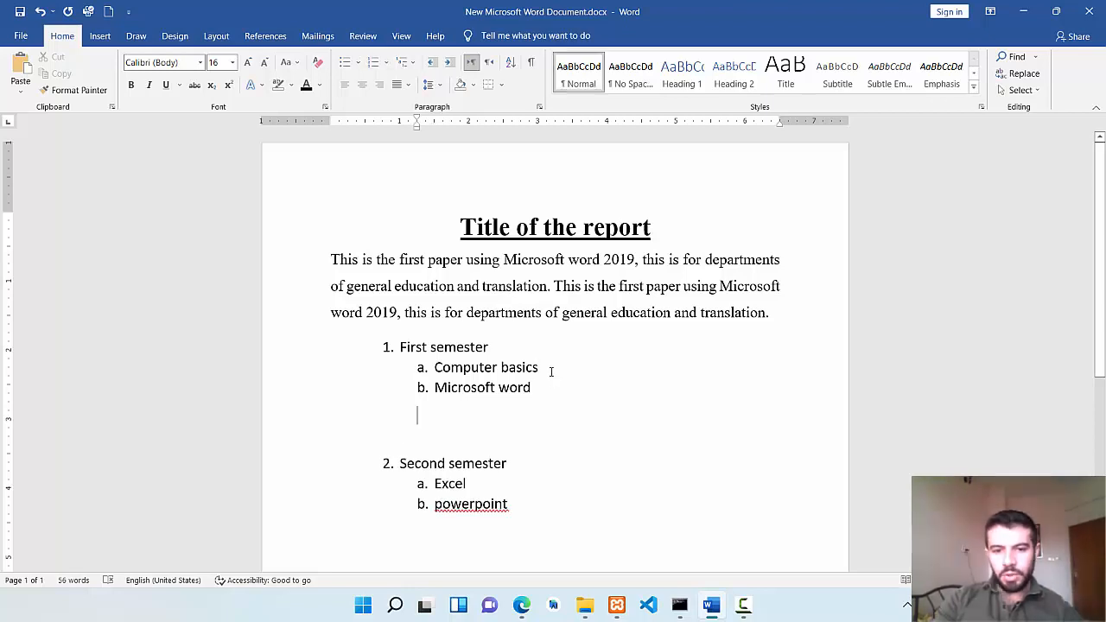
# Insert the list items Software and hardware directly after Computer basics.
pyautogui.click(551, 371)
pyautogui.press('Return')
pyautogui.write('s')
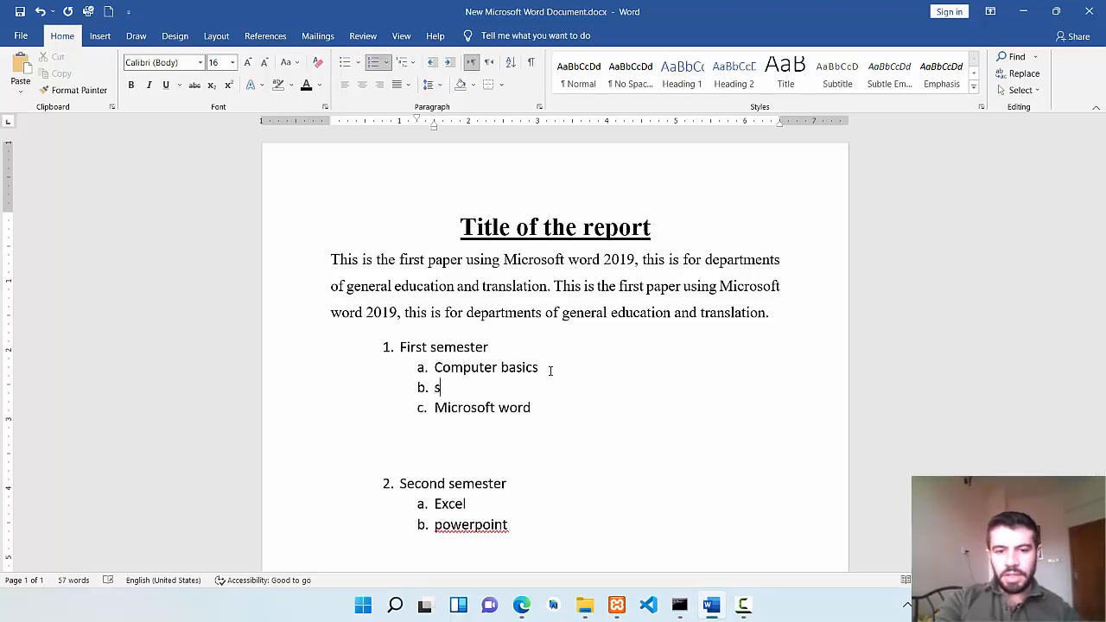
pyautogui.write('oftware')
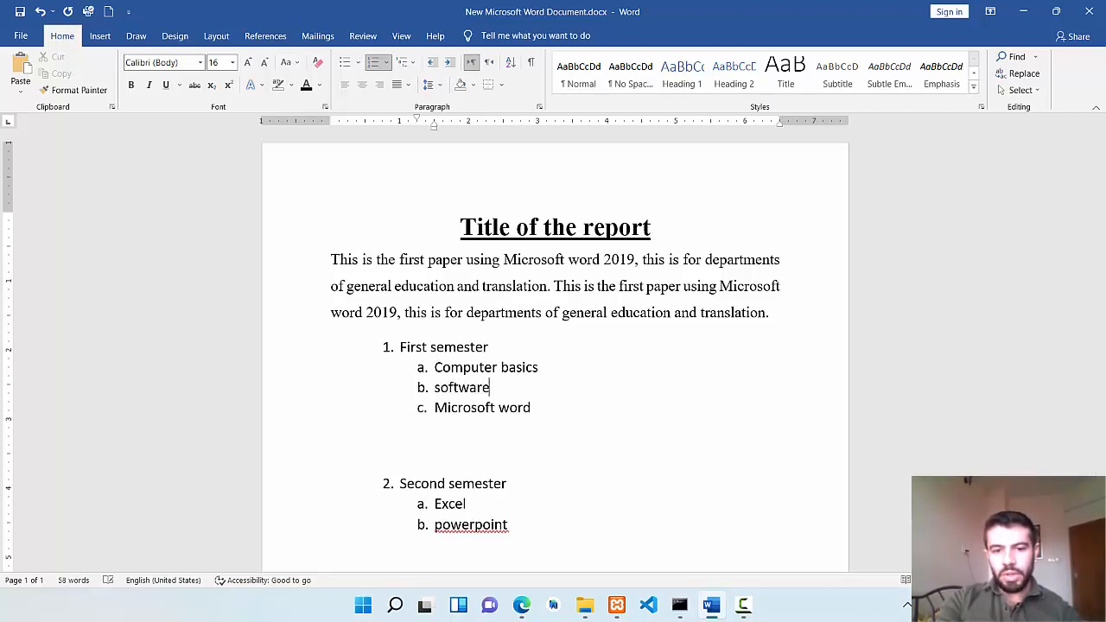
pyautogui.press('Return')
pyautogui.write('hardware')
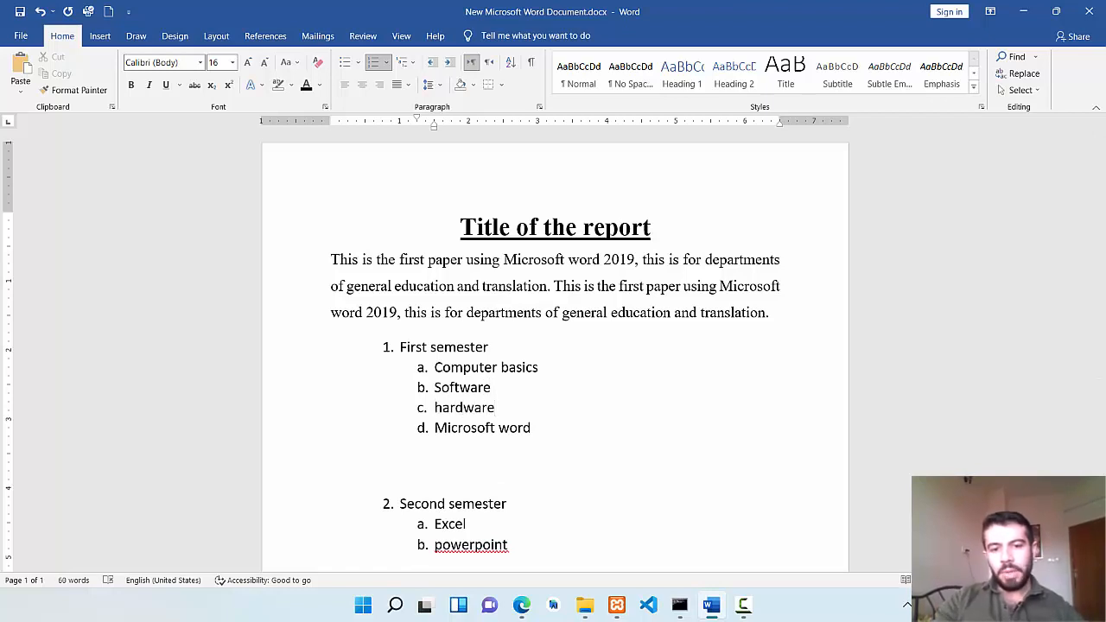
pyautogui.click(673, 447)
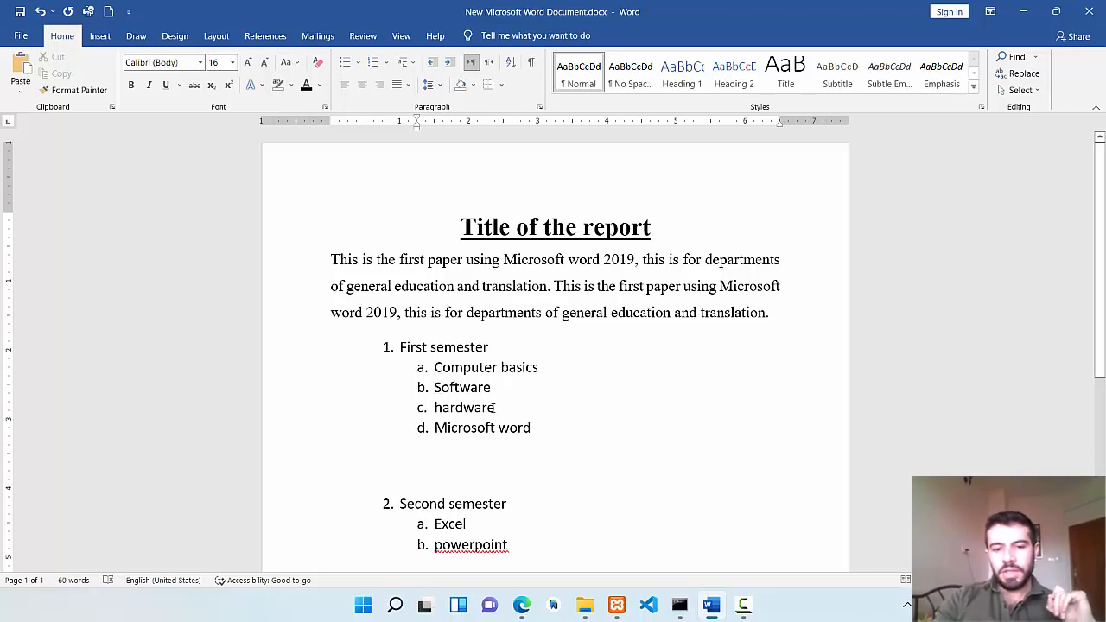
# Demote Software and hardware to the third list level, numbered i. and ii. under Computer basics.
pyautogui.moveTo(497, 408); pyautogui.dragTo(433, 387)
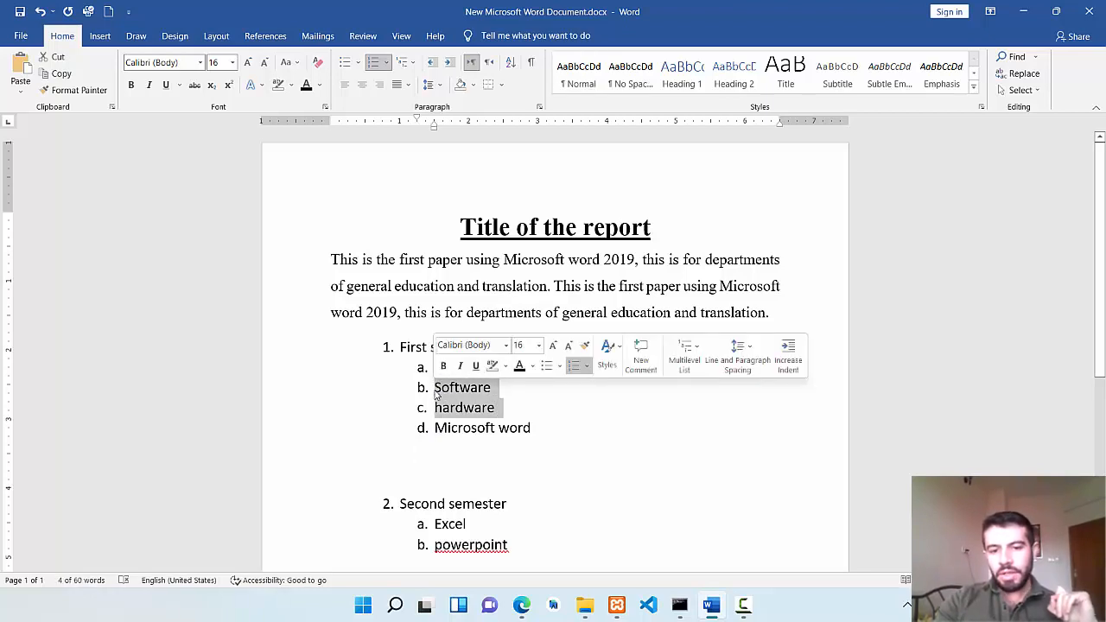
pyautogui.click(386, 63)
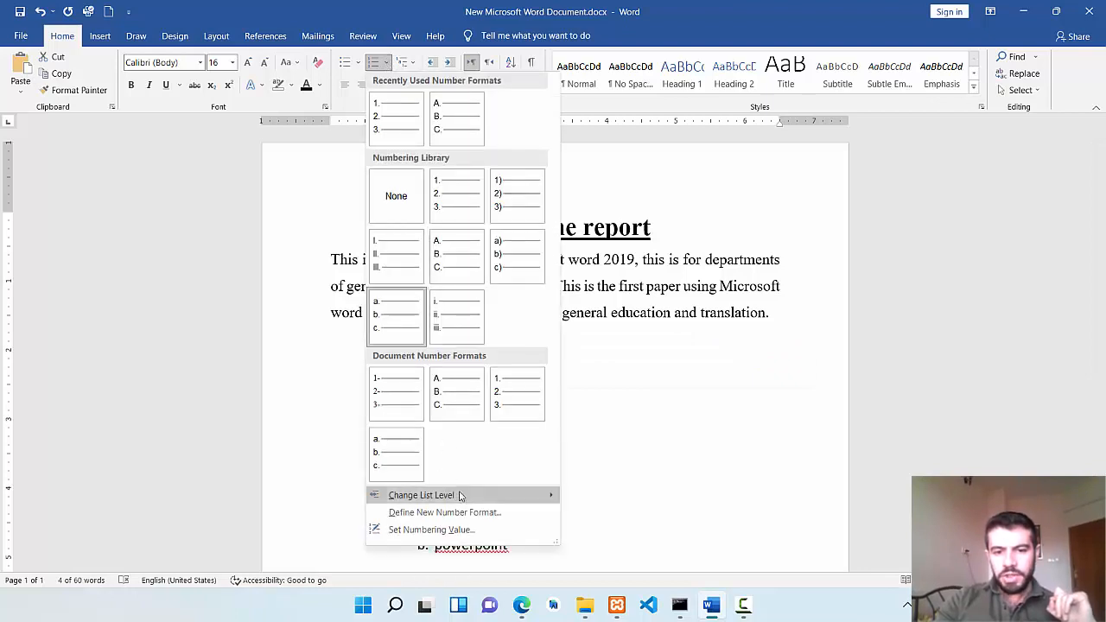
pyautogui.moveTo(534, 493)
pyautogui.click(599, 412)
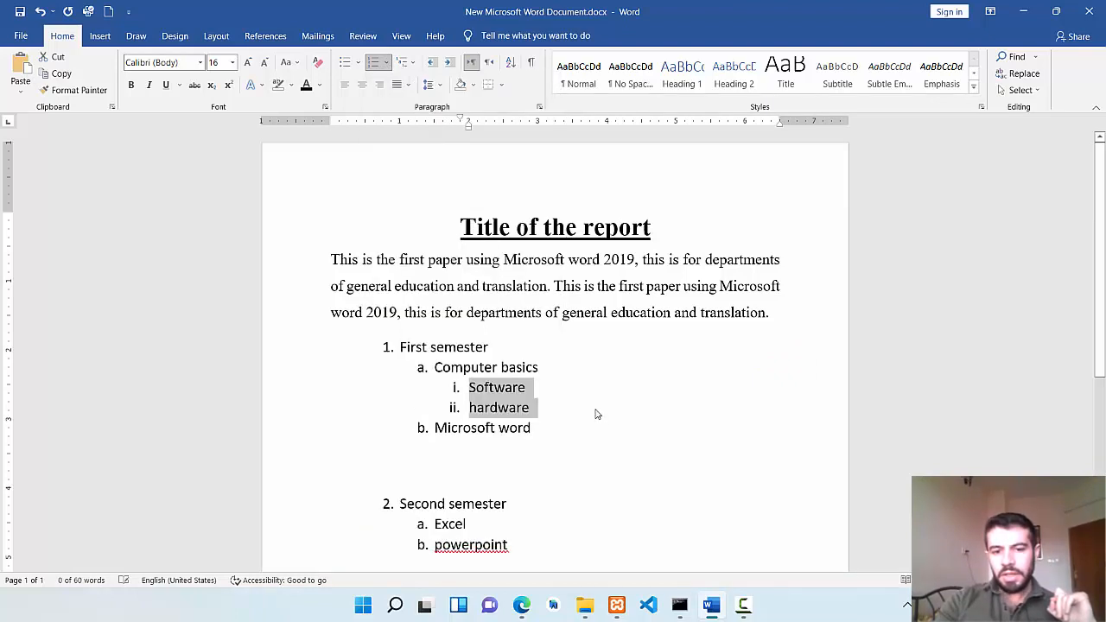
pyautogui.click(521, 426)
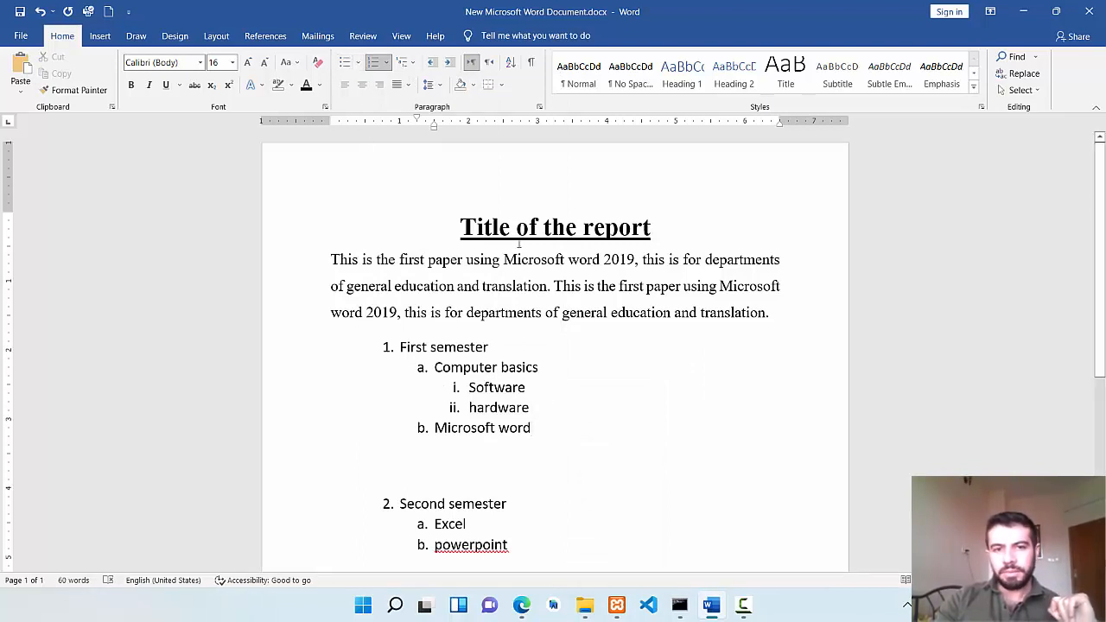
# Delete the whole First semester list section and set the empty line in its place to right-to-left text direction.
pyautogui.moveTo(535, 445); pyautogui.dragTo(390, 347)
pyautogui.press('Delete')
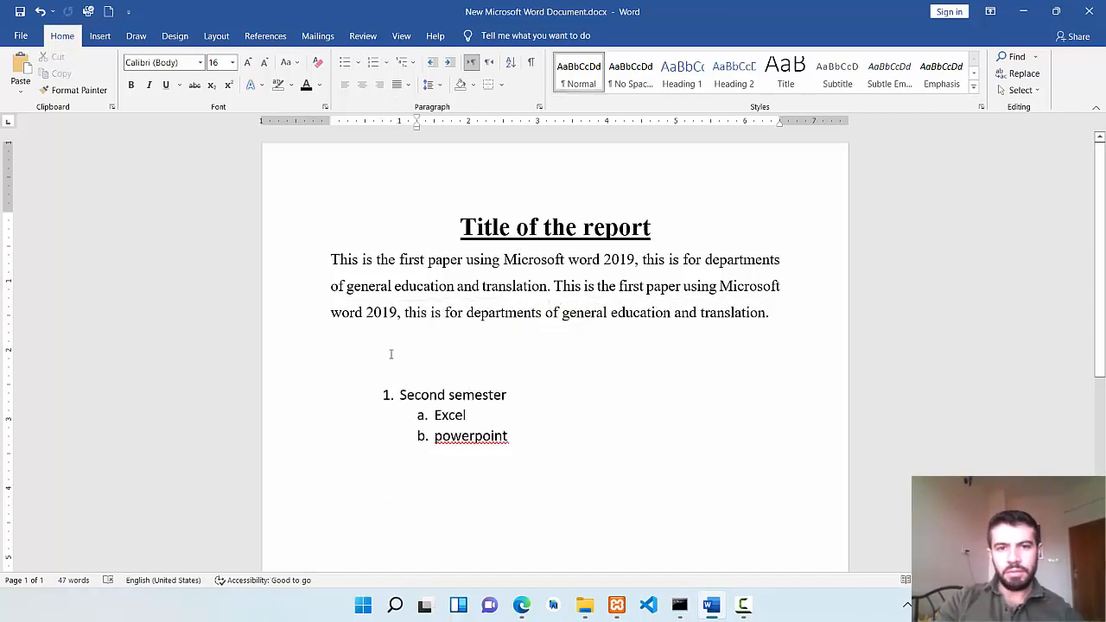
pyautogui.click(473, 65)
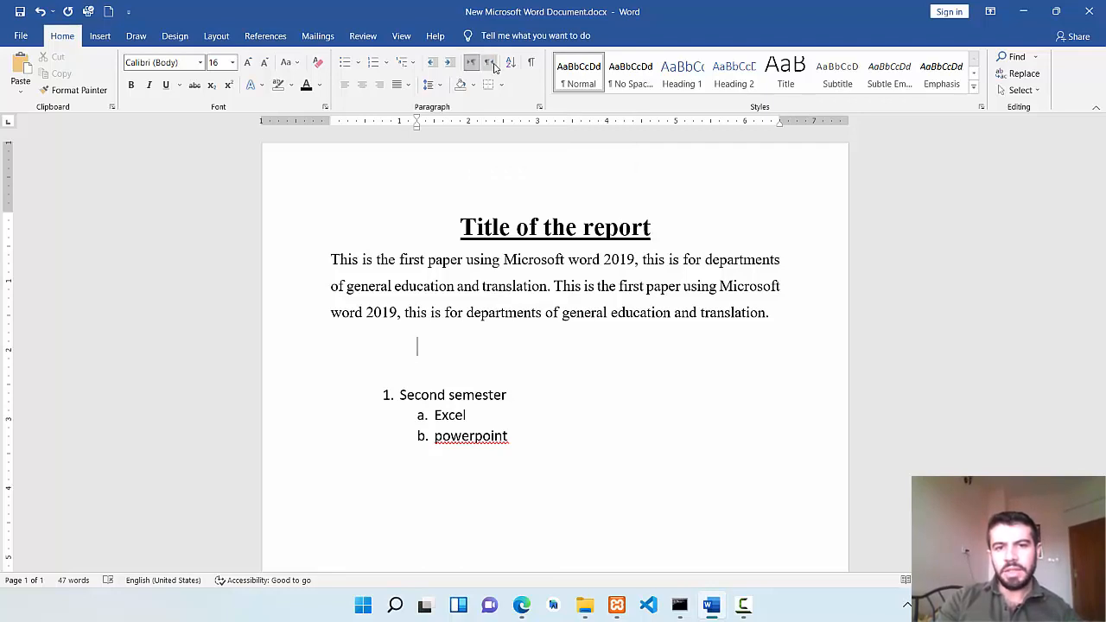
pyautogui.click(489, 63)
# Try the right-to-left line with the sample text fdf and some Arabic letters, erasing each sample.
pyautogui.write('fdf')
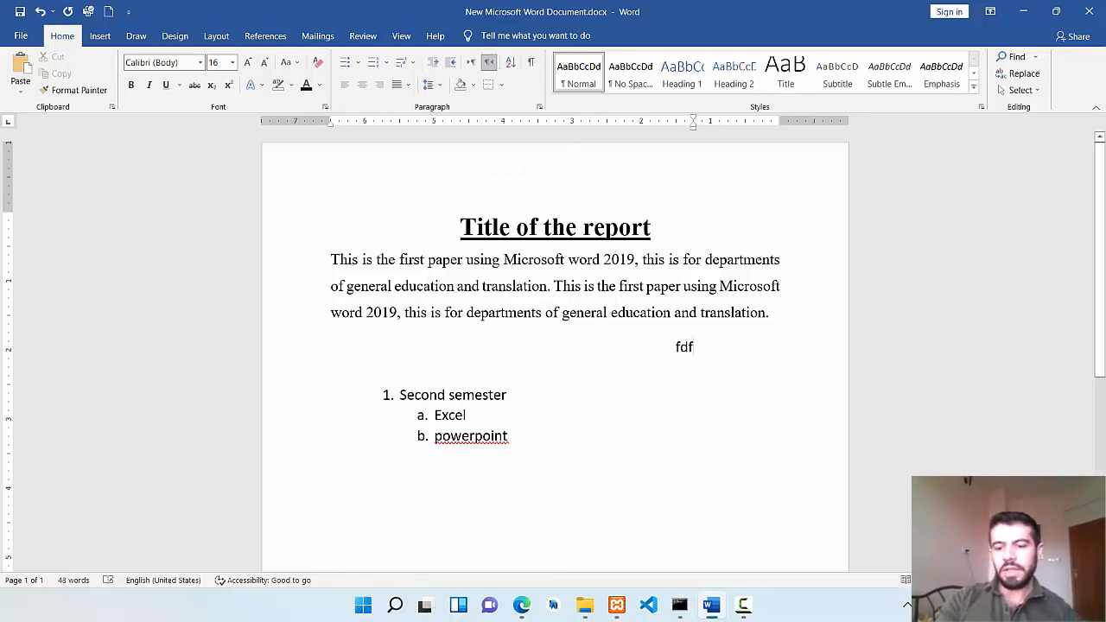
pyautogui.press('BackSpace')
pyautogui.press('BackSpace')
pyautogui.hotkey('alt', 'shift')
pyautogui.write('بتينب')
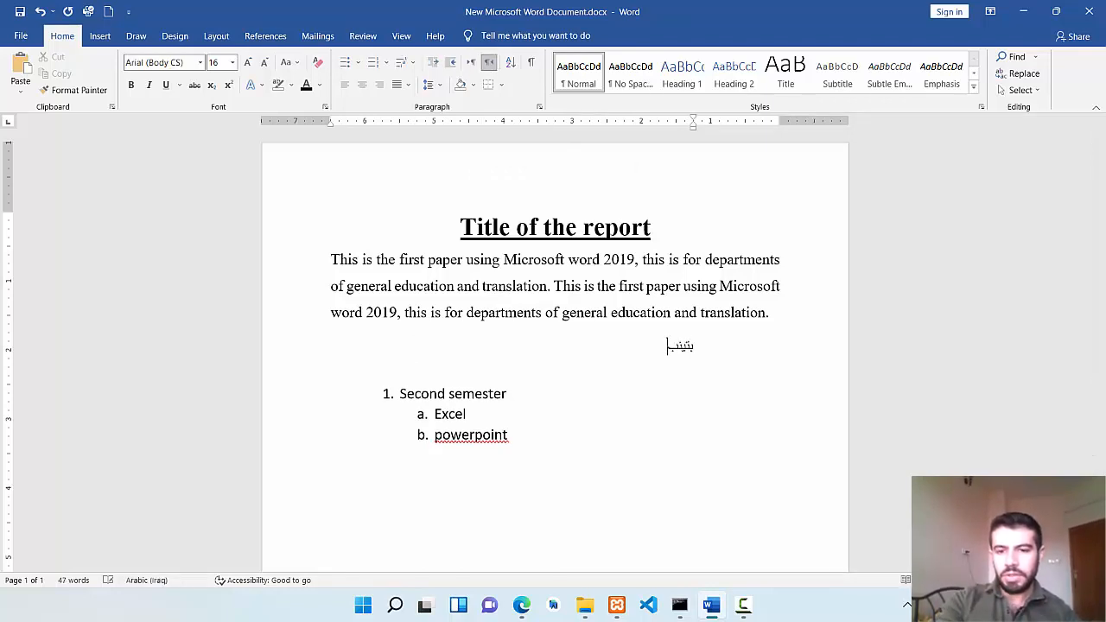
pyautogui.press('BackSpace')
pyautogui.press('BackSpace')
pyautogui.press('BackSpace')
pyautogui.press('BackSpace')
pyautogui.press('BackSpace')
pyautogui.press('BackSpace')
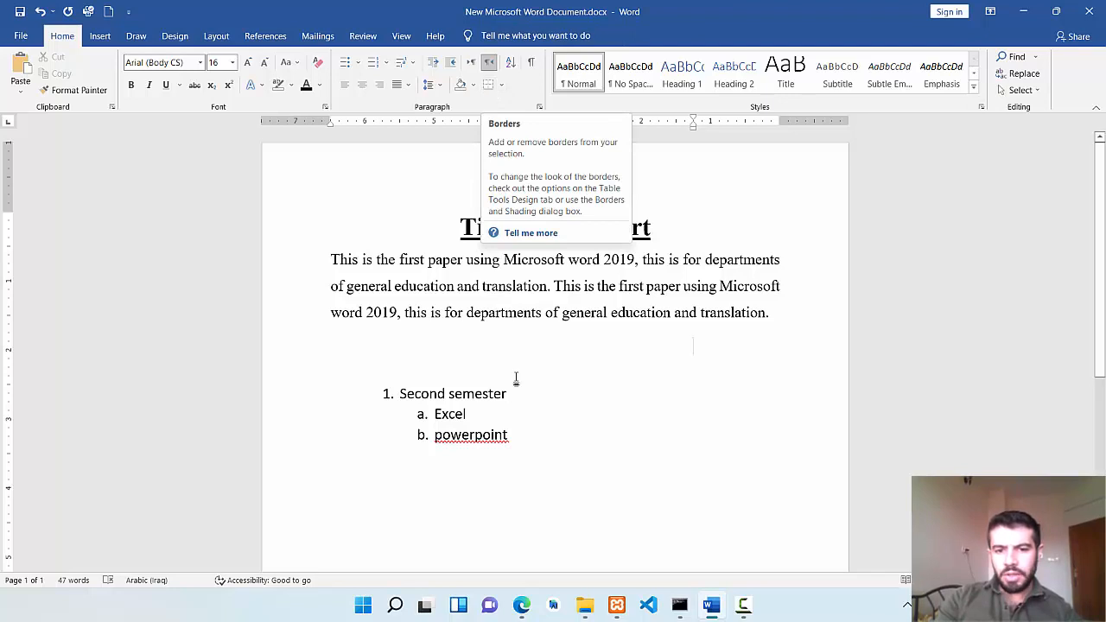
# Apply All Borders to the body paragraph below the report title.
pyautogui.doubleClick(514, 316)
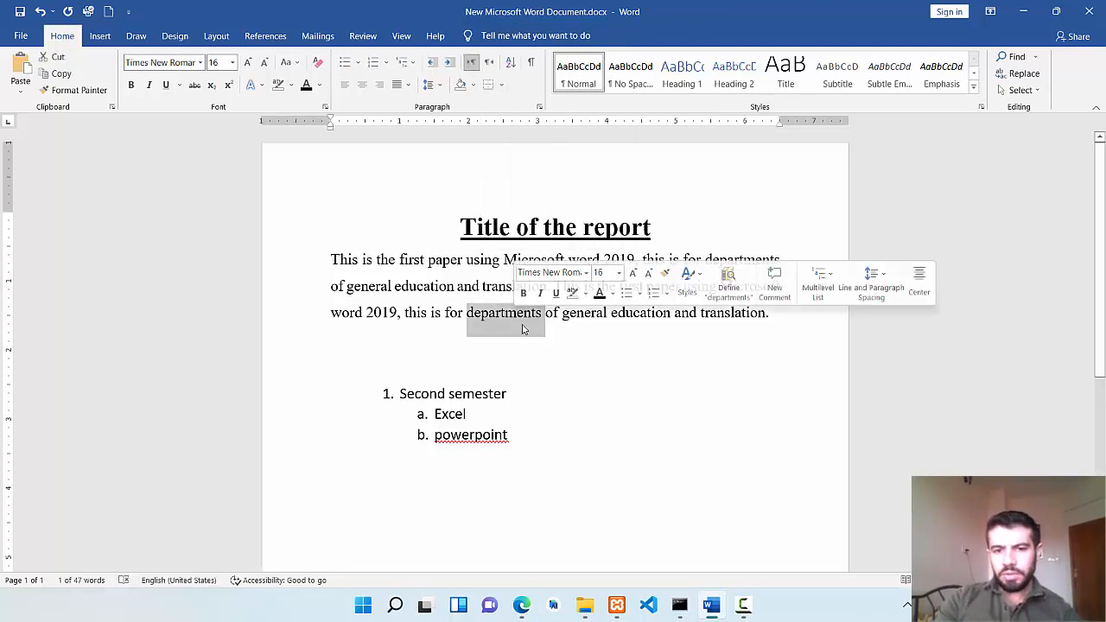
pyautogui.click(498, 315)
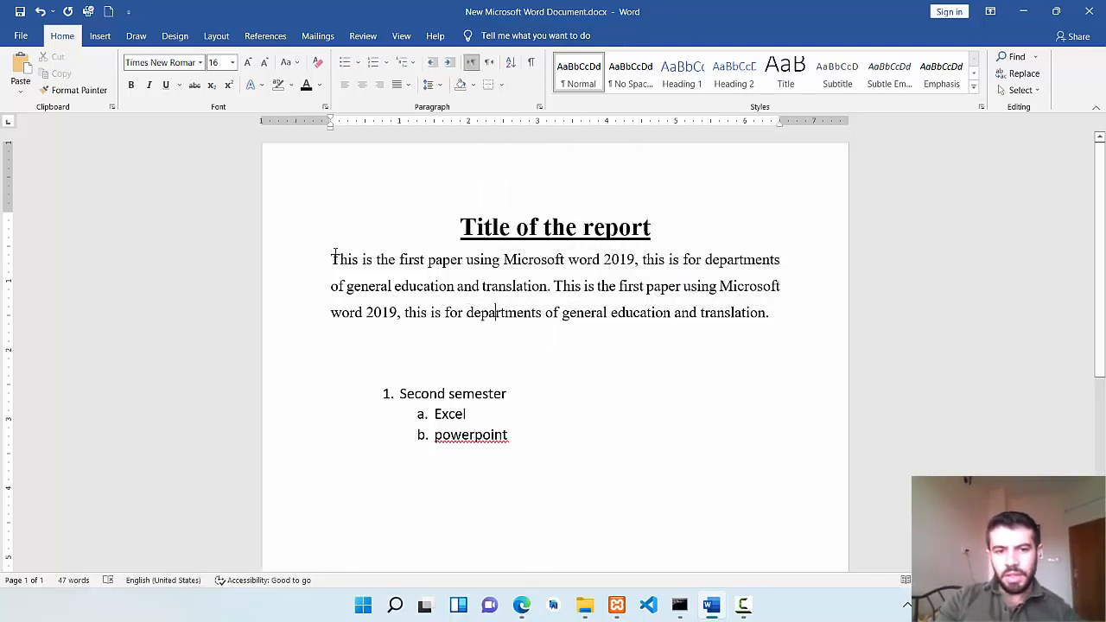
pyautogui.moveTo(334, 253); pyautogui.dragTo(778, 328)
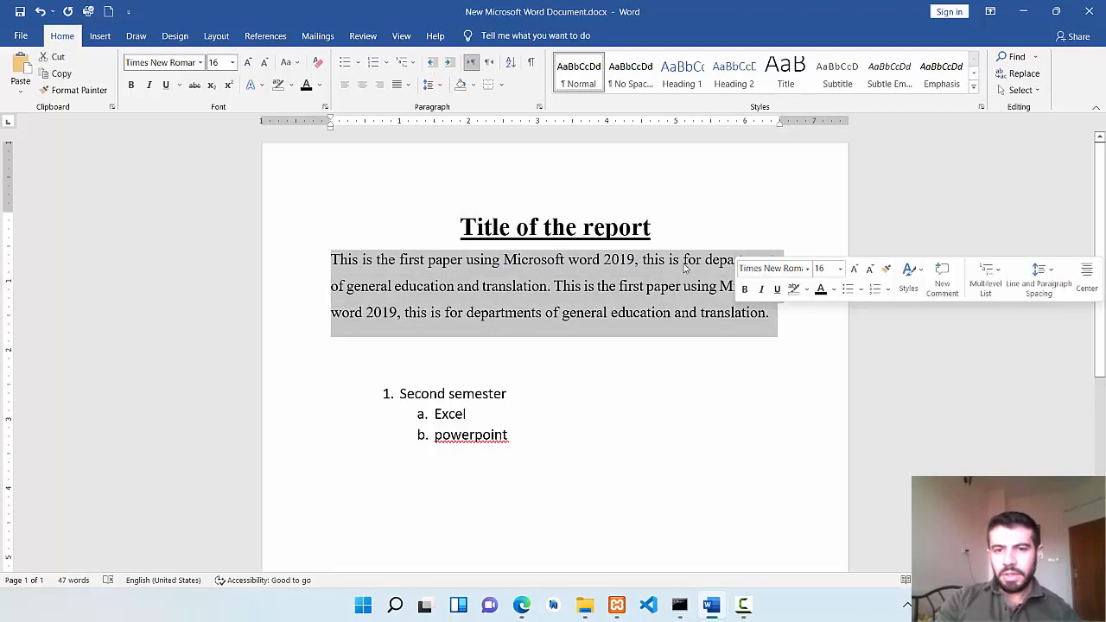
pyautogui.click(501, 85)
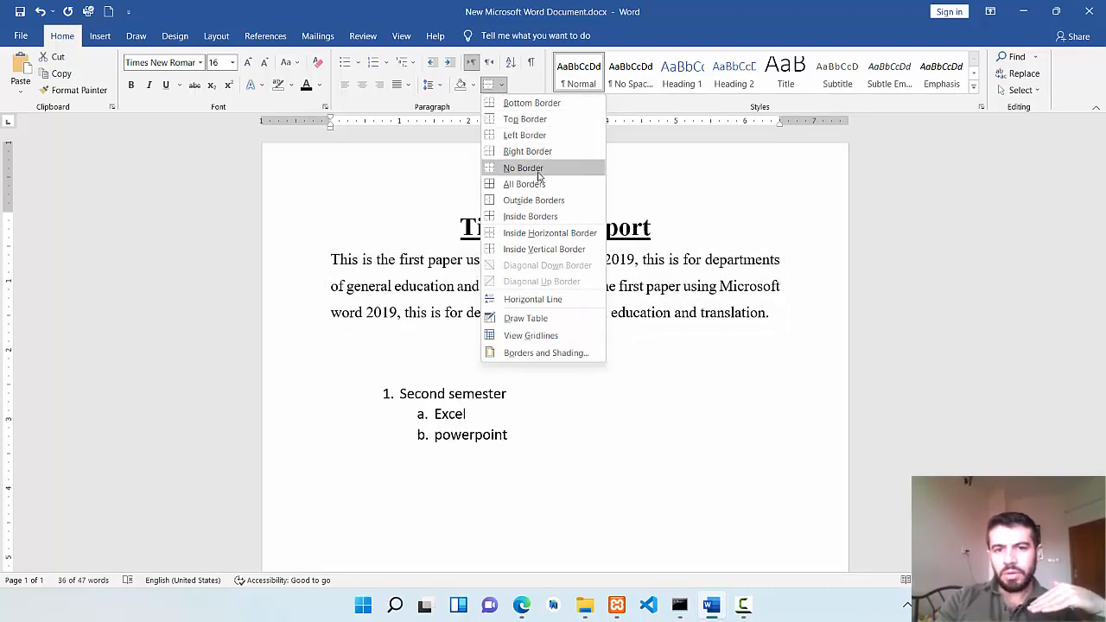
pyautogui.click(538, 184)
pyautogui.click(725, 390)
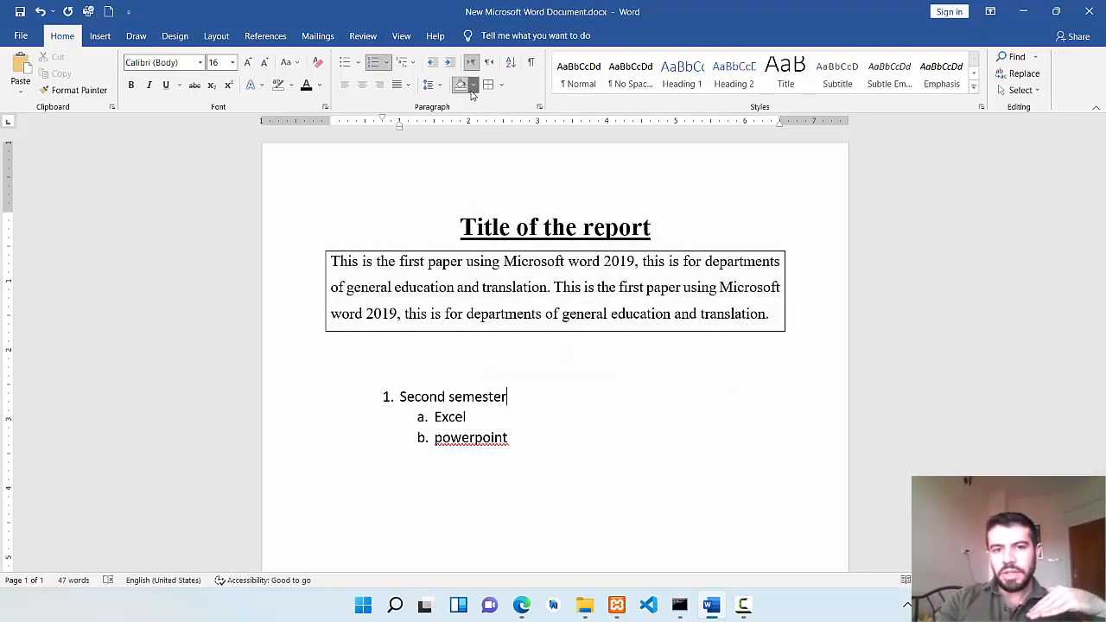
# Compare the shading colors with the text highlight colors available for the bordered paragraph, without applying any.
pyautogui.click(471, 90)
pyautogui.click(710, 336)
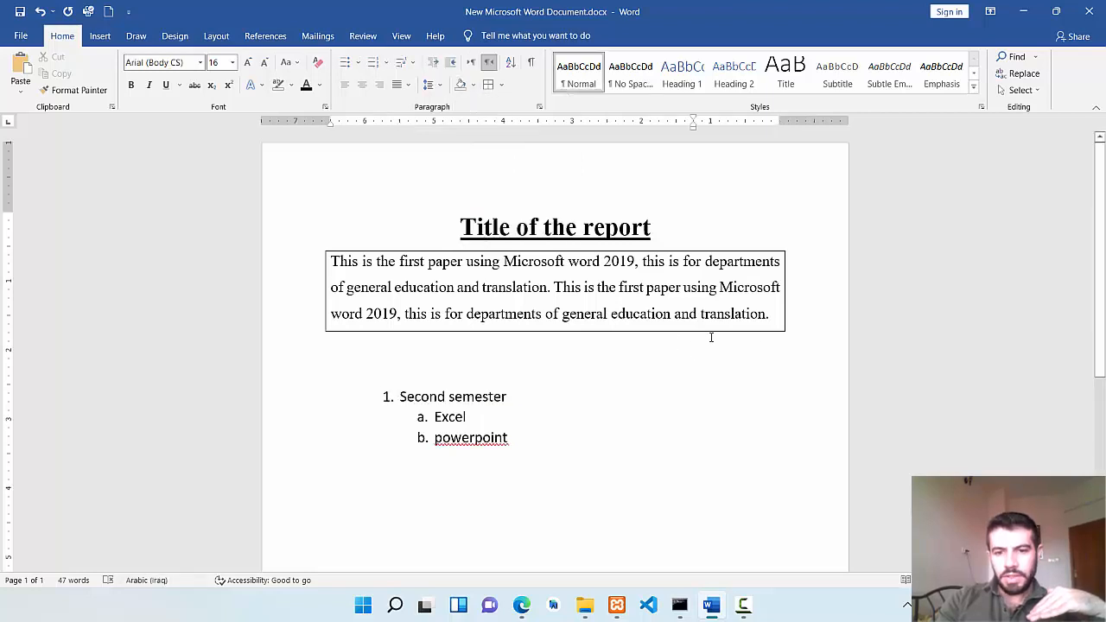
pyautogui.moveTo(771, 317); pyautogui.dragTo(331, 259)
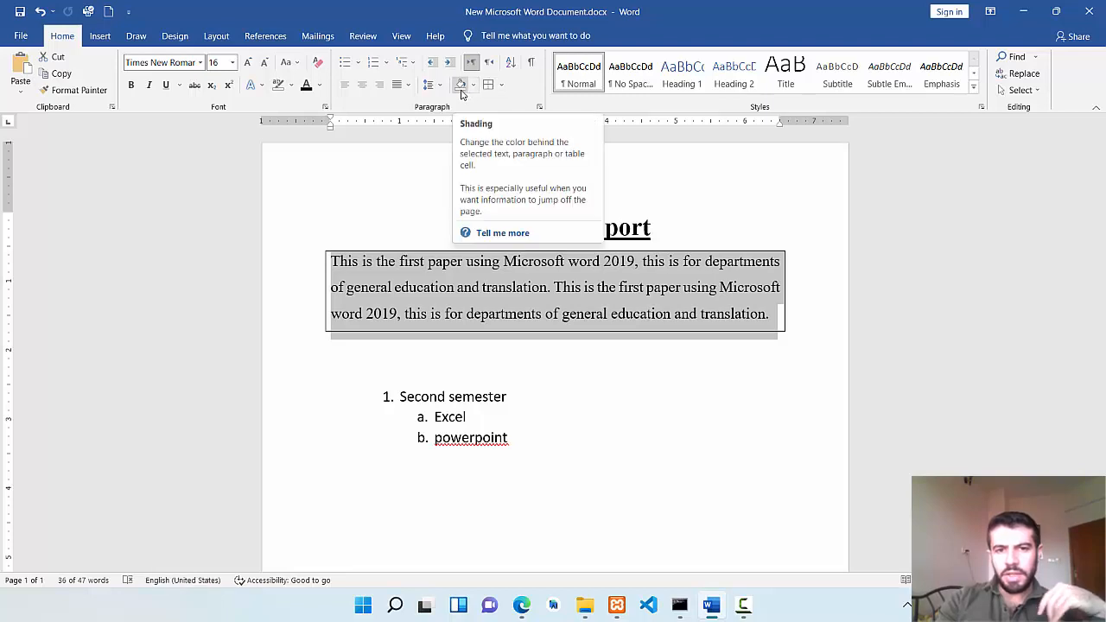
pyautogui.click(472, 85)
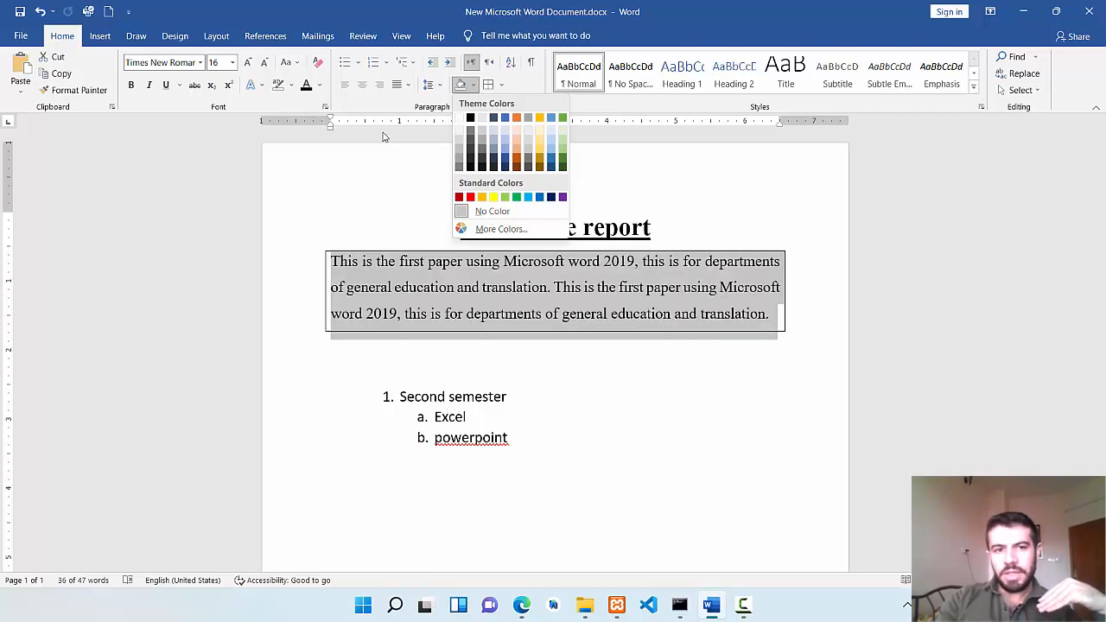
pyautogui.click(289, 93)
pyautogui.click(290, 86)
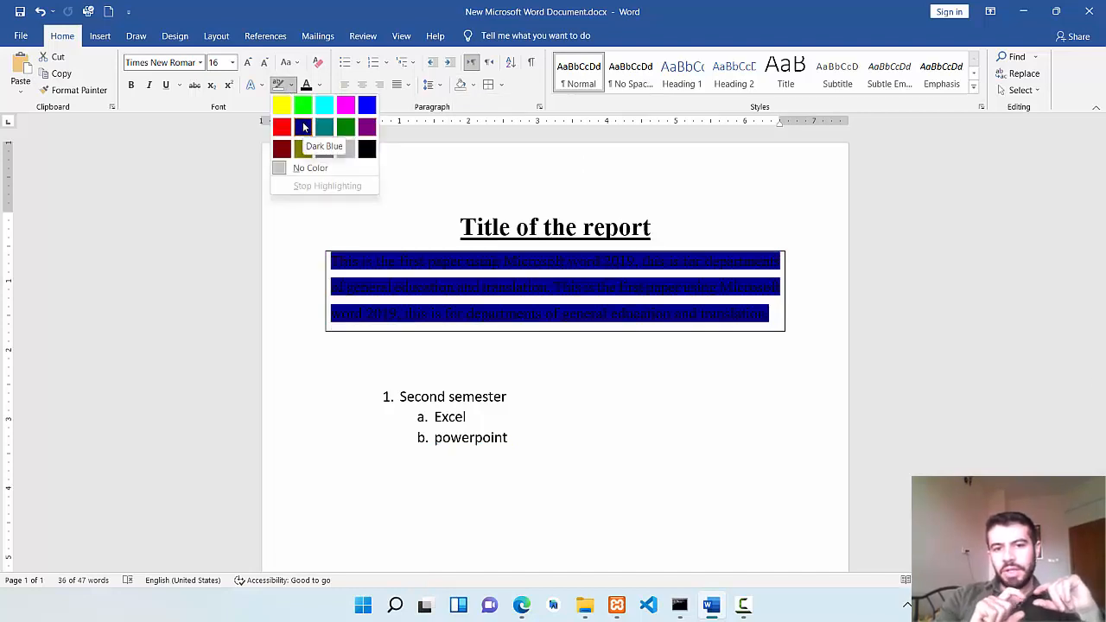
pyautogui.click(472, 86)
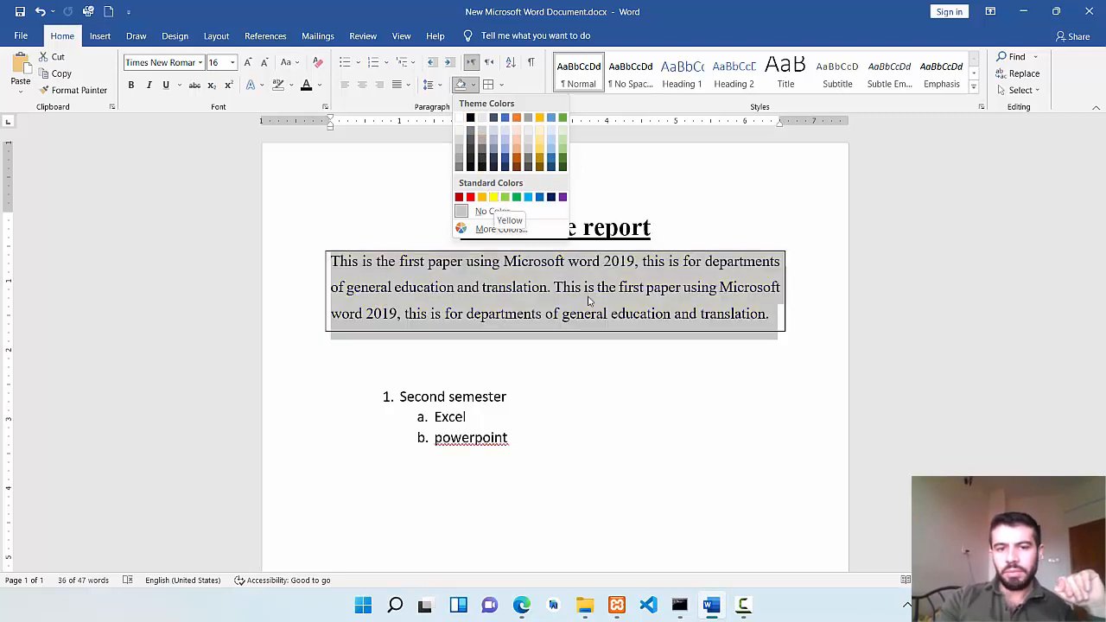
pyautogui.click(608, 329)
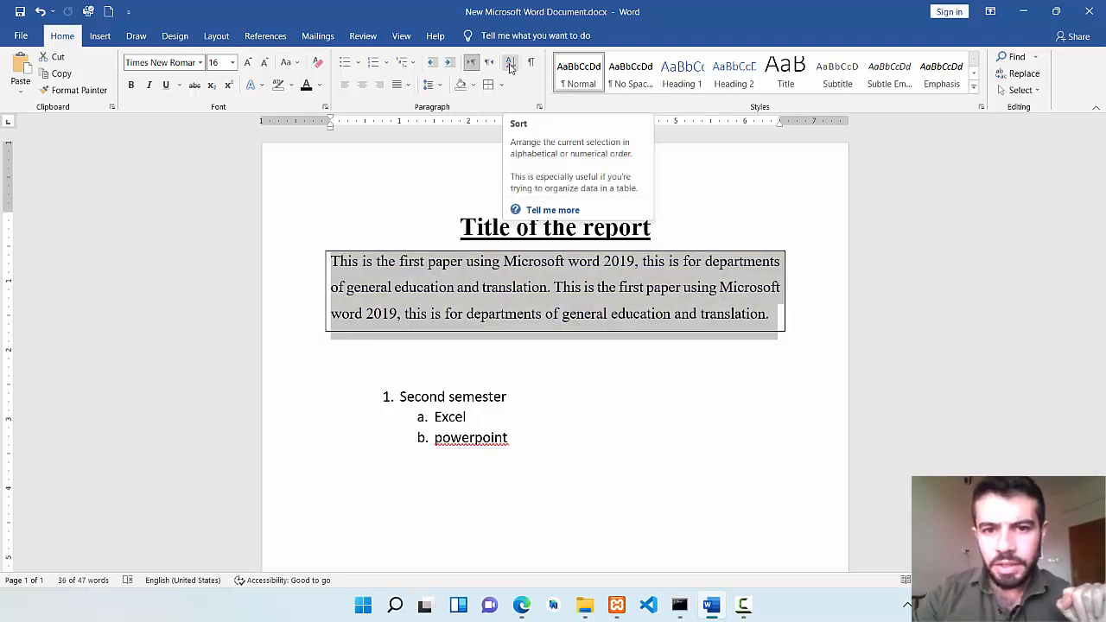
# Add two line breaks below the bordered paragraph and paste the copied list of names there.
pyautogui.click(510, 366)
pyautogui.press('Return')
pyautogui.press('Return')
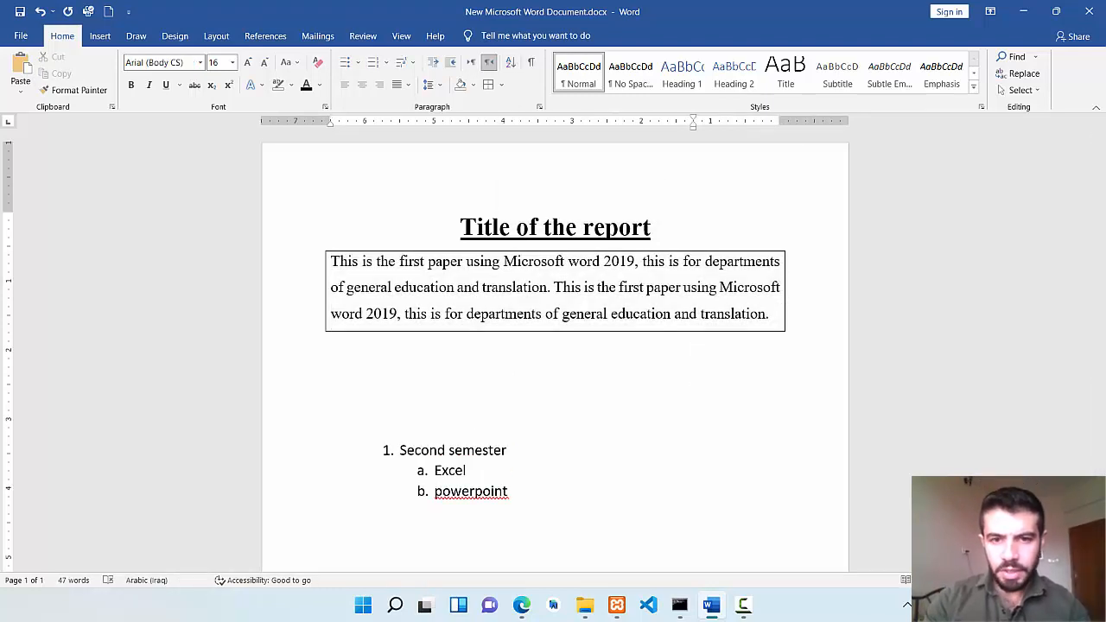
pyautogui.write('Osama Ahmed Hassan Jone')
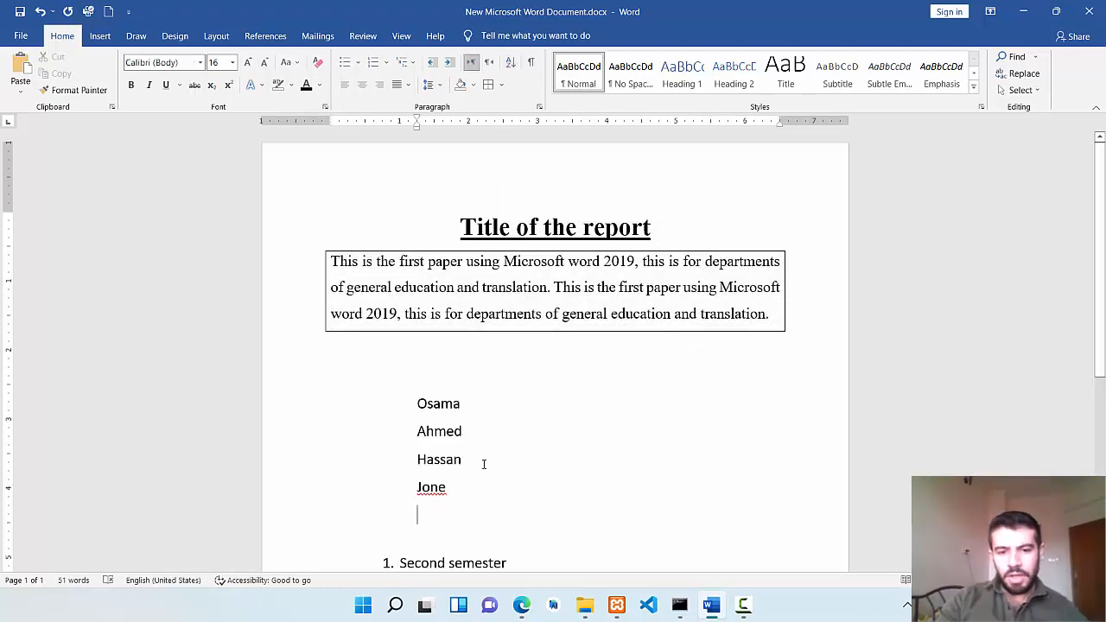
# Sort the pasted list of names below the bordered paragraph as text in ascending order.
pyautogui.moveTo(459, 493); pyautogui.dragTo(499, 173)
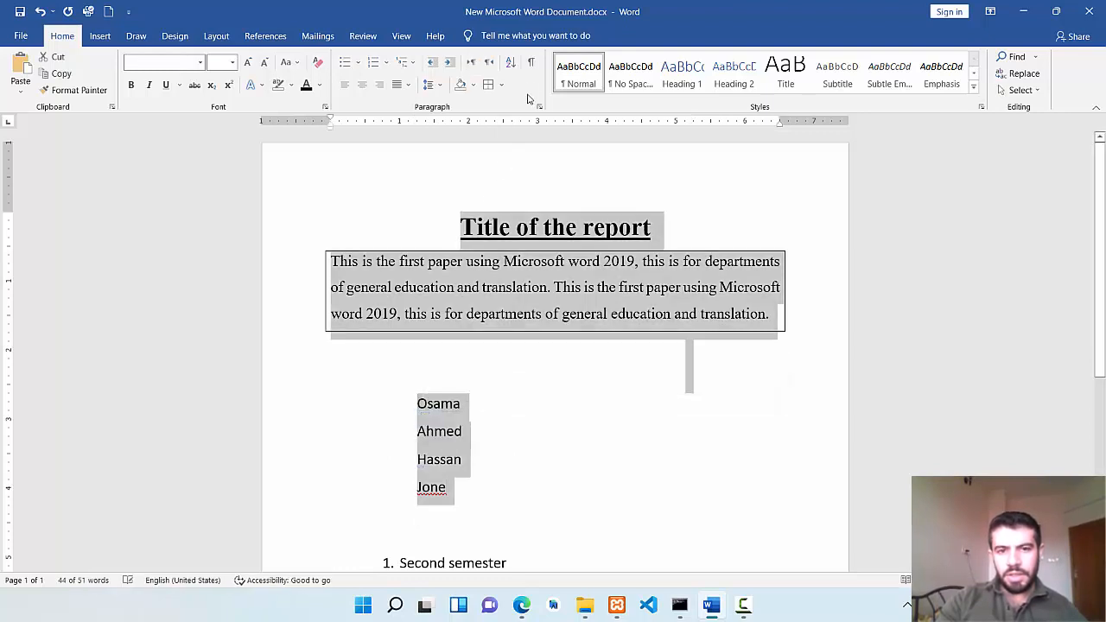
pyautogui.click(691, 348)
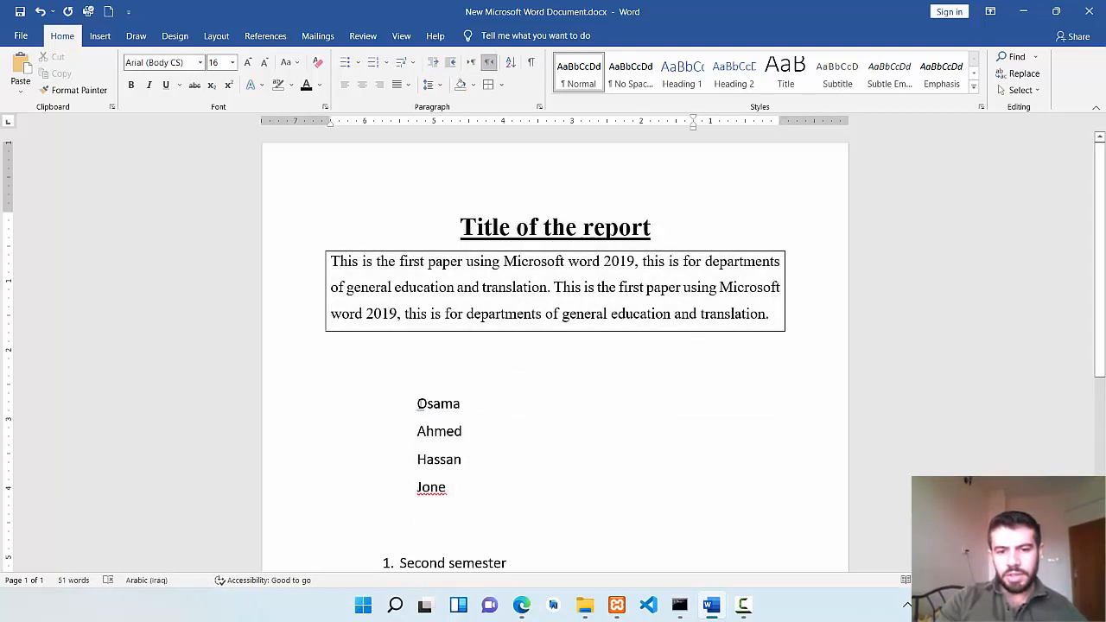
pyautogui.moveTo(418, 404); pyautogui.dragTo(508, 484)
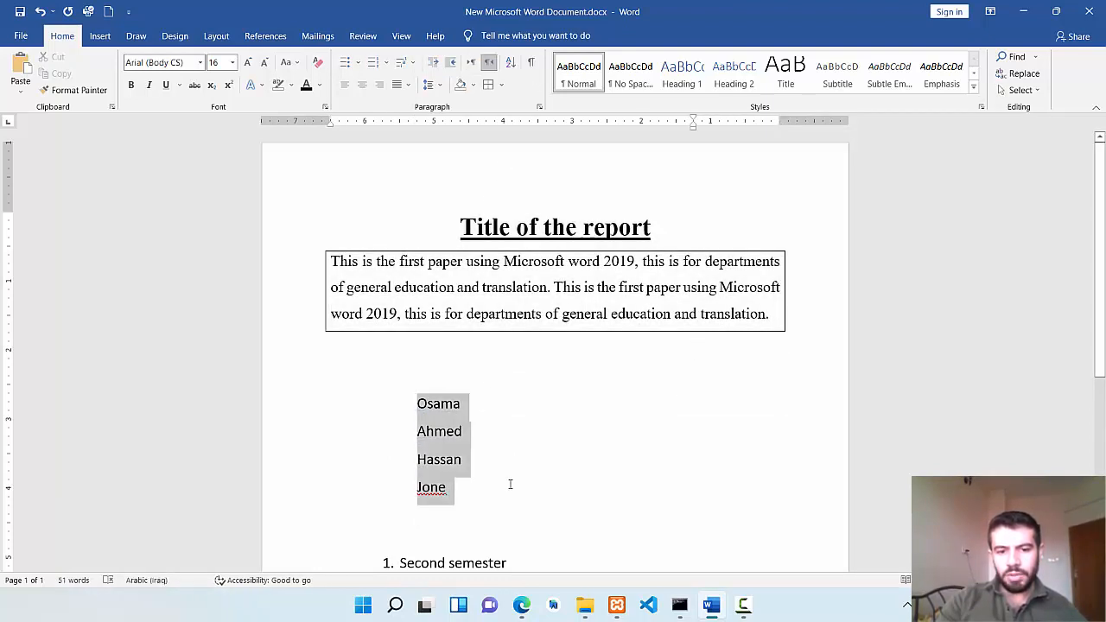
pyautogui.click(511, 63)
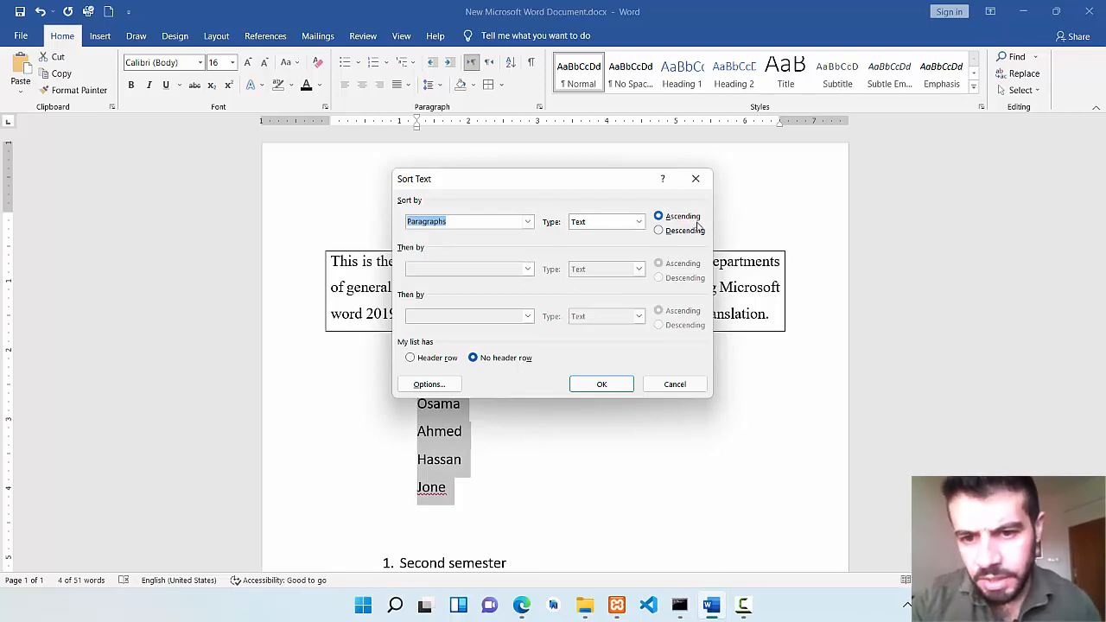
pyautogui.click(597, 383)
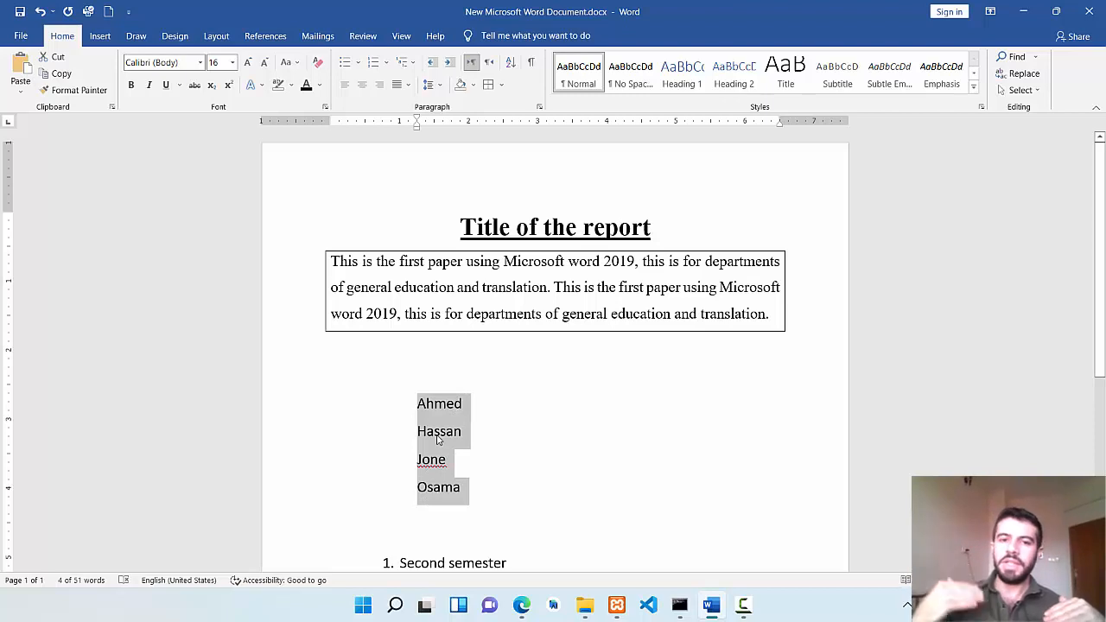
pyautogui.click(501, 388)
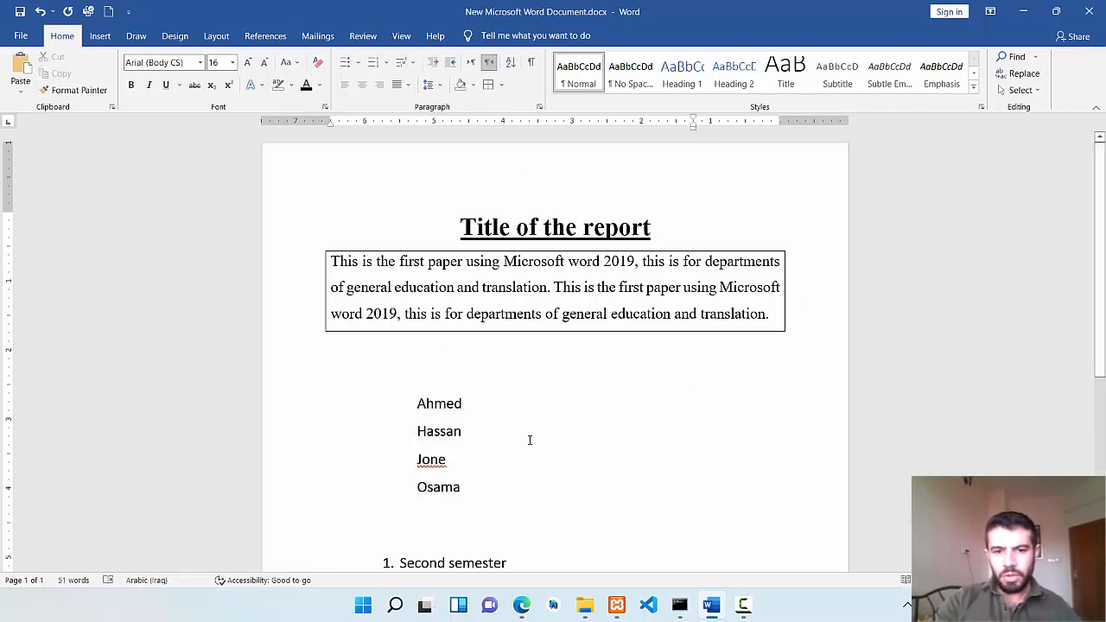
# Sort the list of names below the bordered paragraph in descending order.
pyautogui.moveTo(474, 481); pyautogui.dragTo(414, 406)
pyautogui.click(510, 62)
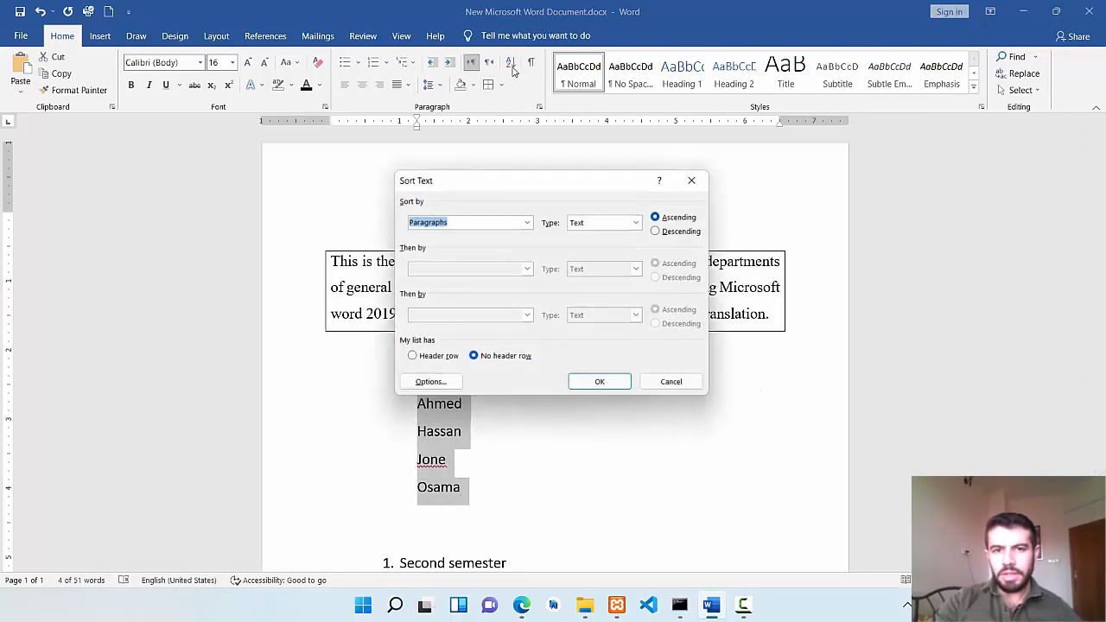
pyautogui.click(680, 232)
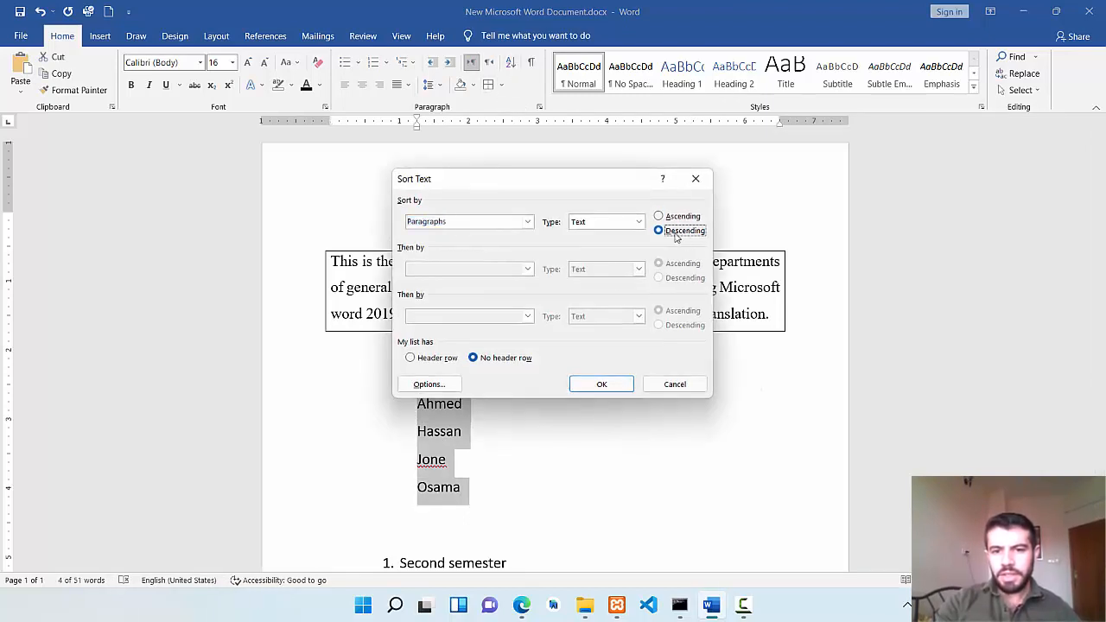
pyautogui.click(602, 384)
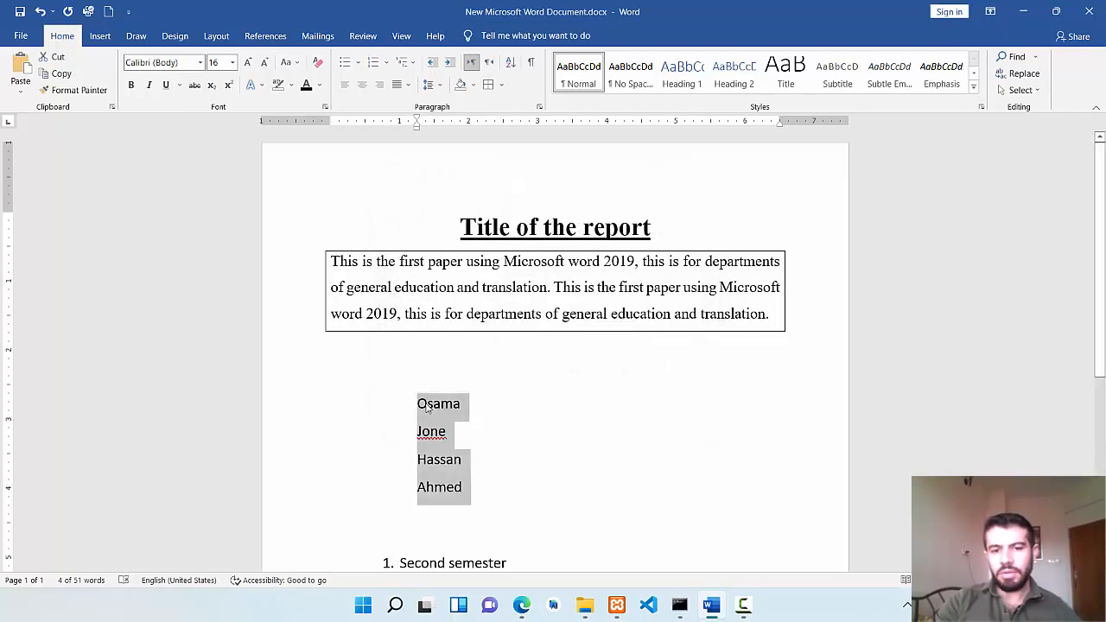
pyautogui.click(691, 378)
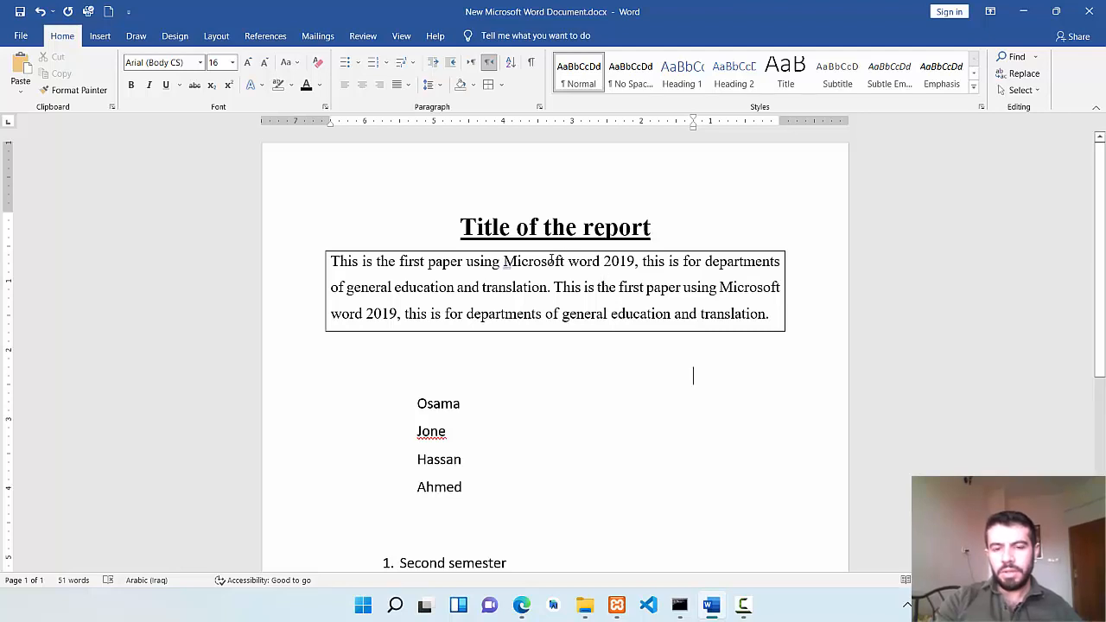
# Try the Heading 2 and Heading 1 styles on the first name in the list, settle on Title, and view the full set of styles.
pyautogui.click(512, 260)
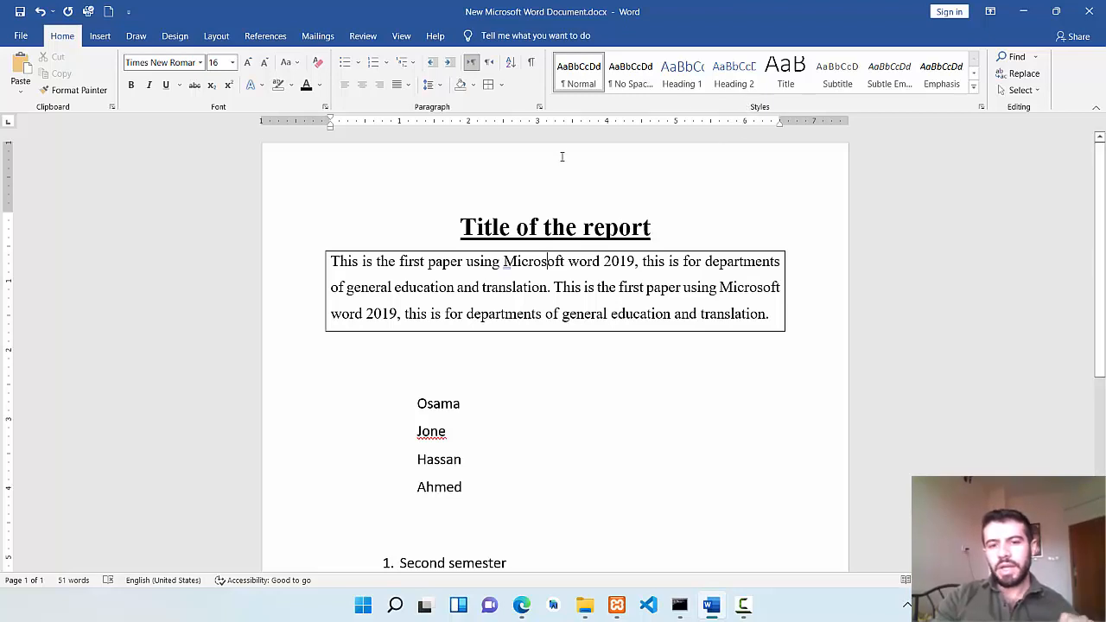
pyautogui.click(412, 403)
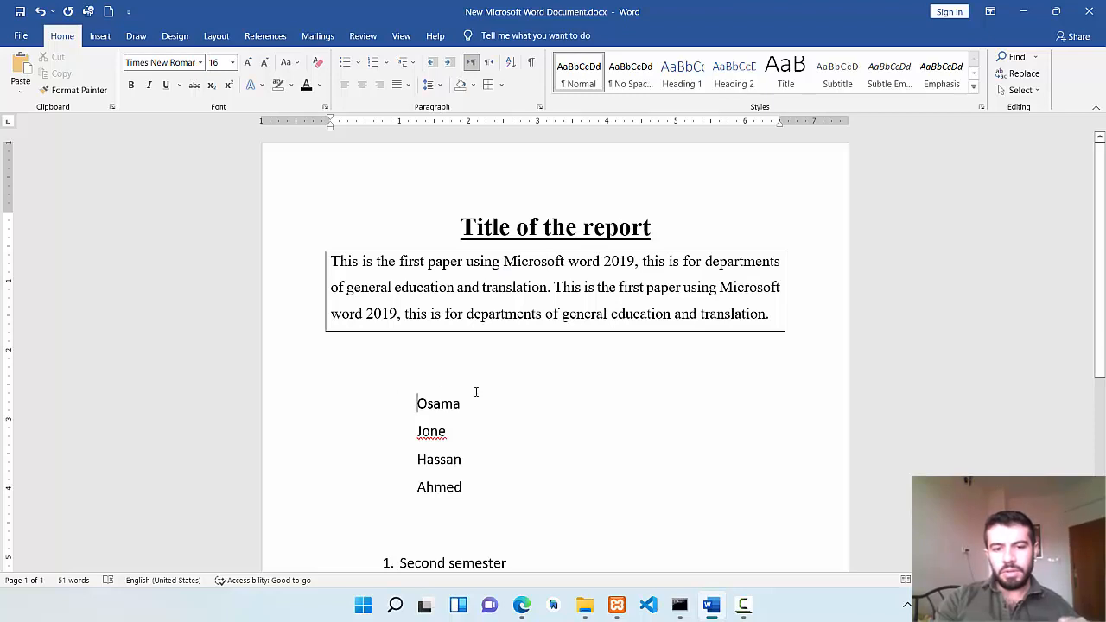
pyautogui.doubleClick(480, 398)
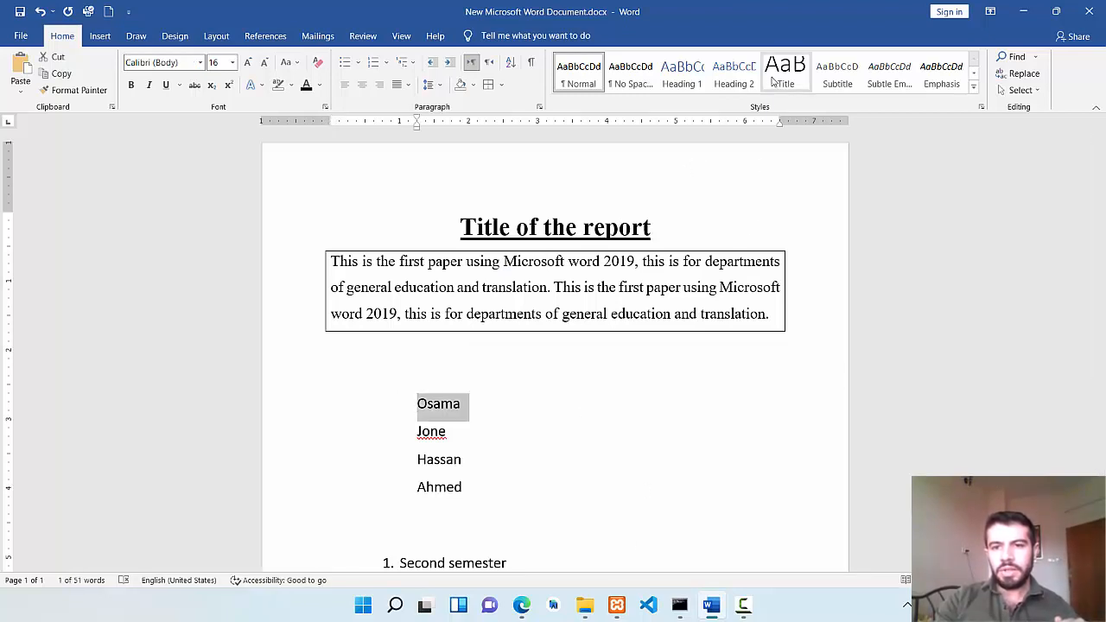
pyautogui.click(734, 74)
pyautogui.click(678, 71)
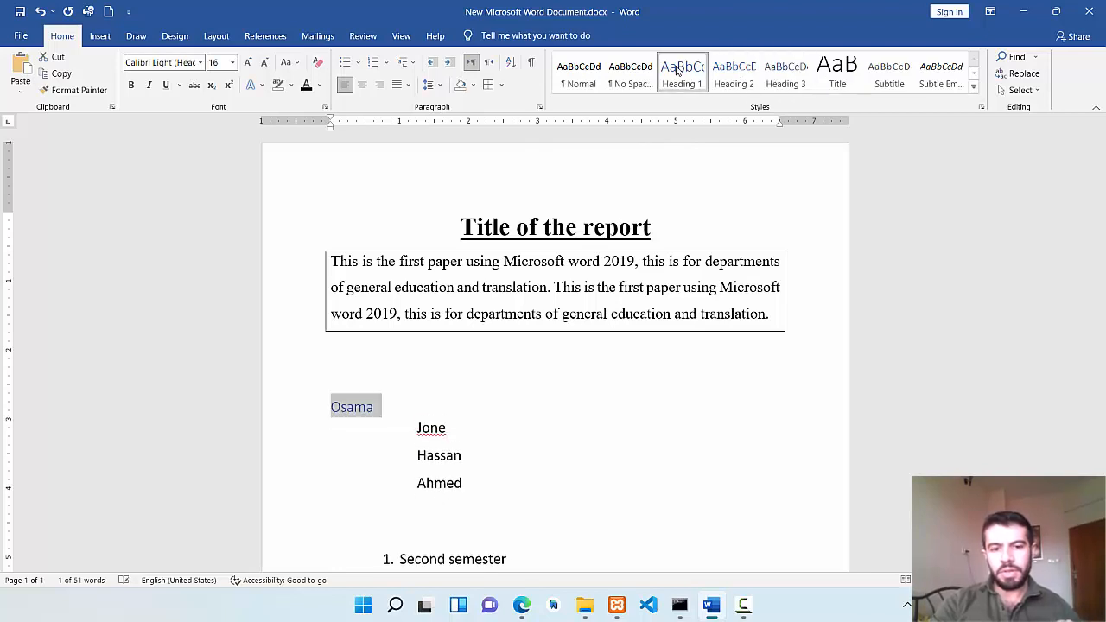
pyautogui.click(836, 71)
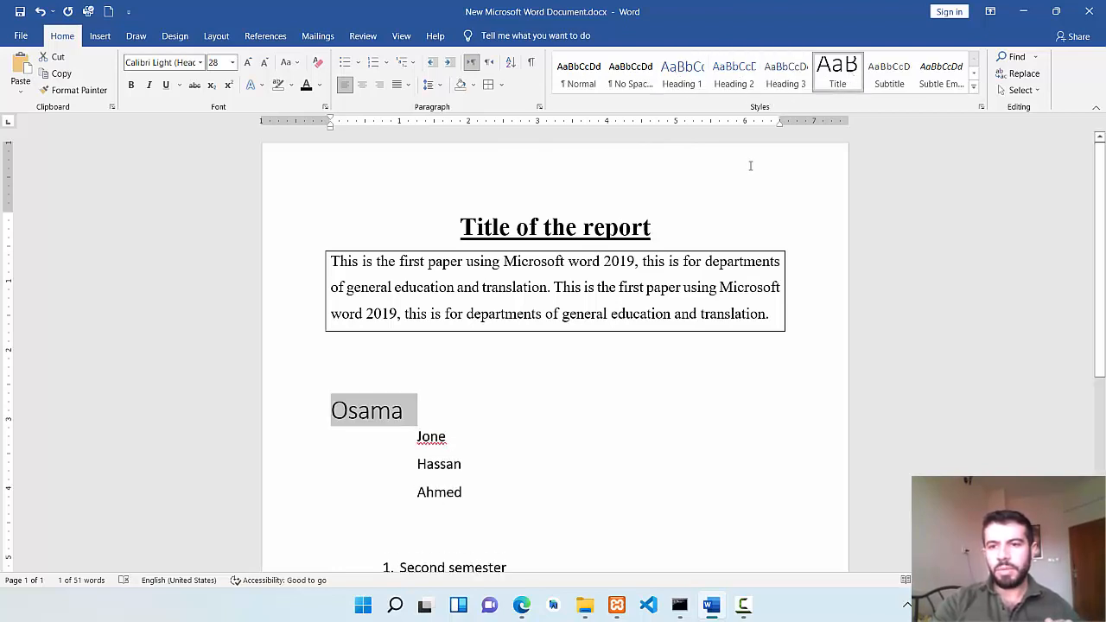
pyautogui.click(973, 87)
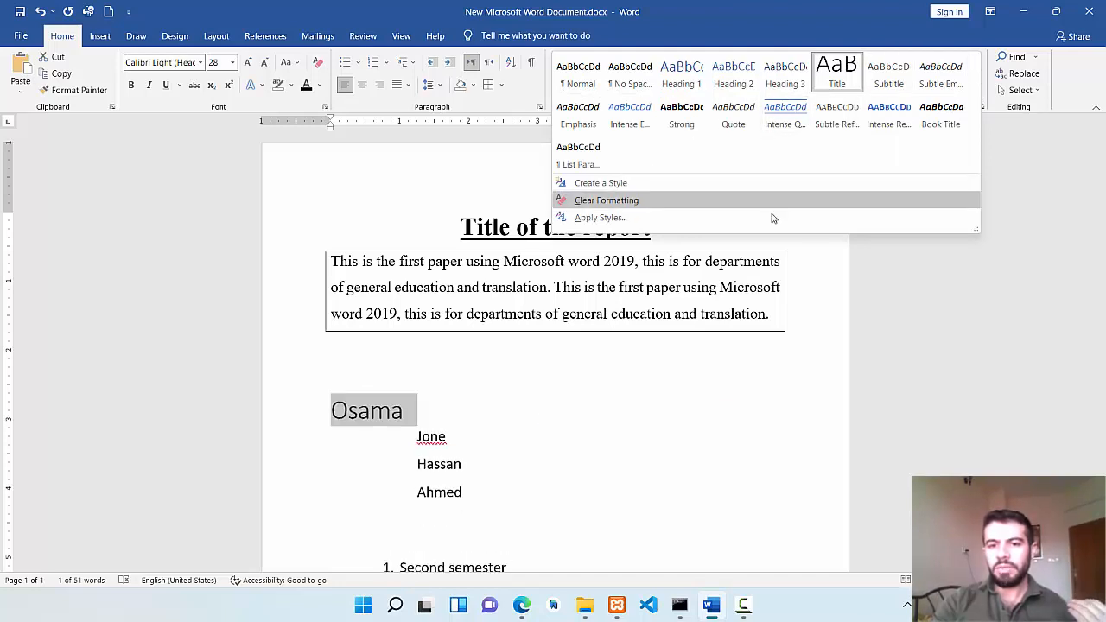
pyautogui.click(627, 317)
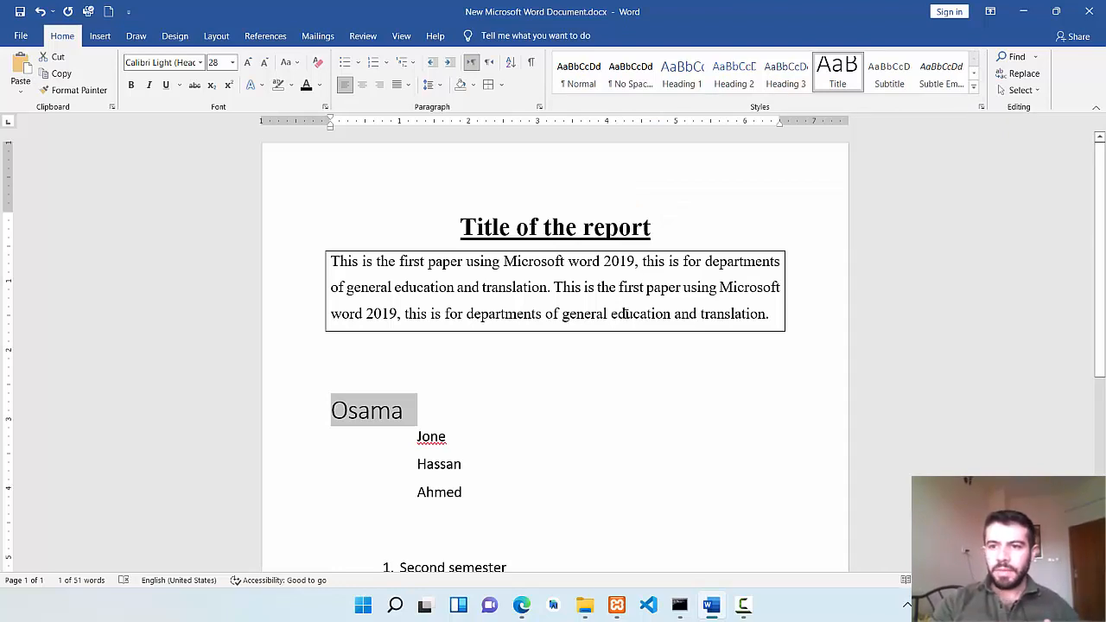
# Search the document for os and jump to the match in the first name of the list.
pyautogui.click(1023, 60)
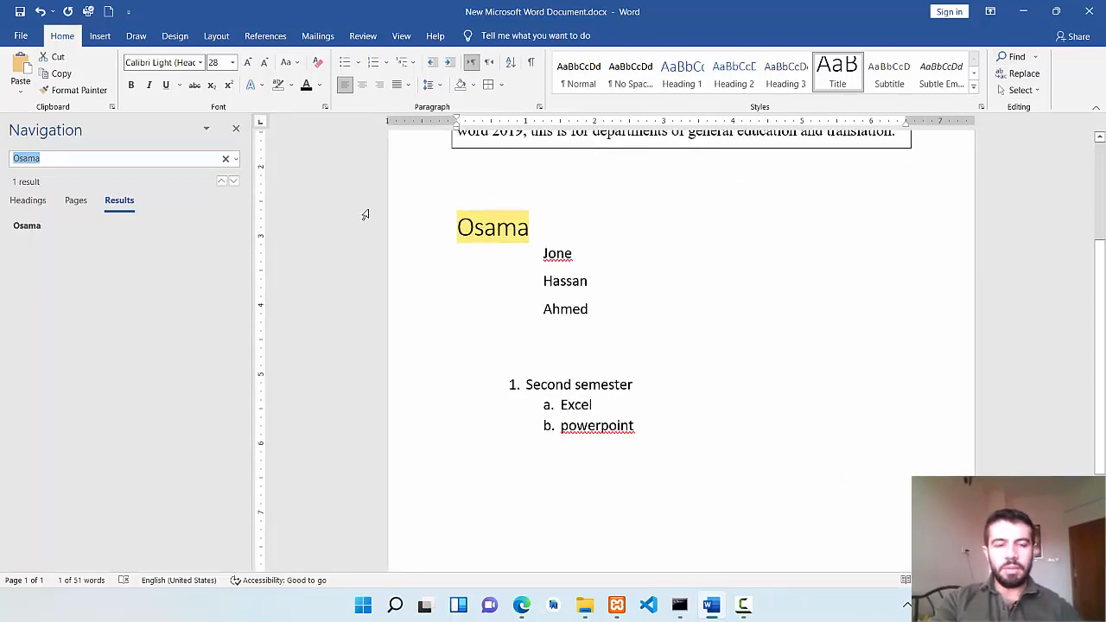
pyautogui.press('BackSpace')
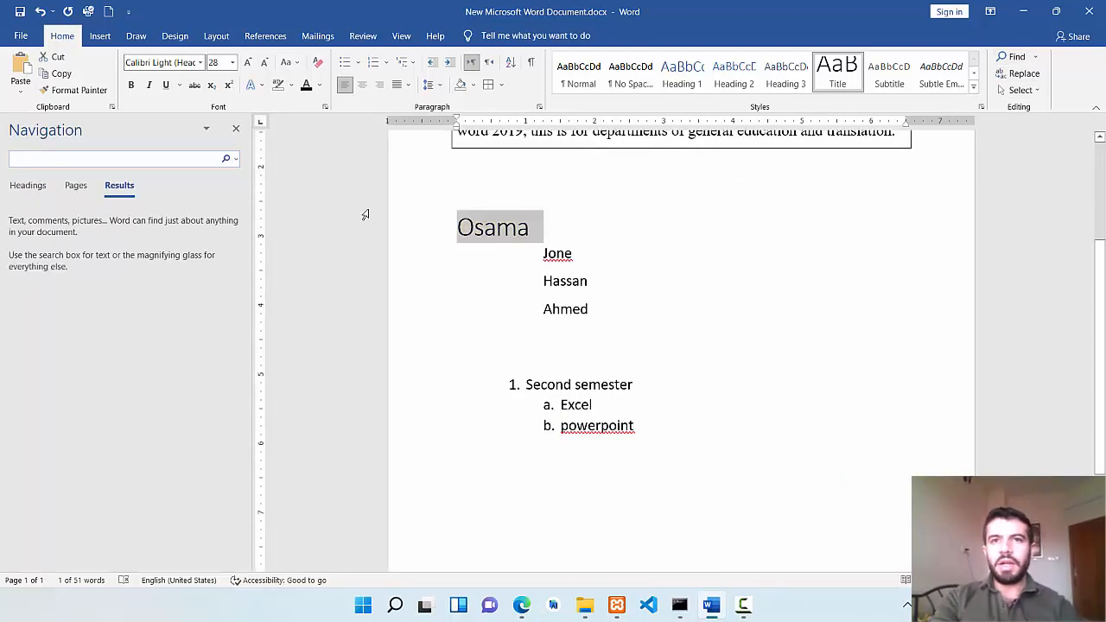
pyautogui.write('os')
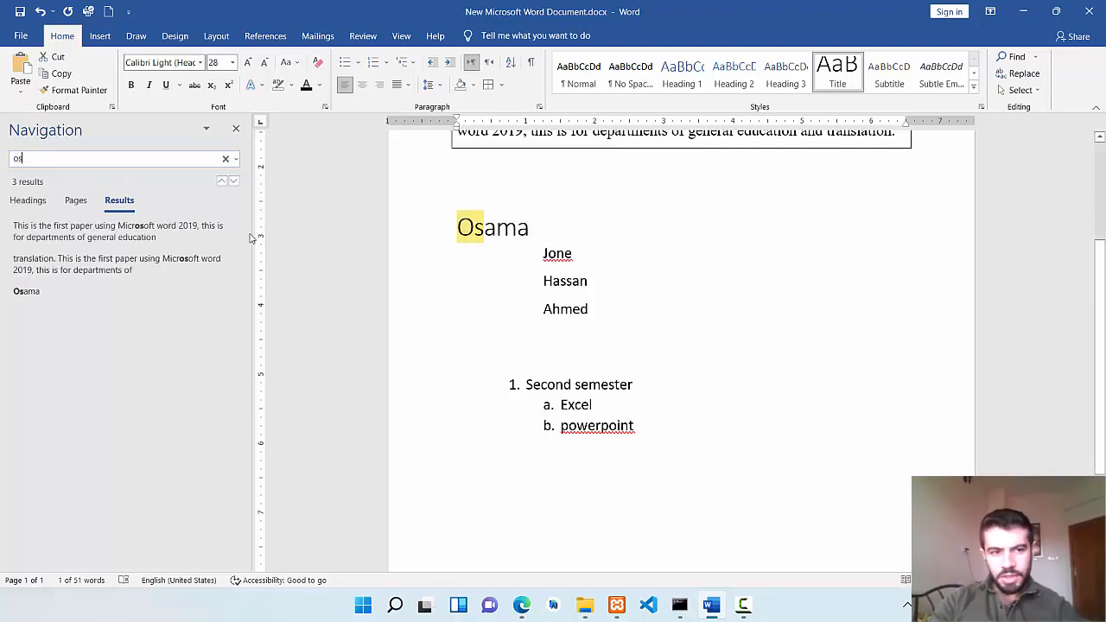
pyautogui.click(30, 292)
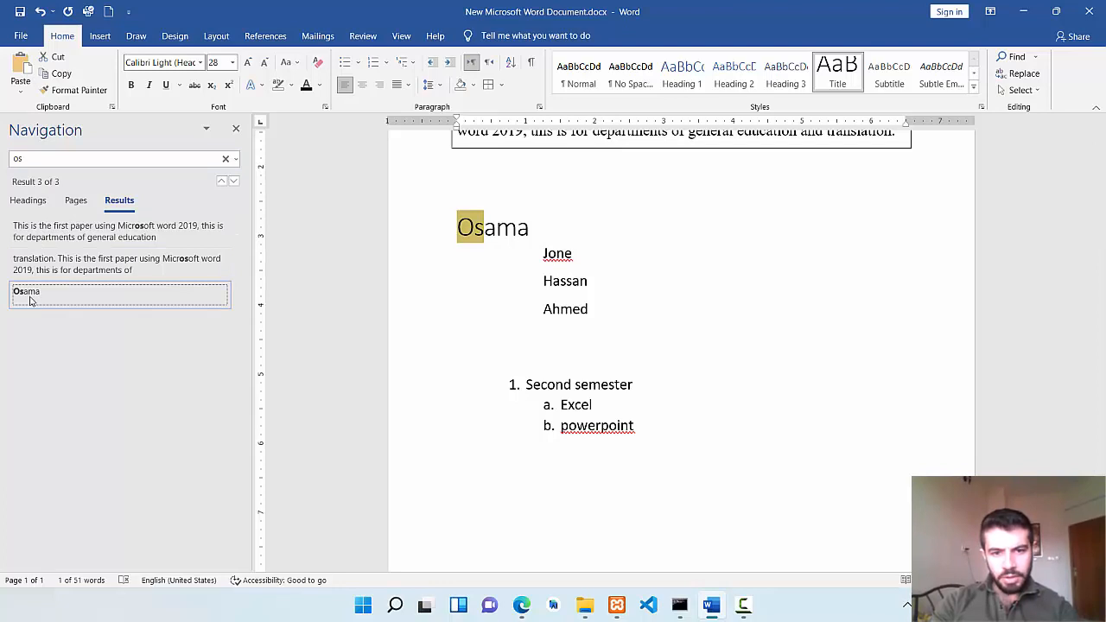
# Search the document for te instead and jump to the match in the Second semester item.
pyautogui.click(22, 162)
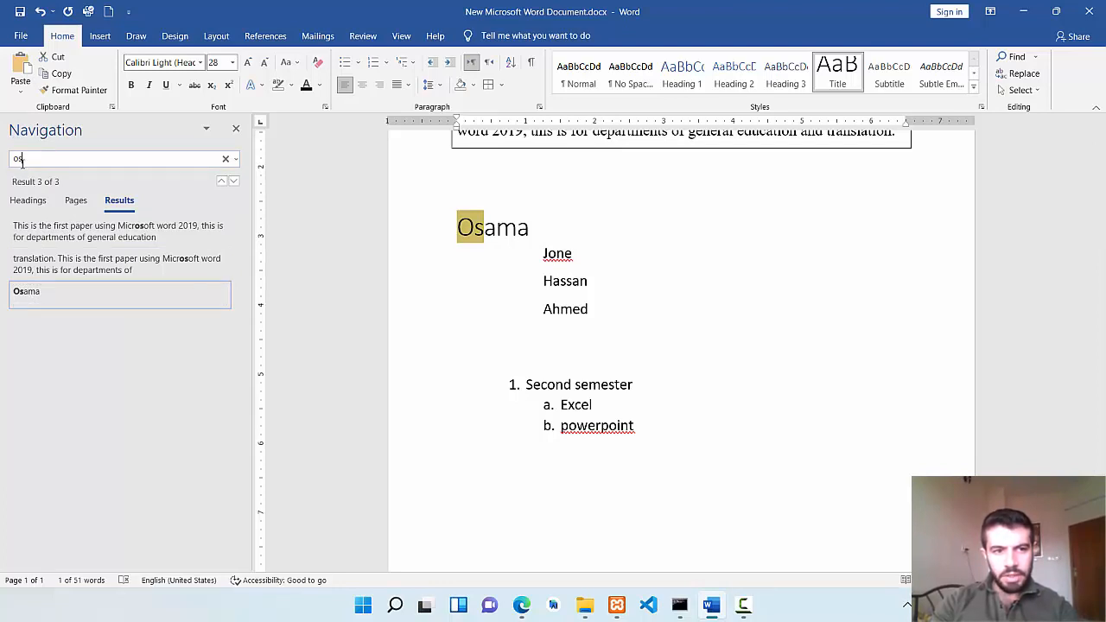
pyautogui.doubleClick(22, 162)
pyautogui.press('BackSpace')
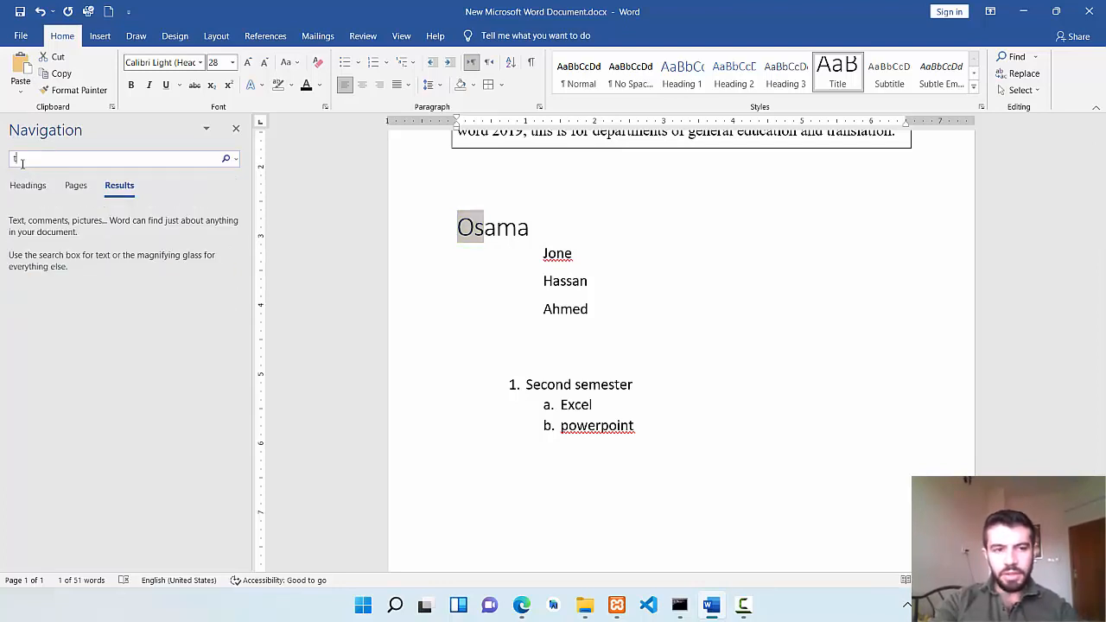
pyautogui.write('te')
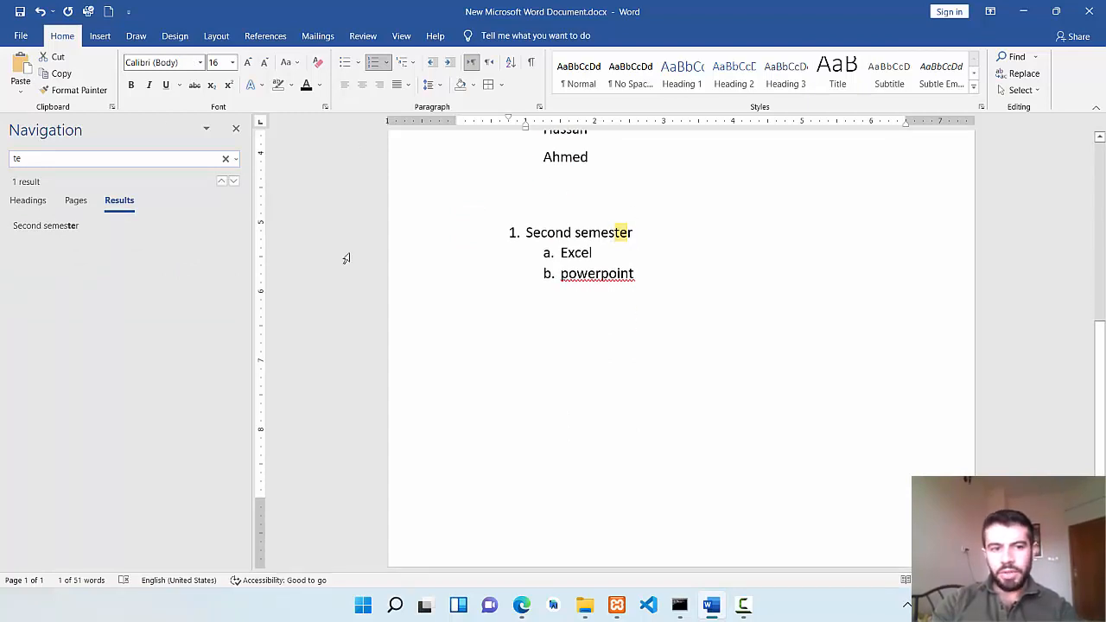
pyautogui.click(78, 227)
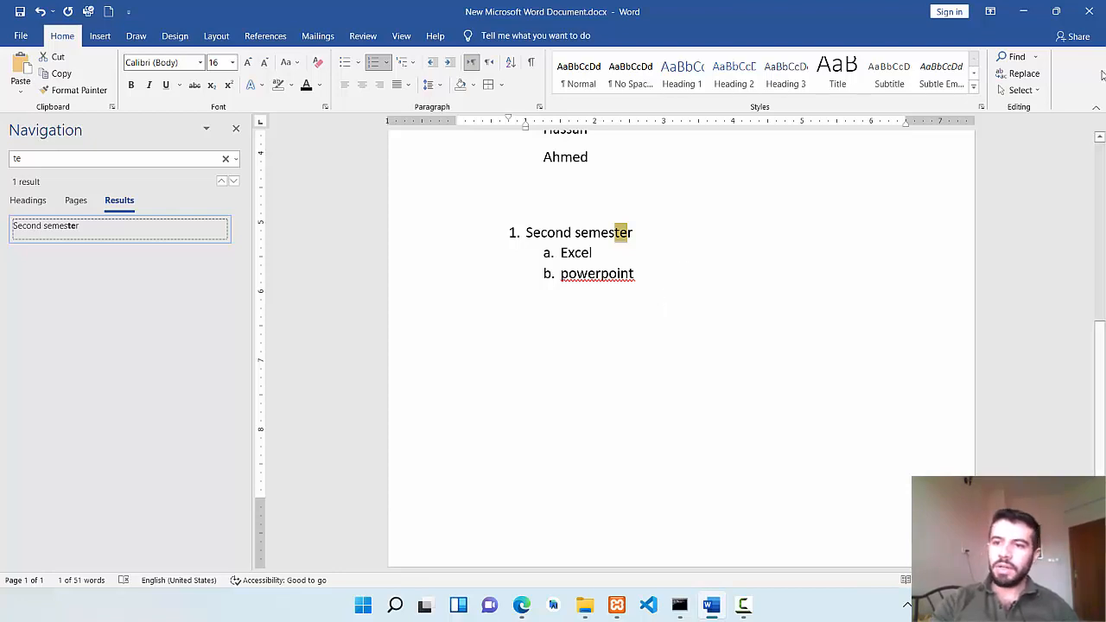
pyautogui.click(1012, 56)
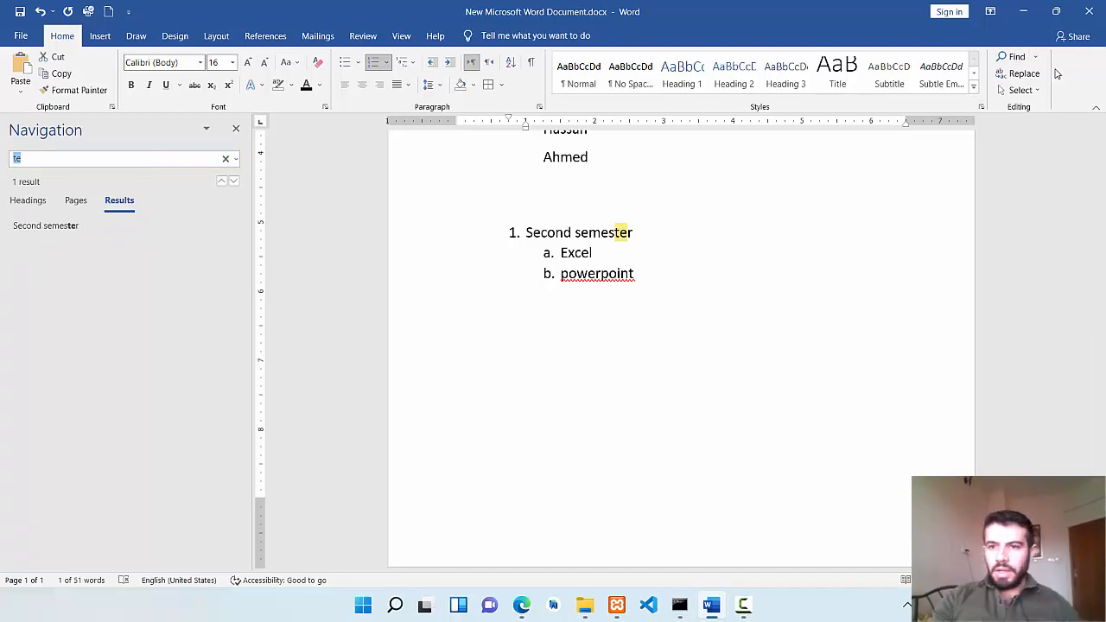
pyautogui.click(884, 251)
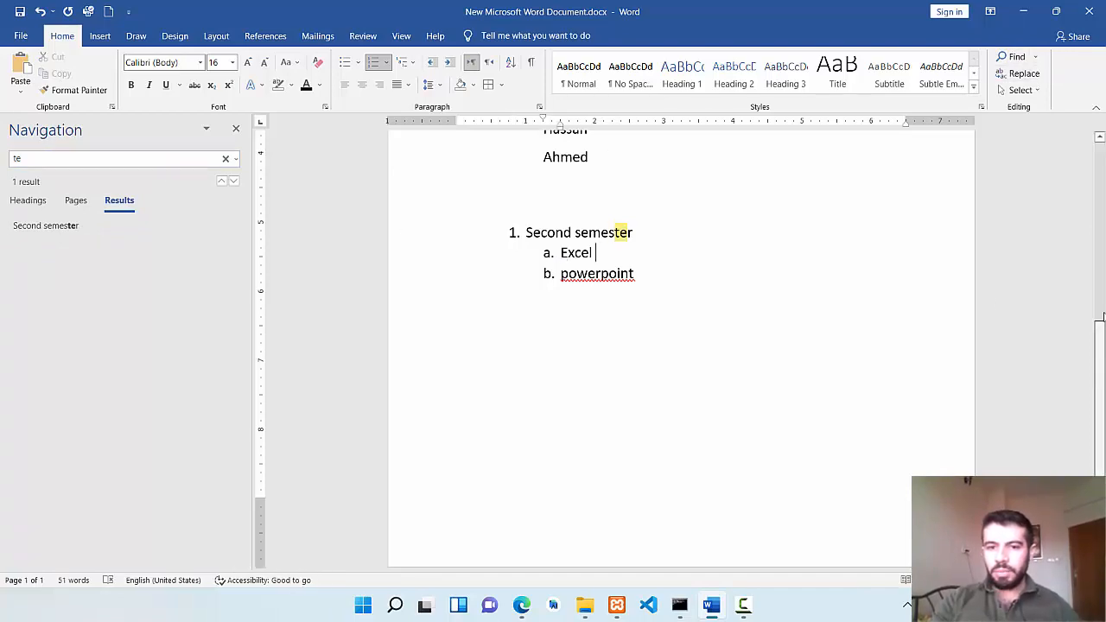
# Replace every occurrence of 2019 in the document with 2020 and close the replace dialog.
pyautogui.scroll(5, 733, 237)
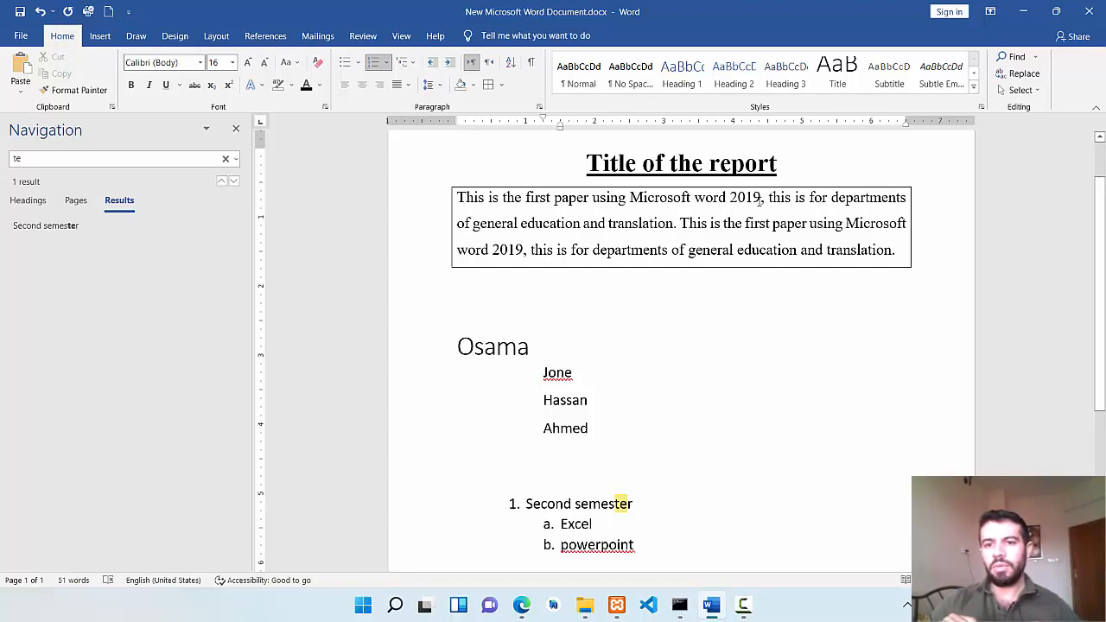
pyautogui.click(1021, 76)
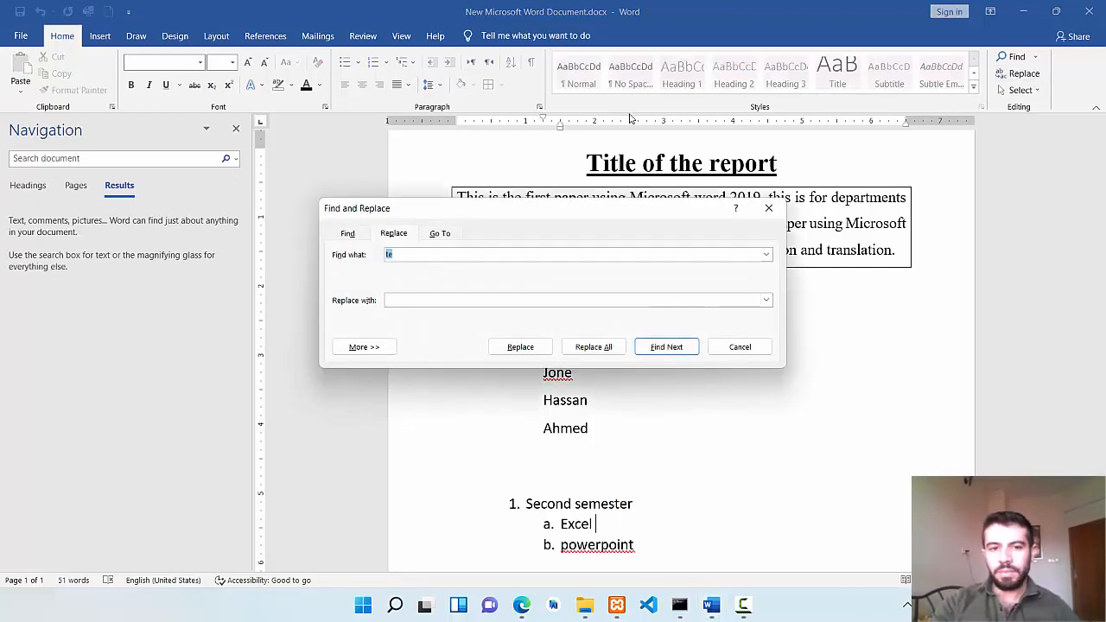
pyautogui.write('2019')
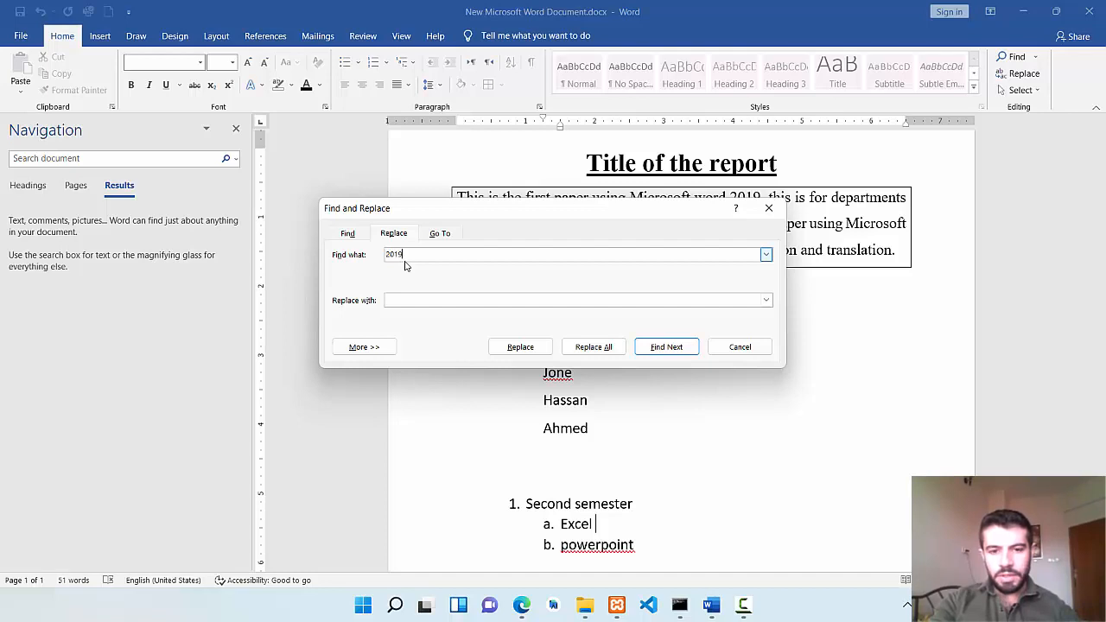
pyautogui.click(422, 299)
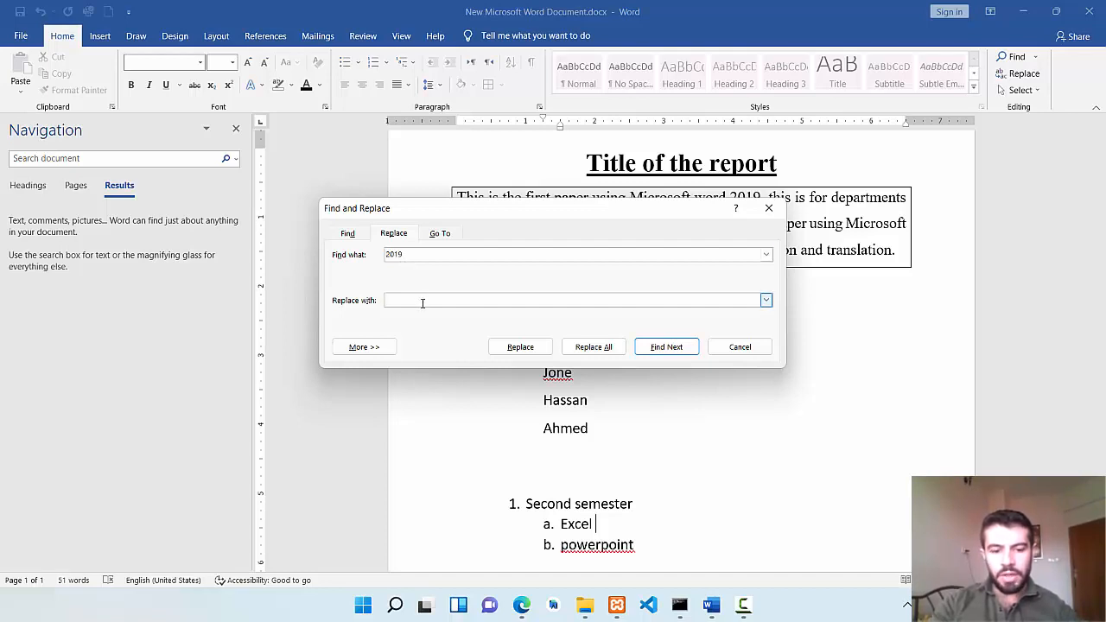
pyautogui.write('2020')
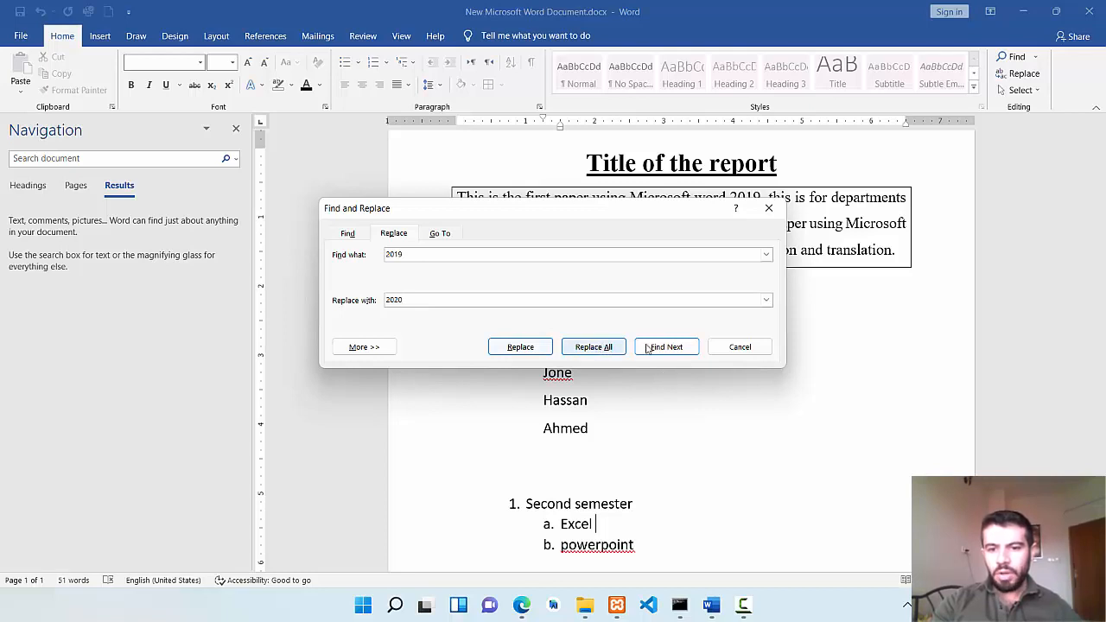
pyautogui.click(589, 349)
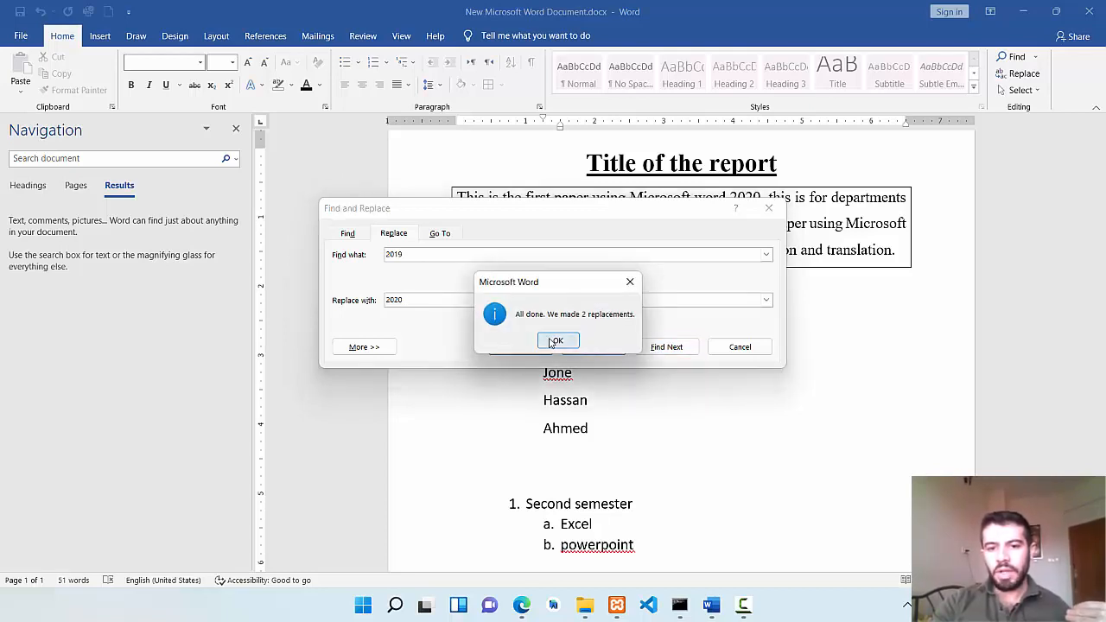
pyautogui.click(557, 340)
pyautogui.click(741, 349)
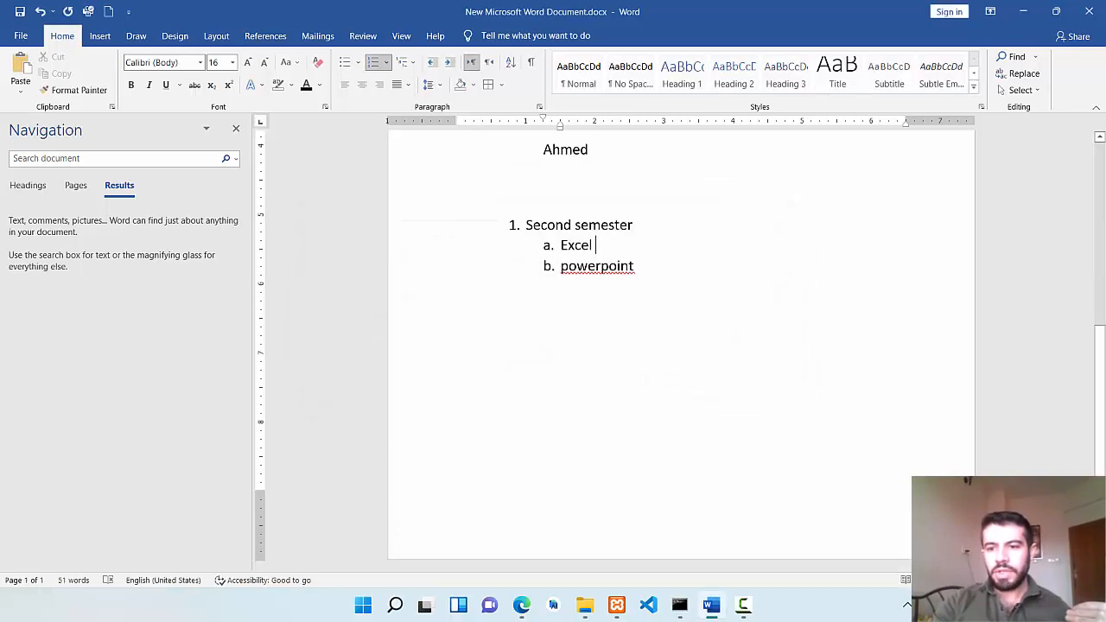
# Check both replaced years in the bordered paragraph by selecting each one, and select the whole document.
pyautogui.scroll(7, 1104, 387)
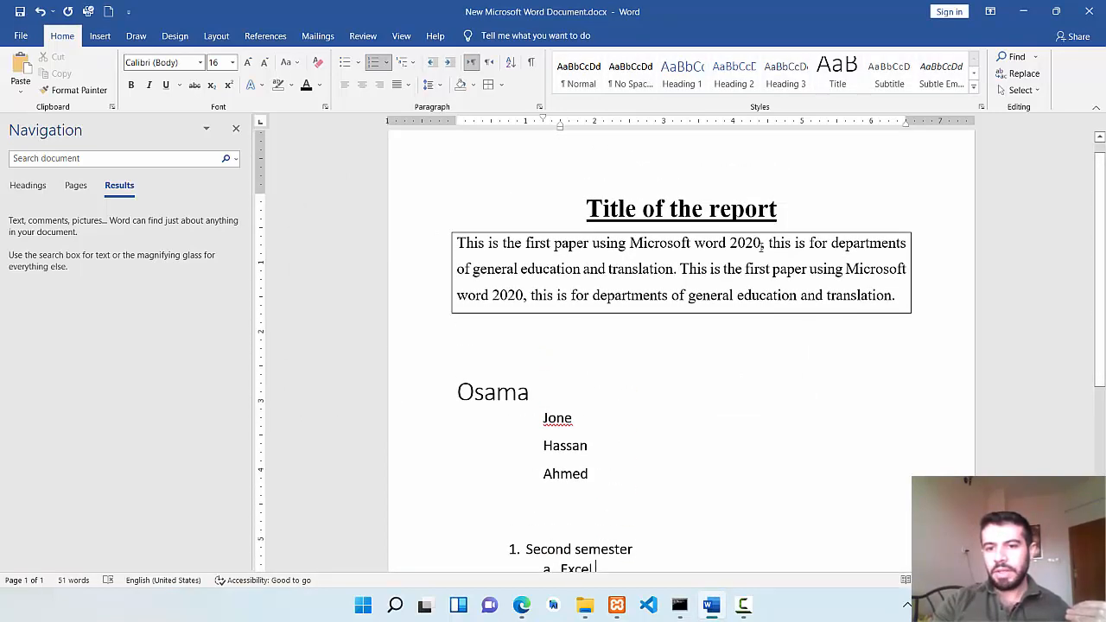
pyautogui.moveTo(760, 242); pyautogui.dragTo(728, 244)
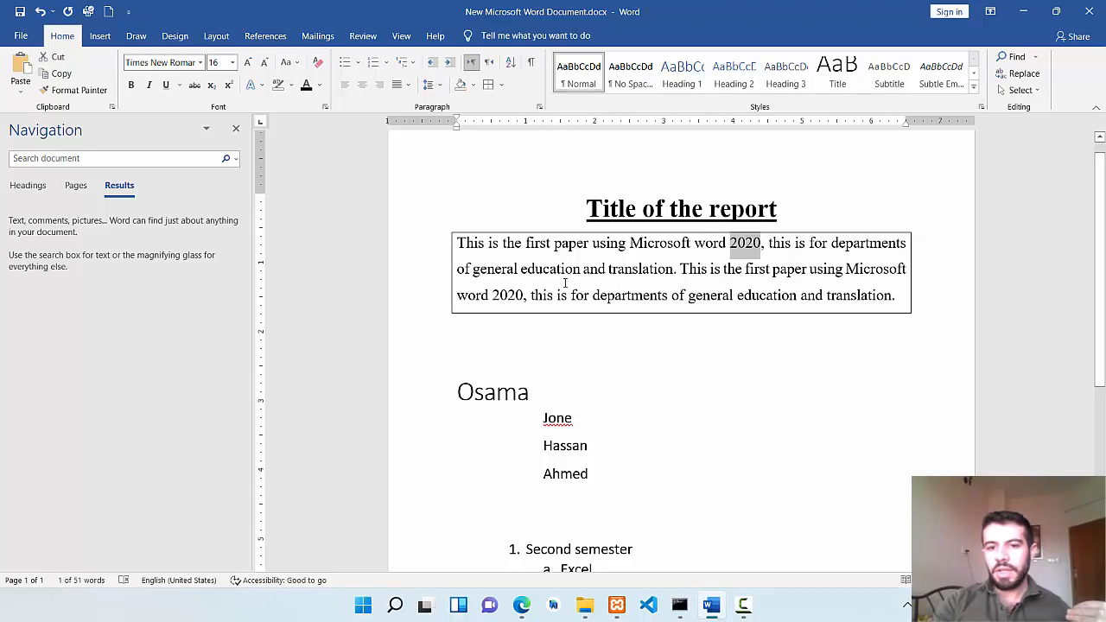
pyautogui.moveTo(523, 294); pyautogui.dragTo(489, 295)
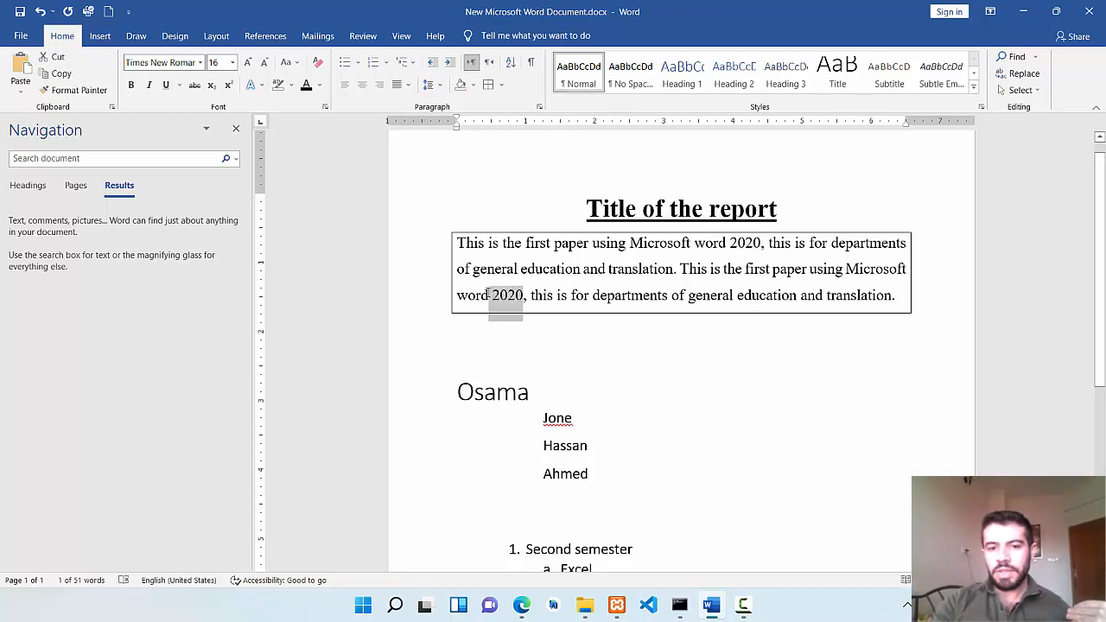
pyautogui.hotkey('ctrl', 'a')
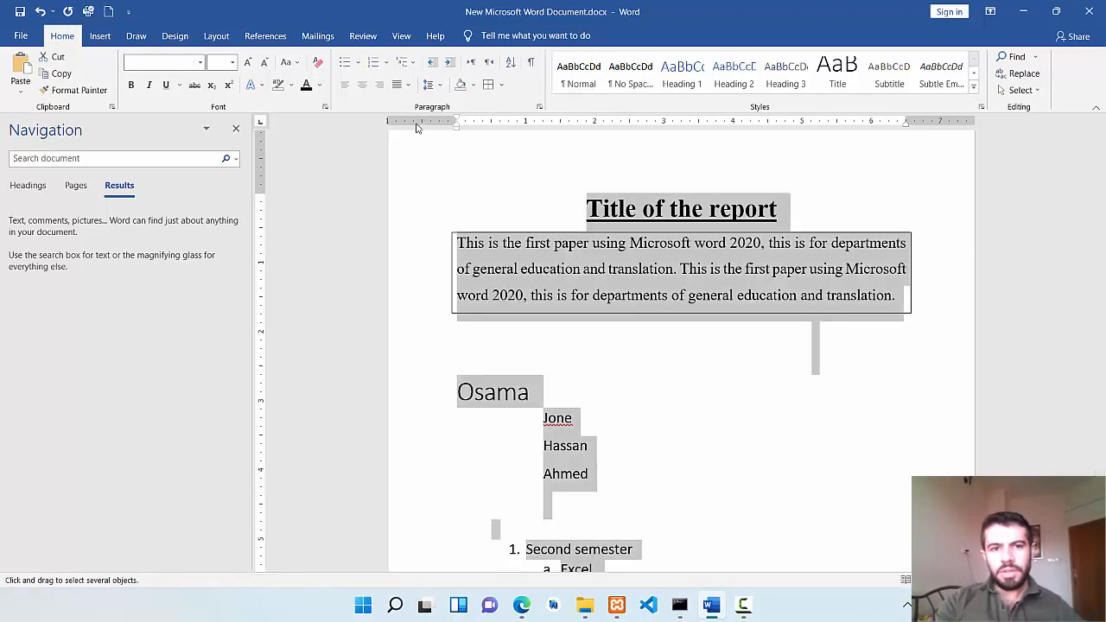